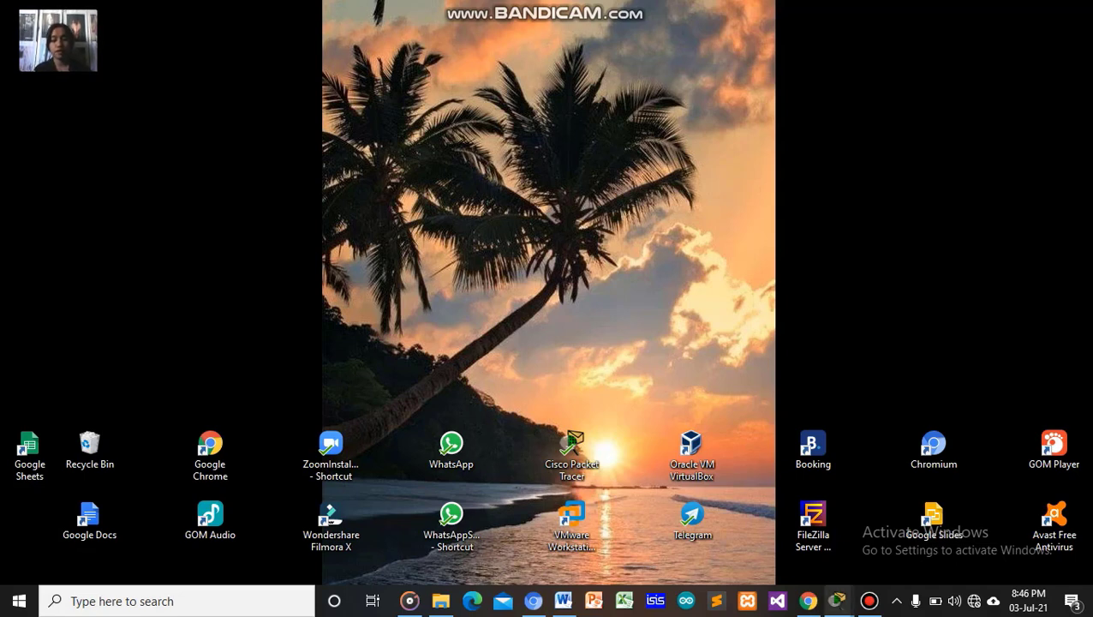
# Bring the Packet Tracer workspace showing PC0, Router0, Router1 and PC1 to the front.
pyautogui.moveTo(838, 600)
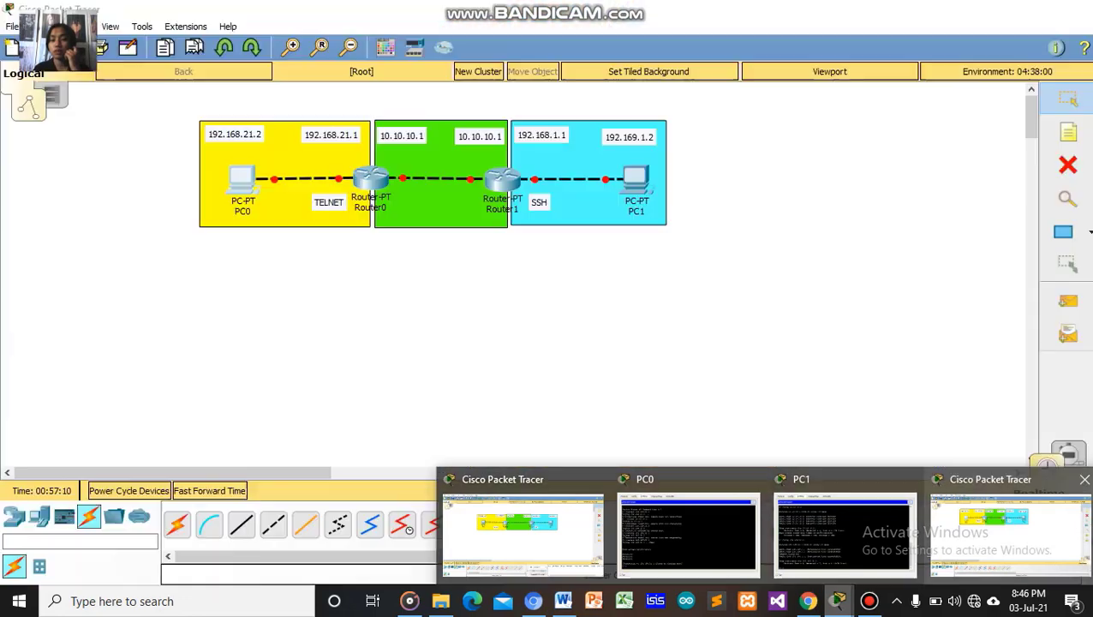
pyautogui.click(1011, 532)
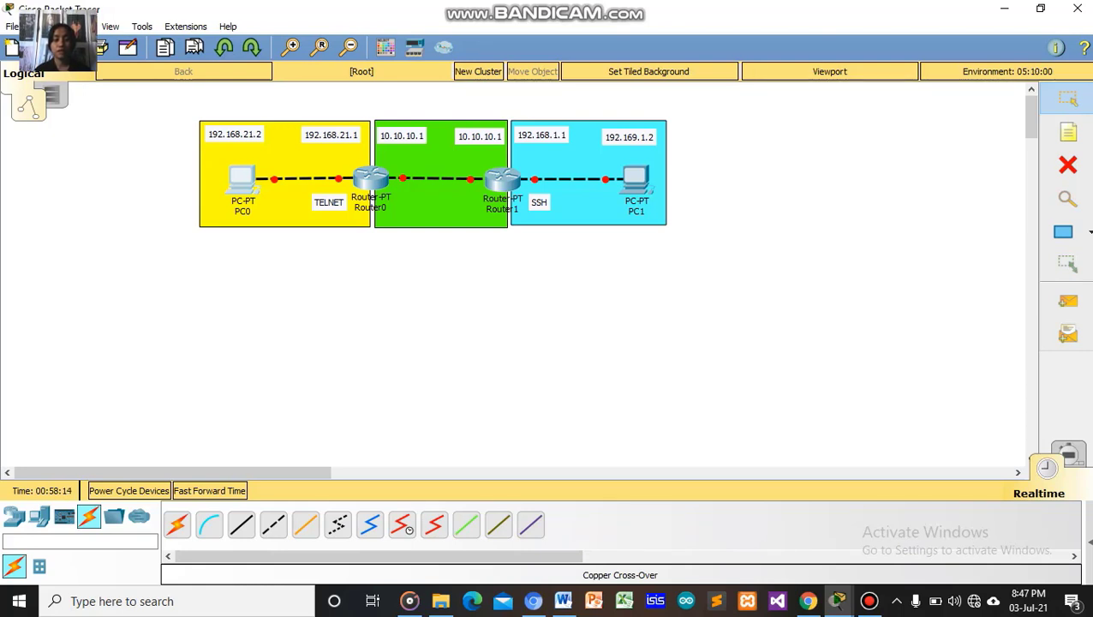
pyautogui.moveTo(370, 178)
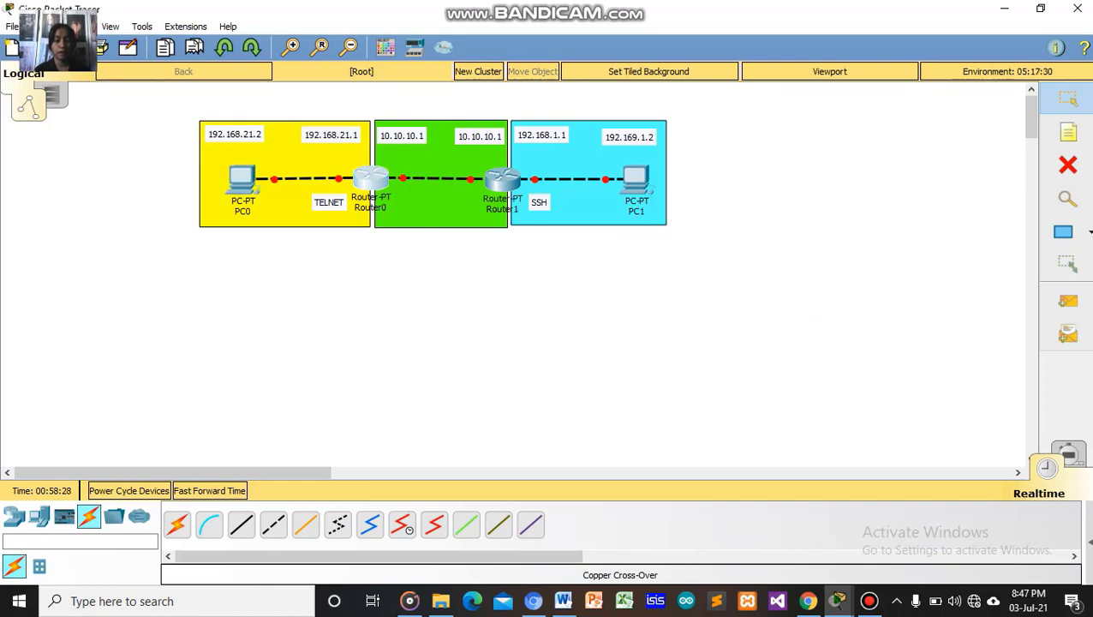
# Open Router0's CLI and answer 'no' to the initial configuration dialog.
pyautogui.click(370, 179)
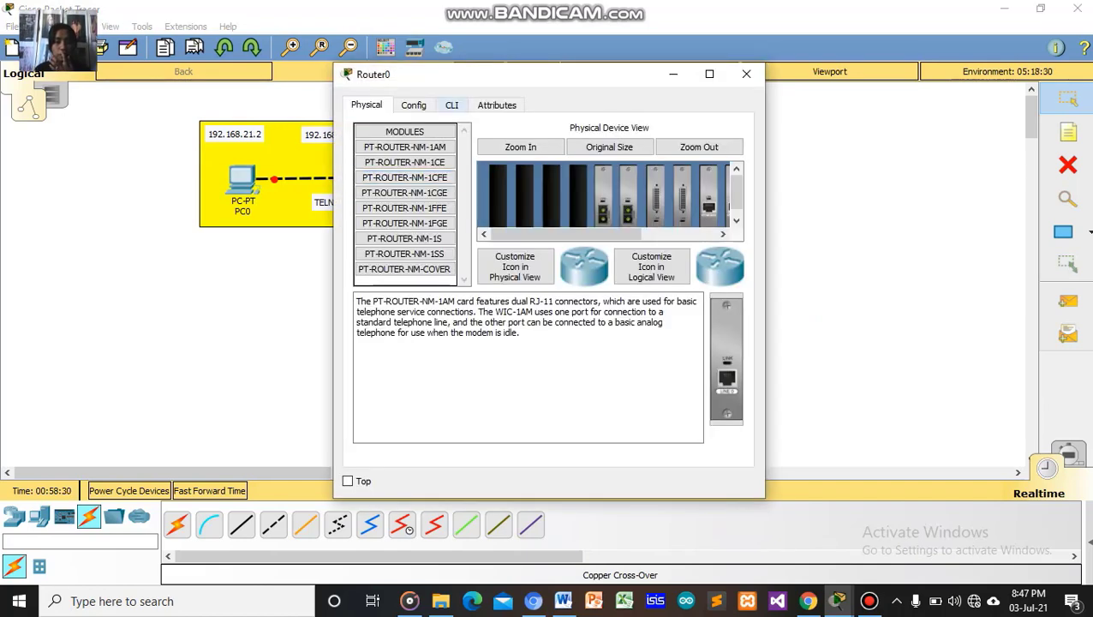
pyautogui.click(452, 104)
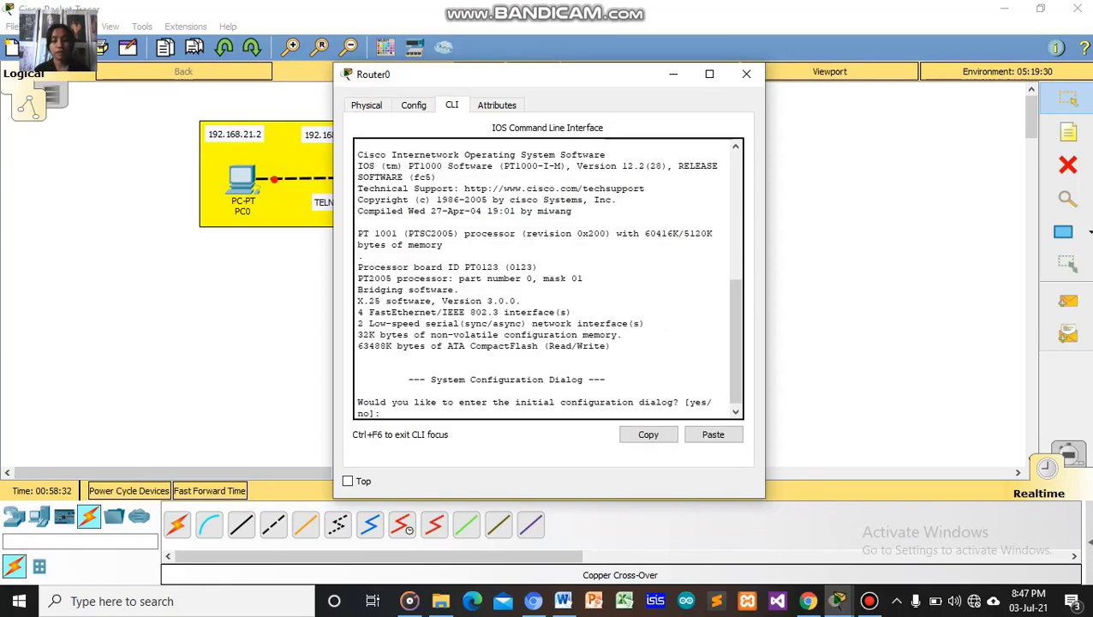
pyautogui.write('NO')
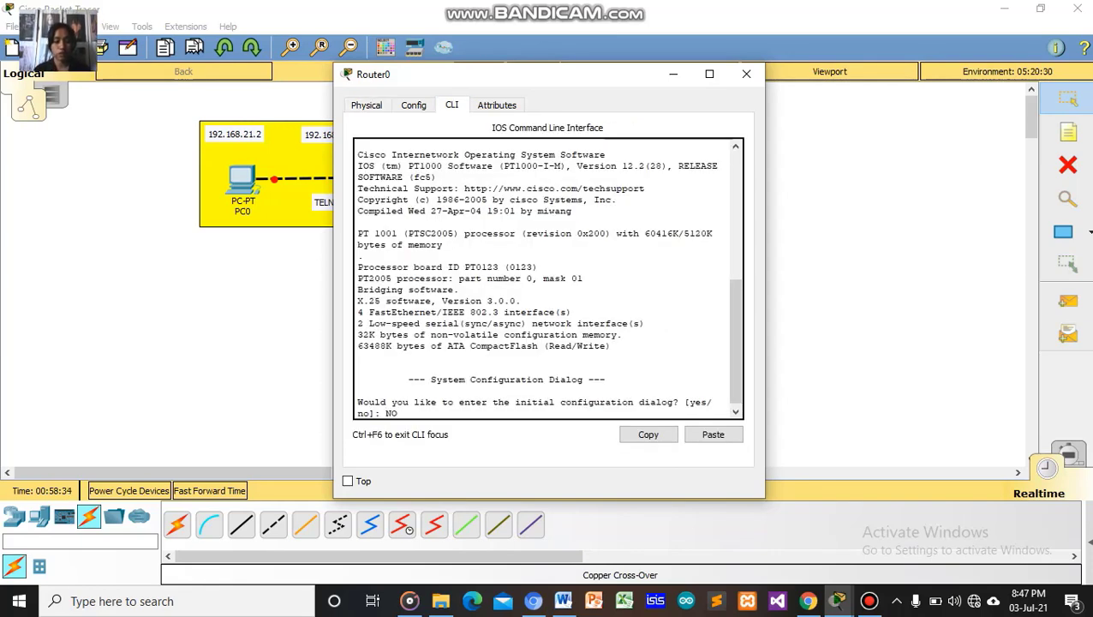
pyautogui.press('BackSpace')
pyautogui.press('BackSpace')
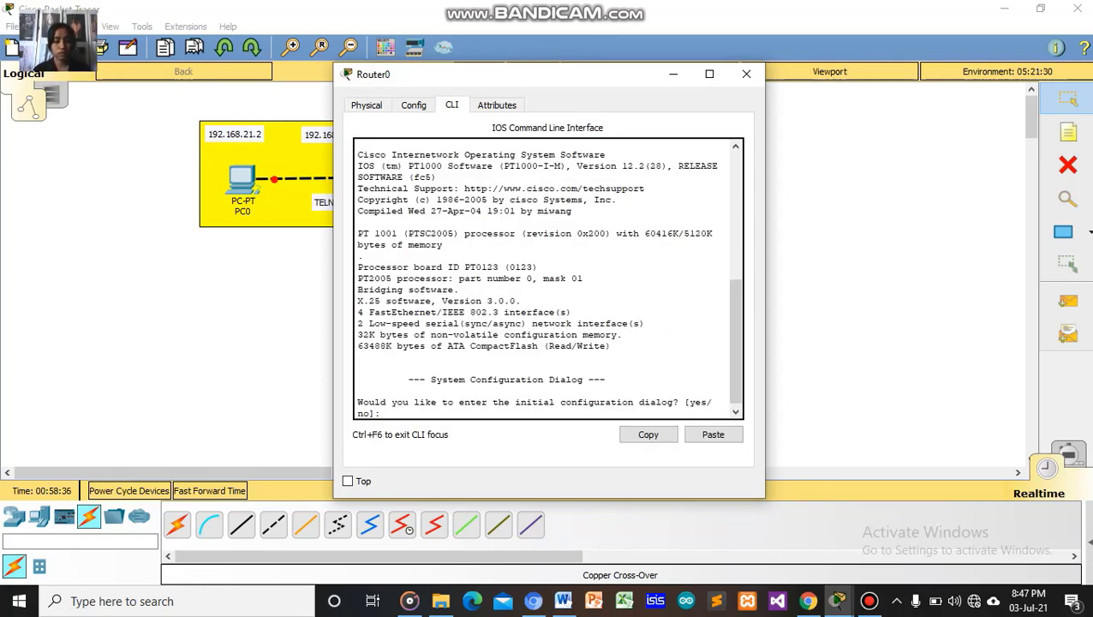
pyautogui.write('no')
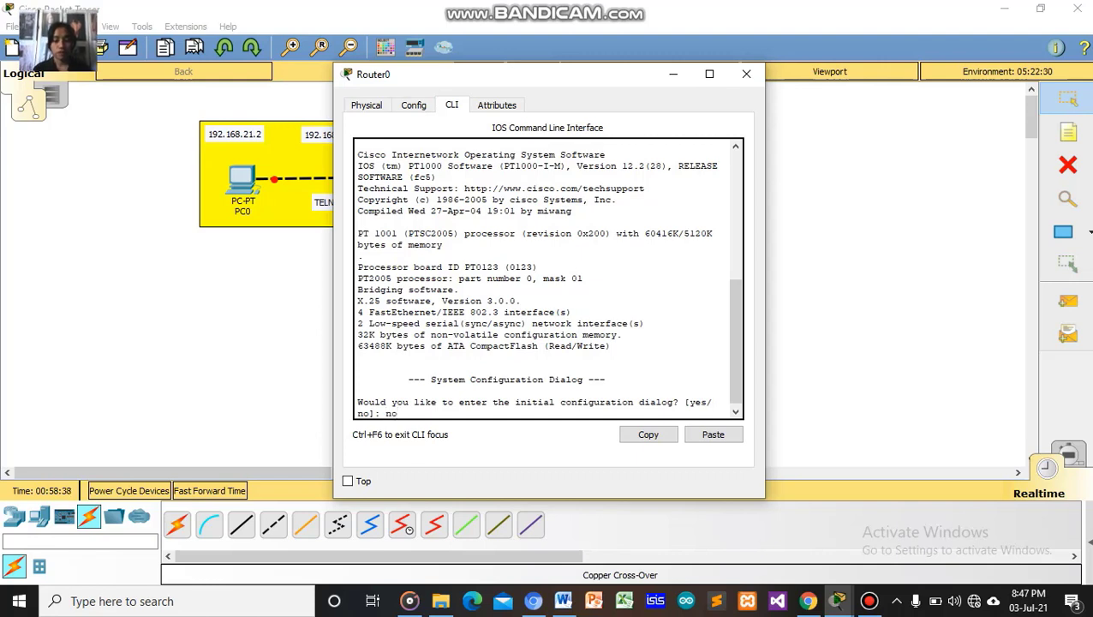
pyautogui.press('Return')
pyautogui.press('Return')
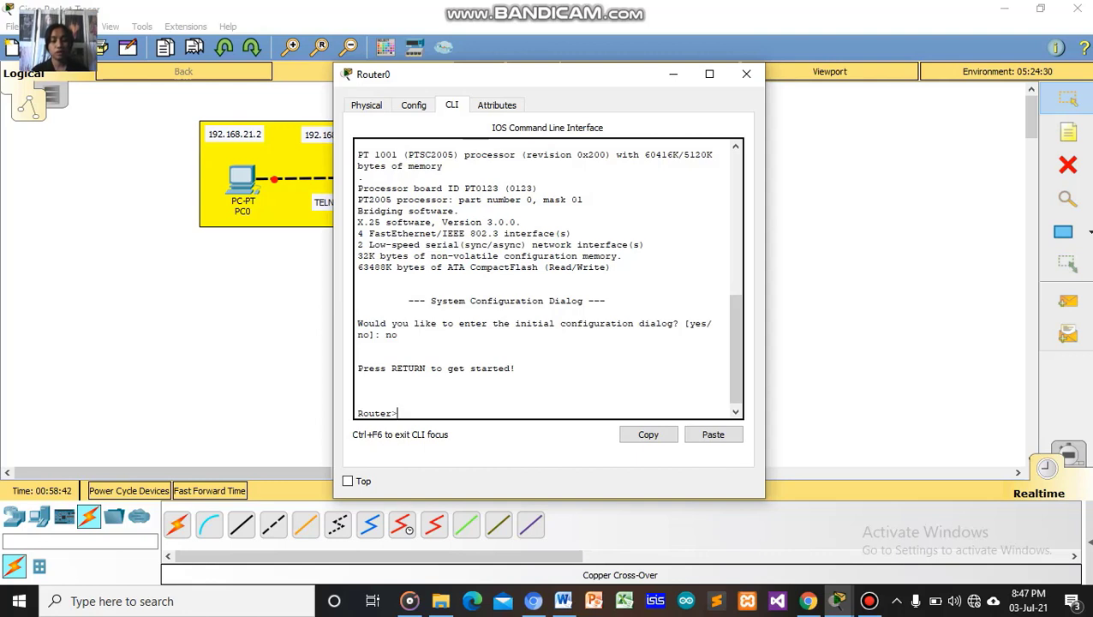
# Enter privileged mode with 'en', then global configuration with 'conf t'.
pyautogui.write('e')
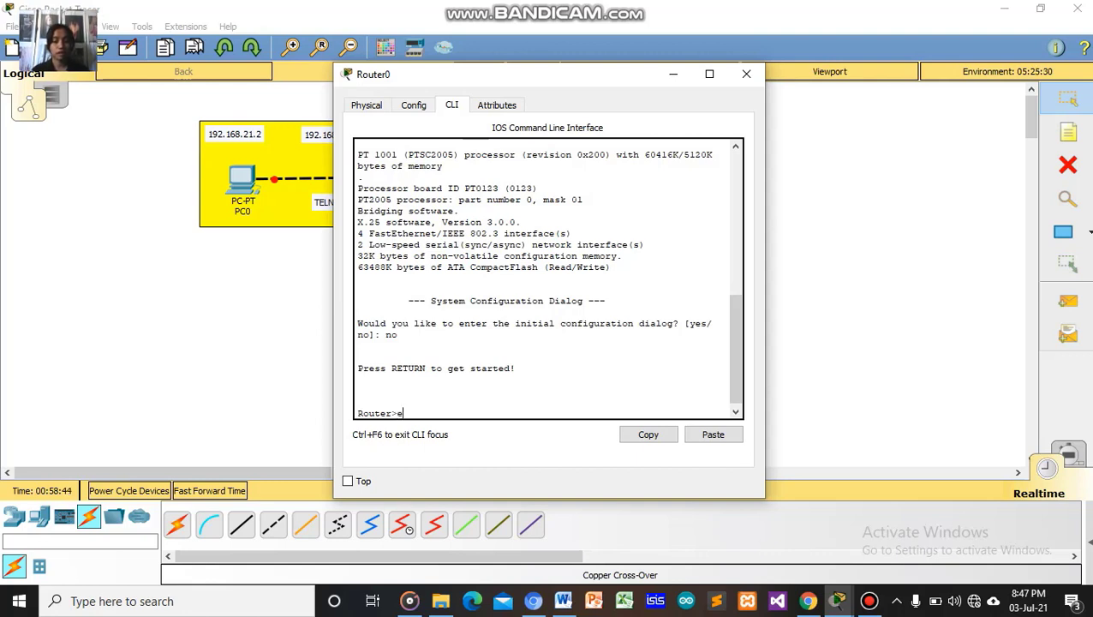
pyautogui.write('n')
pyautogui.press('Return')
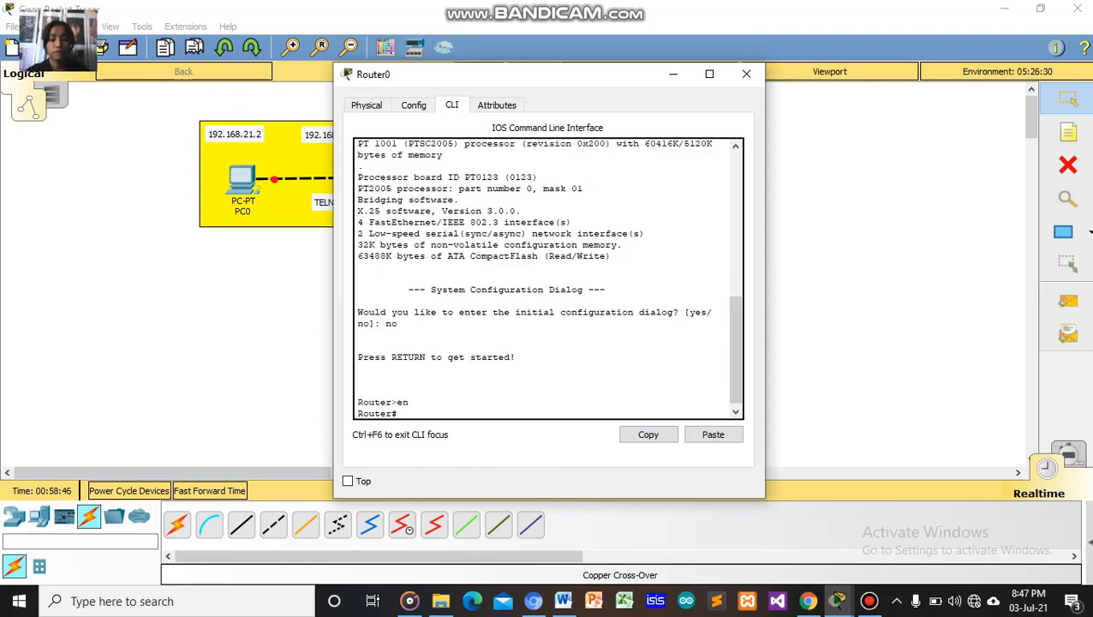
pyautogui.write('con')
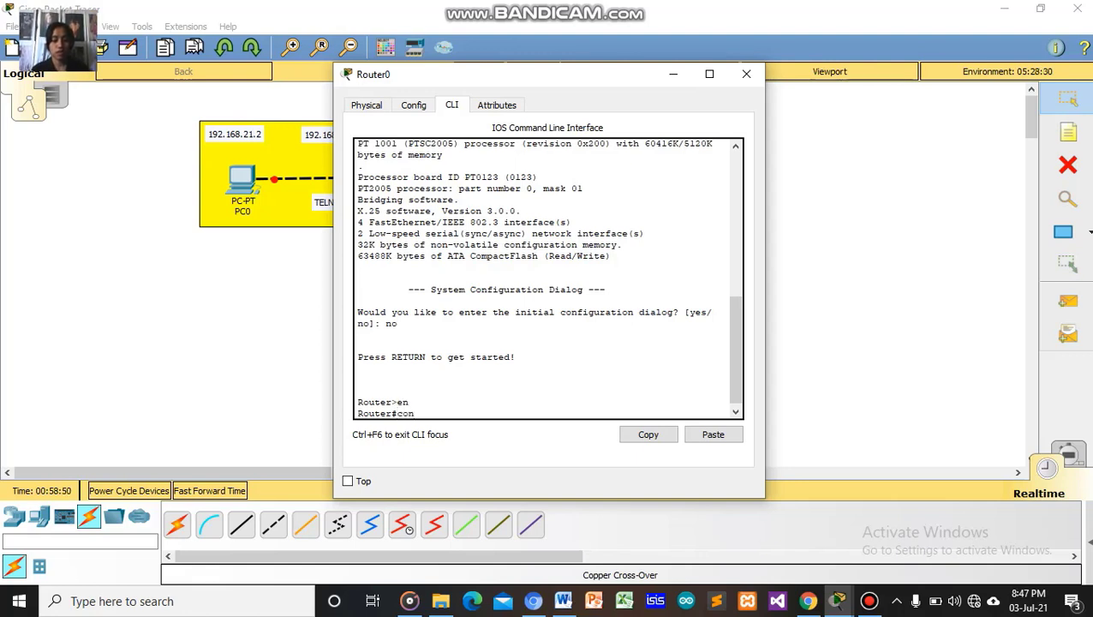
pyautogui.write('f t')
pyautogui.press('Return')
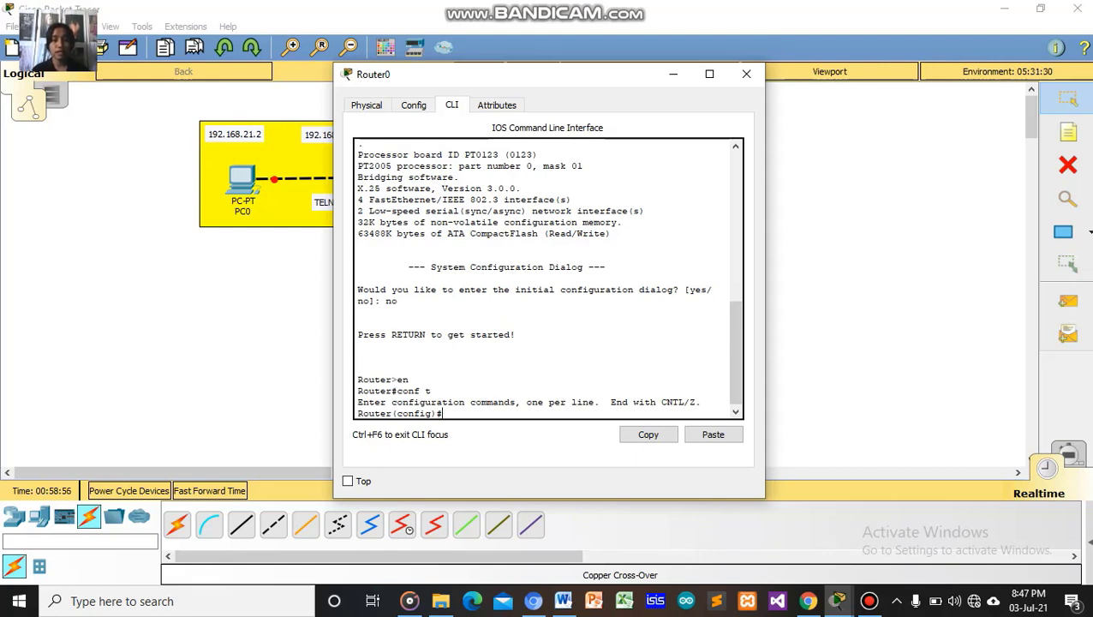
pyautogui.moveTo(517, 67); pyautogui.dragTo(649, 59)
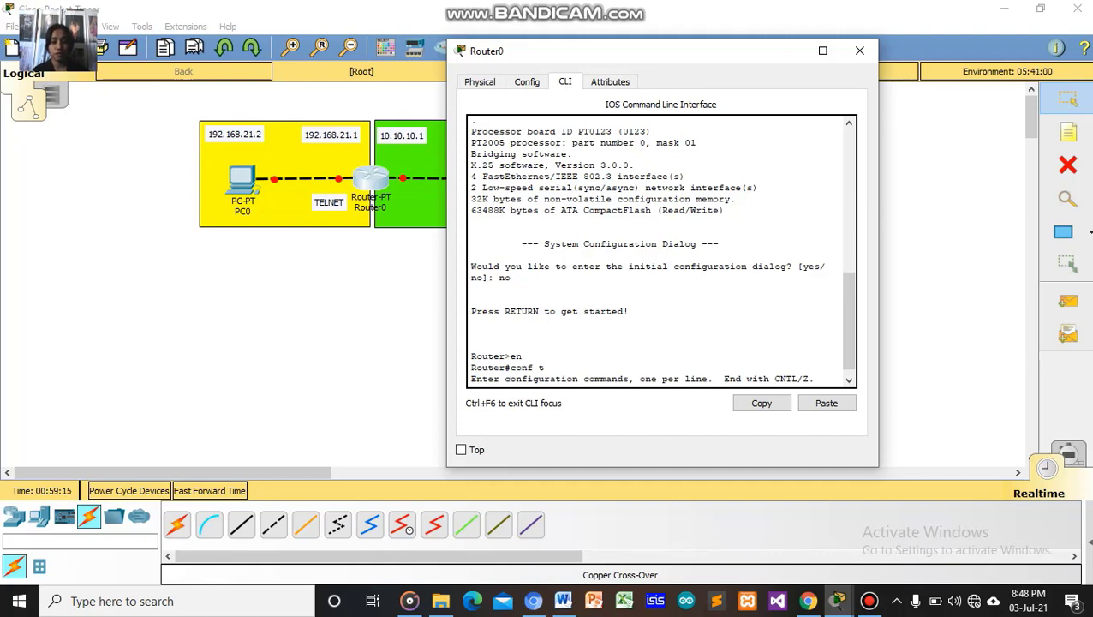
pyautogui.moveTo(599, 50); pyautogui.dragTo(590, 20)
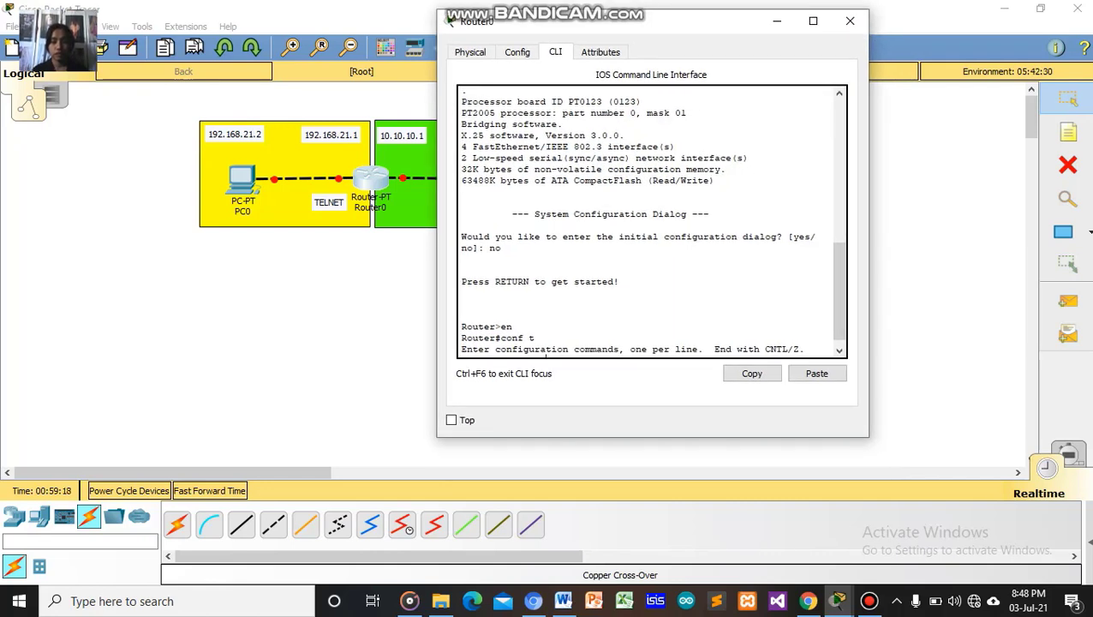
# Enter interface fa0/0 on Router0 and begin an 'ip address' command.
pyautogui.moveTo(713, 24); pyautogui.dragTo(600, 1)
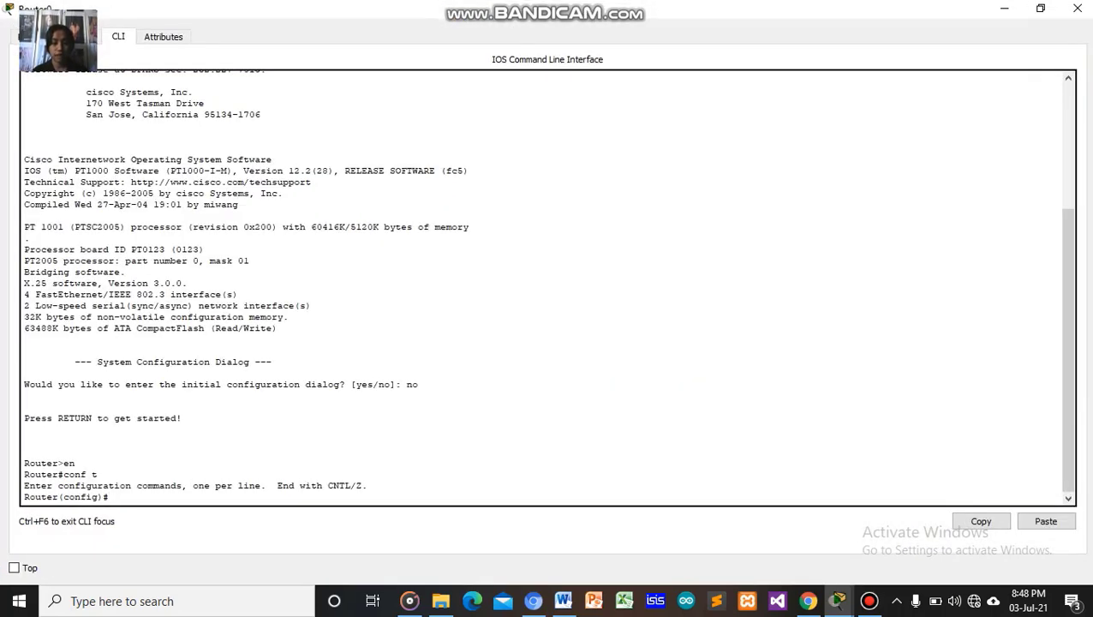
pyautogui.write('i')
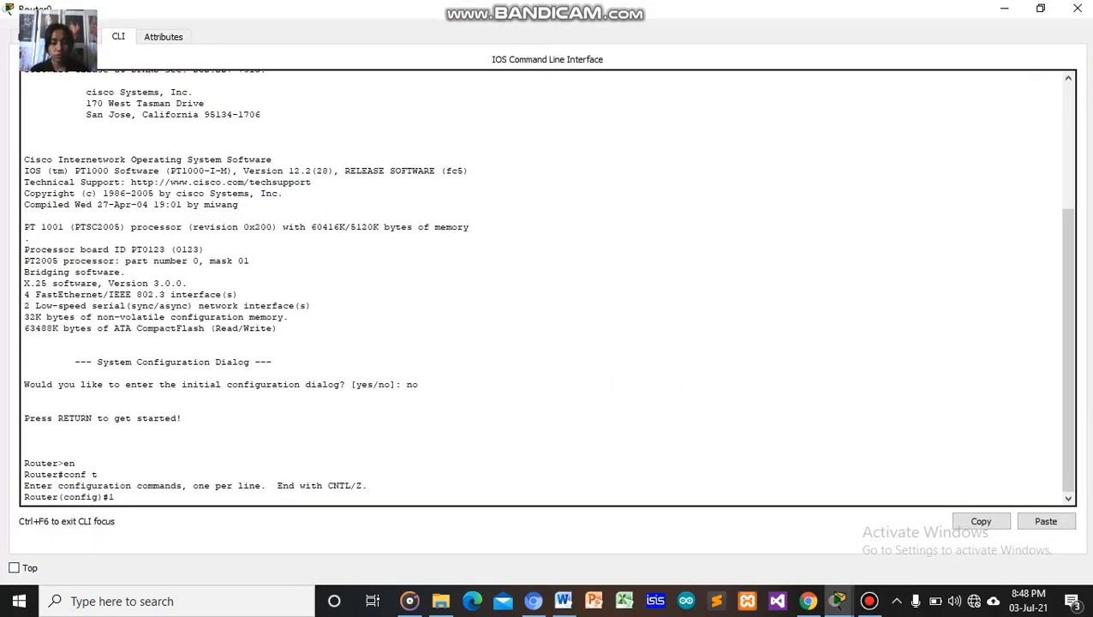
pyautogui.press('BackSpace')
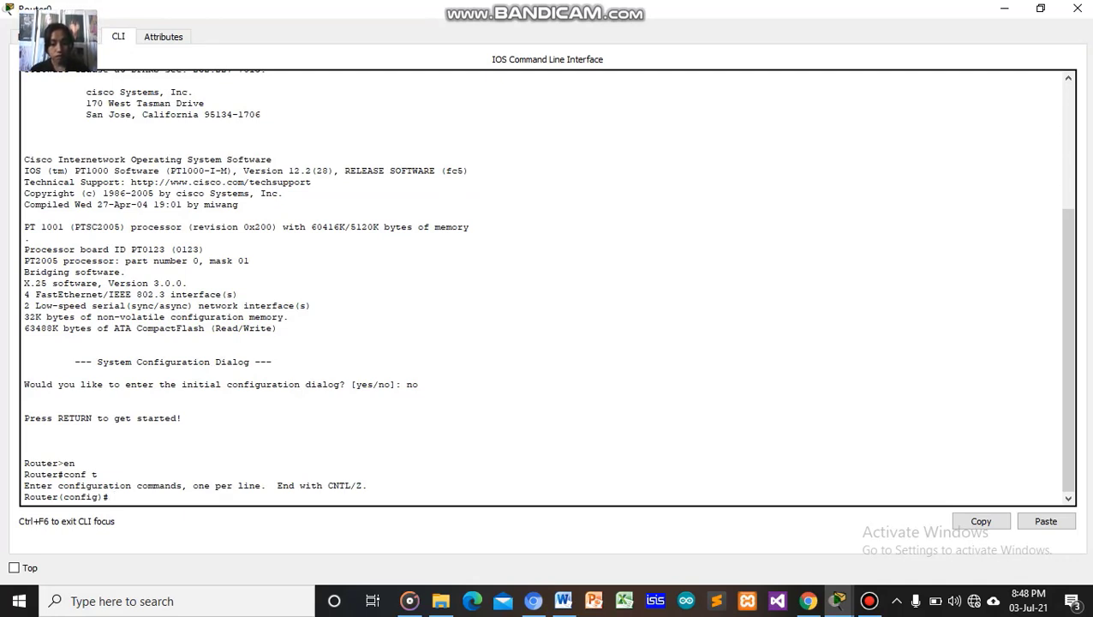
pyautogui.write('int')
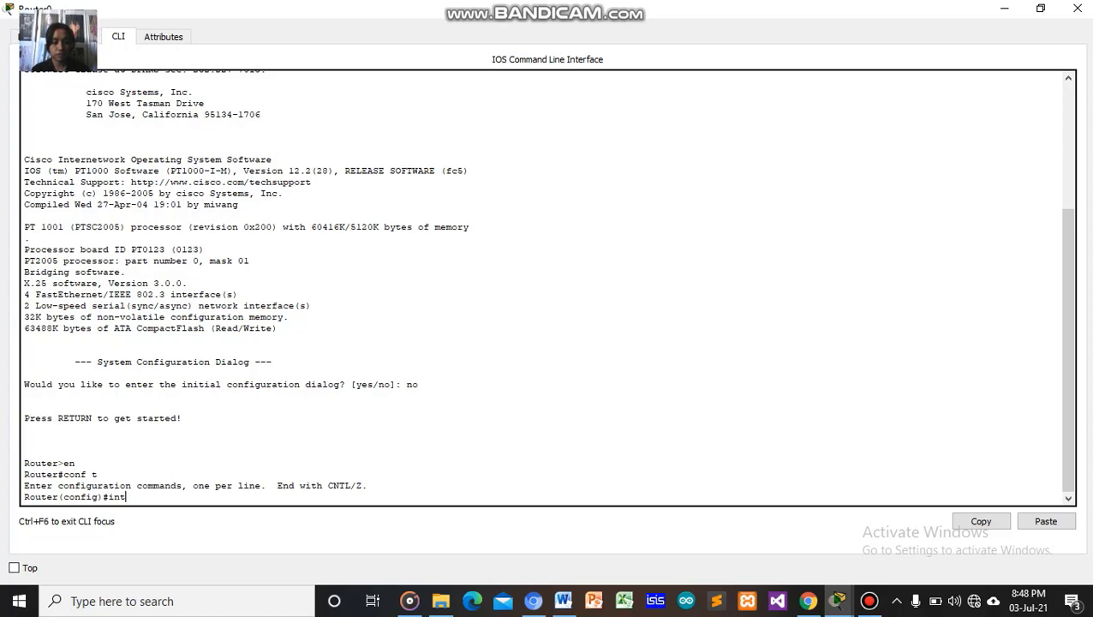
pyautogui.write(' fa')
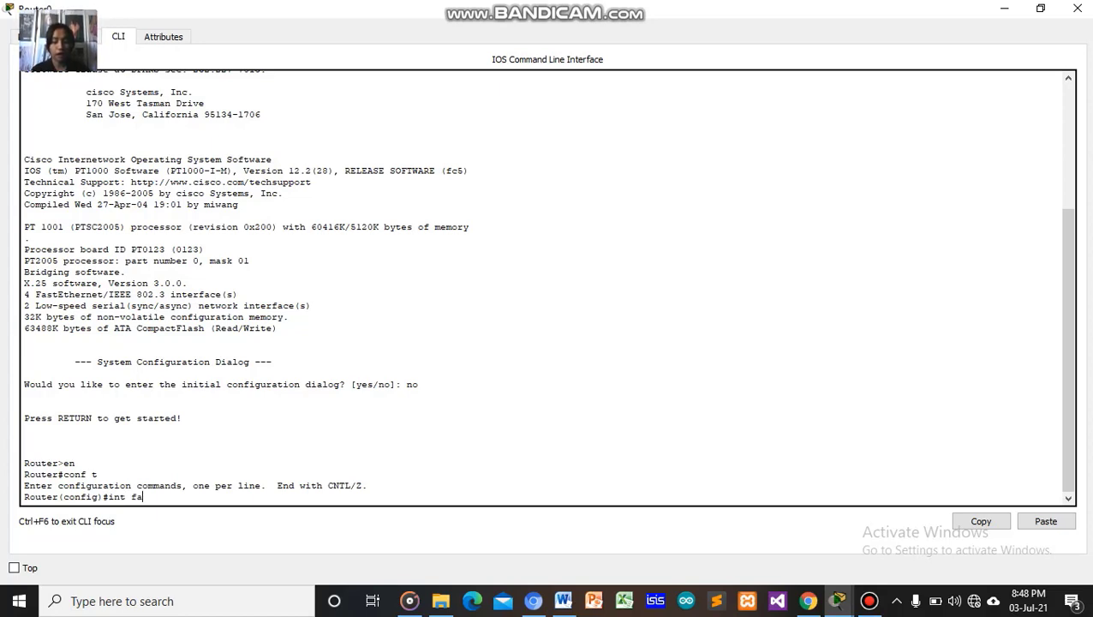
pyautogui.write('0')
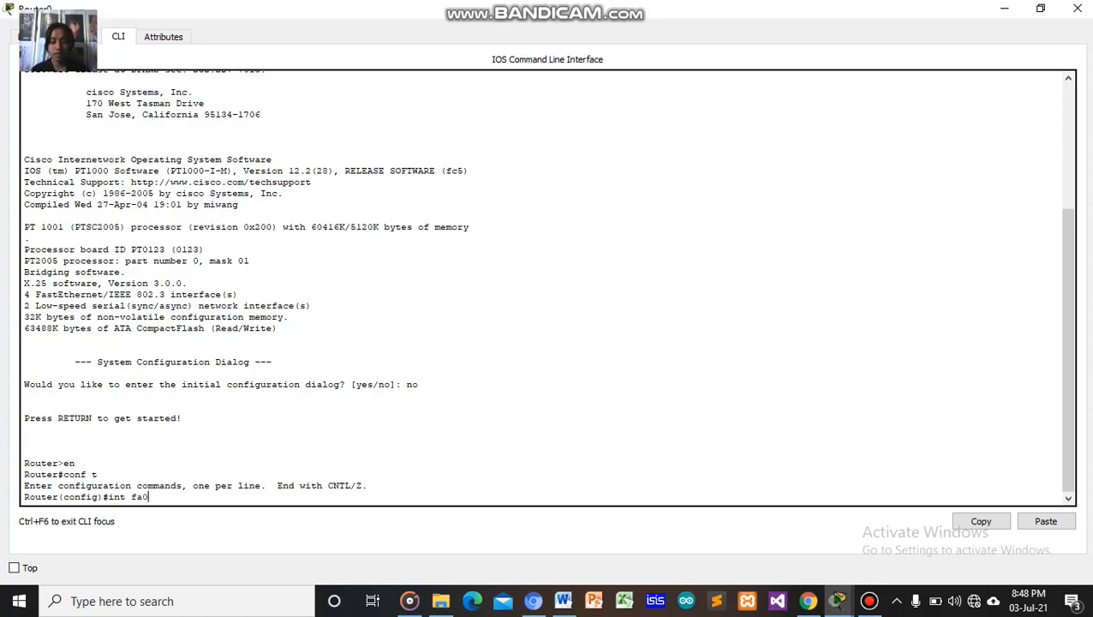
pyautogui.write('/0')
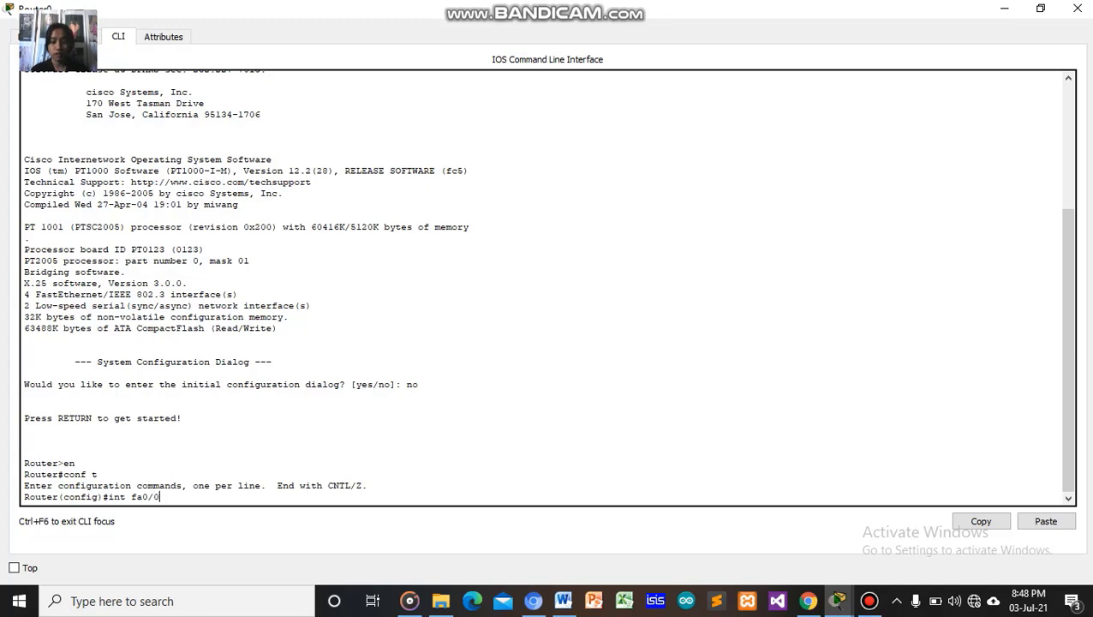
pyautogui.press('Return')
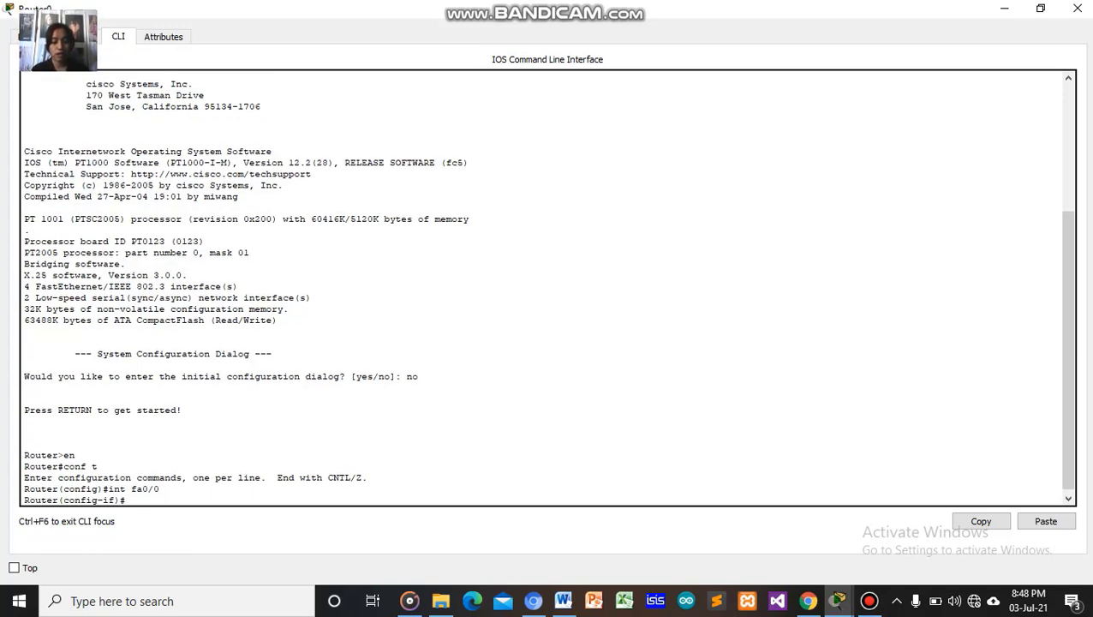
pyautogui.write('ip address')
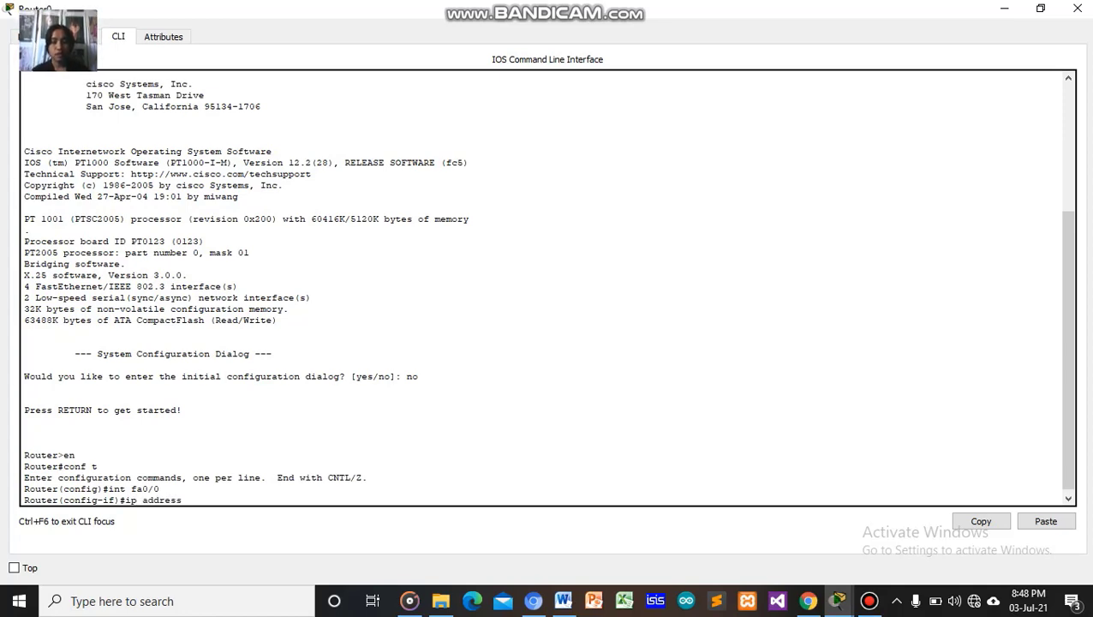
pyautogui.click(1040, 8)
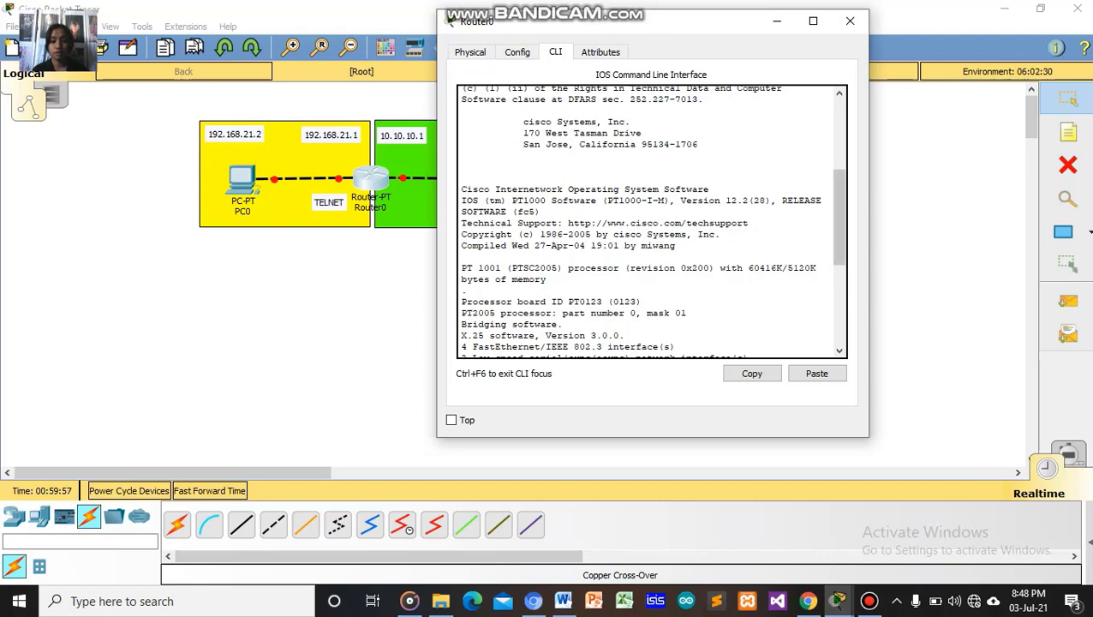
# Finish and apply 'ip address 192.168.21.1 255.255.255.0' on fa0/0.
pyautogui.moveTo(659, 437); pyautogui.dragTo(658, 531)
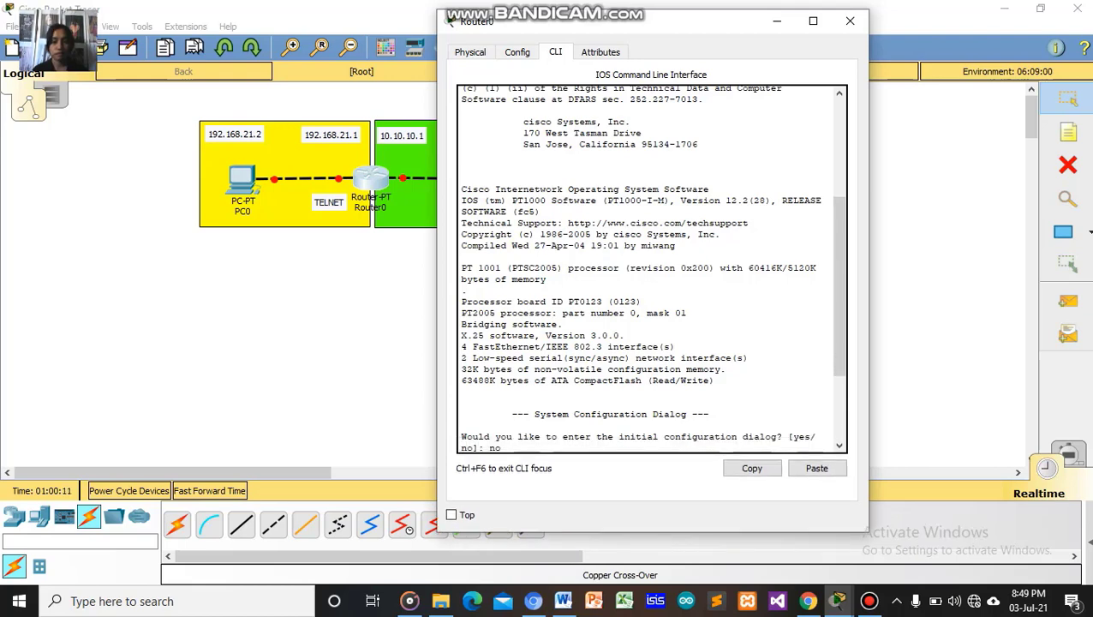
pyautogui.moveTo(713, 26); pyautogui.dragTo(536, 18)
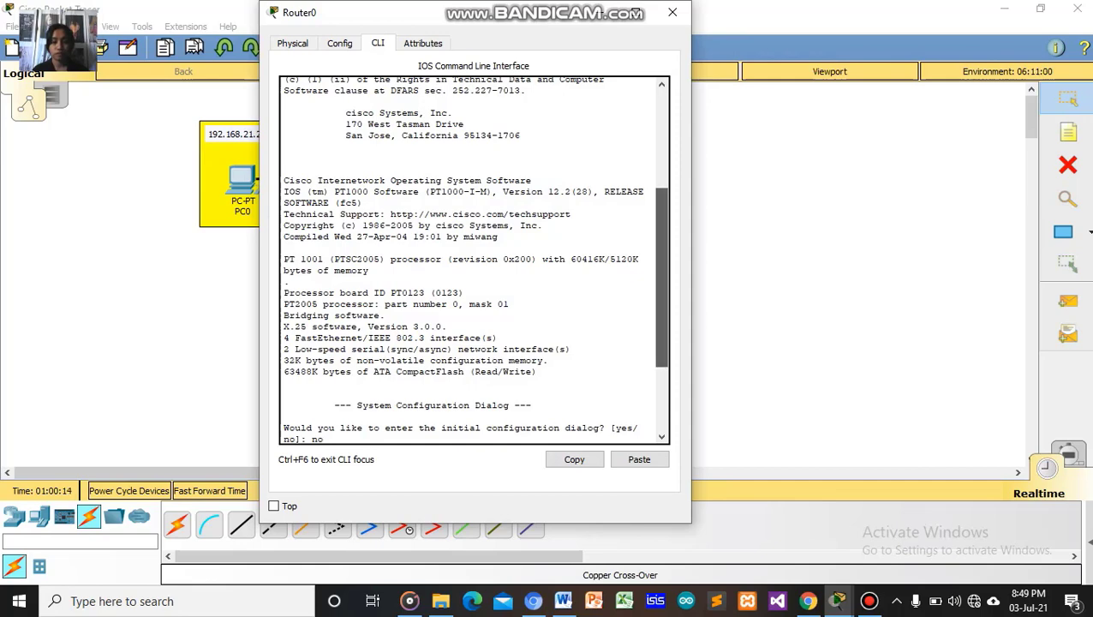
pyautogui.moveTo(662, 277); pyautogui.dragTo(661, 342)
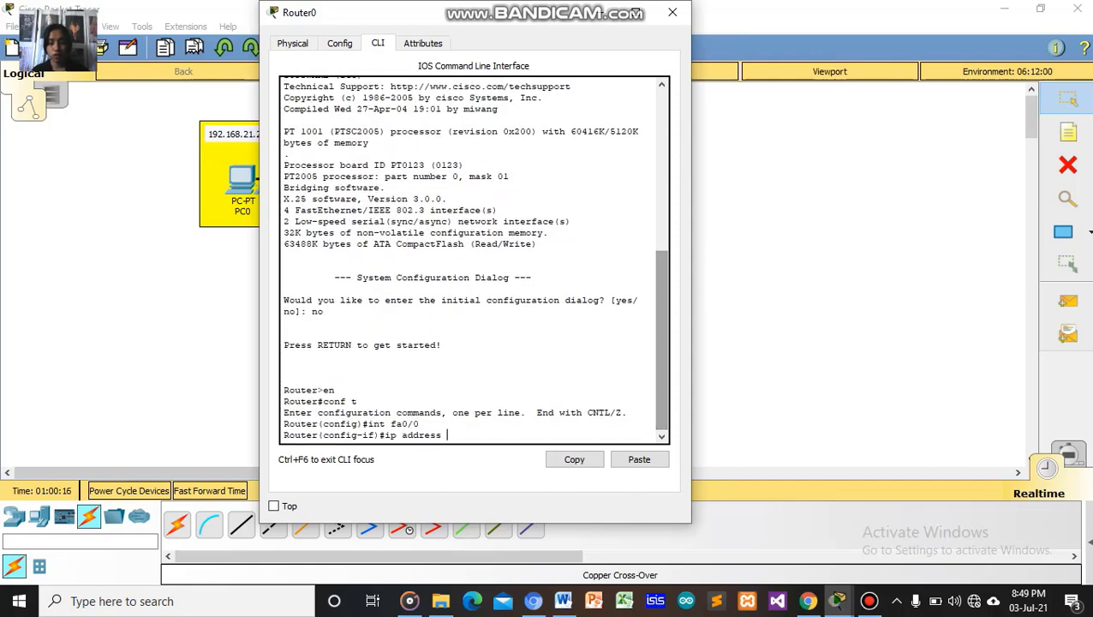
pyautogui.write('192')
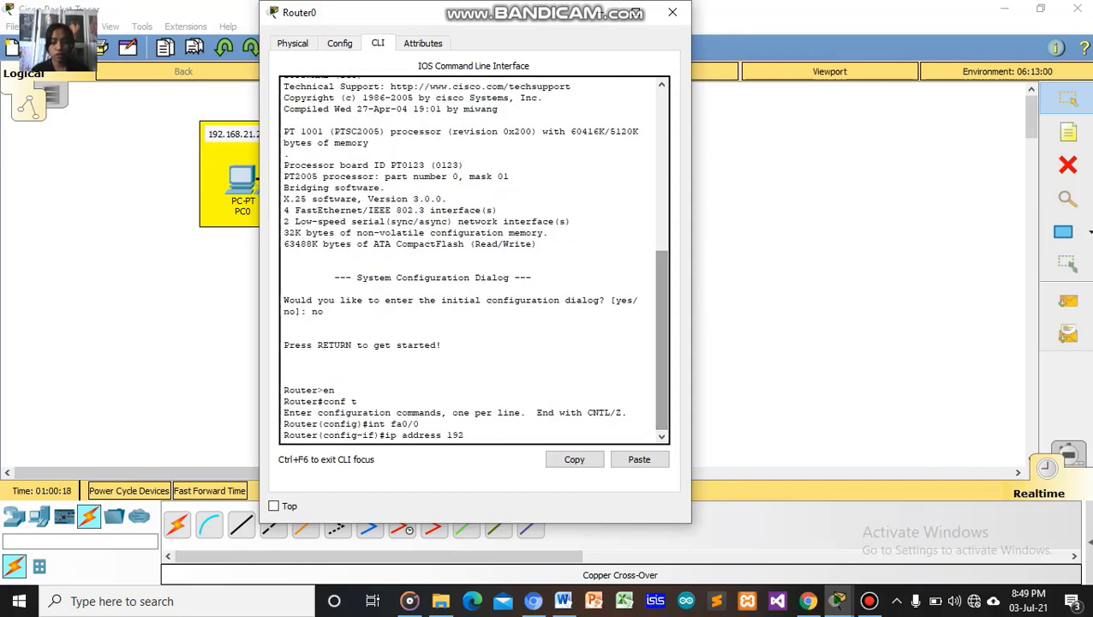
pyautogui.write('.168.')
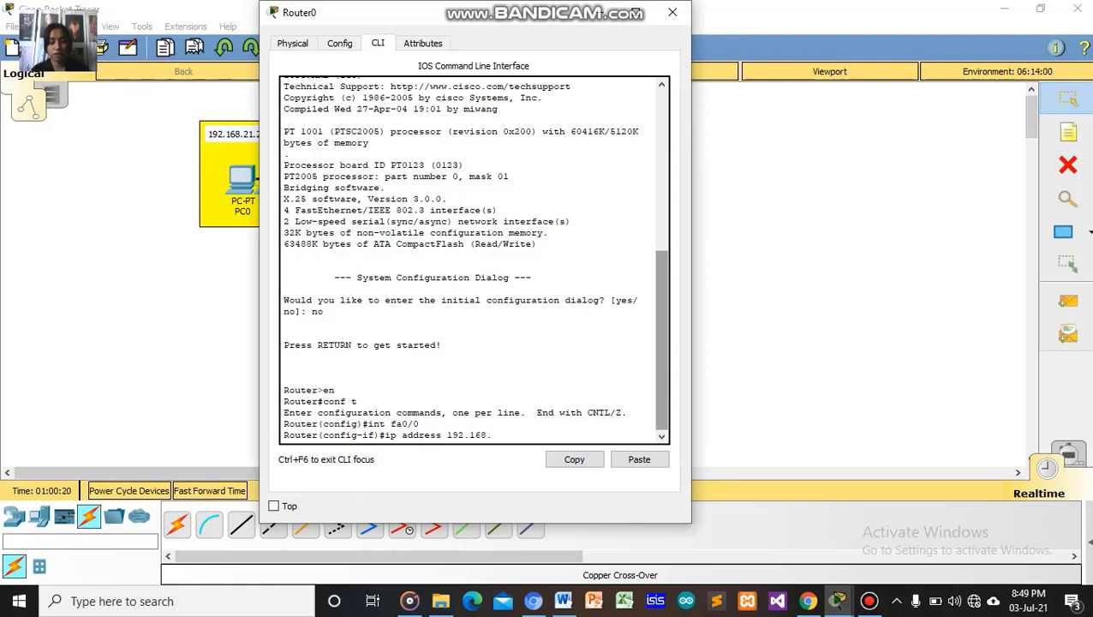
pyautogui.write('21.1')
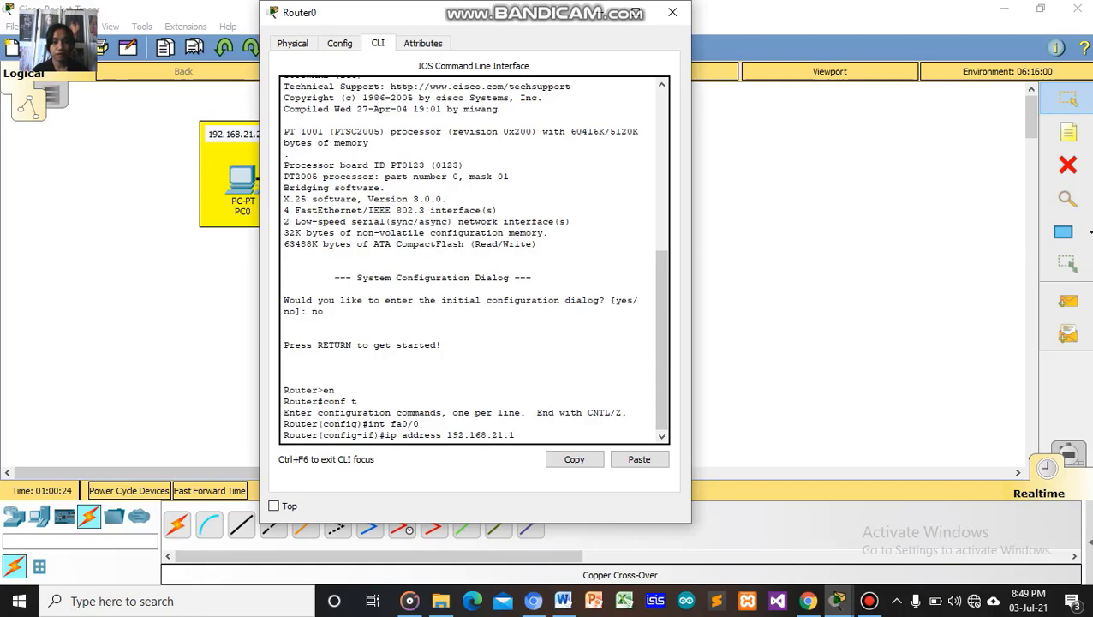
pyautogui.moveTo(492, 17); pyautogui.dragTo(679, 22)
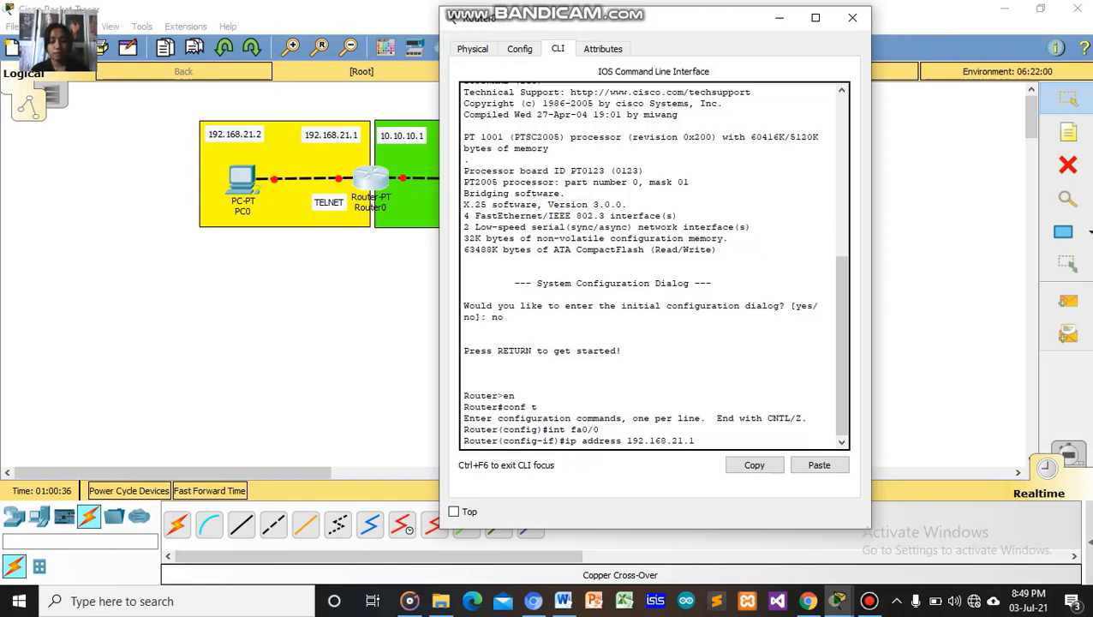
pyautogui.write('255.')
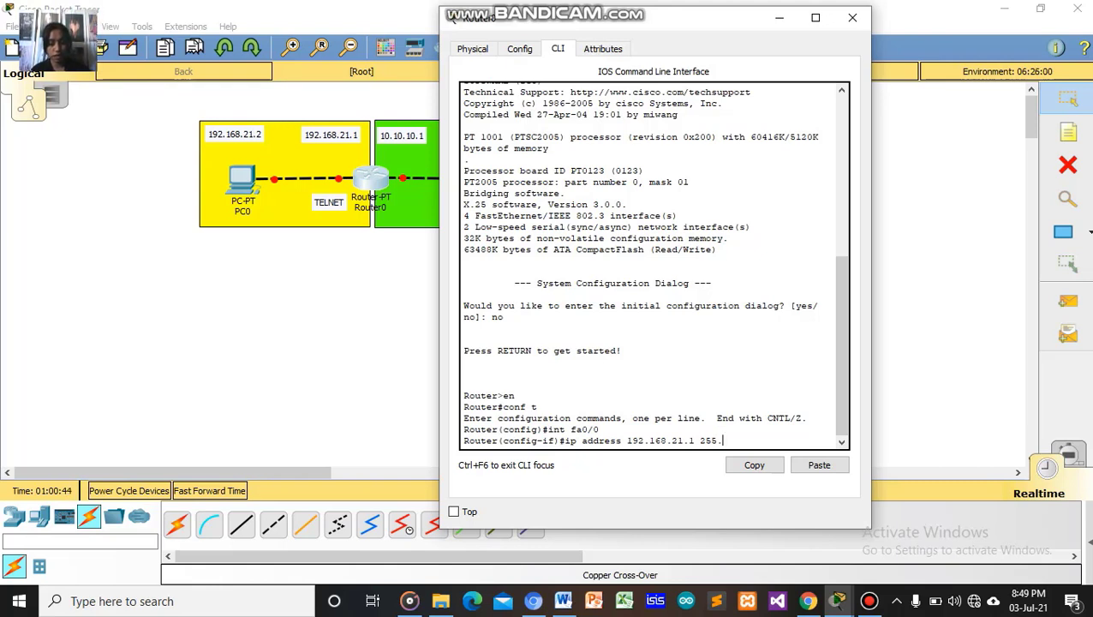
pyautogui.write('255.25')
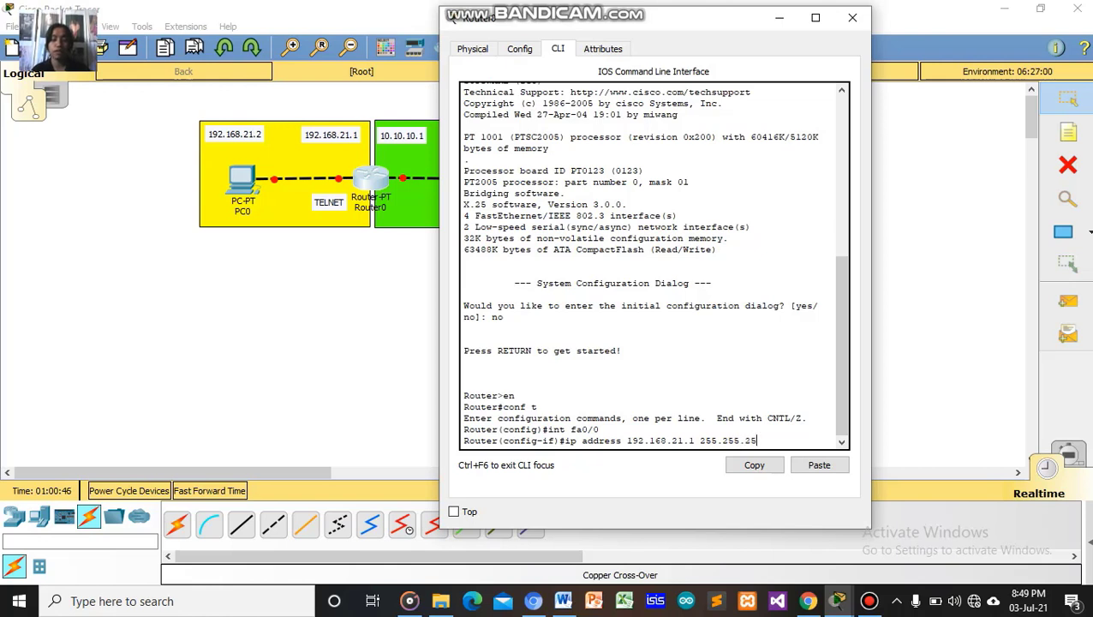
pyautogui.write('5.')
pyautogui.write('0')
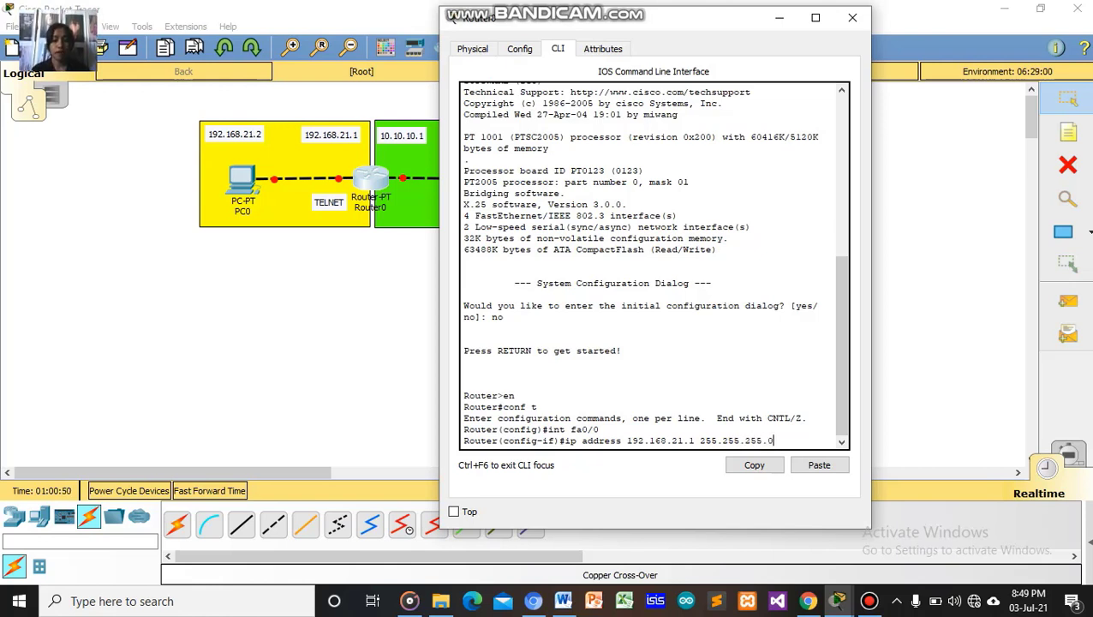
pyautogui.press('Return')
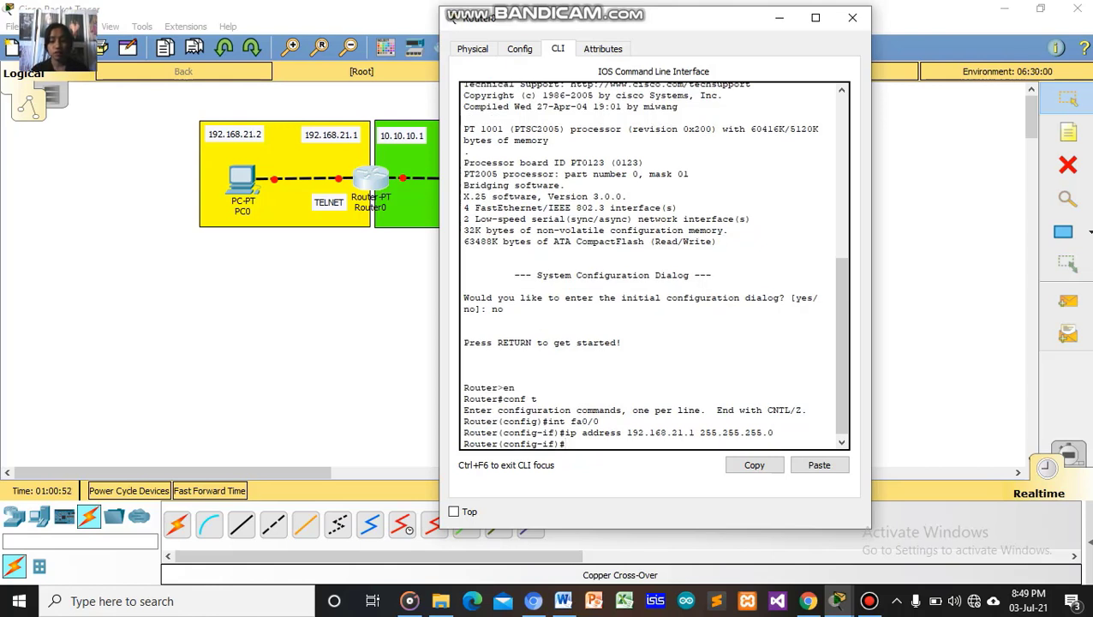
# Bring fa0/0 up with 'no sh'.
pyautogui.write('no ')
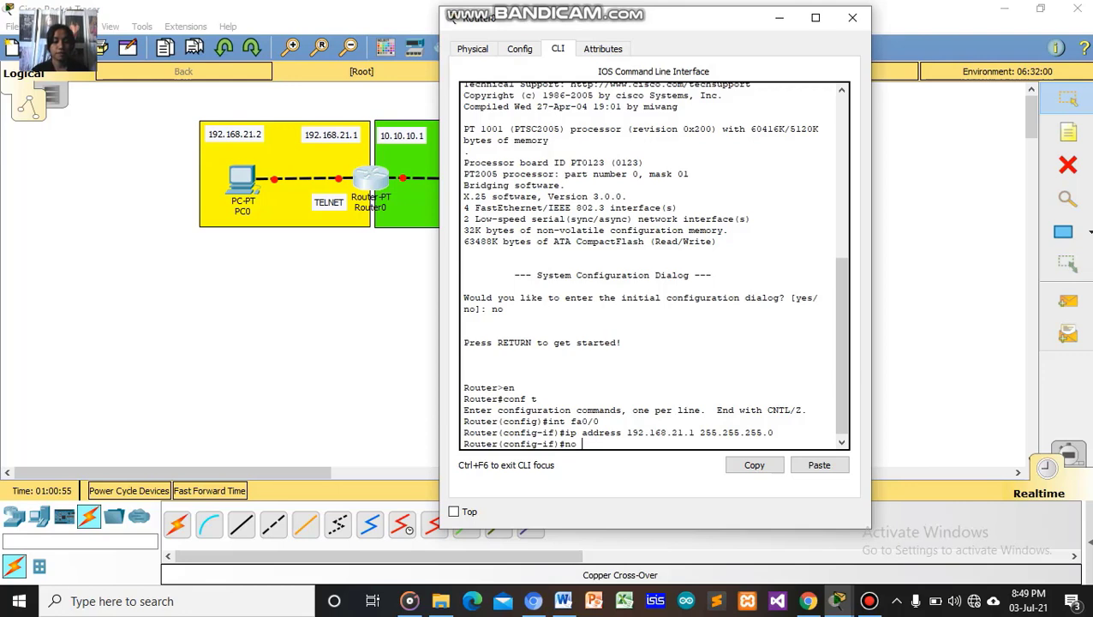
pyautogui.write('sh')
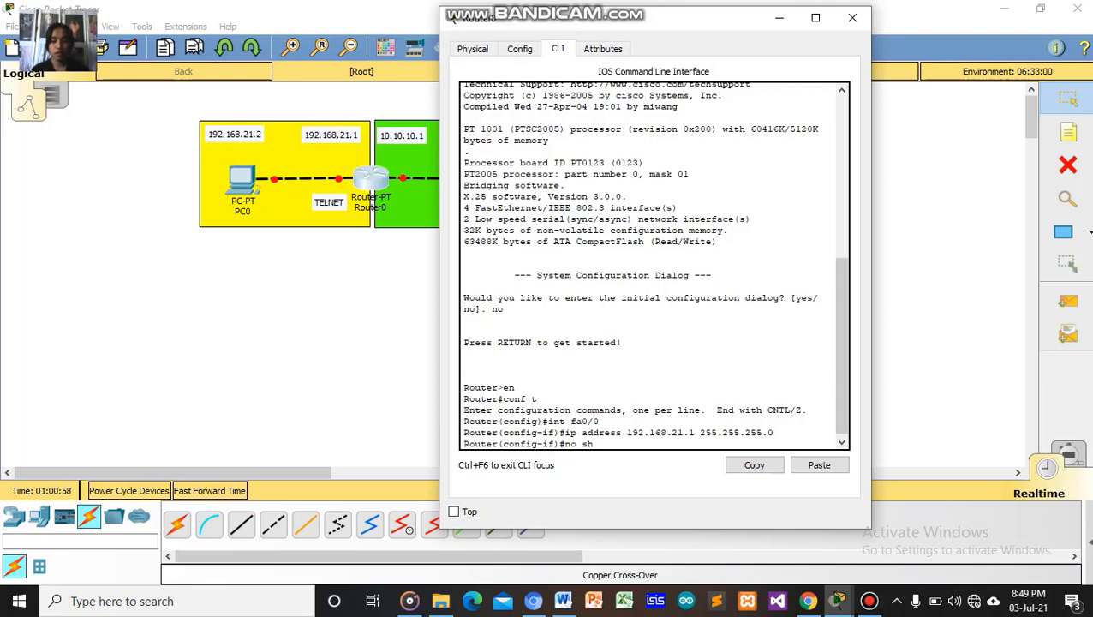
pyautogui.press('Return')
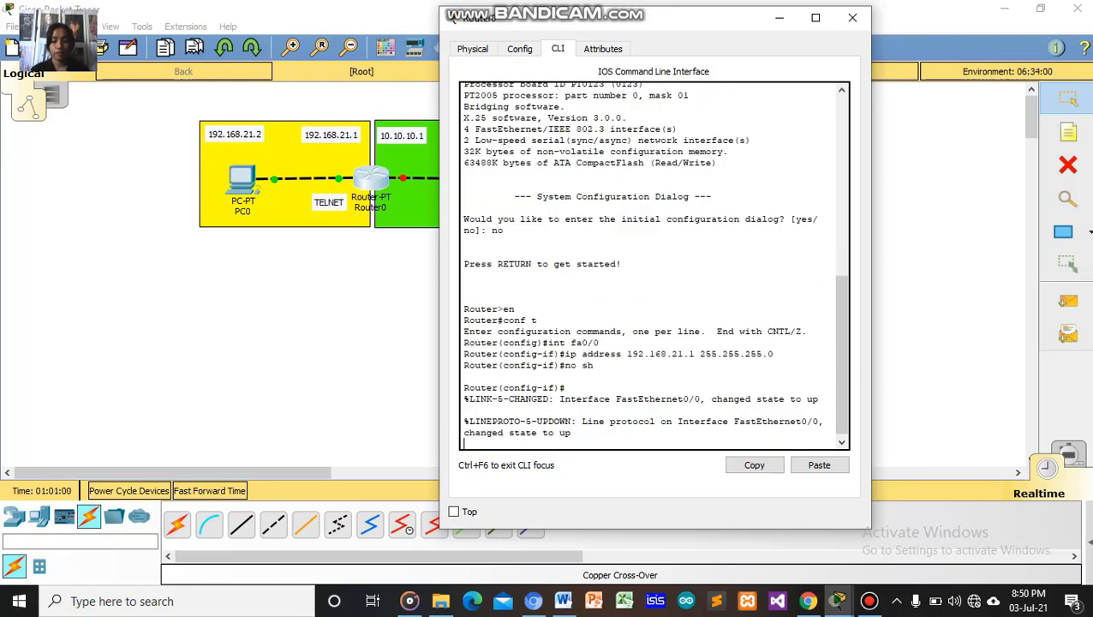
pyautogui.press('Return')
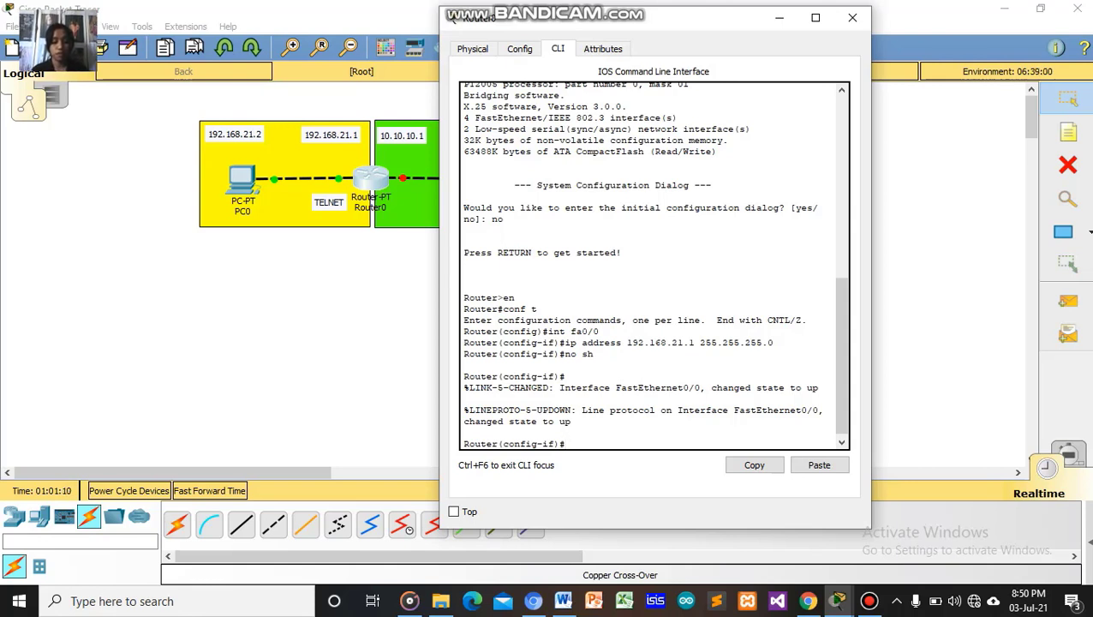
# Enter interface fa1/0 and assign it 10.10.10.1 255.0.0.0.
pyautogui.write('f')
pyautogui.press('BackSpace')
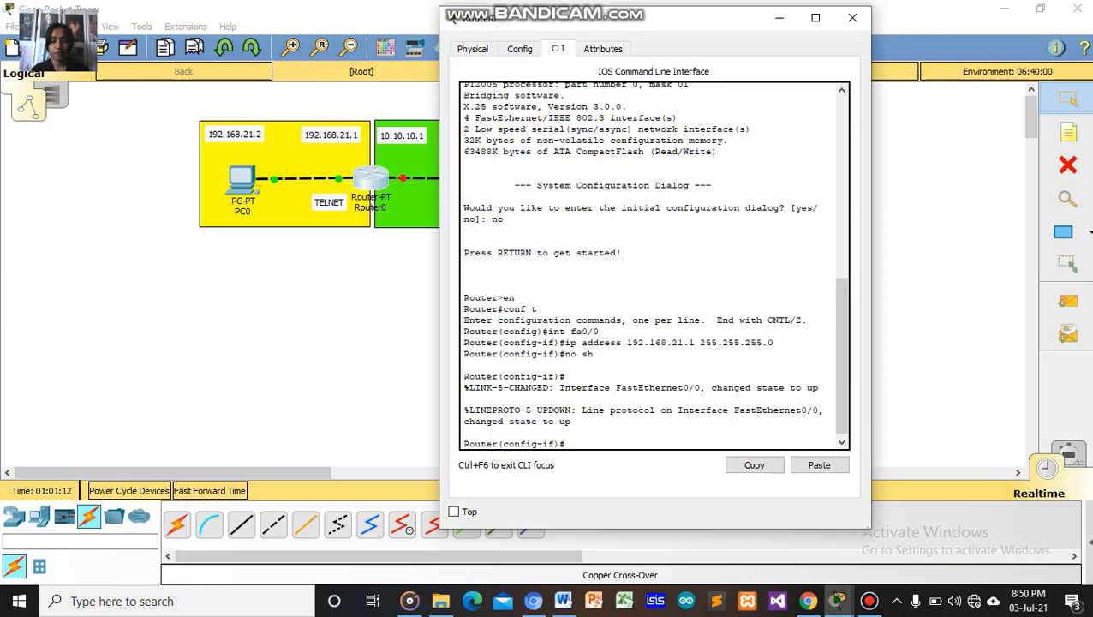
pyautogui.write('int')
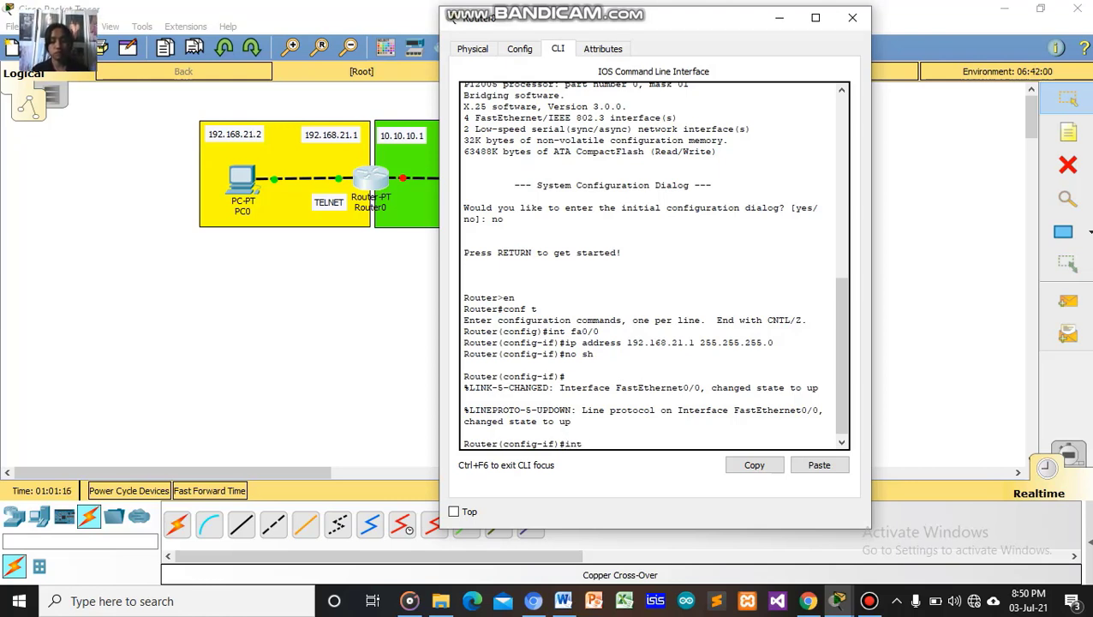
pyautogui.write(' fa')
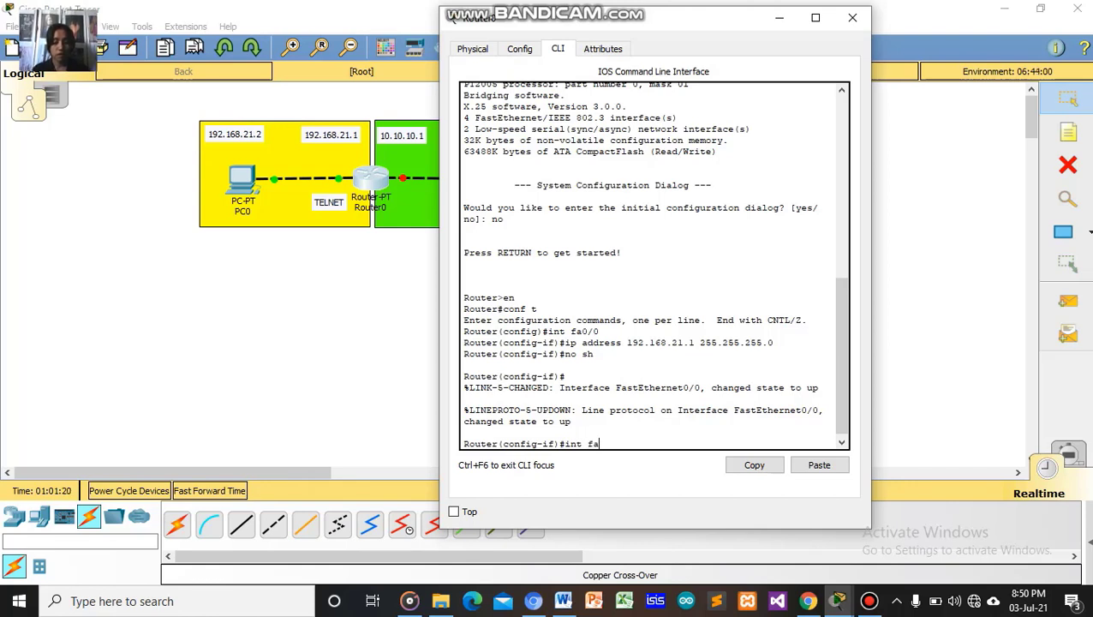
pyautogui.write('1/0')
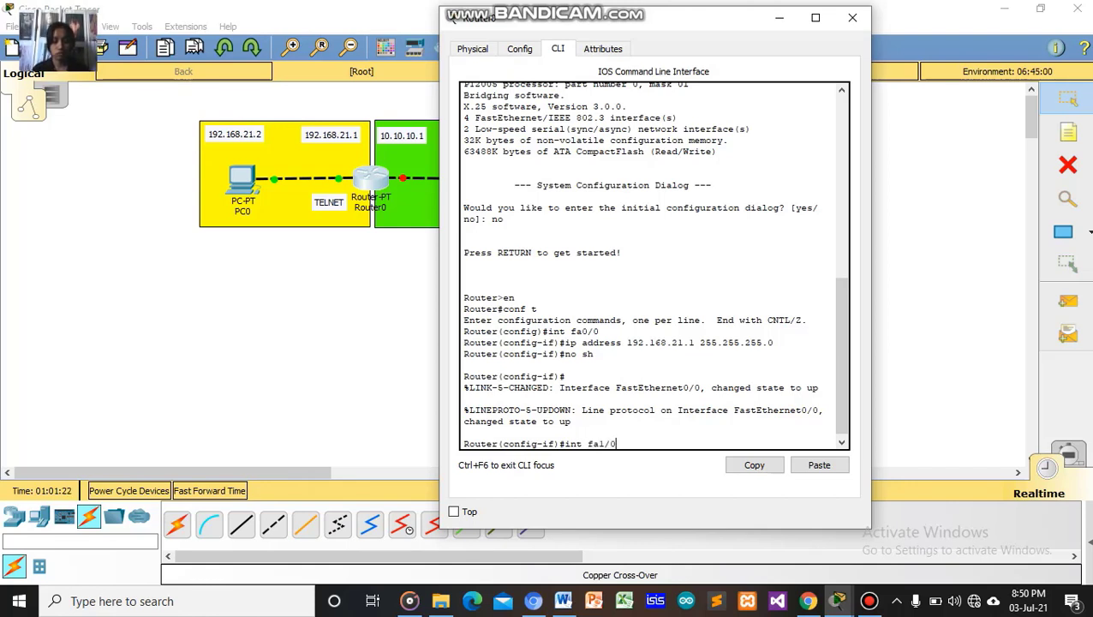
pyautogui.press('Return')
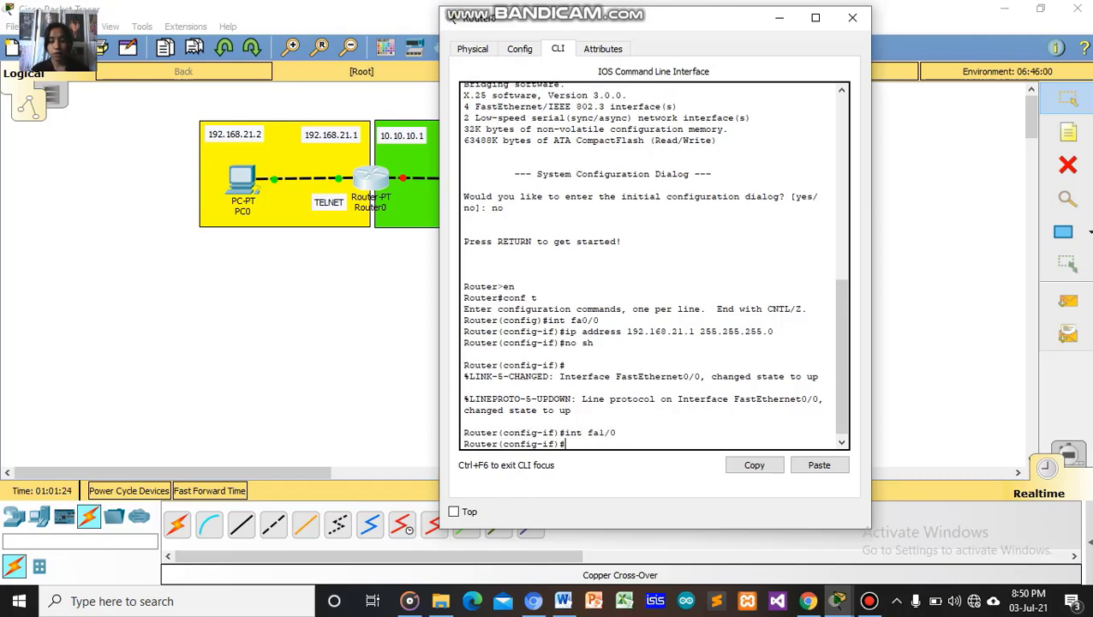
pyautogui.write('ip')
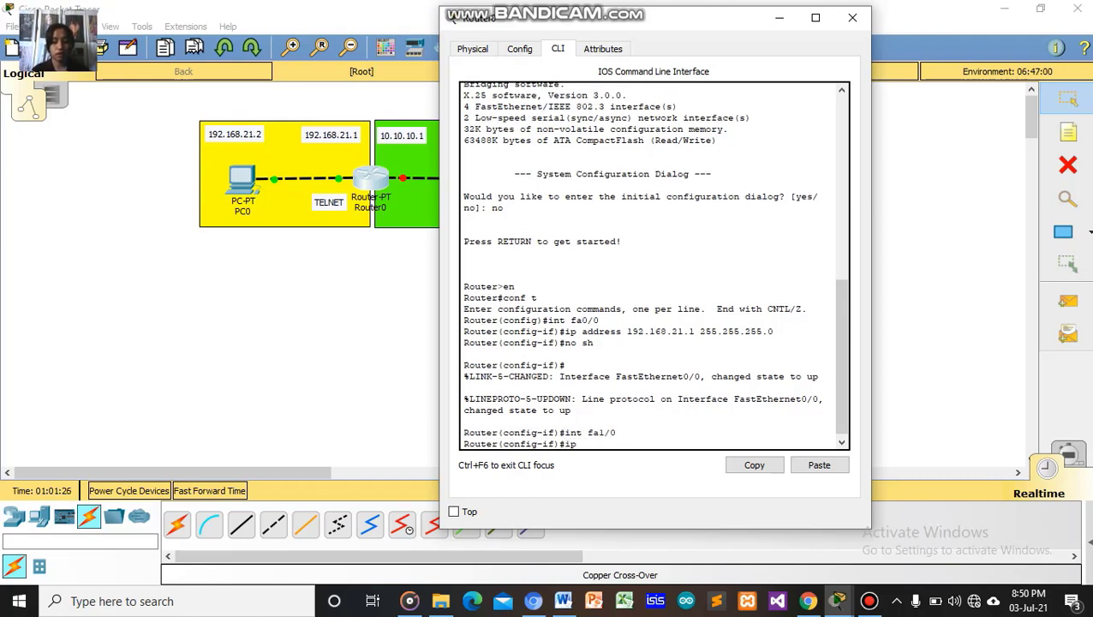
pyautogui.write(' add')
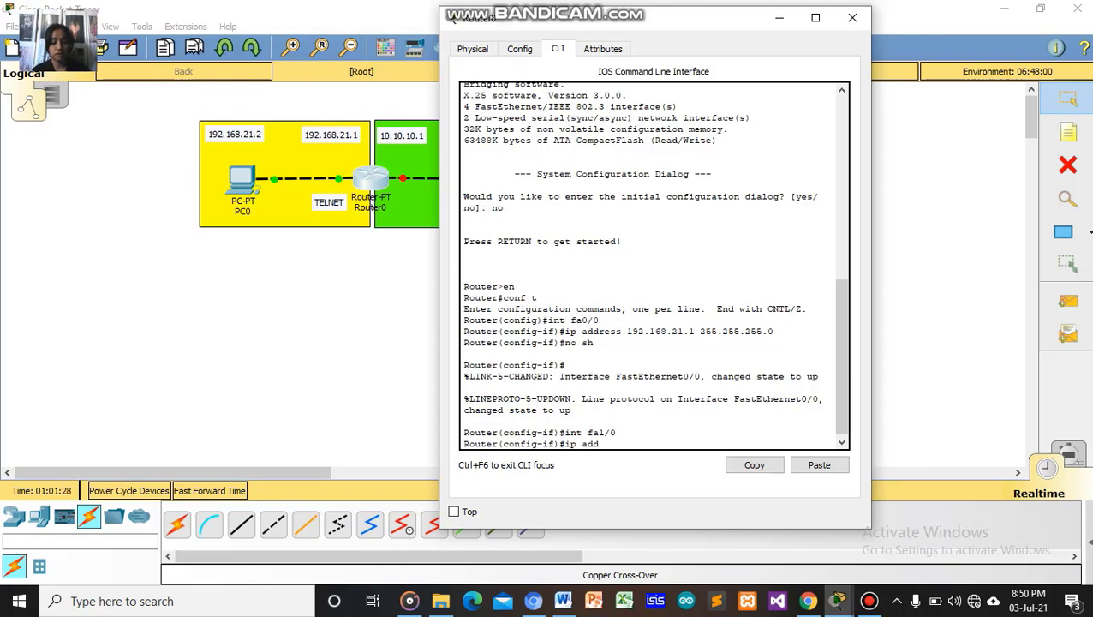
pyautogui.write('ress')
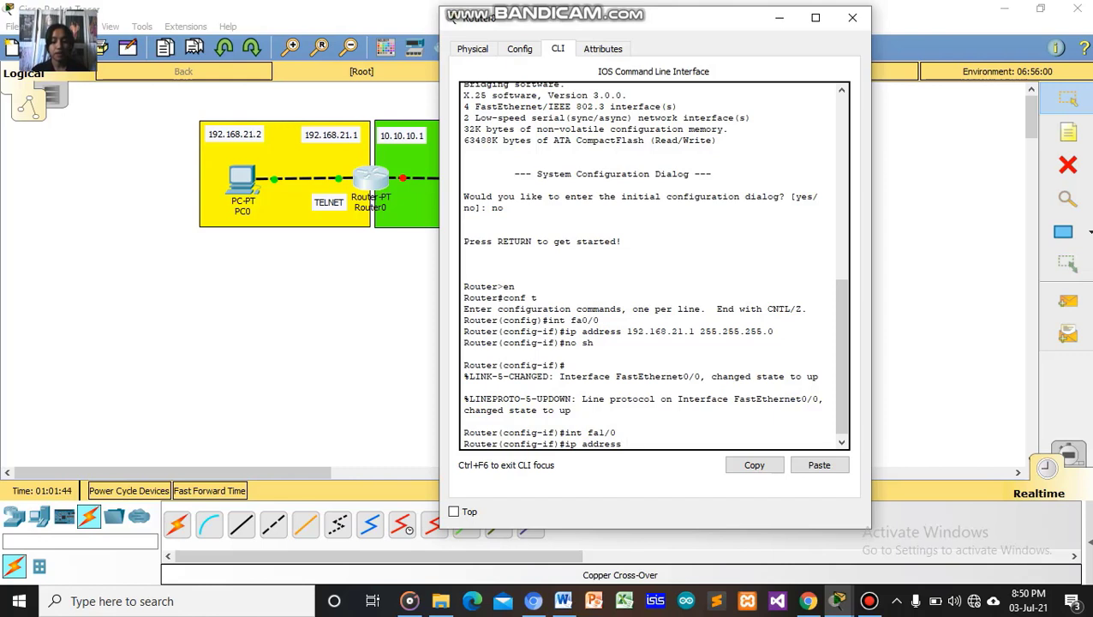
pyautogui.write('10.1')
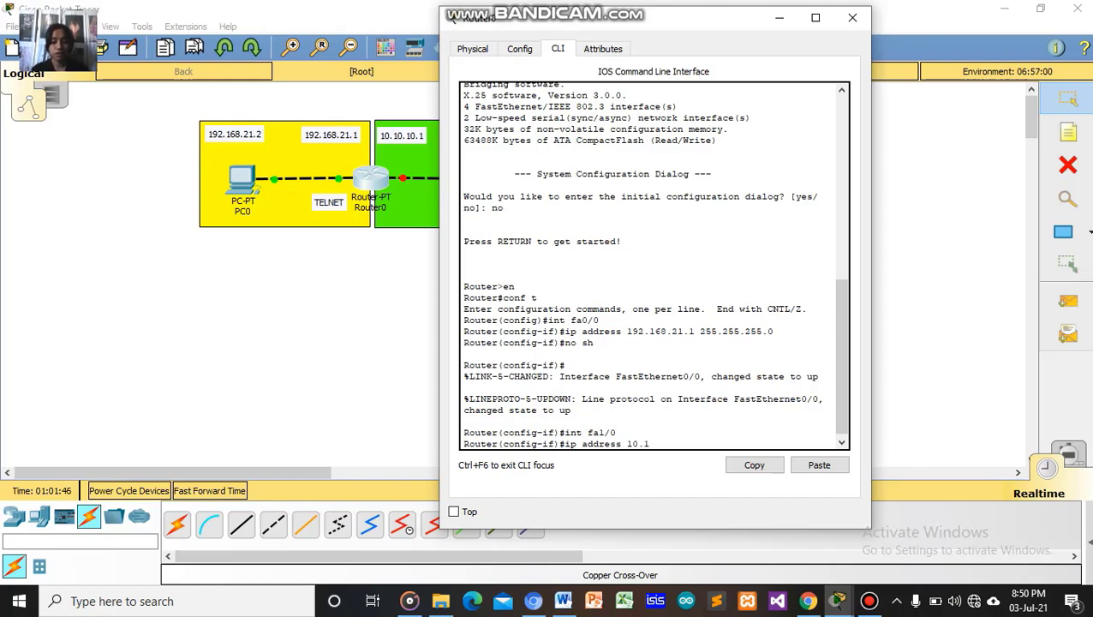
pyautogui.write('0.10')
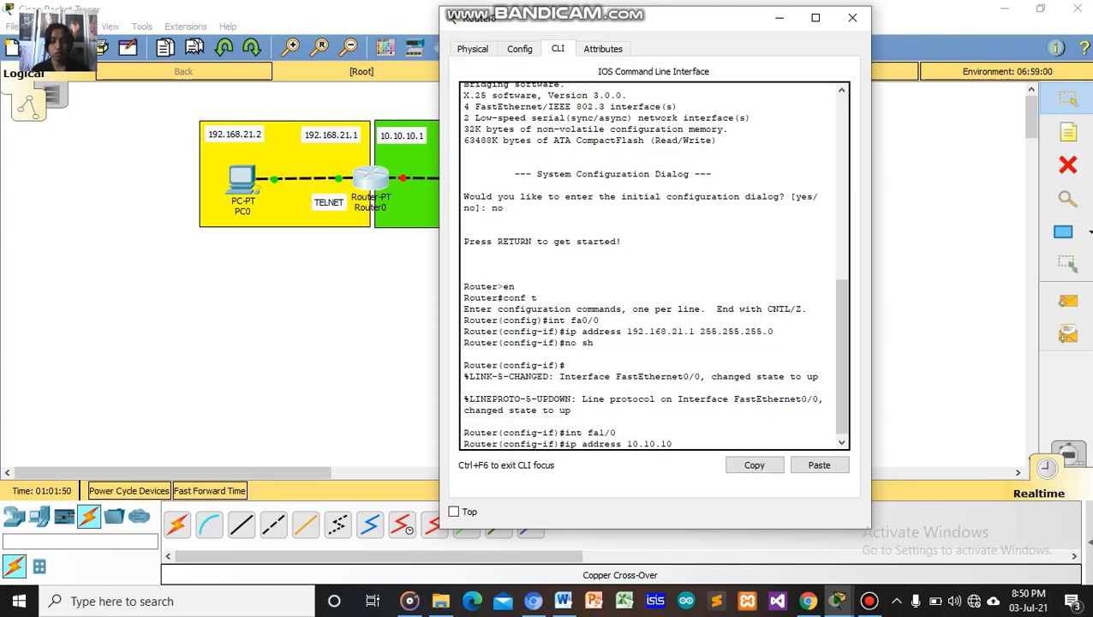
pyautogui.write('1')
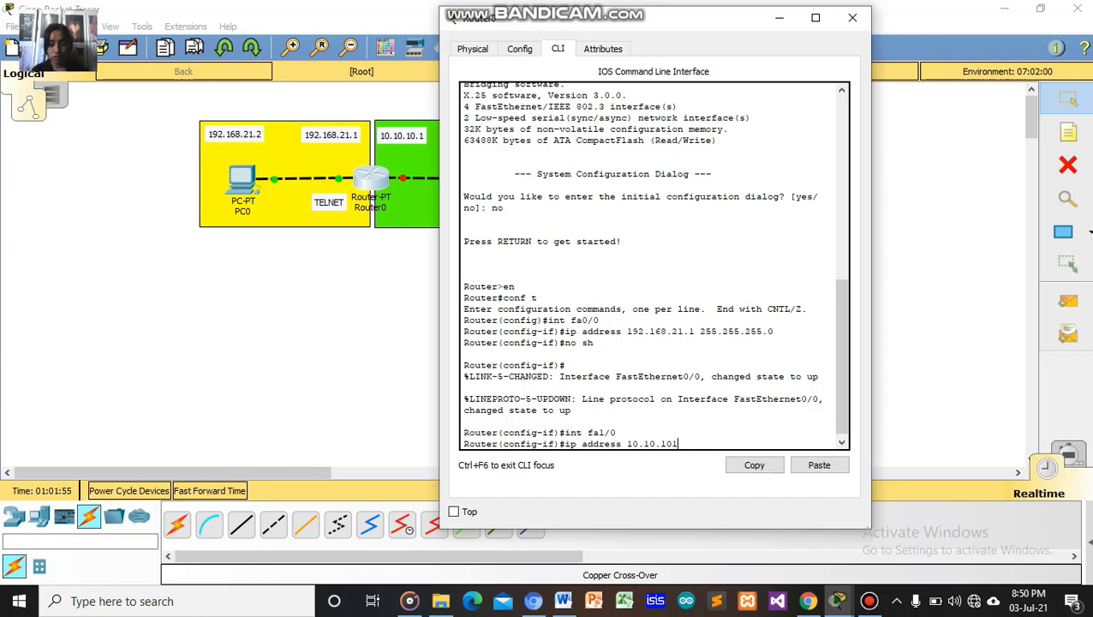
pyautogui.press('BackSpace')
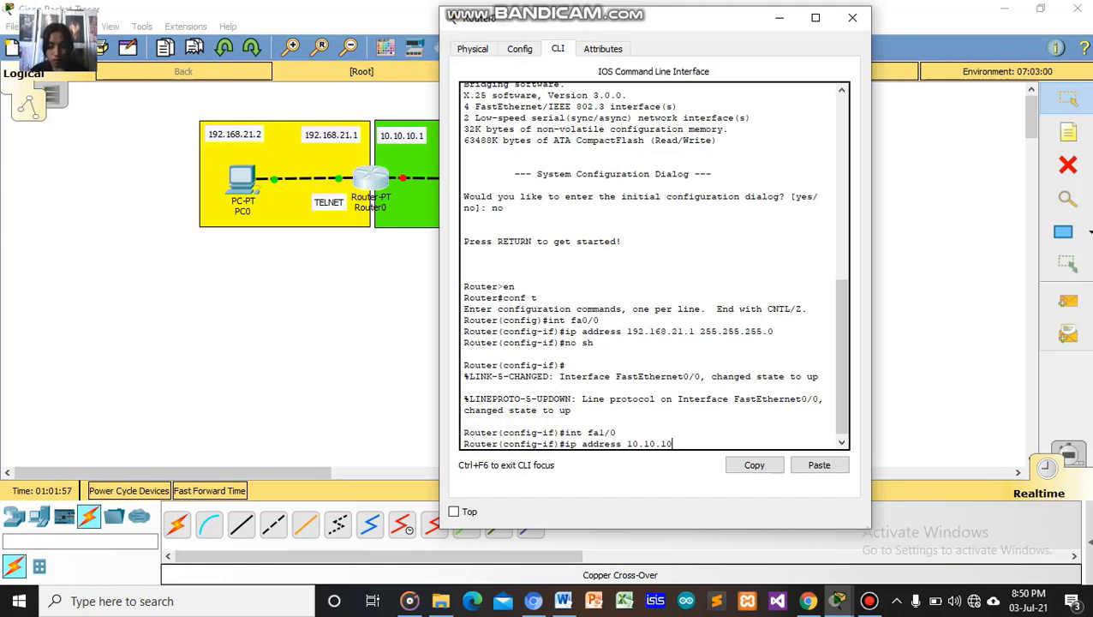
pyautogui.write('.1')
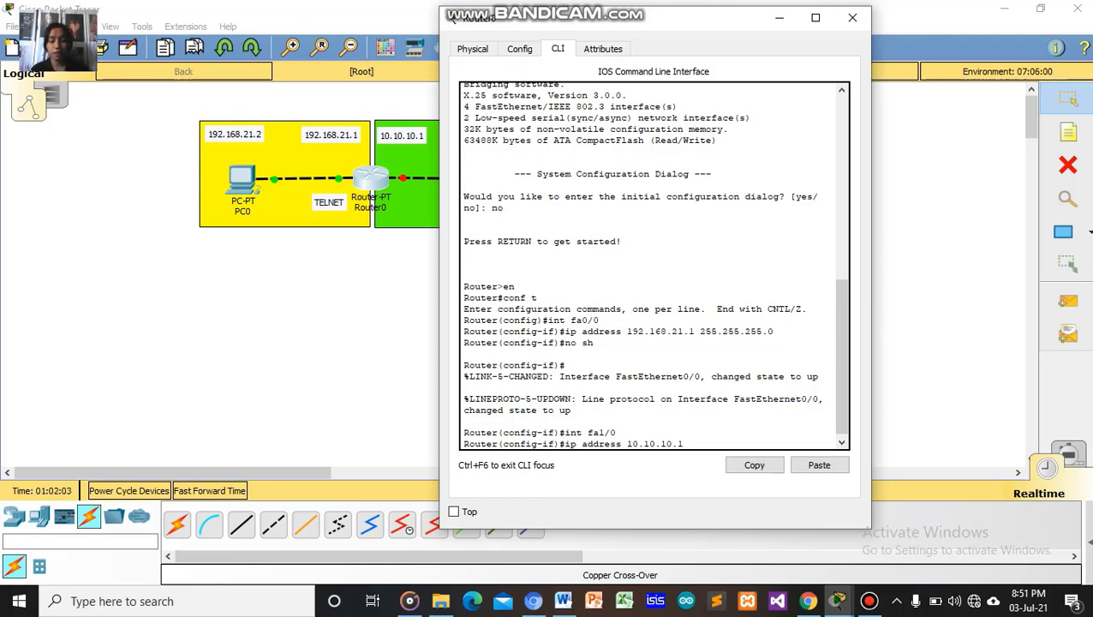
pyautogui.write('2')
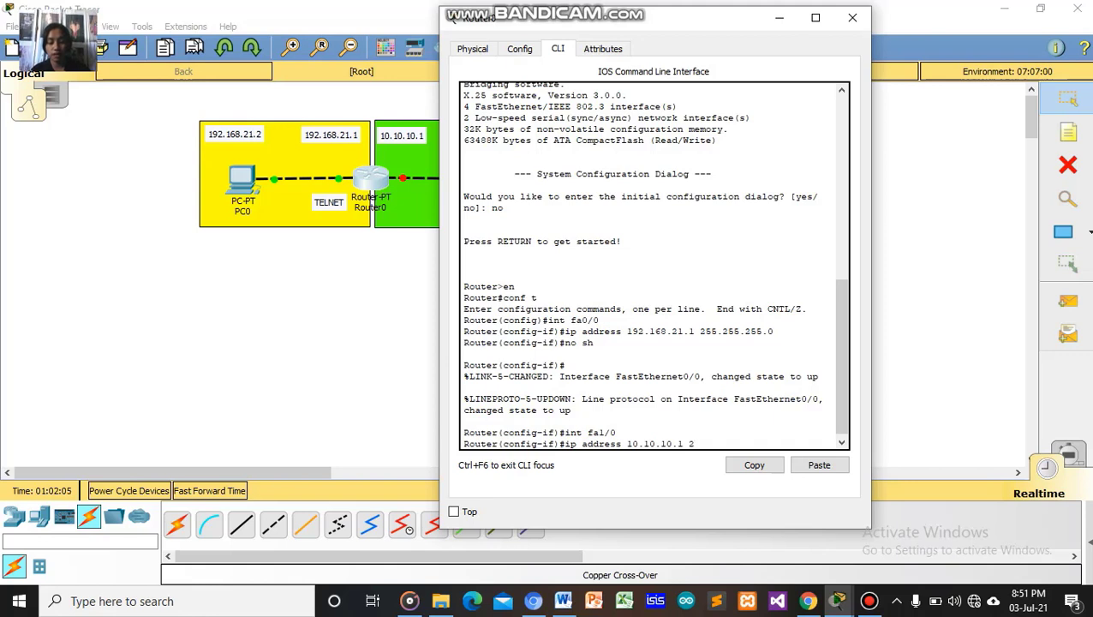
pyautogui.write('55.0.0.0')
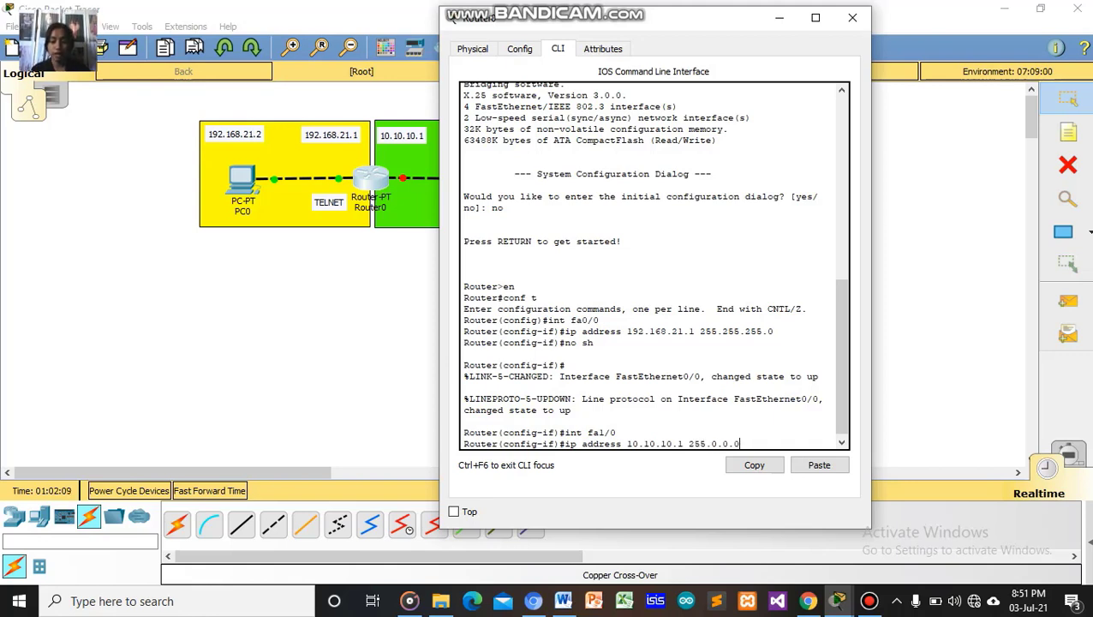
pyautogui.press('Return')
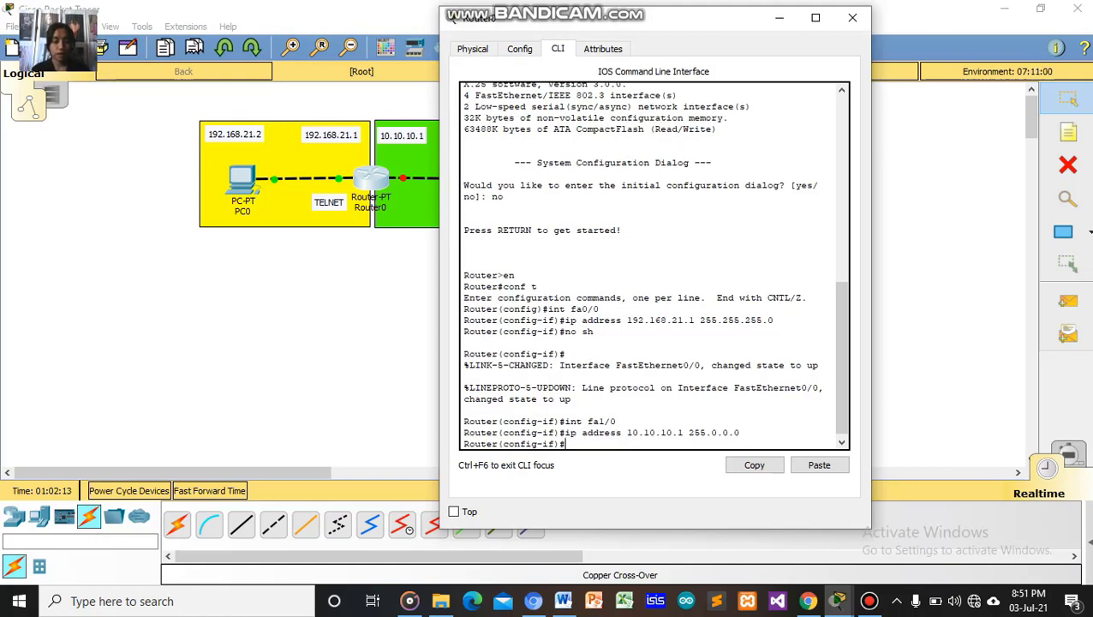
# Bring fa1/0 up with 'no sh' and exit to global configuration.
pyautogui.write('no sh')
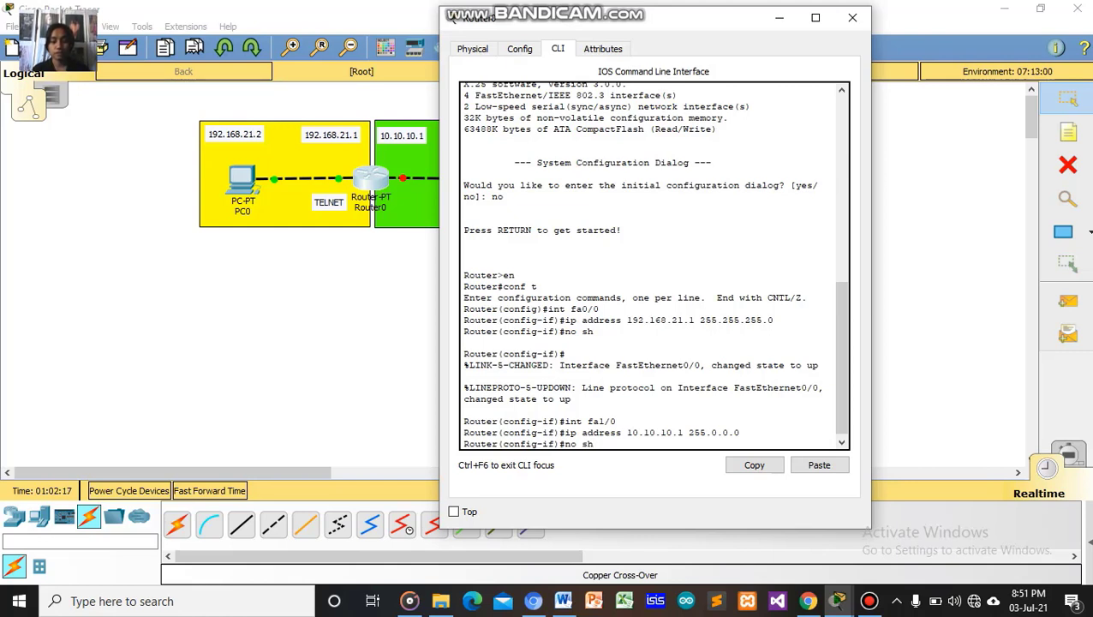
pyautogui.press('Return')
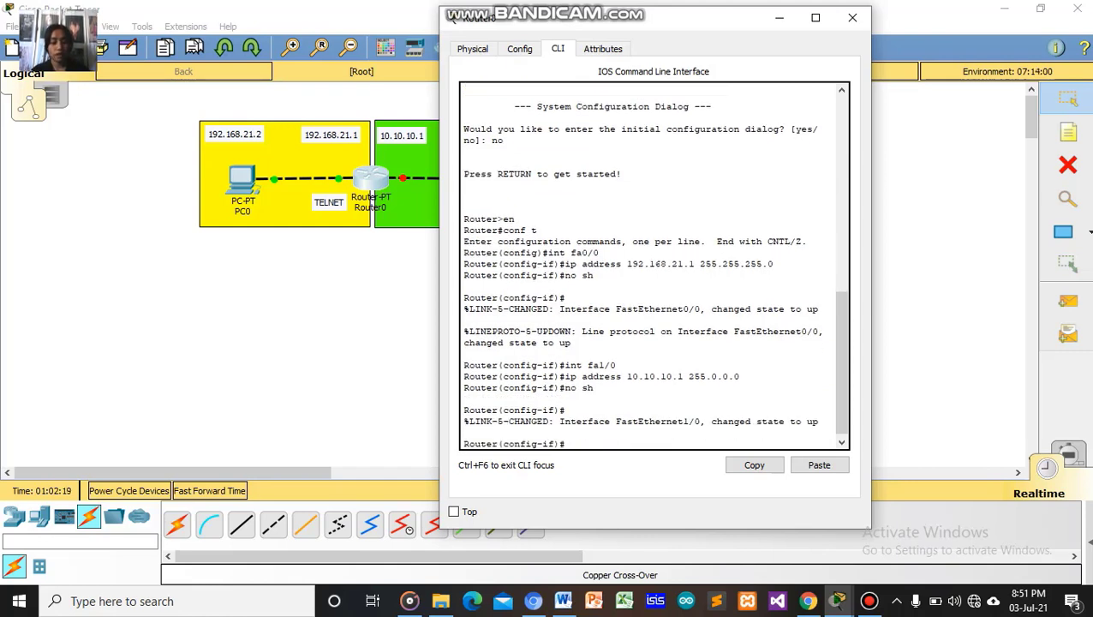
pyautogui.write('ex')
pyautogui.press('Return')
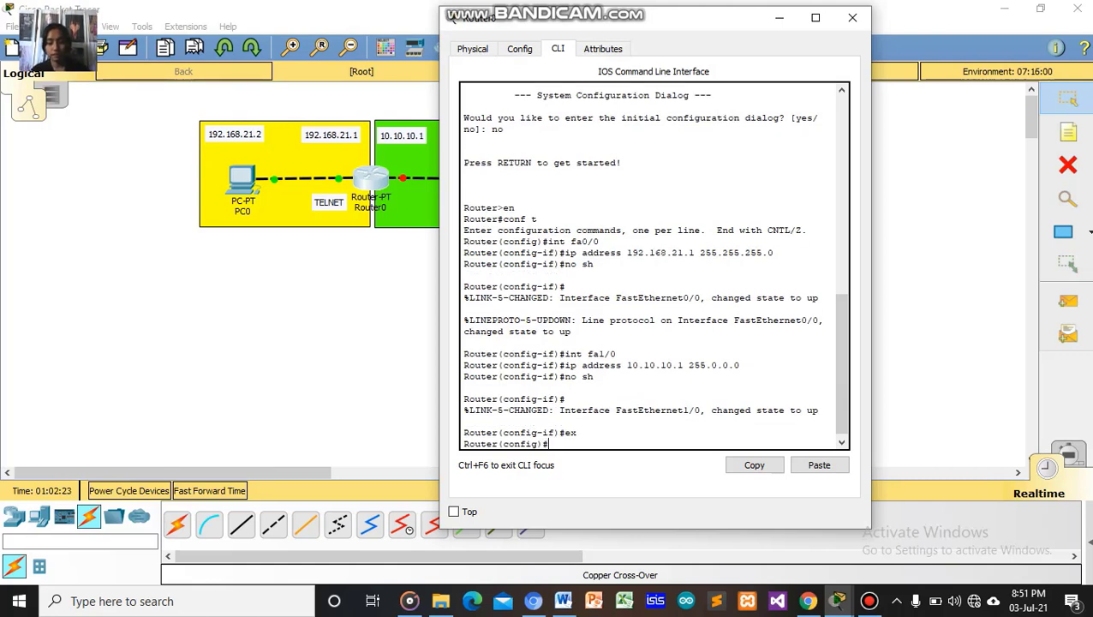
# Exit to the privileged prompt and re-enter global configuration with 'conf t'.
pyautogui.write('ex')
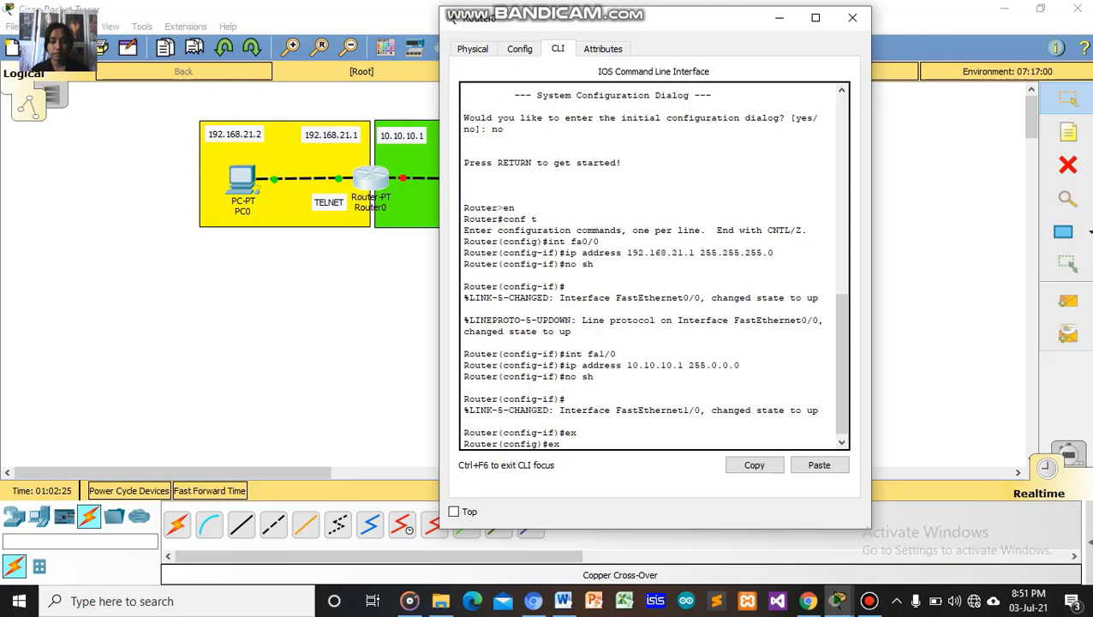
pyautogui.press('Return')
pyautogui.press('Return')
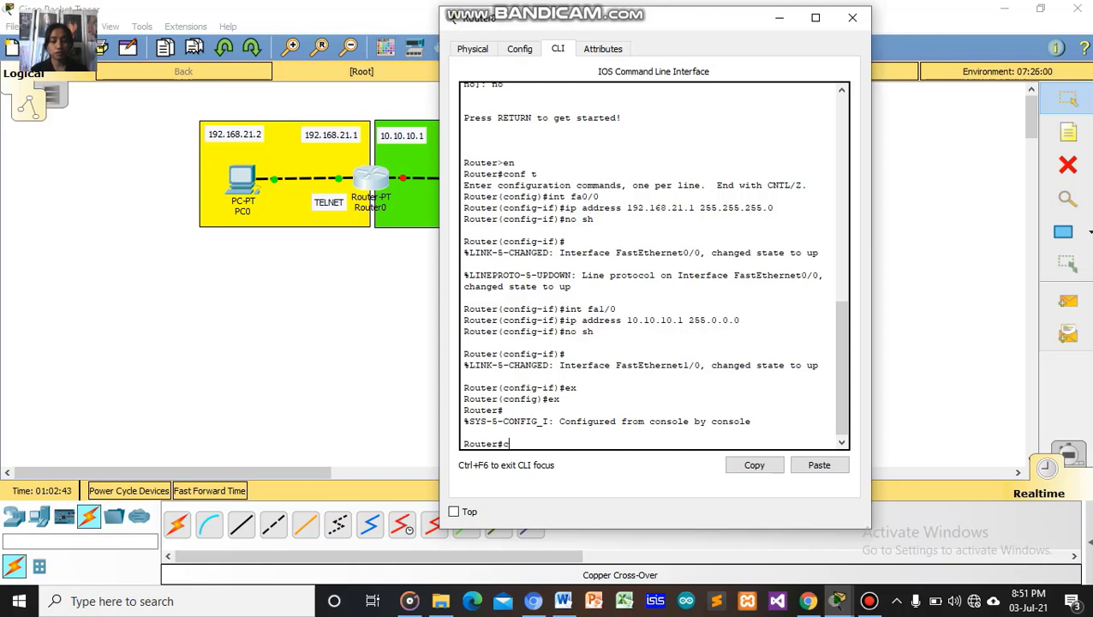
pyautogui.press('BackSpace')
pyautogui.write('conf t')
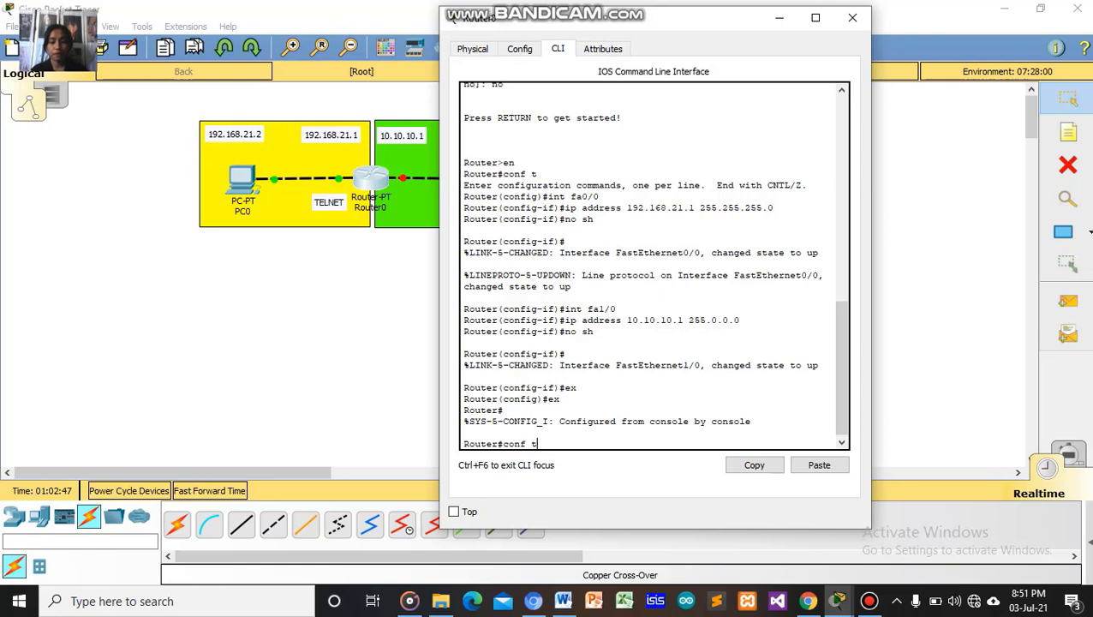
pyautogui.press('Return')
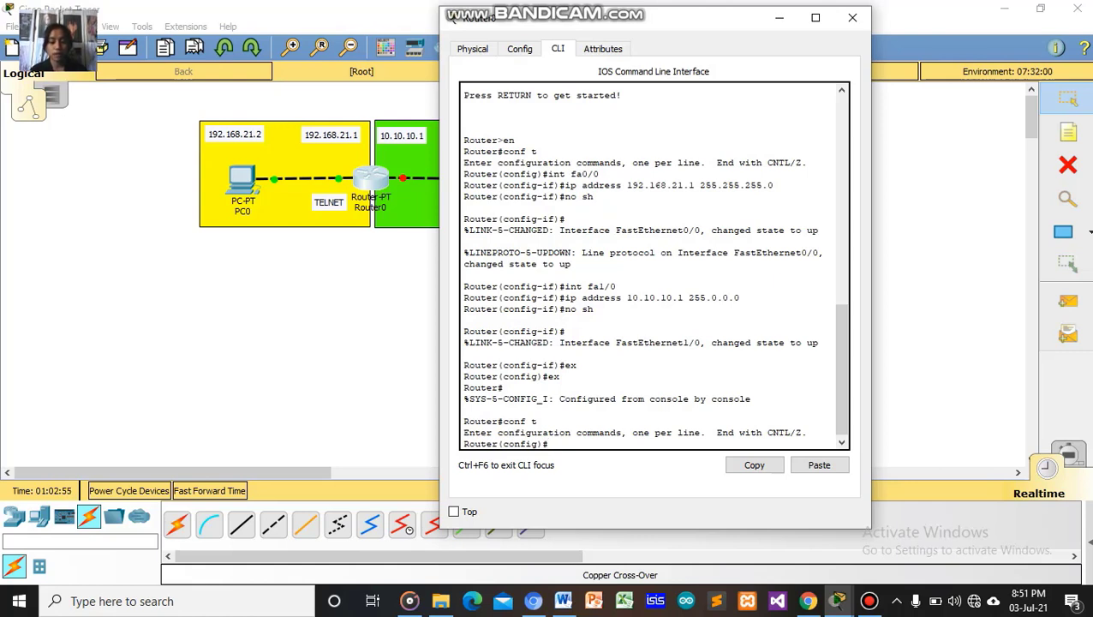
# Type a hostname command with a new router name ending in _telnet.
pyautogui.write('ho')
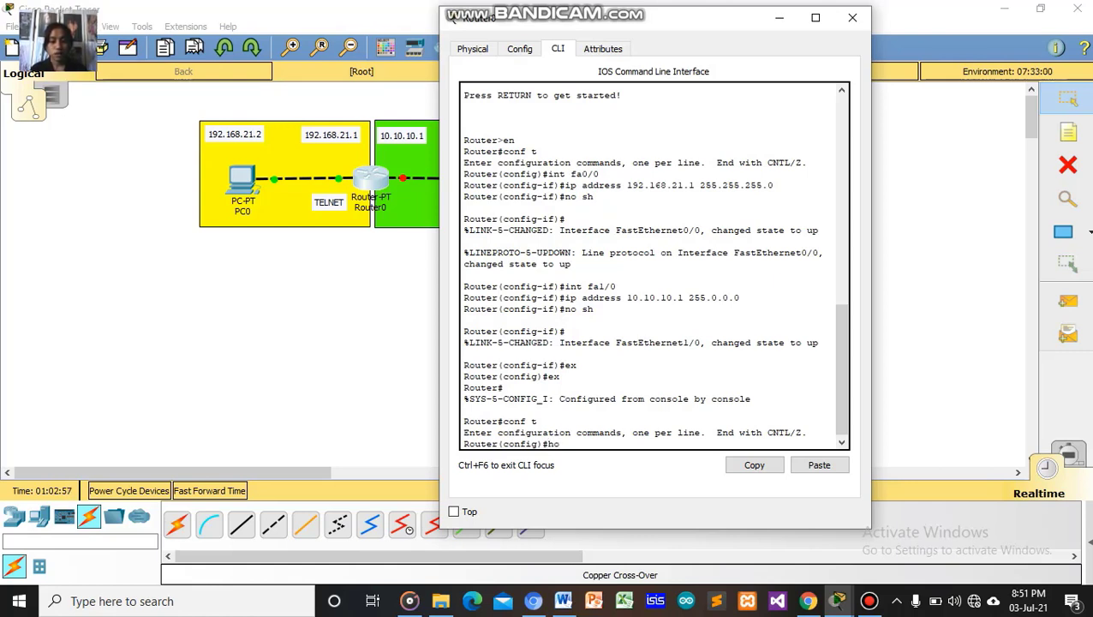
pyautogui.write('ste')
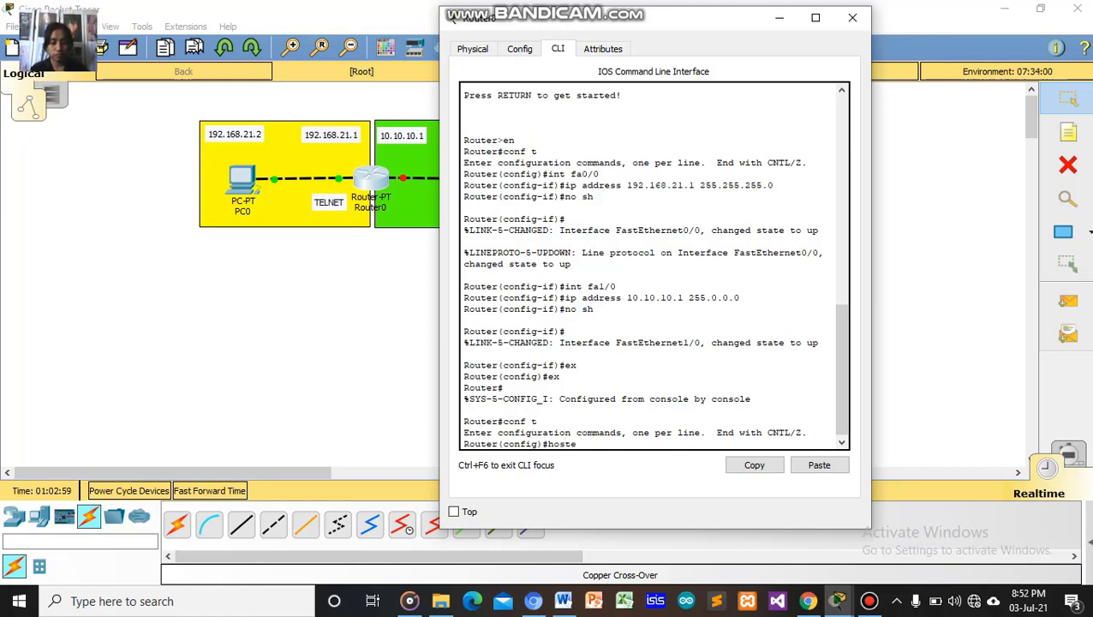
pyautogui.press('BackSpace')
pyautogui.write('name')
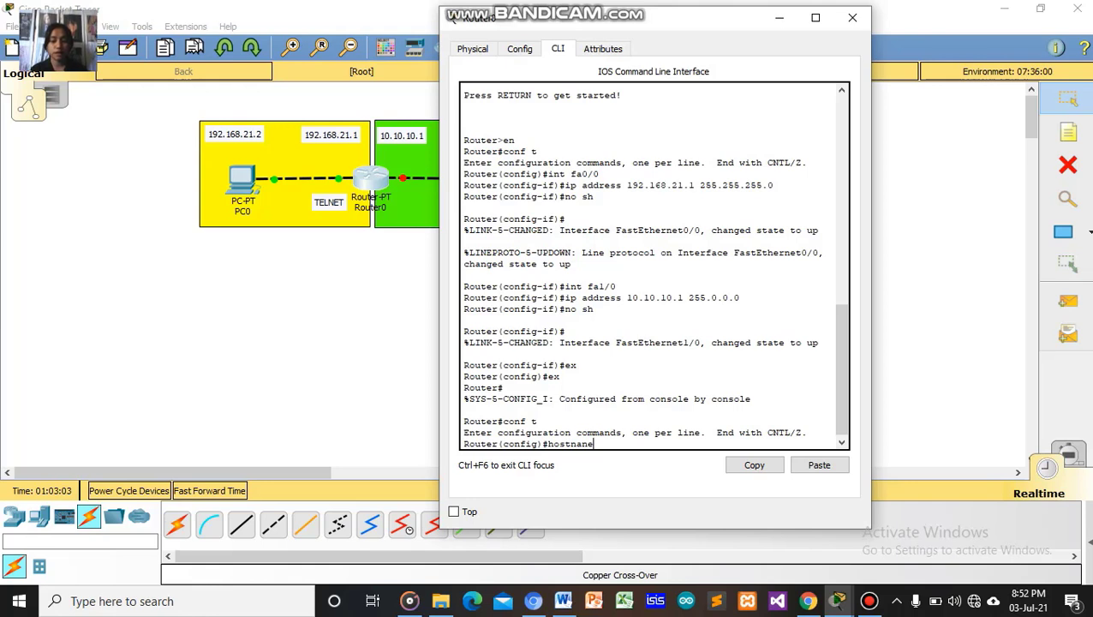
pyautogui.press('BackSpace')
pyautogui.press('BackSpace')
pyautogui.write('me')
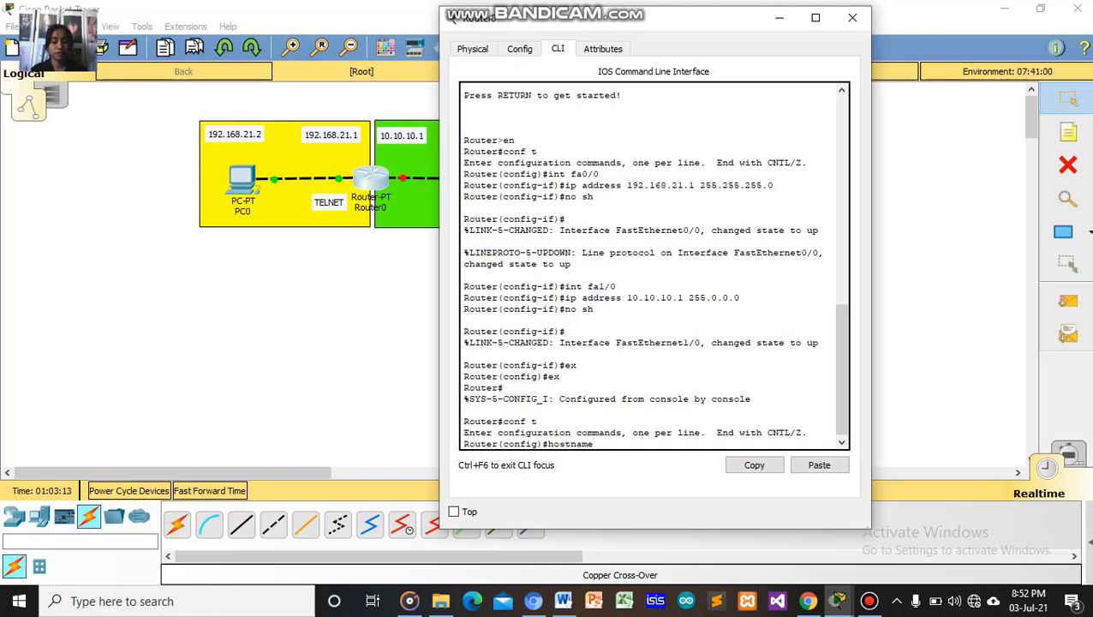
pyautogui.write('susi')
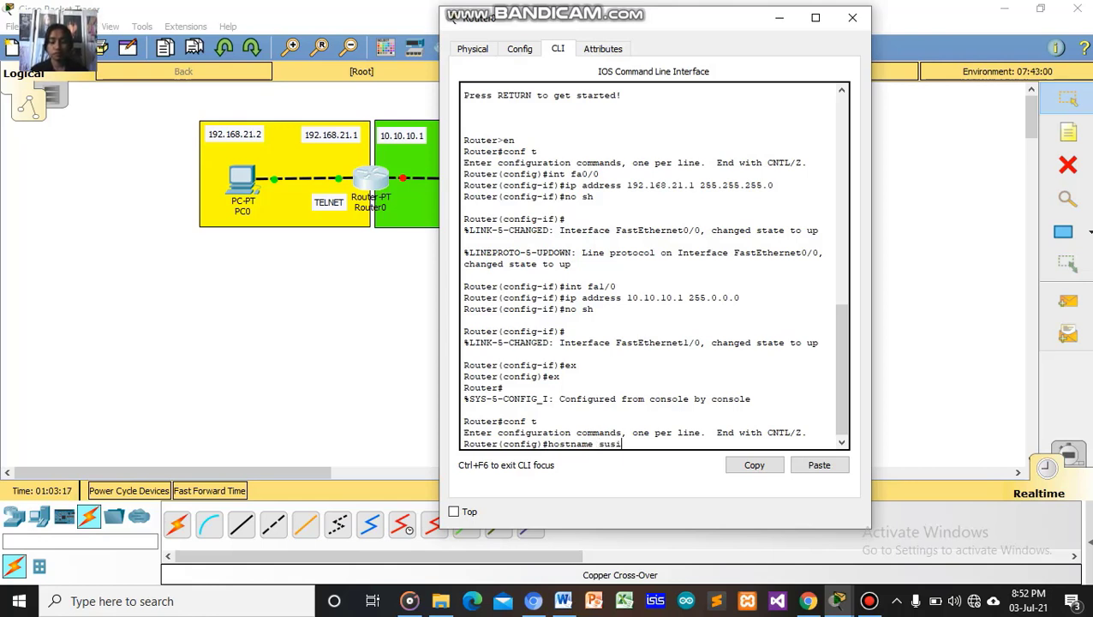
pyautogui.write('_')
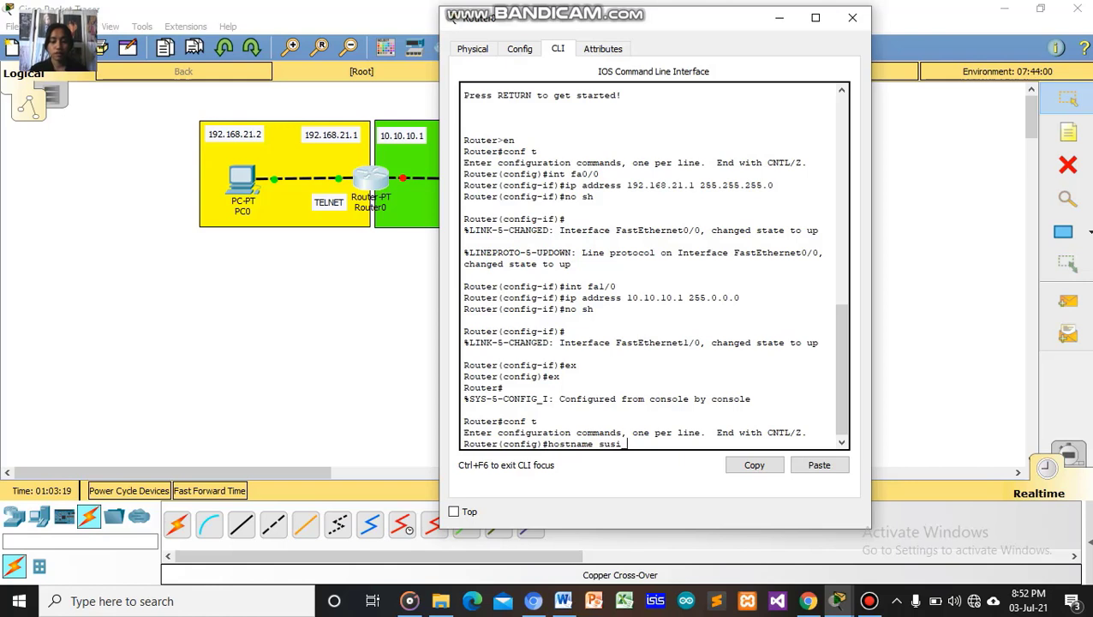
pyautogui.write('telne')
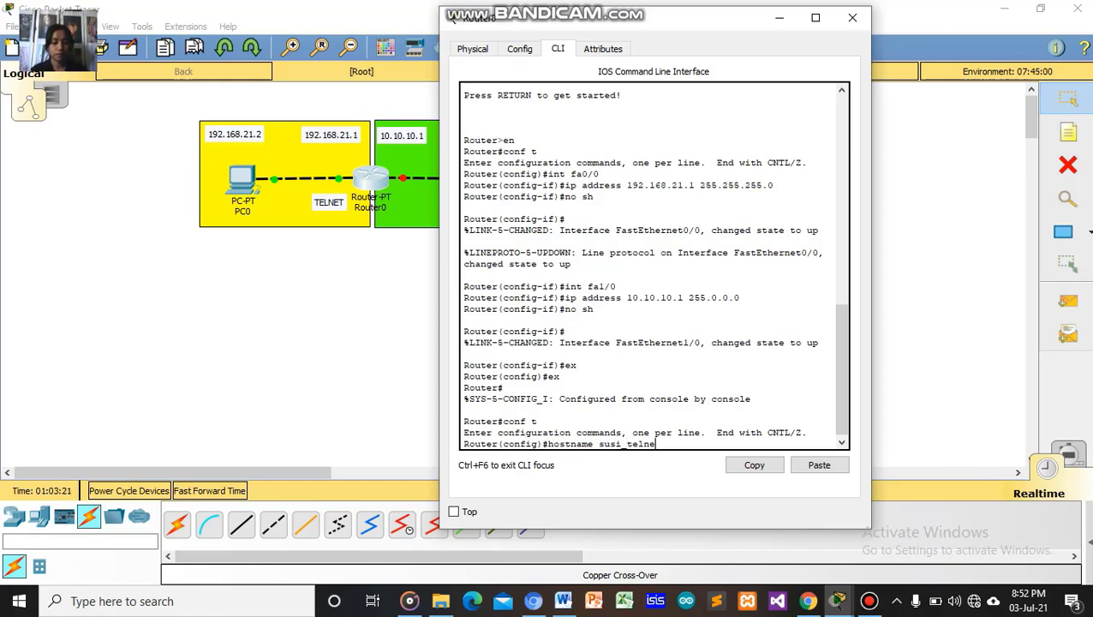
pyautogui.write('t')
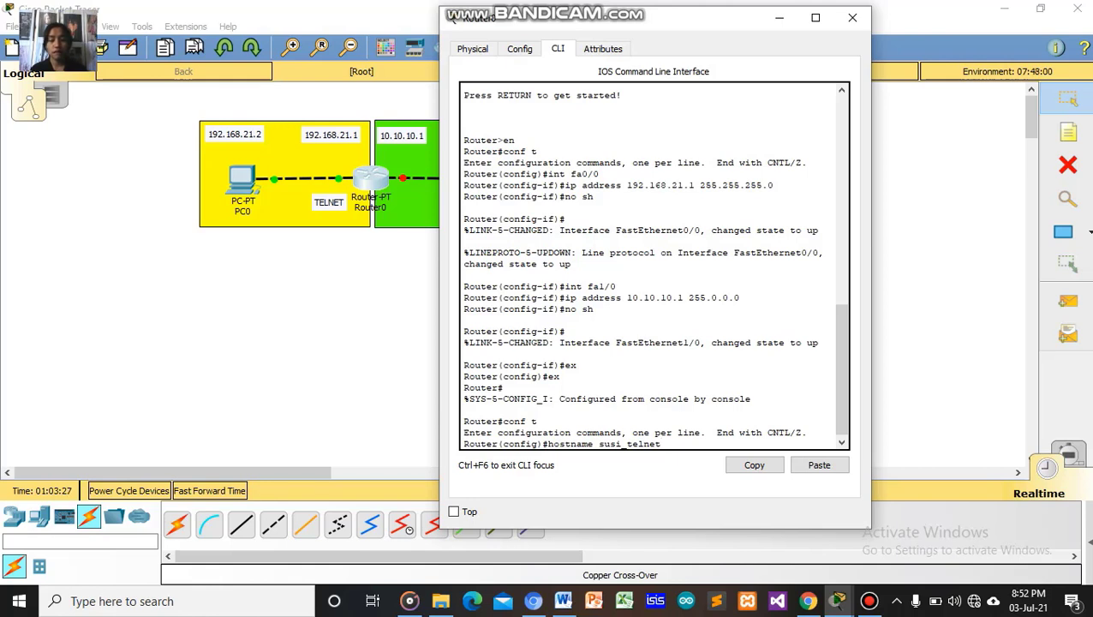
# Apply the new hostname and set 'transport input telnet' on line vty 0 4.
pyautogui.press('Return')
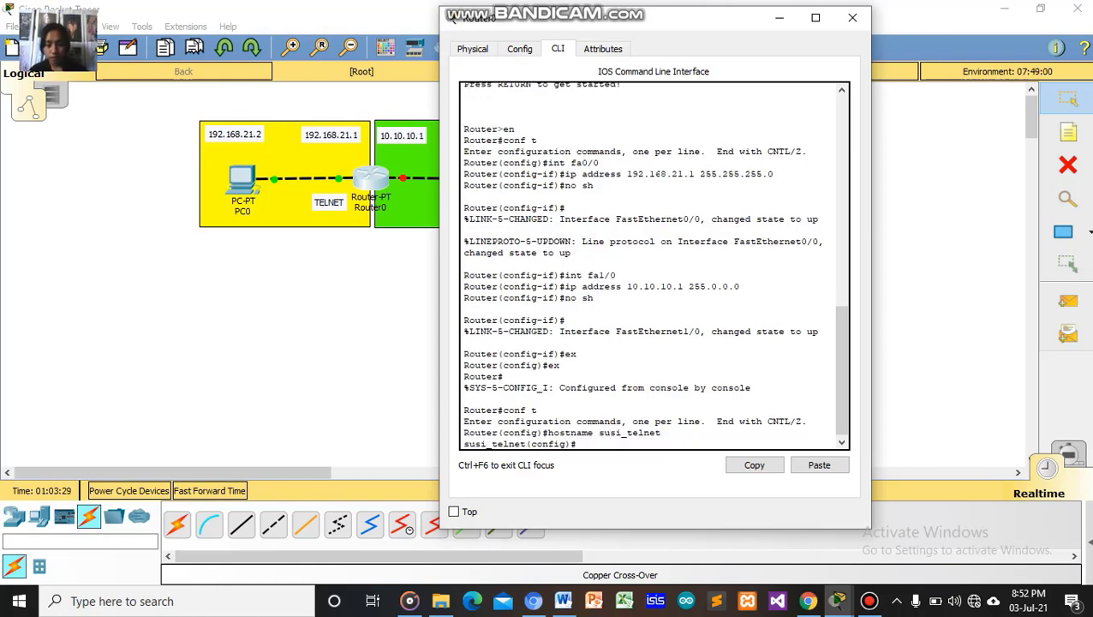
pyautogui.write('l')
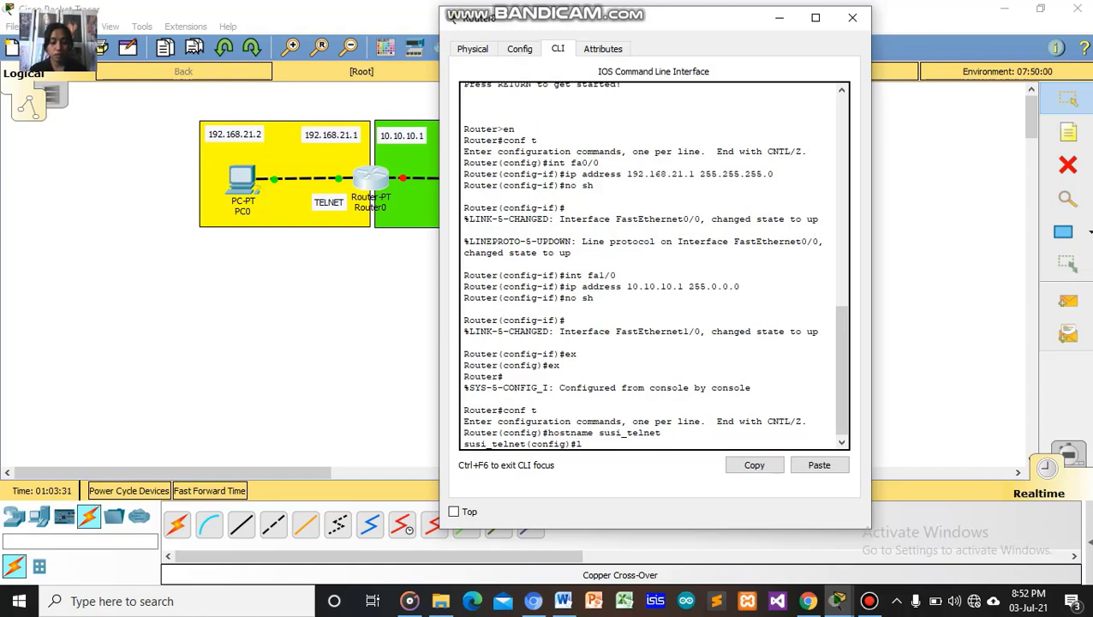
pyautogui.write('ine vty ')
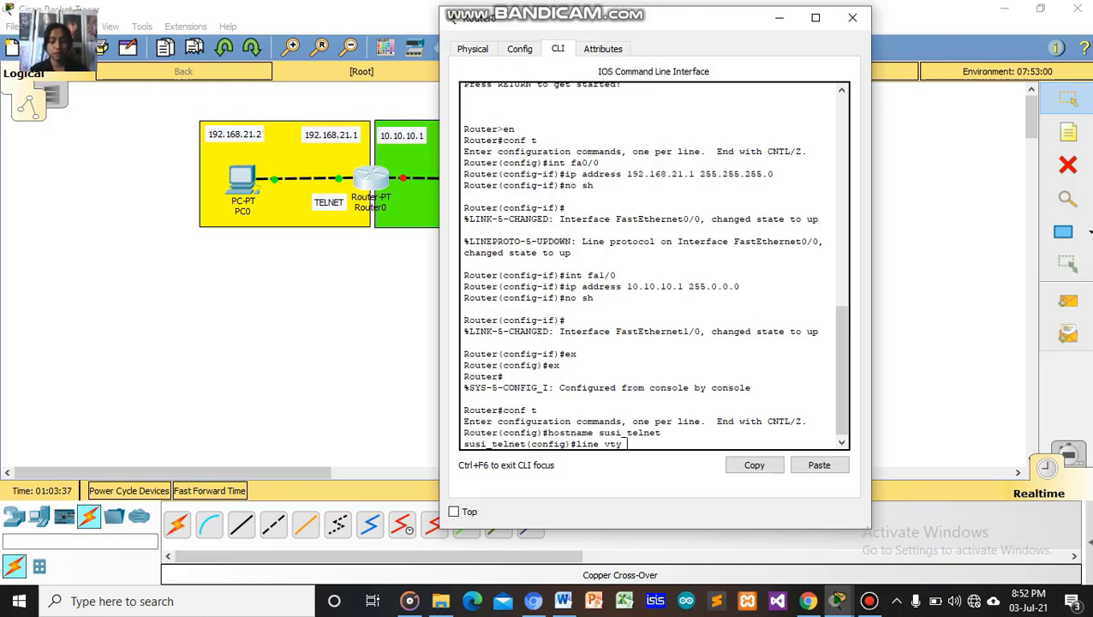
pyautogui.write('0 4')
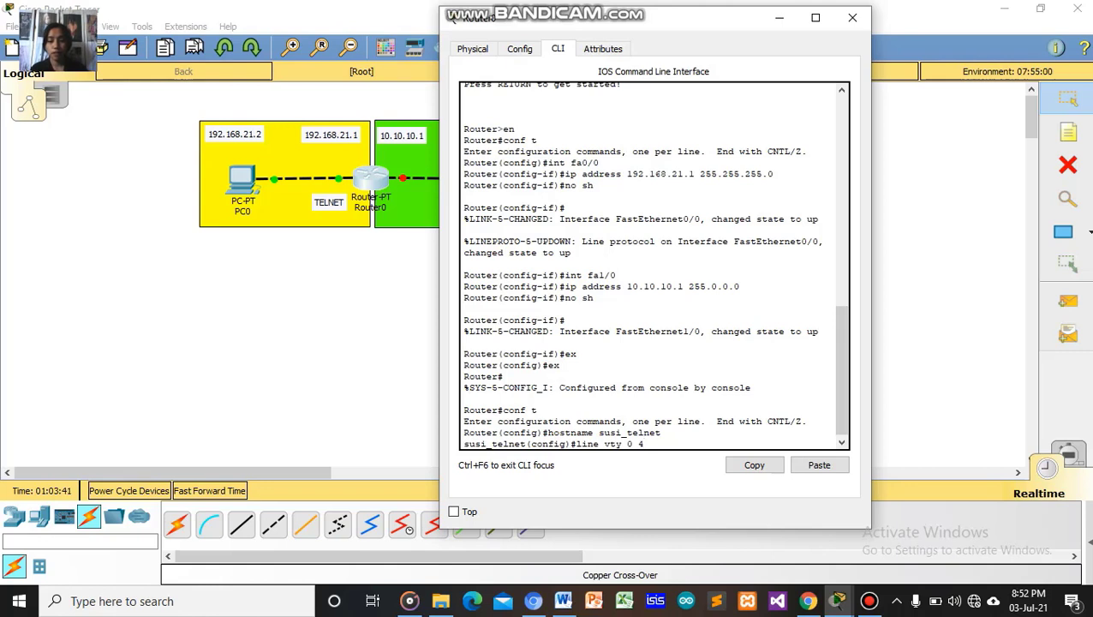
pyautogui.press('Return')
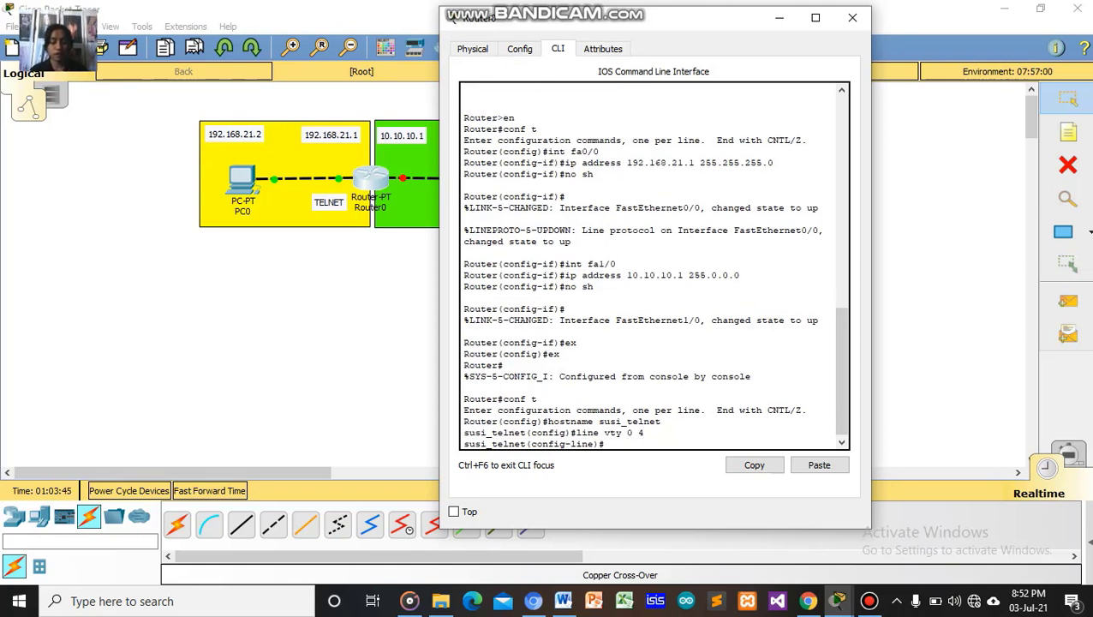
pyautogui.write('tr')
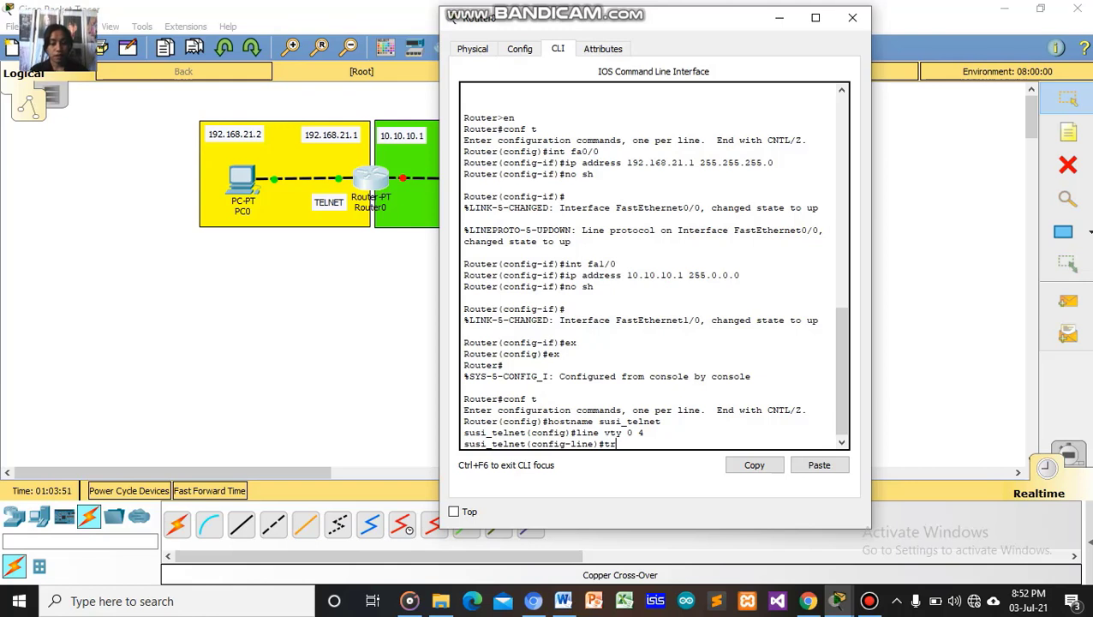
pyautogui.write('ans')
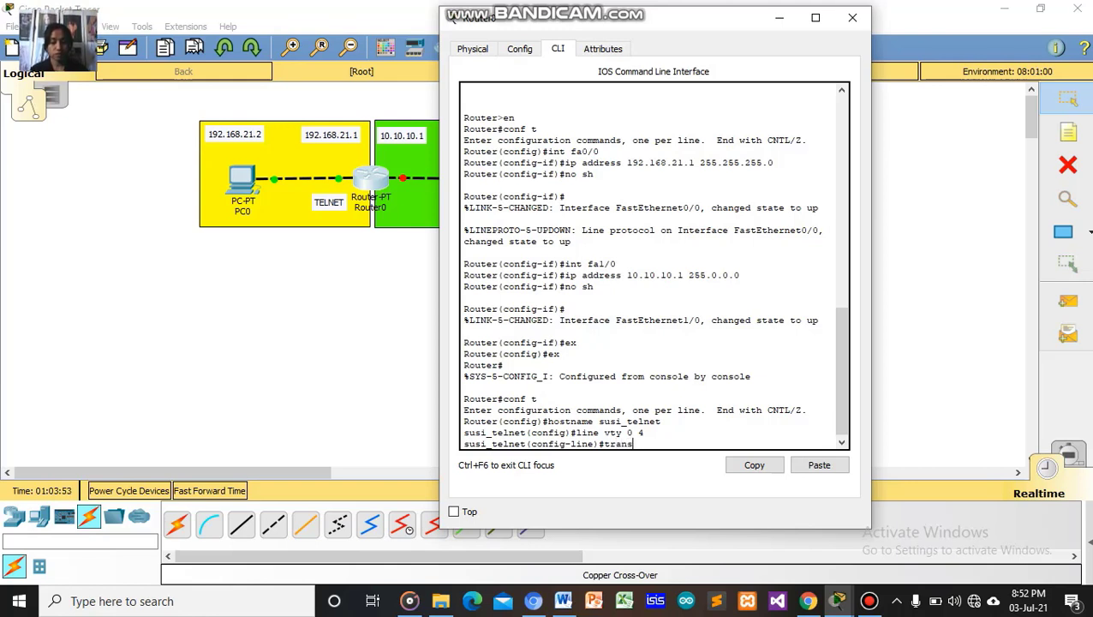
pyautogui.write('port ')
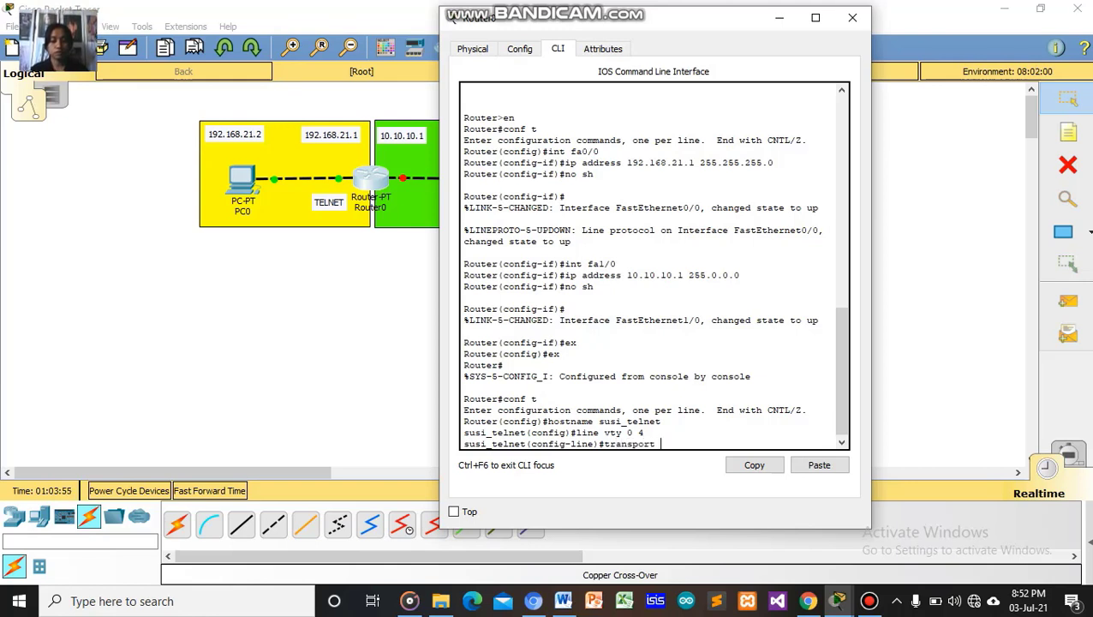
pyautogui.write('i')
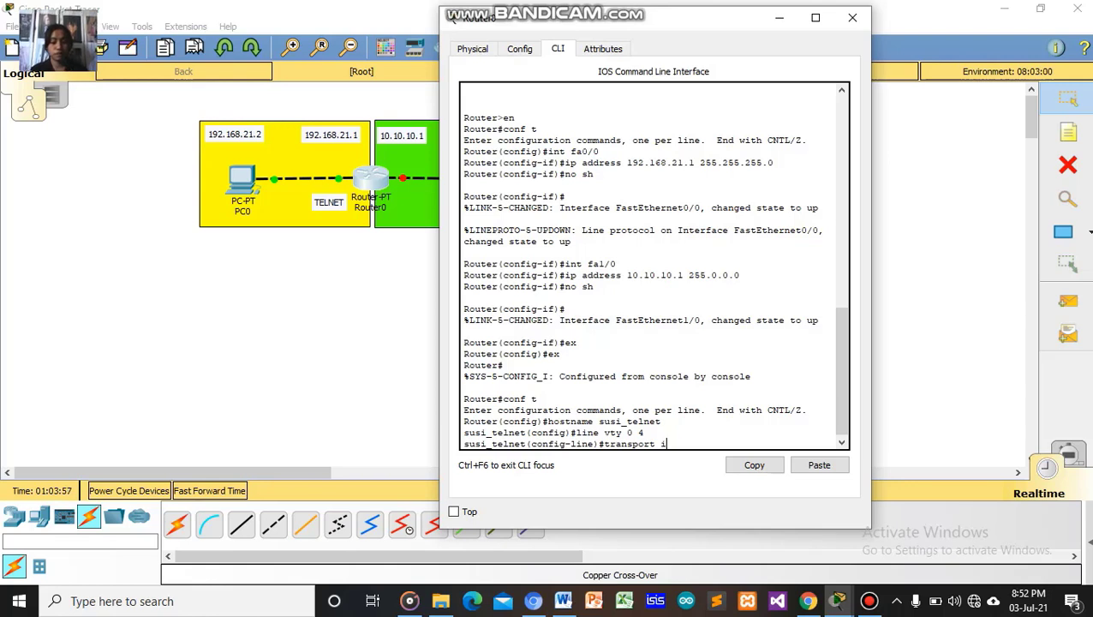
pyautogui.write('nput')
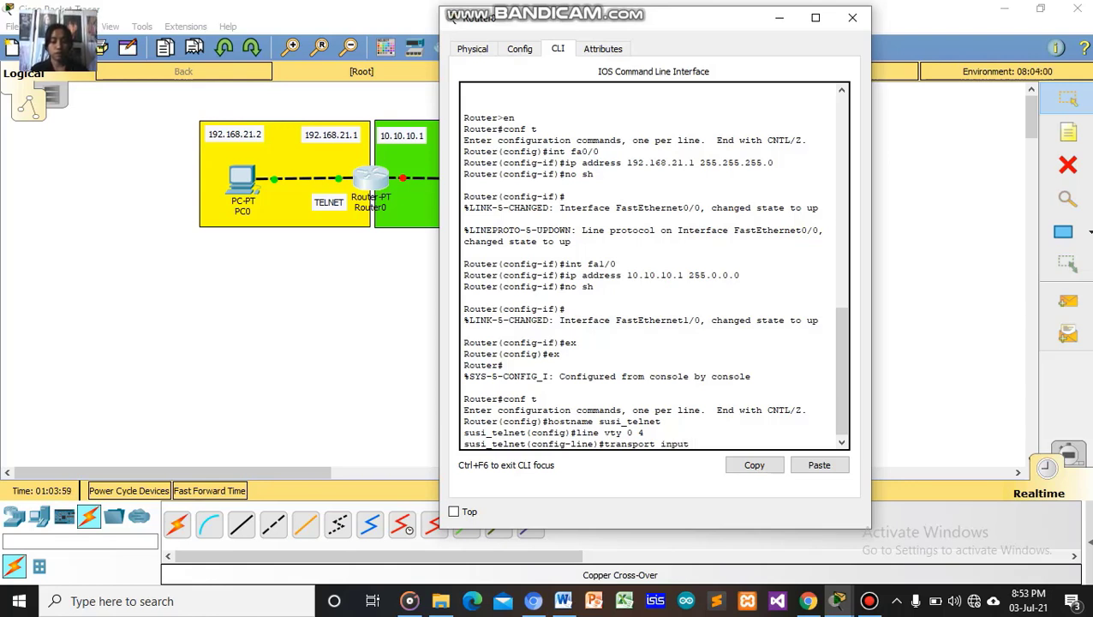
pyautogui.write(' tel')
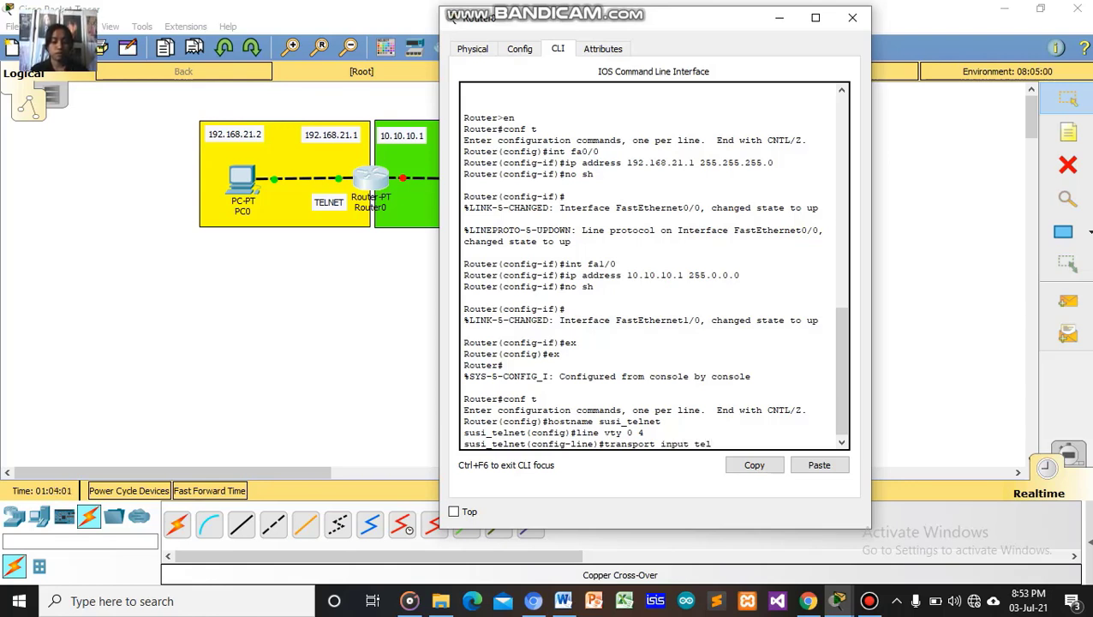
pyautogui.write('net')
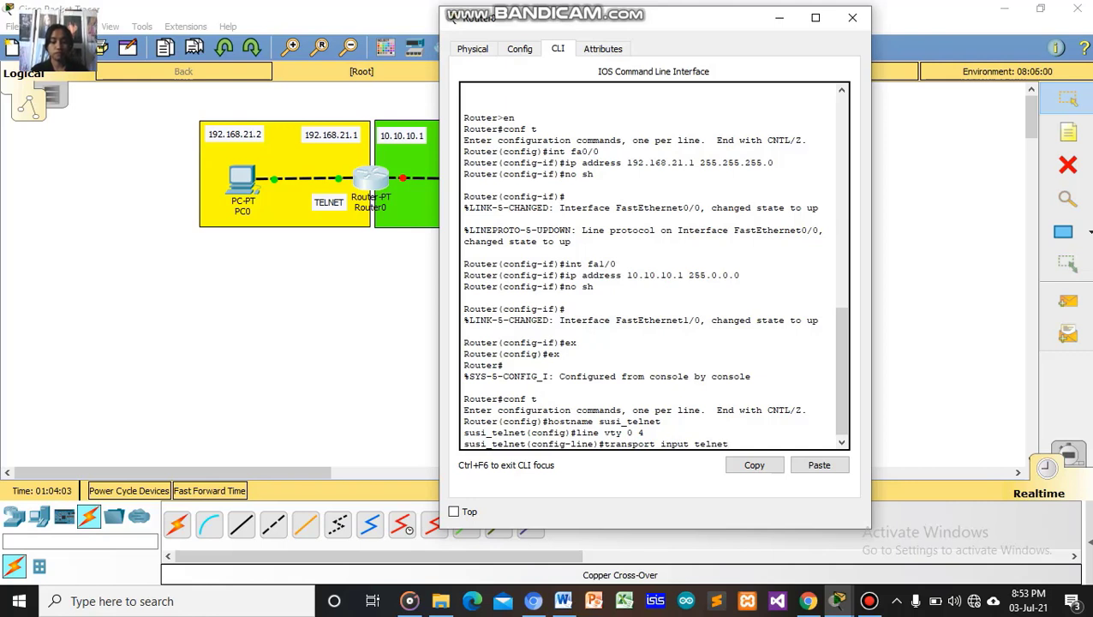
pyautogui.press('Return')
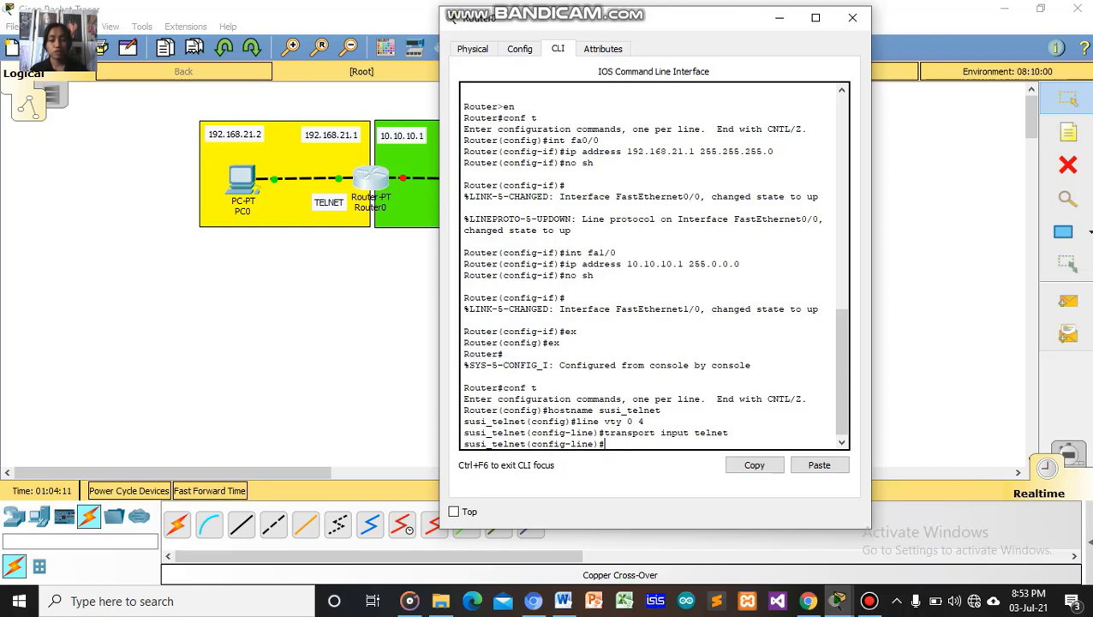
# Give the vty lines a password, enable 'login', and start exiting line configuration.
pyautogui.write('password')
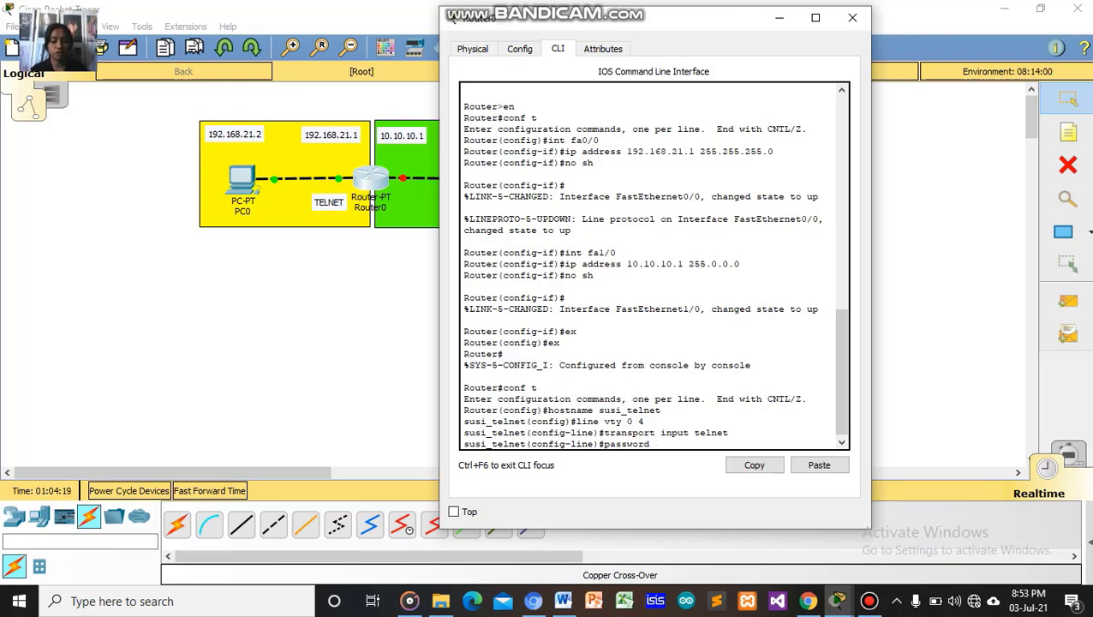
pyautogui.write(' telnetlo')
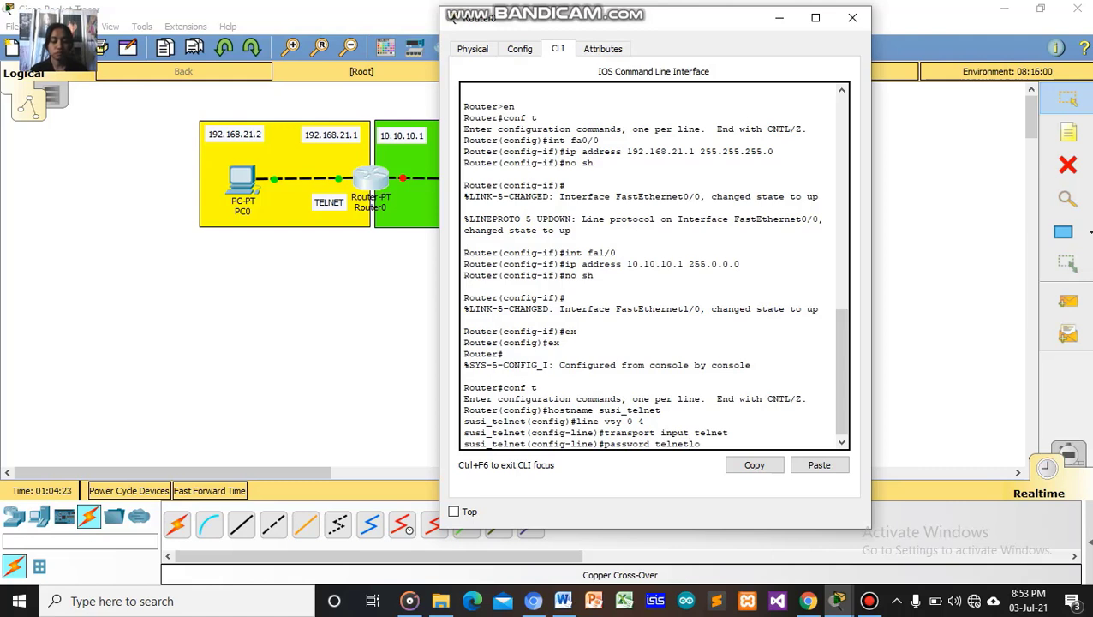
pyautogui.write('gin')
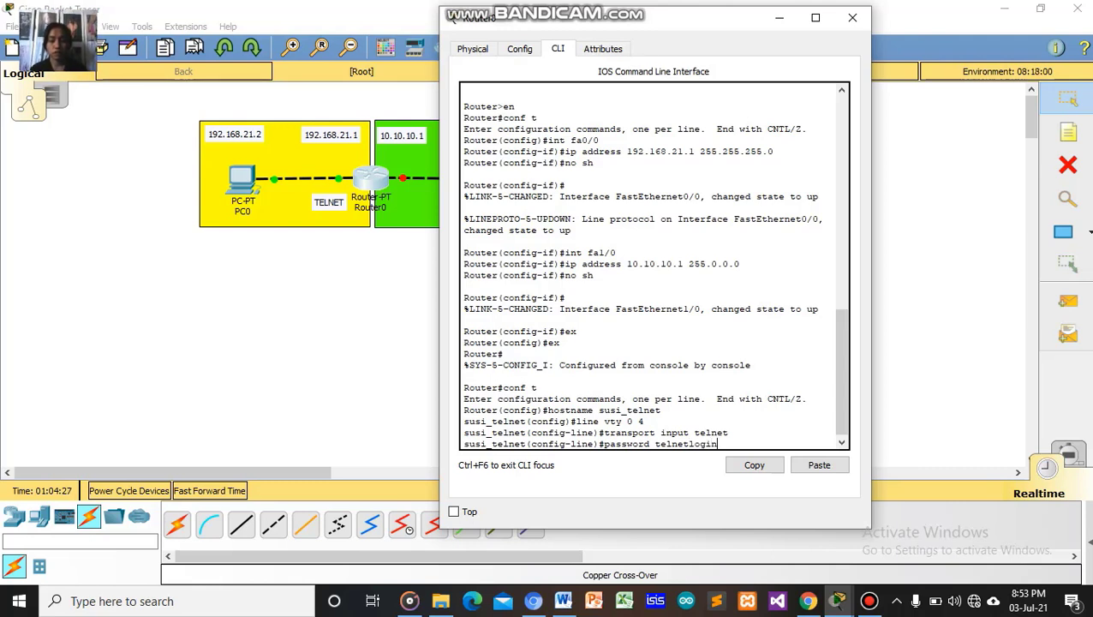
pyautogui.press('Return')
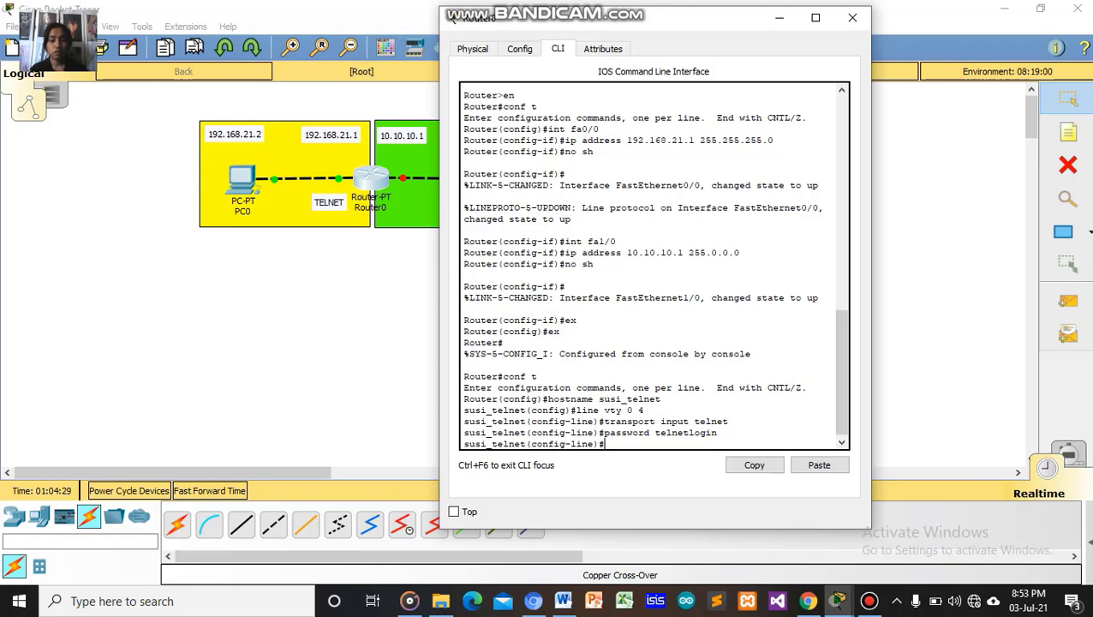
pyautogui.write('login')
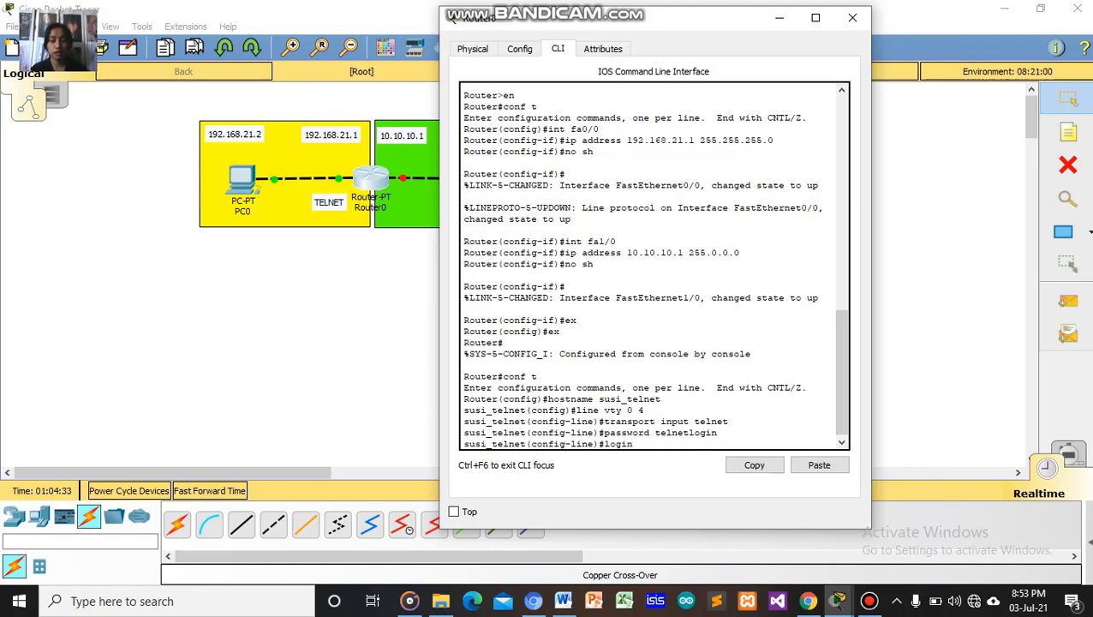
pyautogui.press('Return')
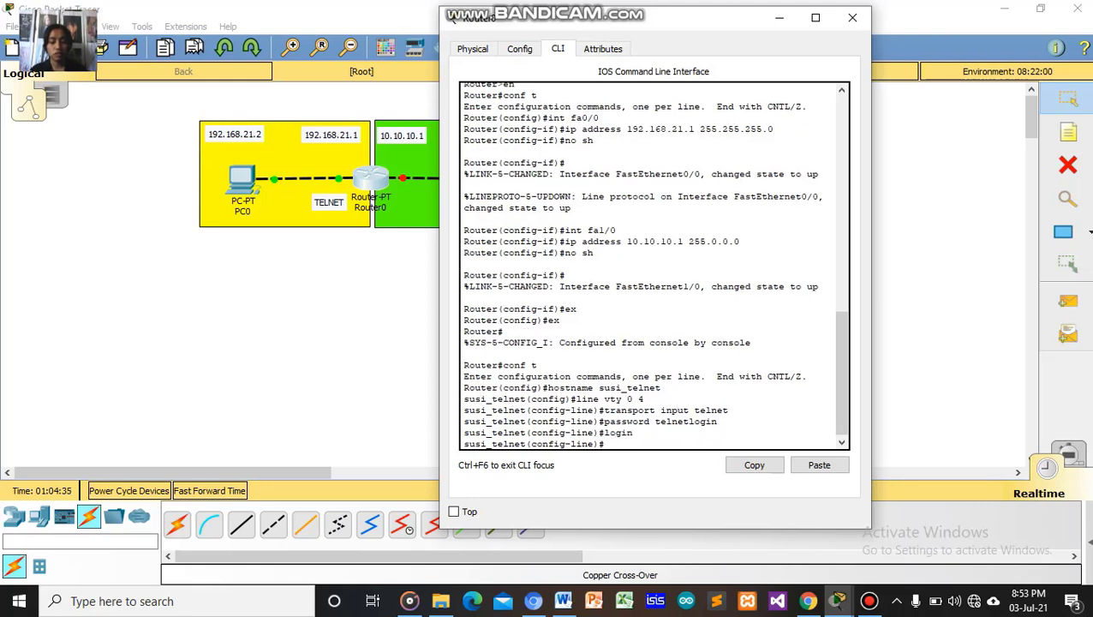
pyautogui.write('ex')
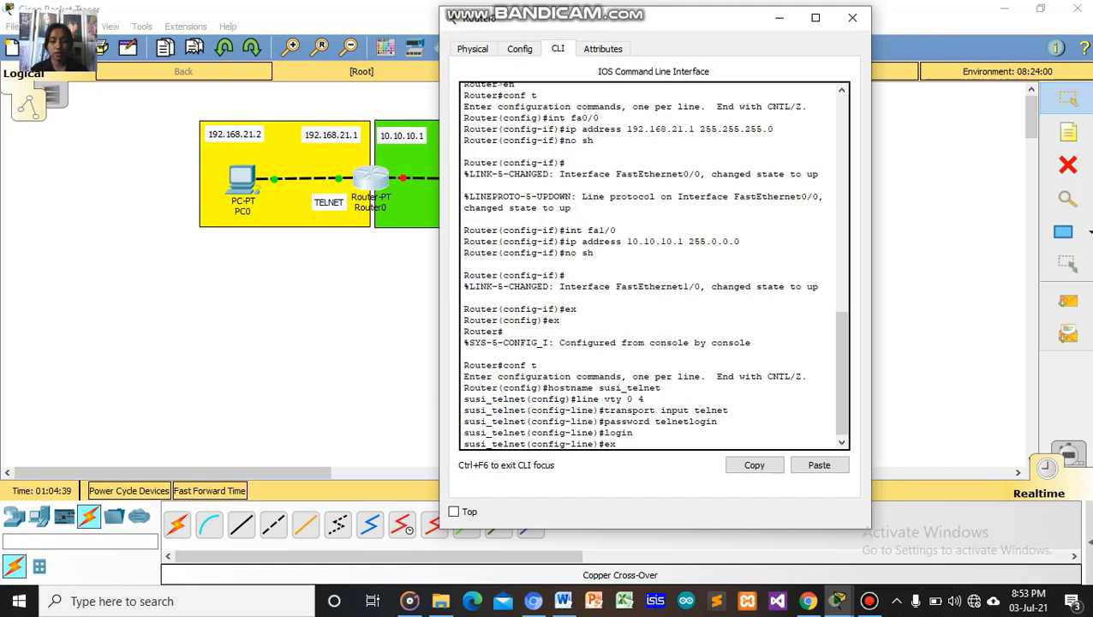
pyautogui.press('Return')
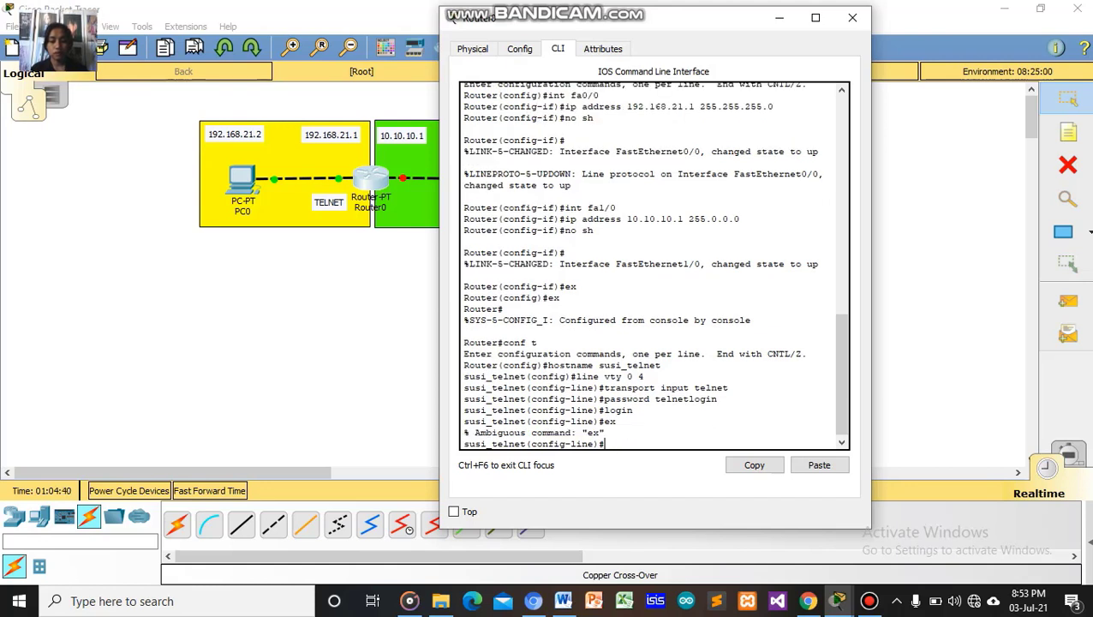
pyautogui.write('exei')
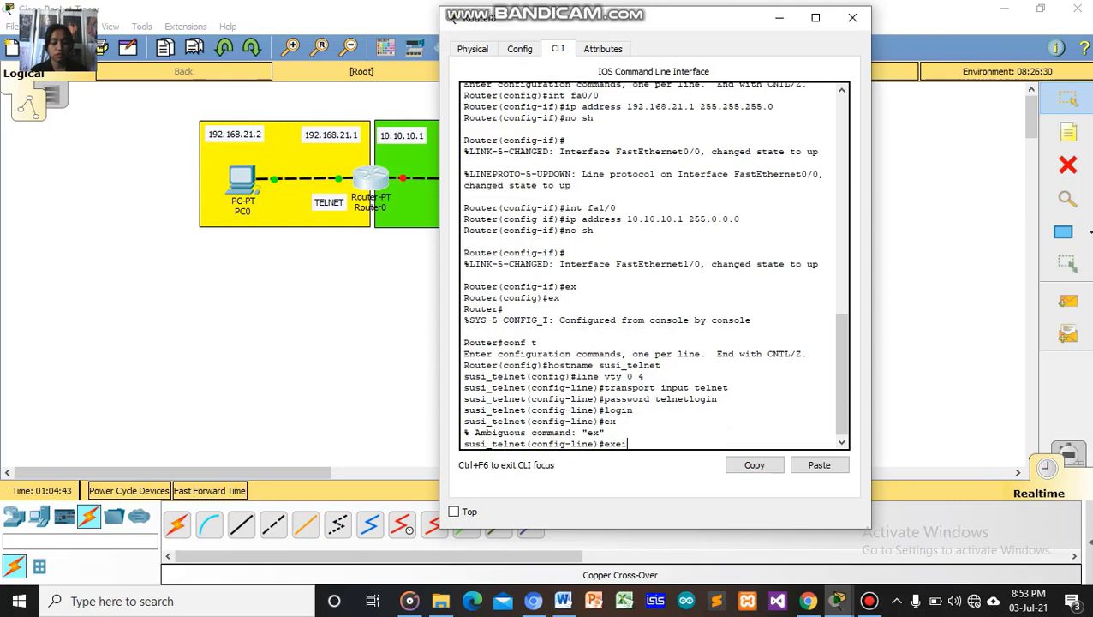
pyautogui.press('BackSpace')
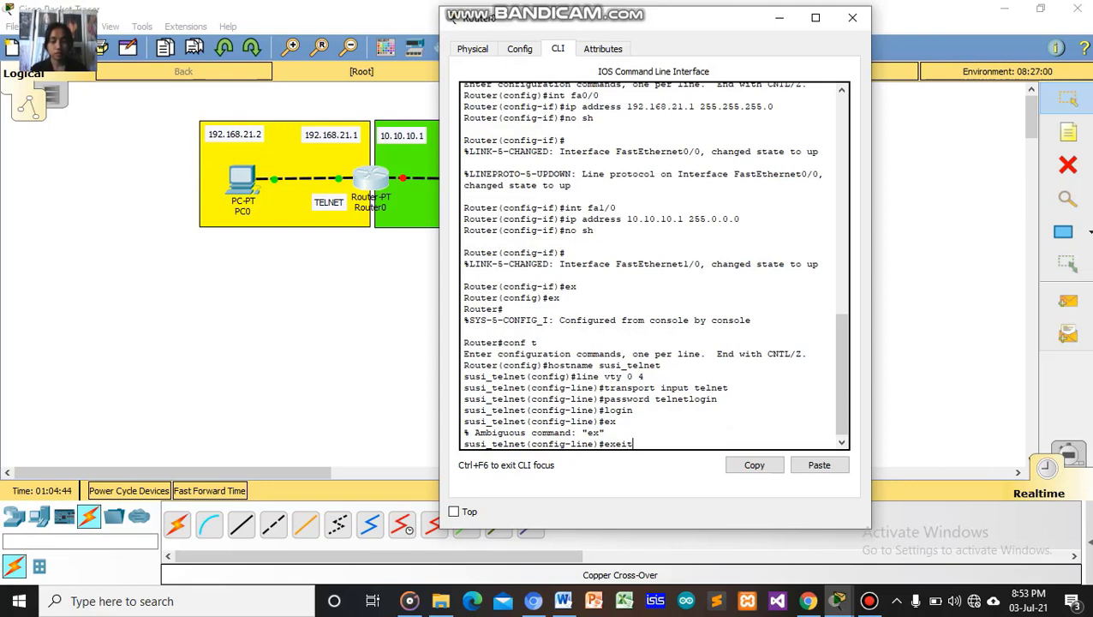
pyautogui.press('BackSpace')
# Leave line configuration, set an enable secret password, and exit to the privileged prompt.
pyautogui.write('it')
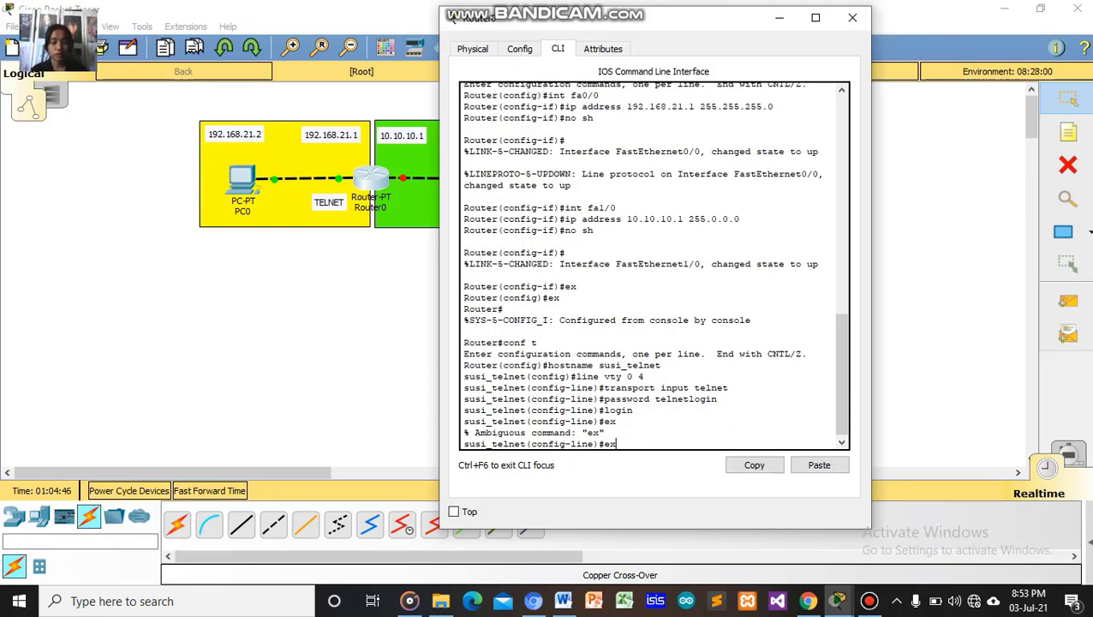
pyautogui.press('Return')
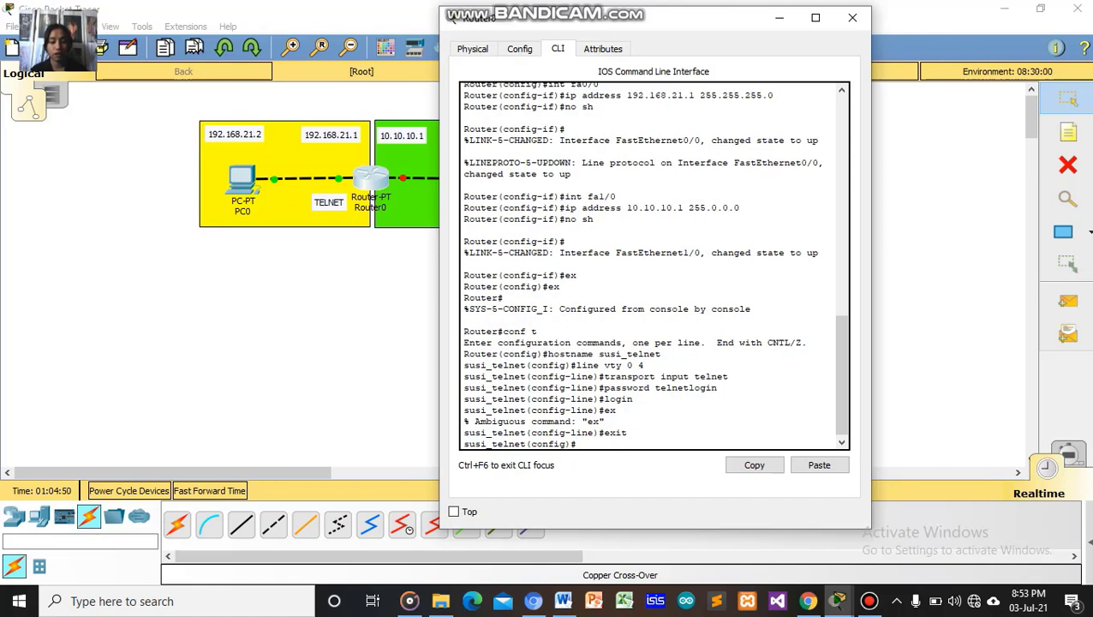
pyautogui.write('e')
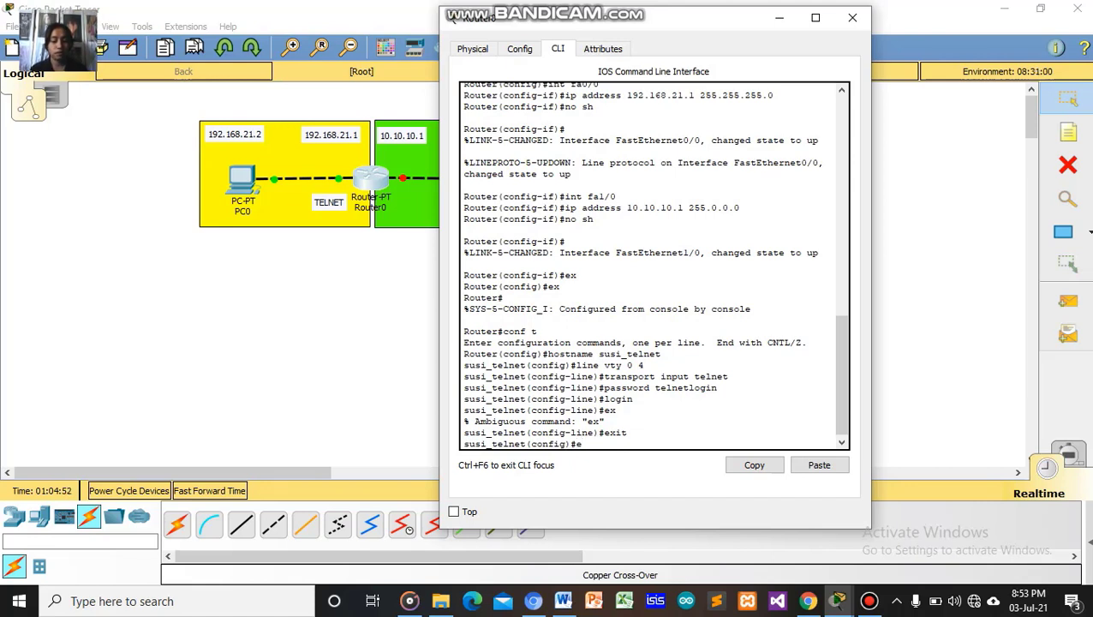
pyautogui.write('nable')
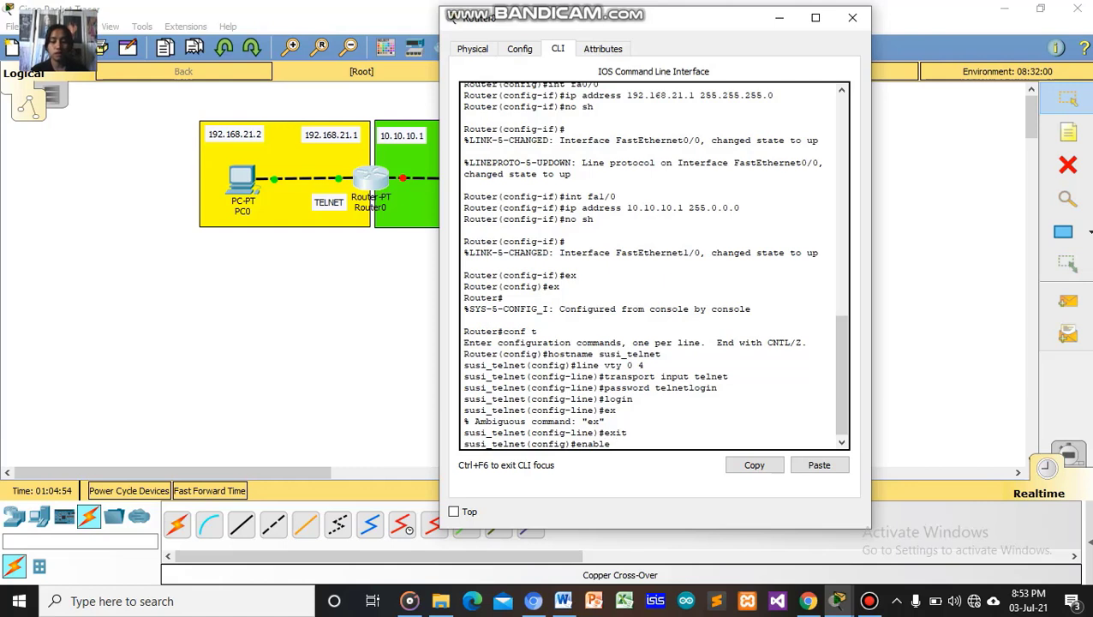
pyautogui.write(' secret')
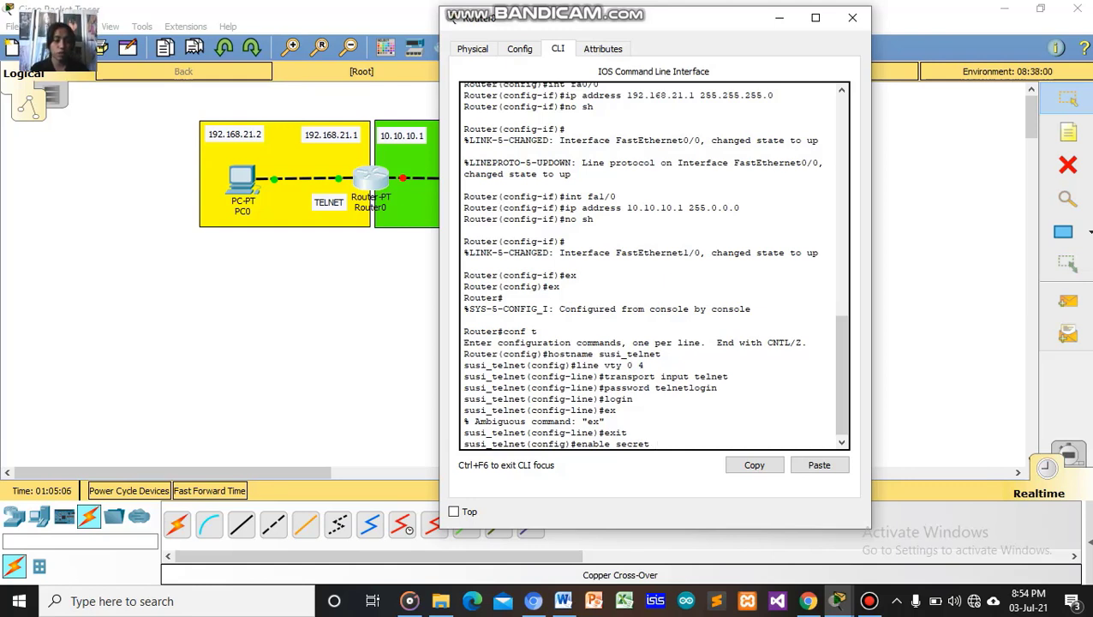
pyautogui.write('1234')
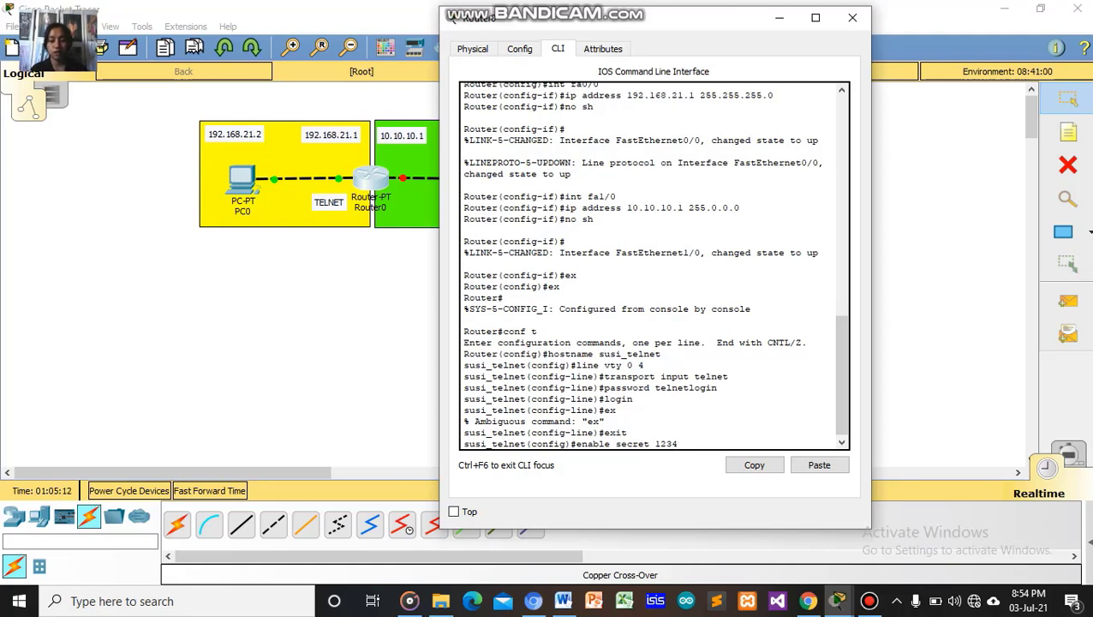
pyautogui.press('Return')
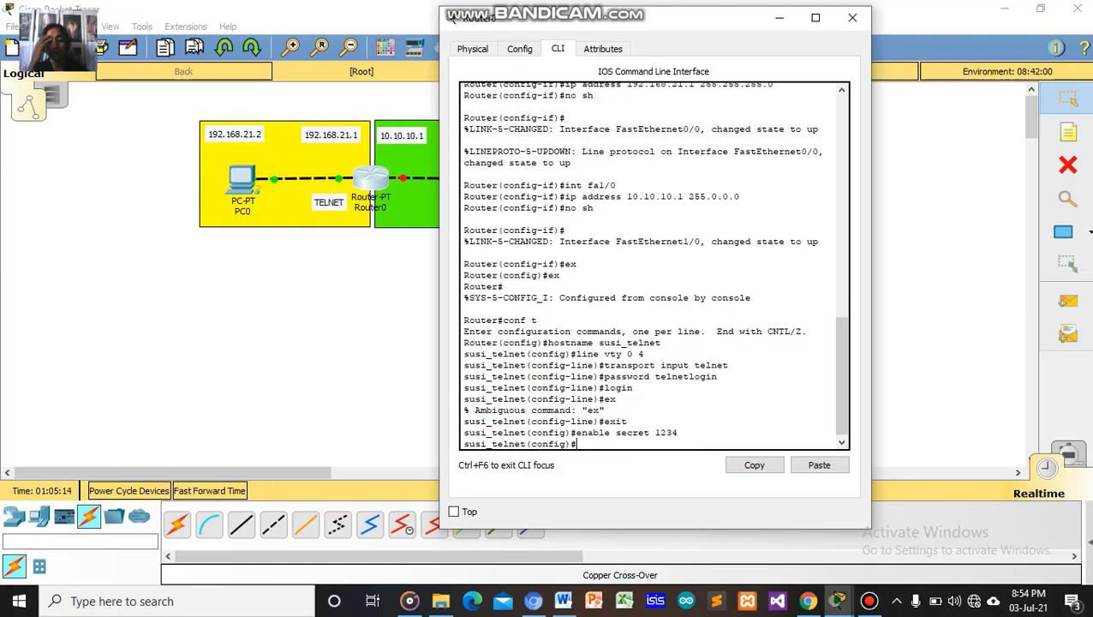
pyautogui.write('ex')
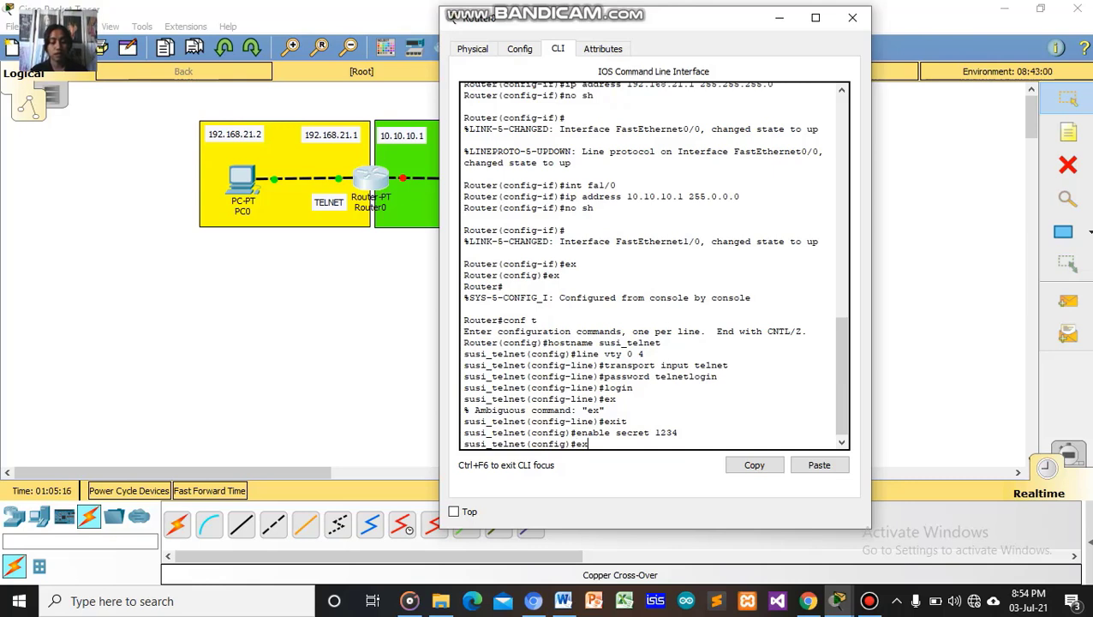
pyautogui.write('it')
pyautogui.press('Return')
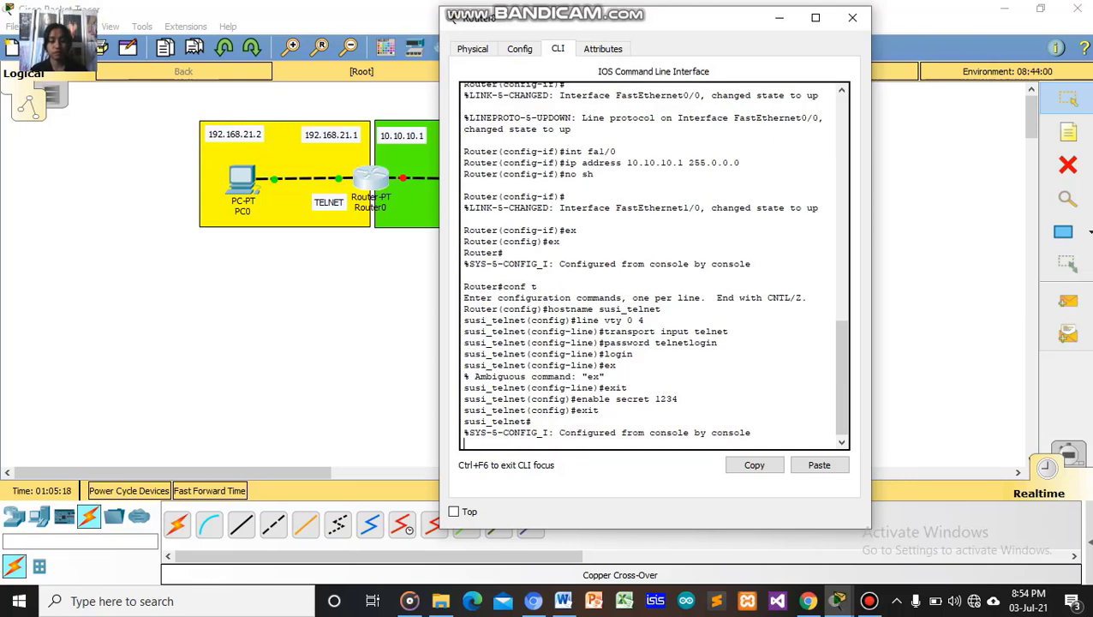
pyautogui.press('Return')
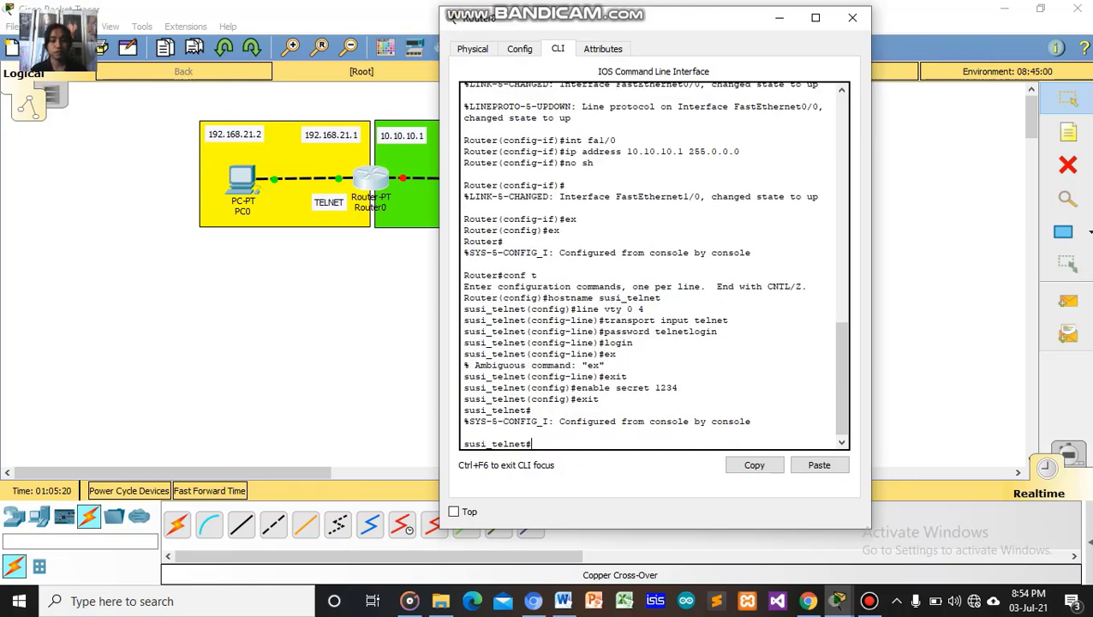
pyautogui.click(852, 17)
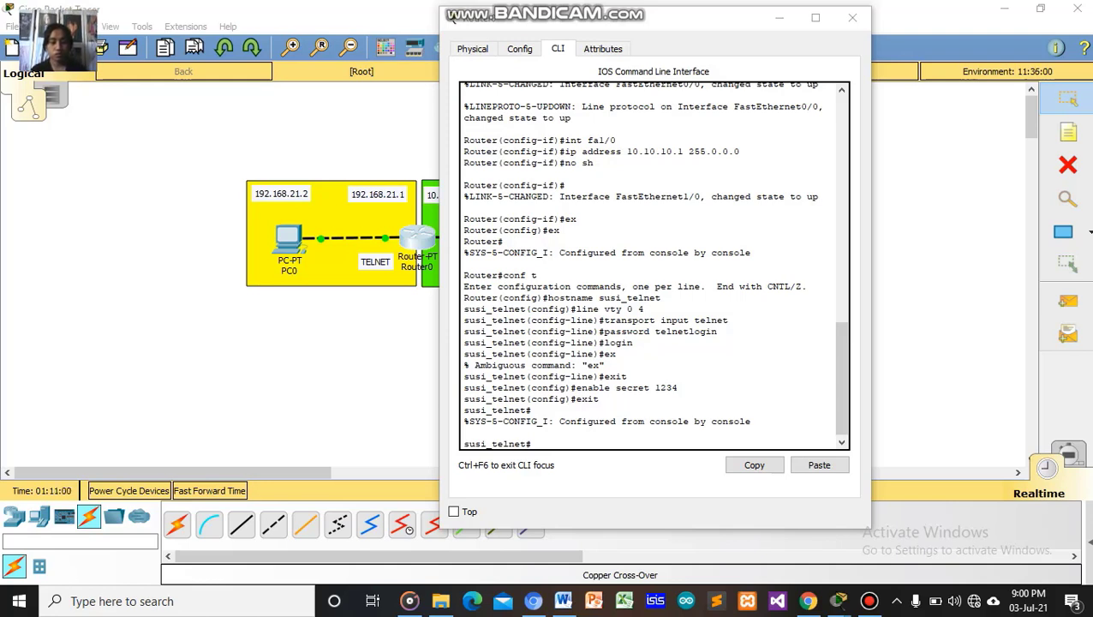
# Re-enter global configuration and submit 'ip route 192.168.1.0' without mask or next hop.
pyautogui.click(532, 444)
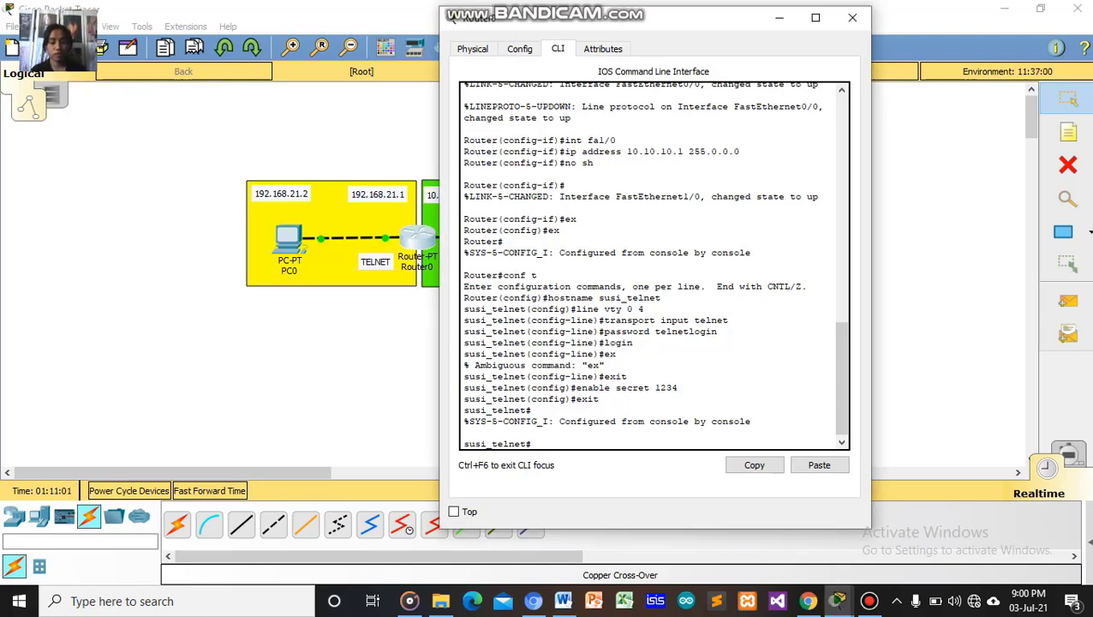
pyautogui.write('conn')
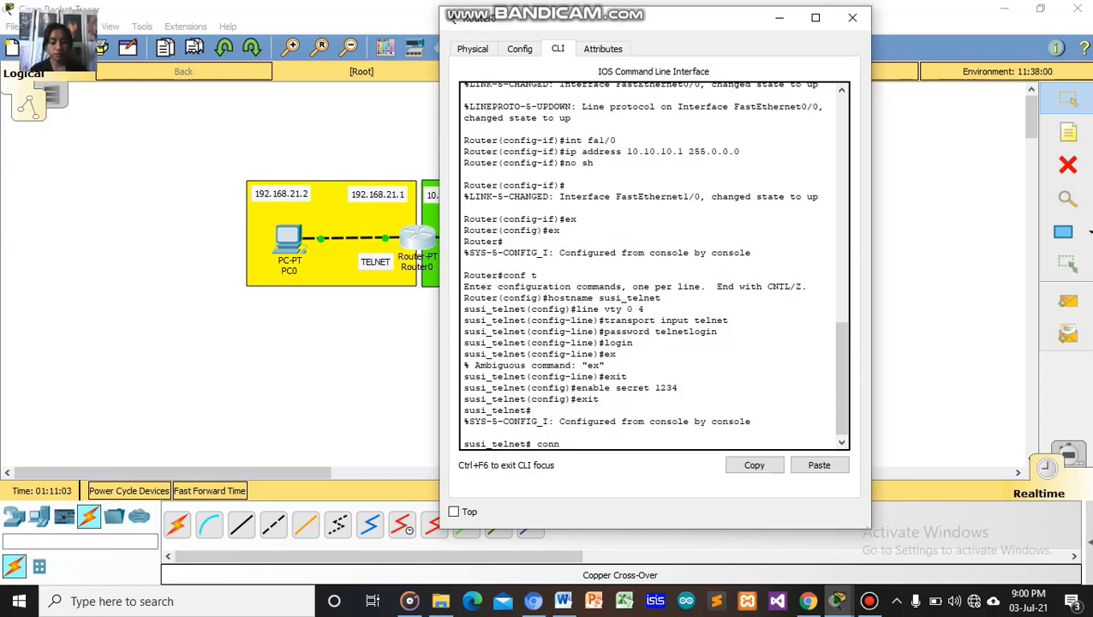
pyautogui.press('BackSpace')
pyautogui.write('f t')
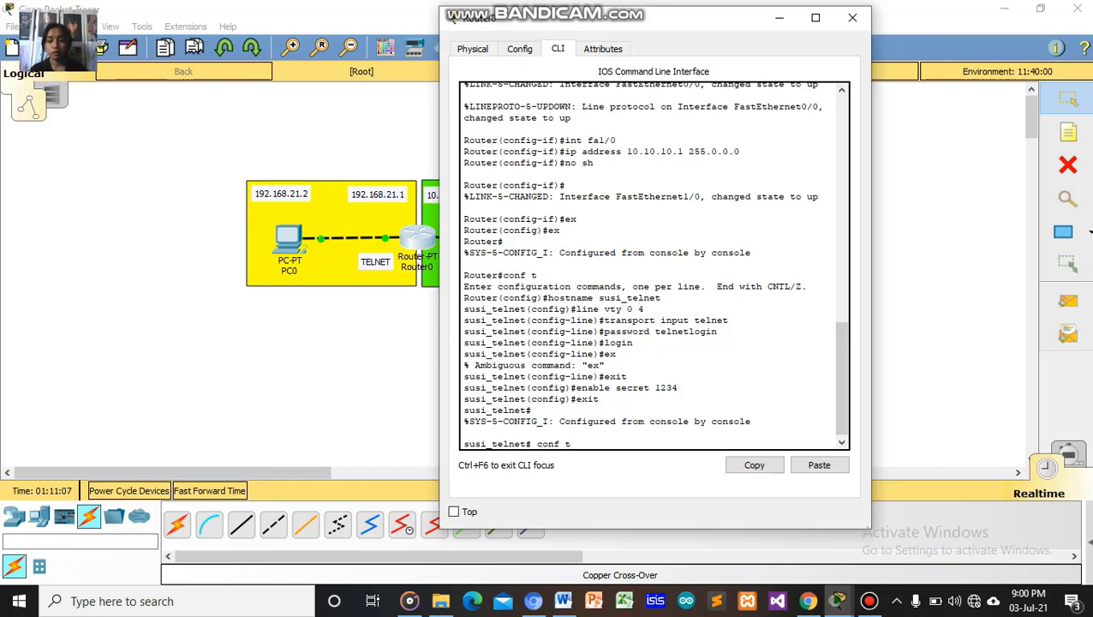
pyautogui.press('Return')
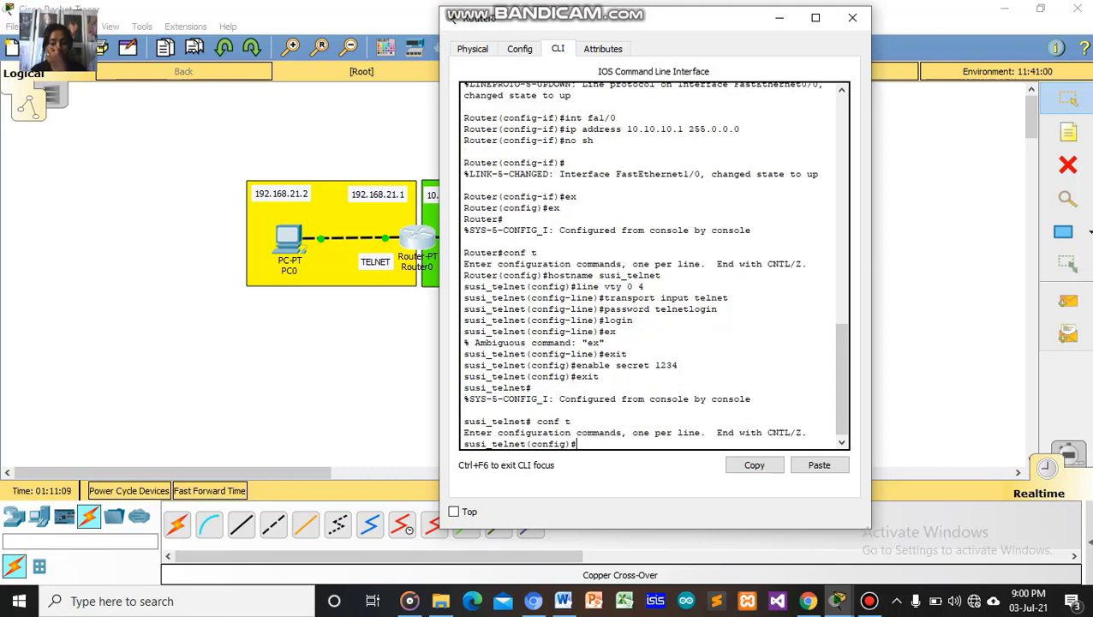
pyautogui.write('ip')
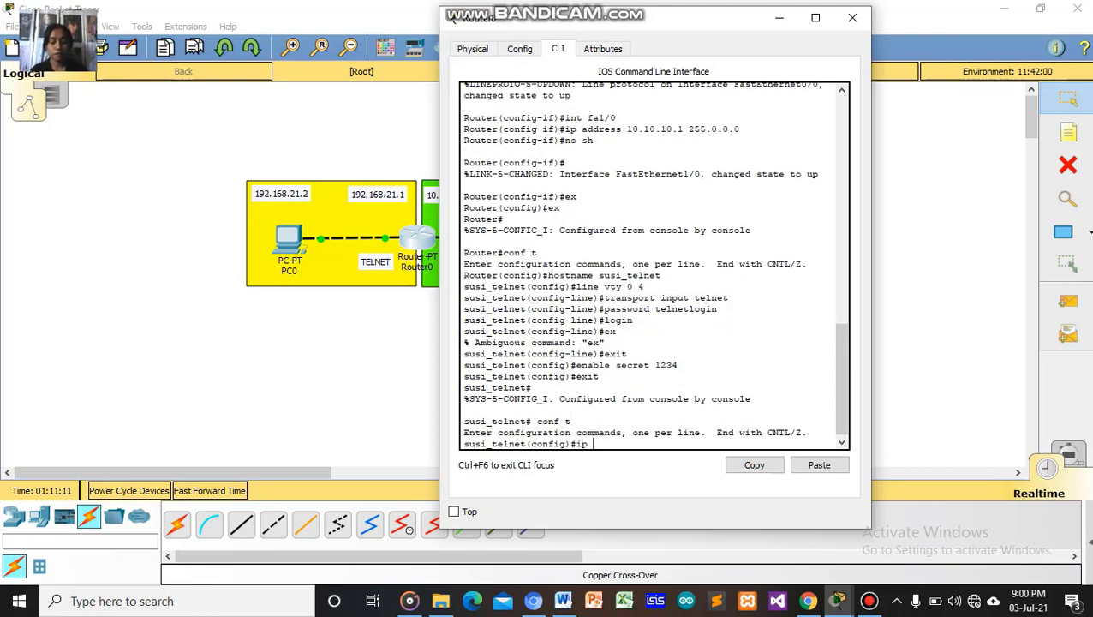
pyautogui.write(' rout')
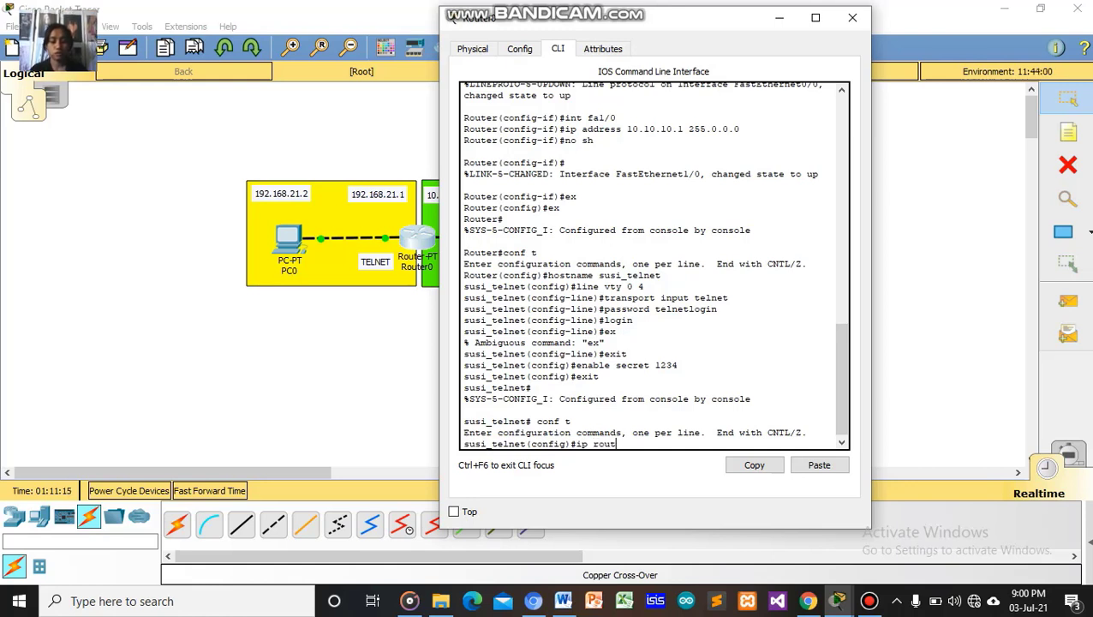
pyautogui.write('e 1')
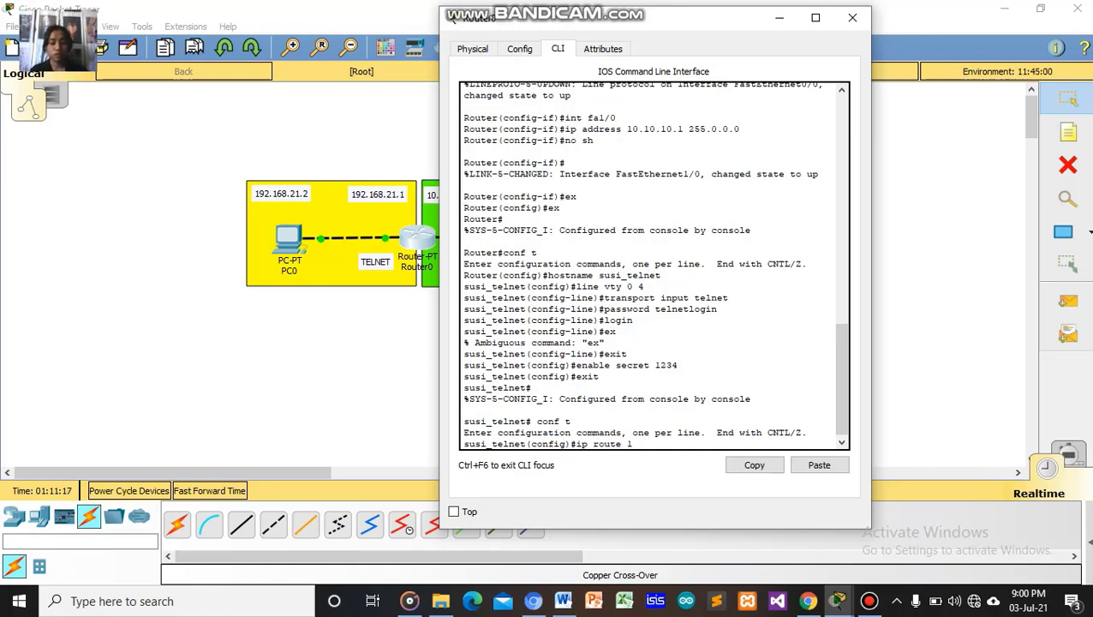
pyautogui.write('92.16')
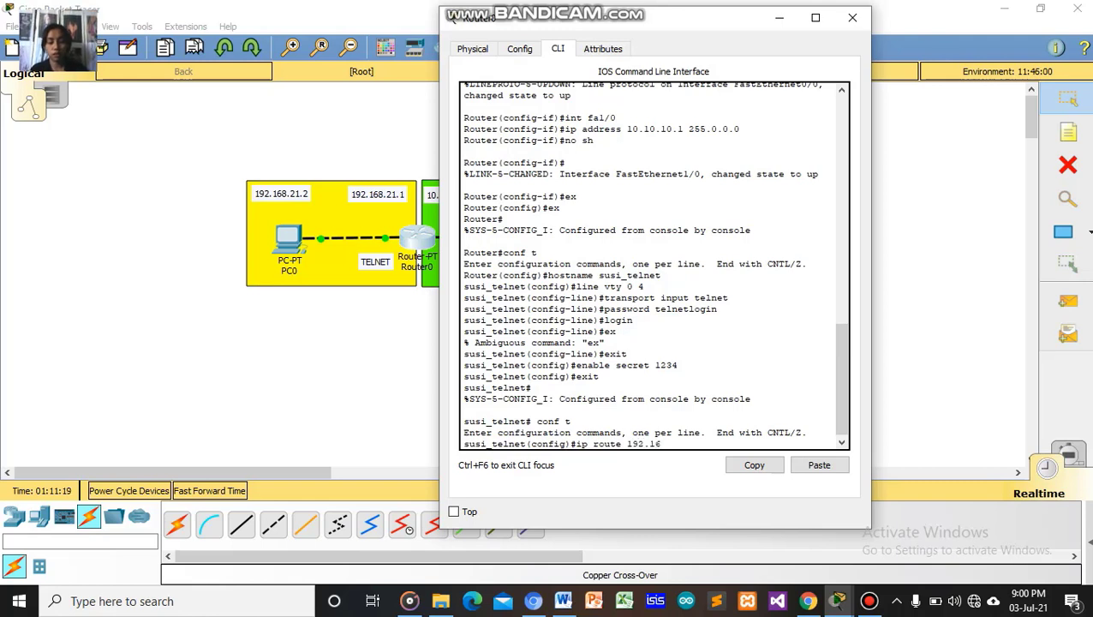
pyautogui.write('8.')
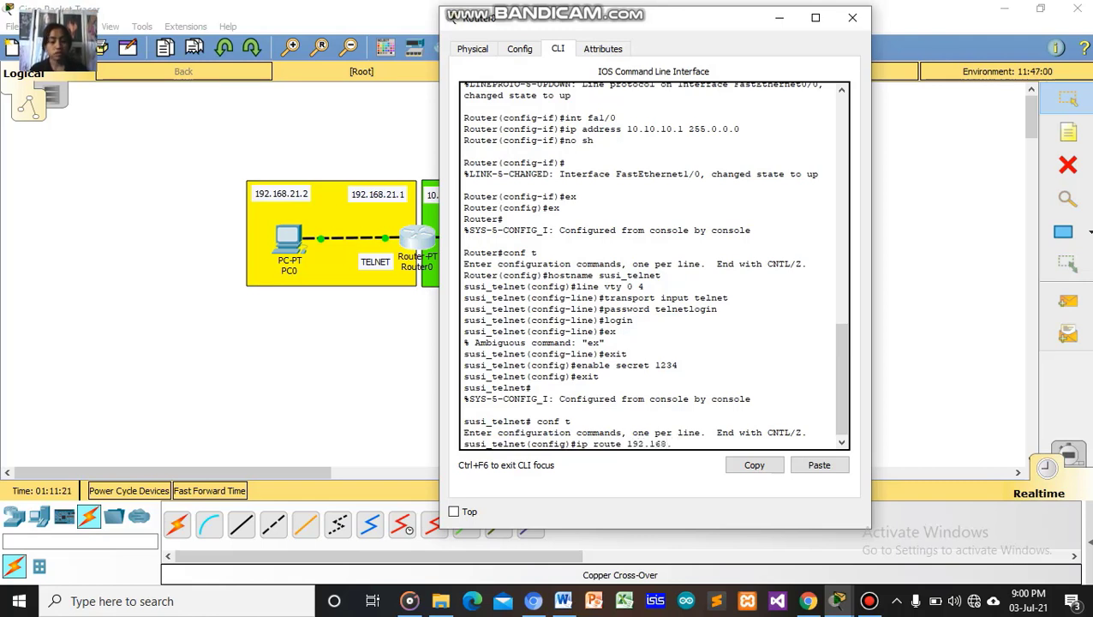
pyautogui.write('1.0')
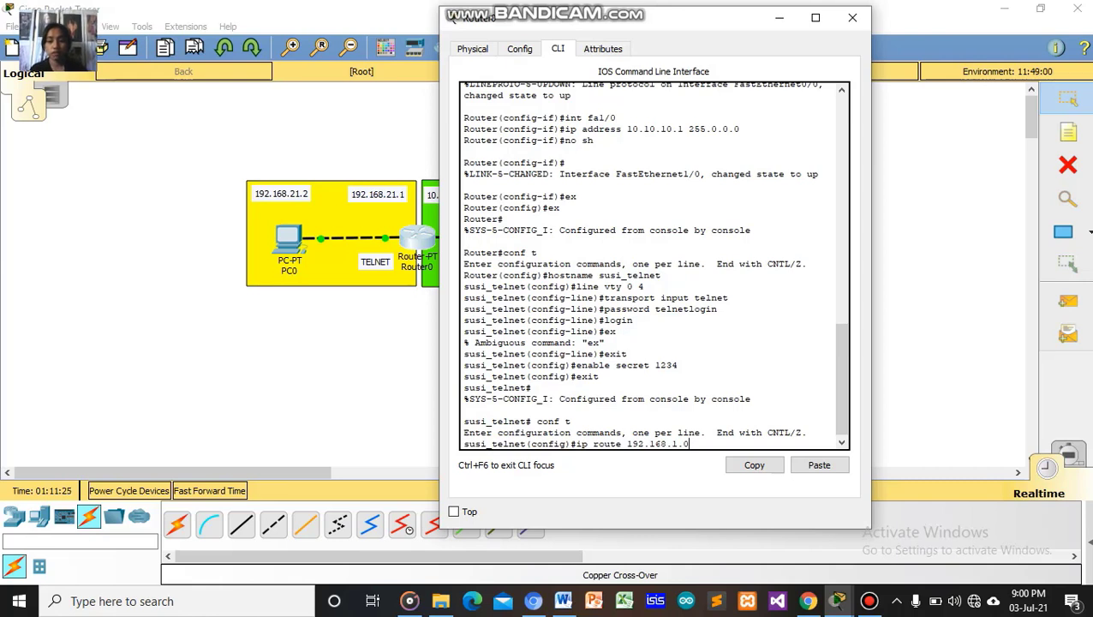
pyautogui.press('Return')
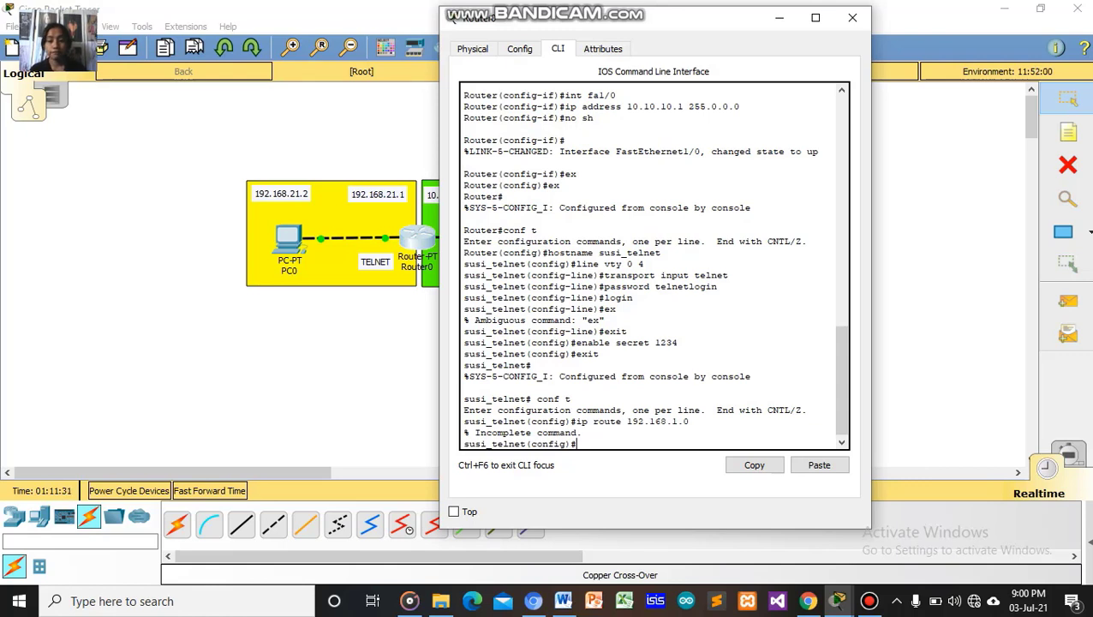
# Add 'ip route 192.168.1.0 255.255.255.0 10.10.10.2' and exit global configuration.
pyautogui.press('Up')
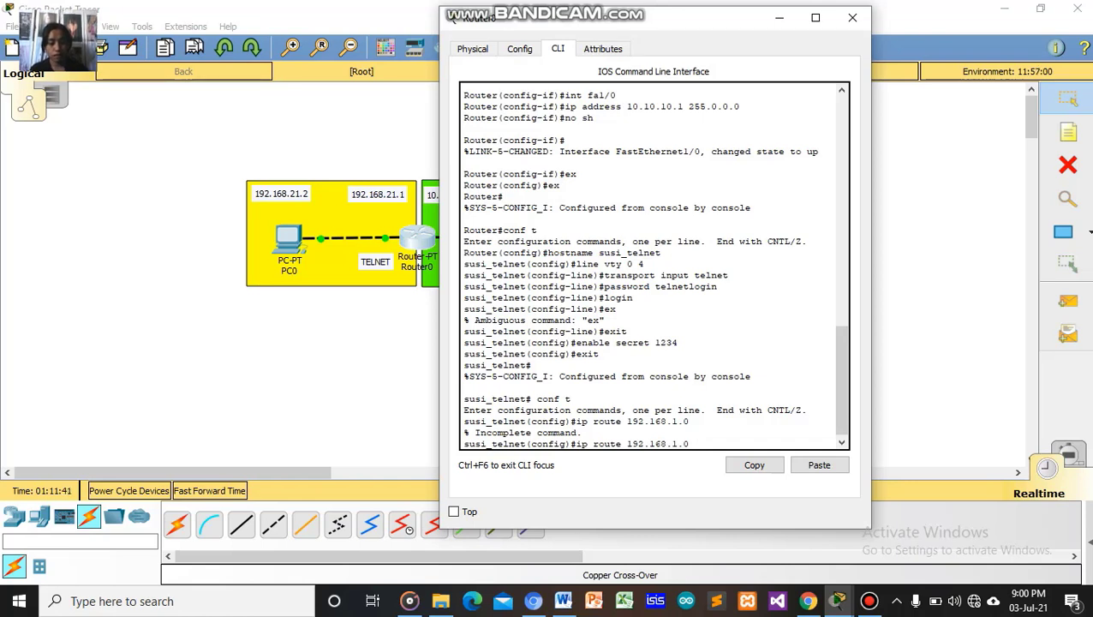
pyautogui.write('255')
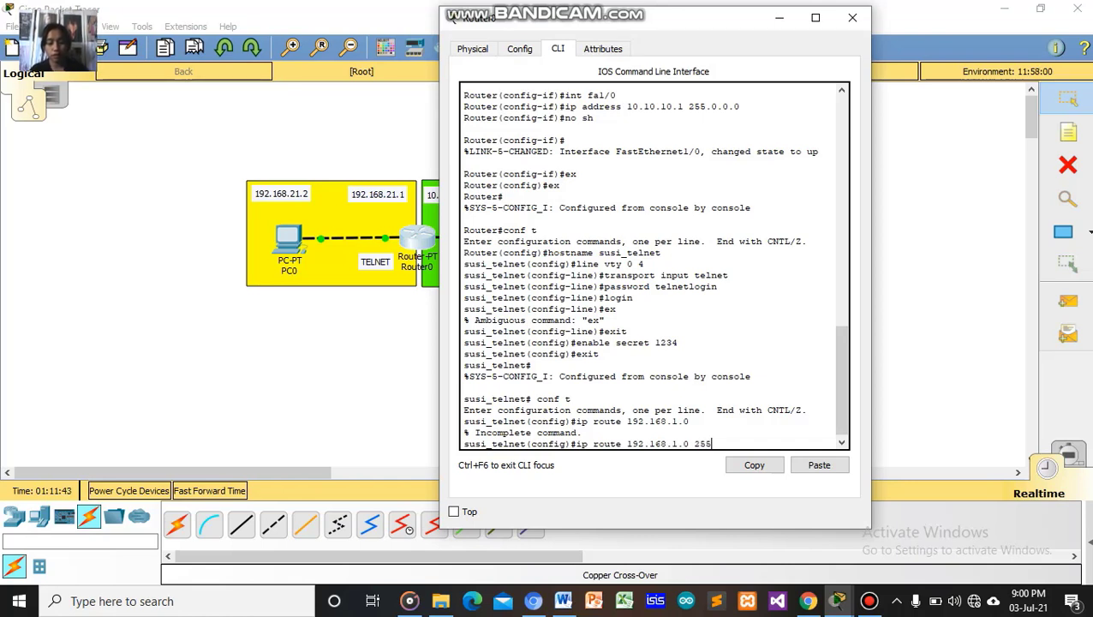
pyautogui.write('.2')
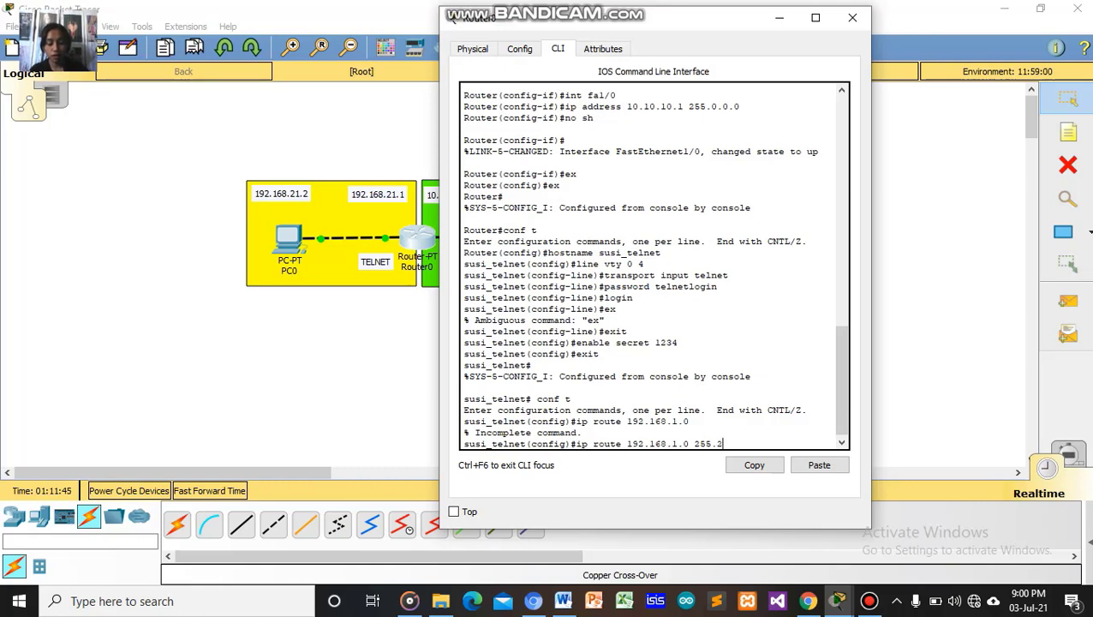
pyautogui.write('55.255')
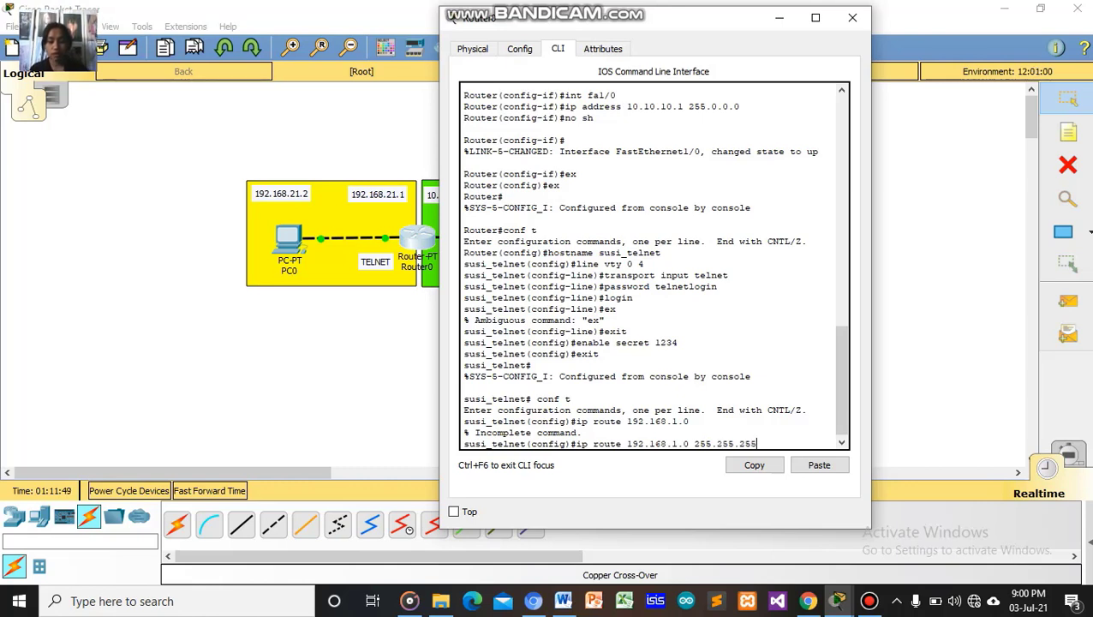
pyautogui.write('.')
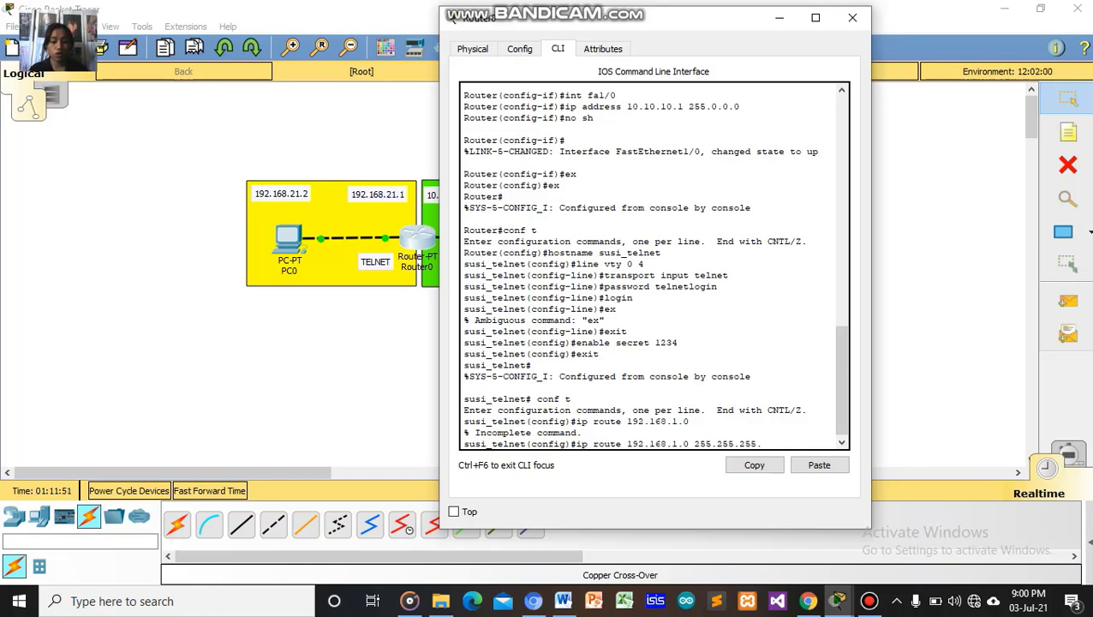
pyautogui.write('0')
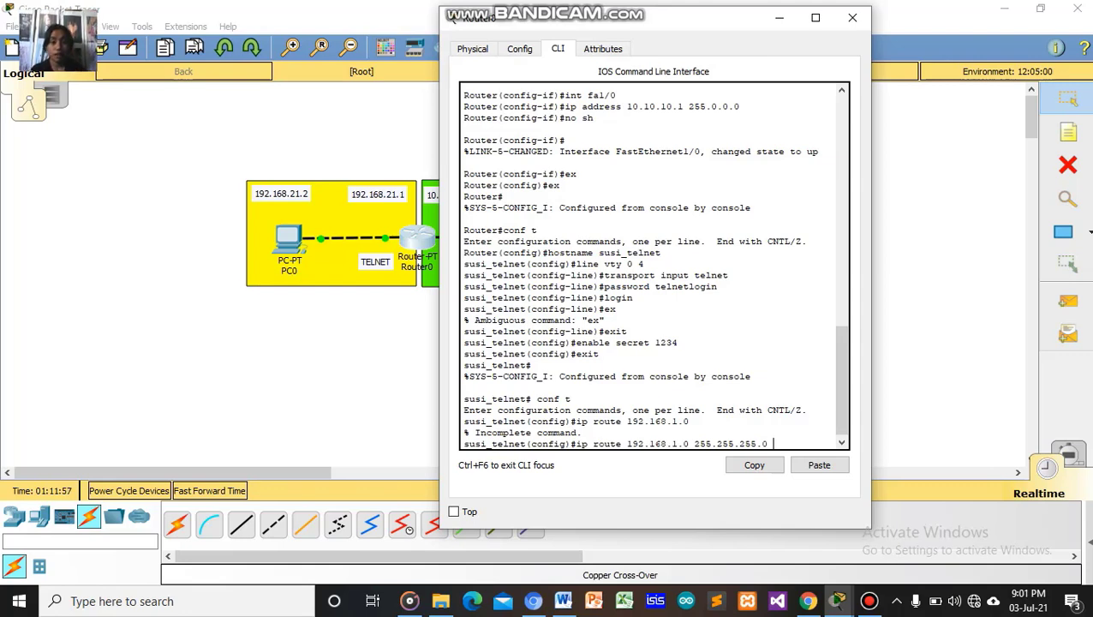
pyautogui.moveTo(702, 19); pyautogui.dragTo(218, 66)
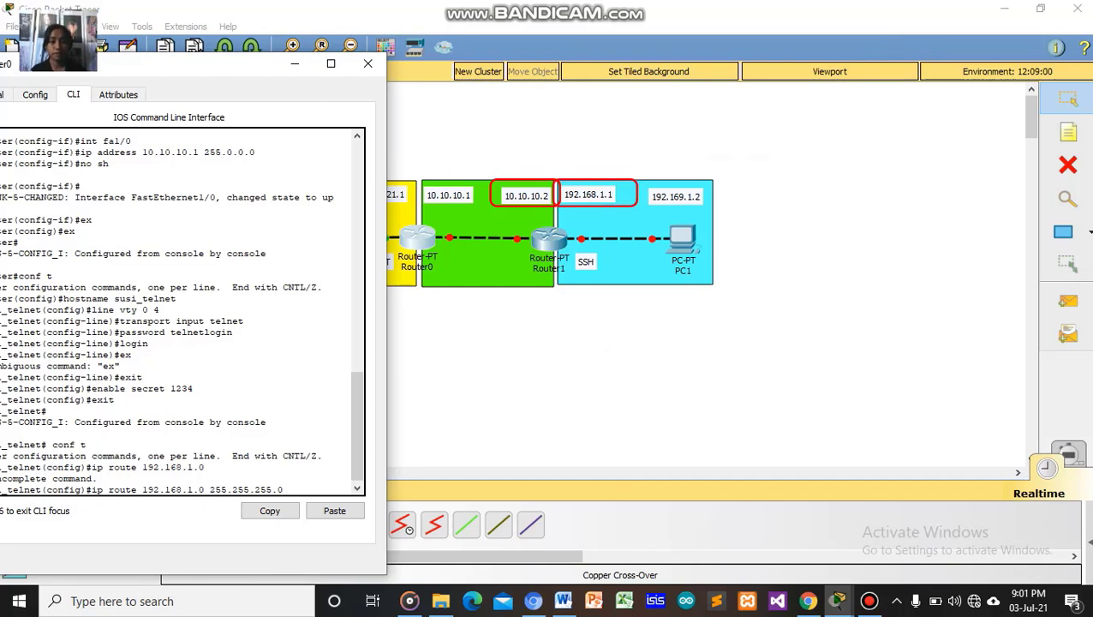
pyautogui.moveTo(242, 65); pyautogui.dragTo(715, 22)
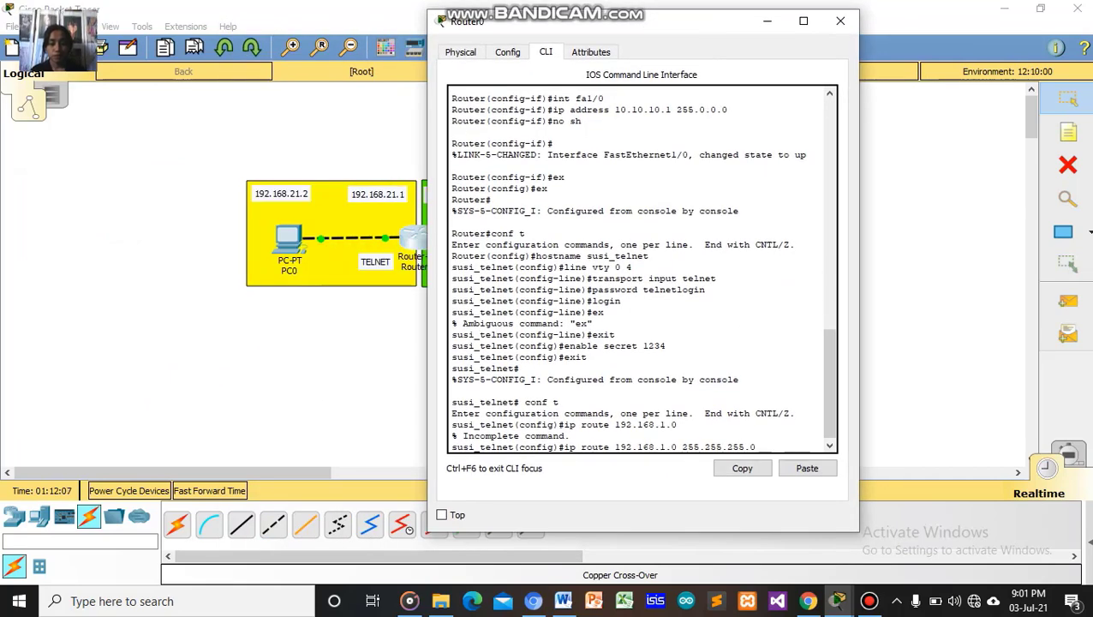
pyautogui.write('10')
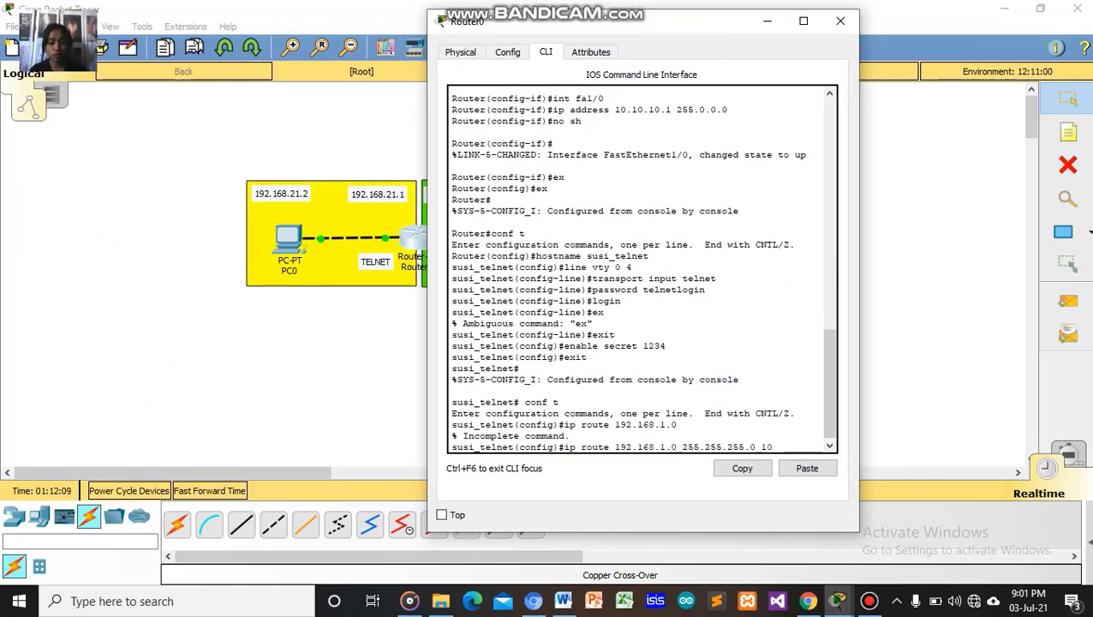
pyautogui.write('.10.10')
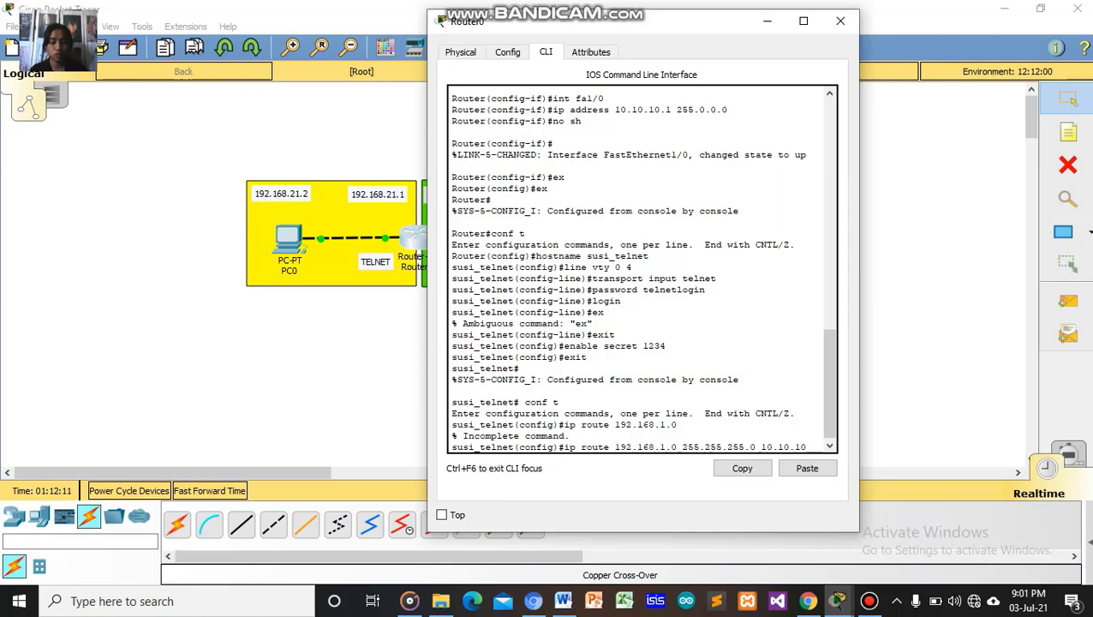
pyautogui.write('.')
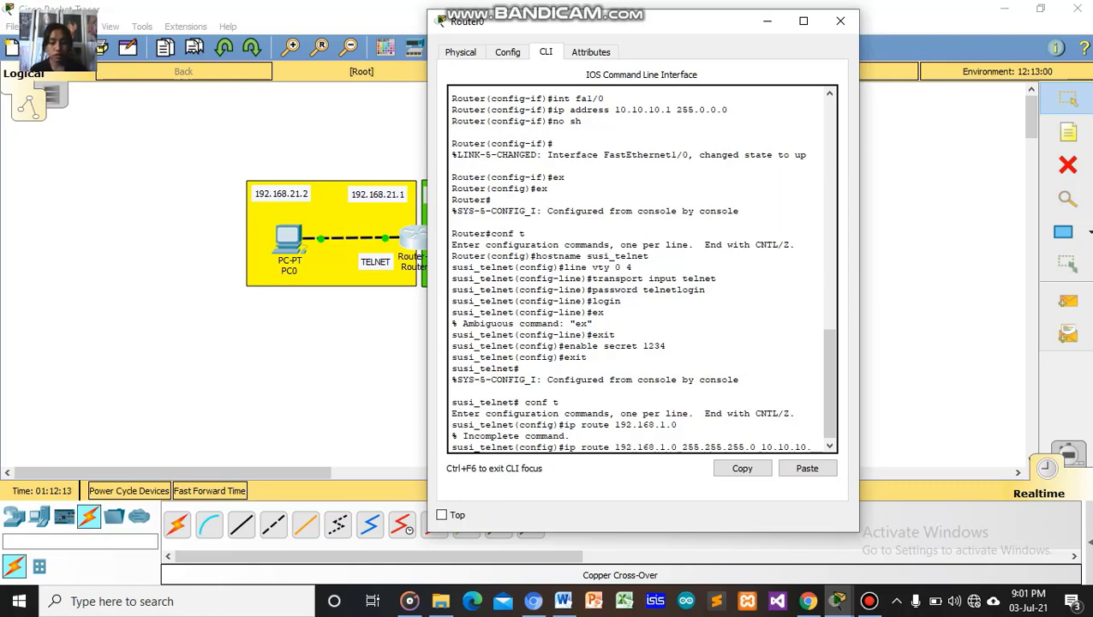
pyautogui.write('2')
pyautogui.press('Return')
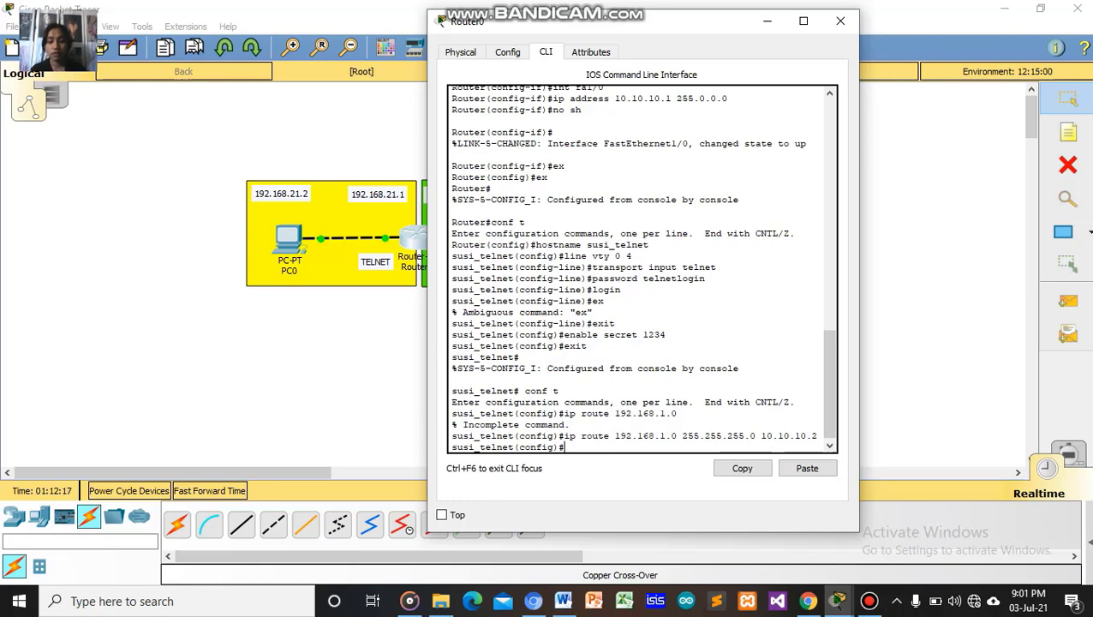
pyautogui.write('ex')
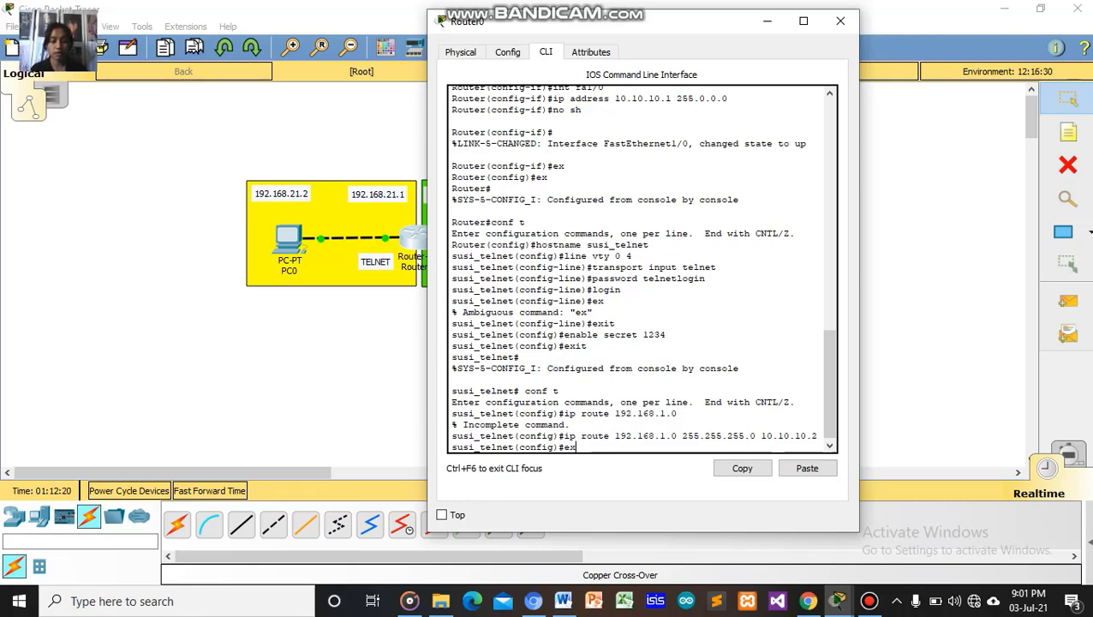
pyautogui.press('Return')
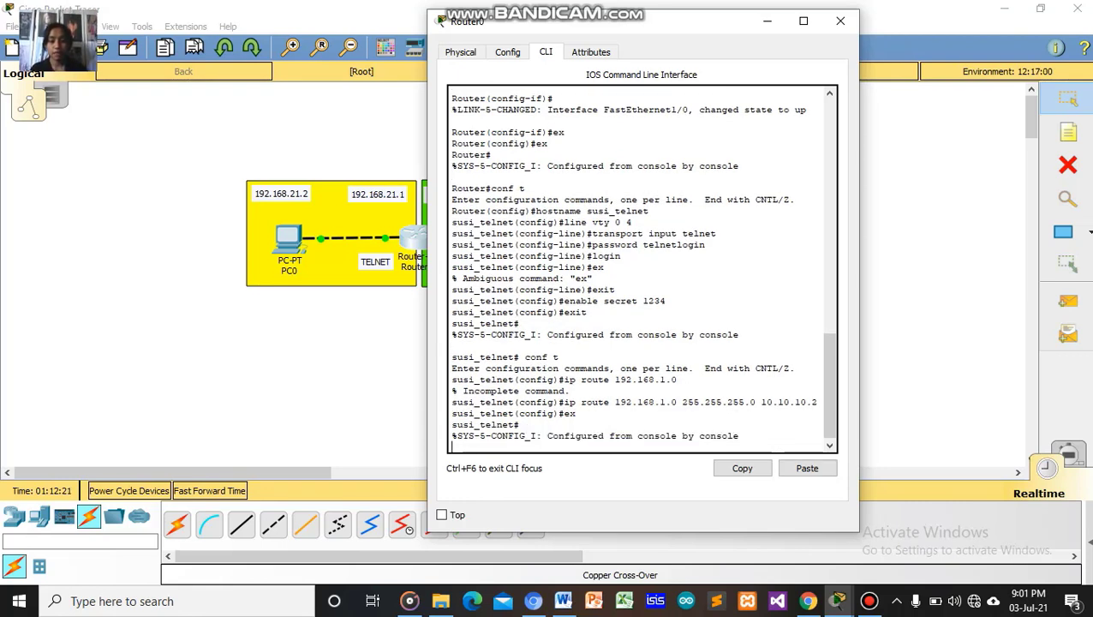
pyautogui.press('Return')
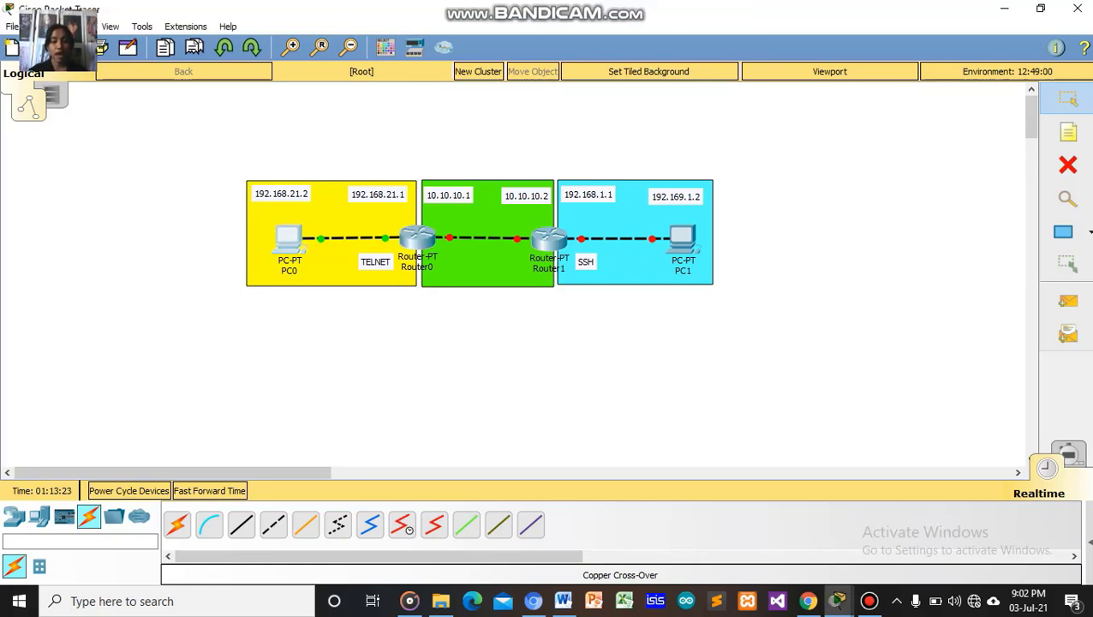
# Open PC0's IP Configuration on its Desktop and move the window to uncover the network labels.
pyautogui.click(289, 229)
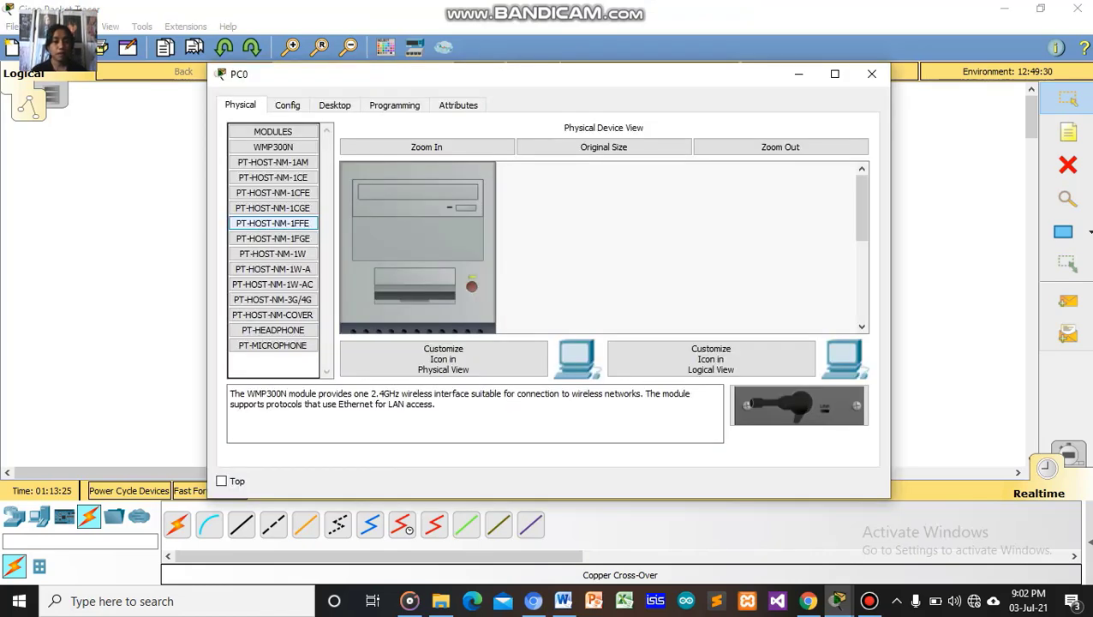
pyautogui.click(334, 105)
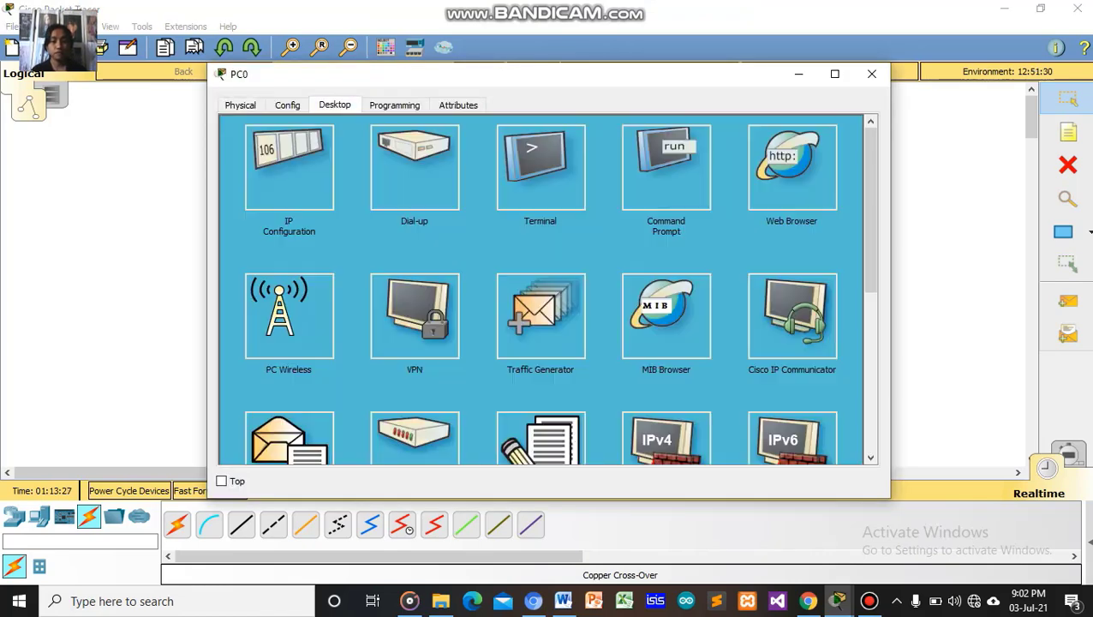
pyautogui.click(290, 168)
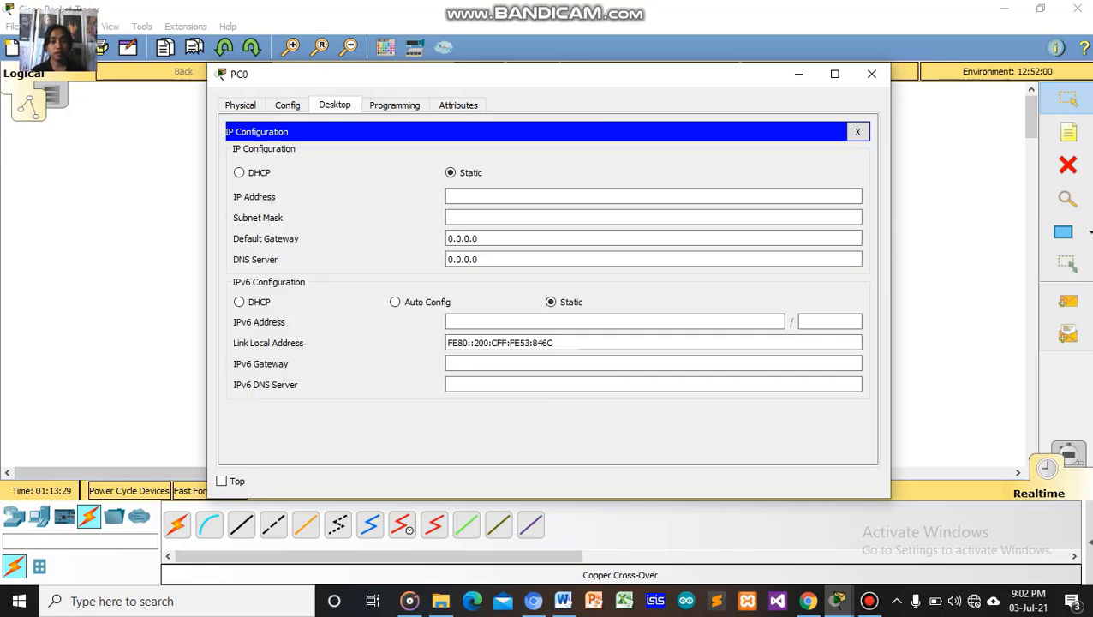
pyautogui.click(872, 74)
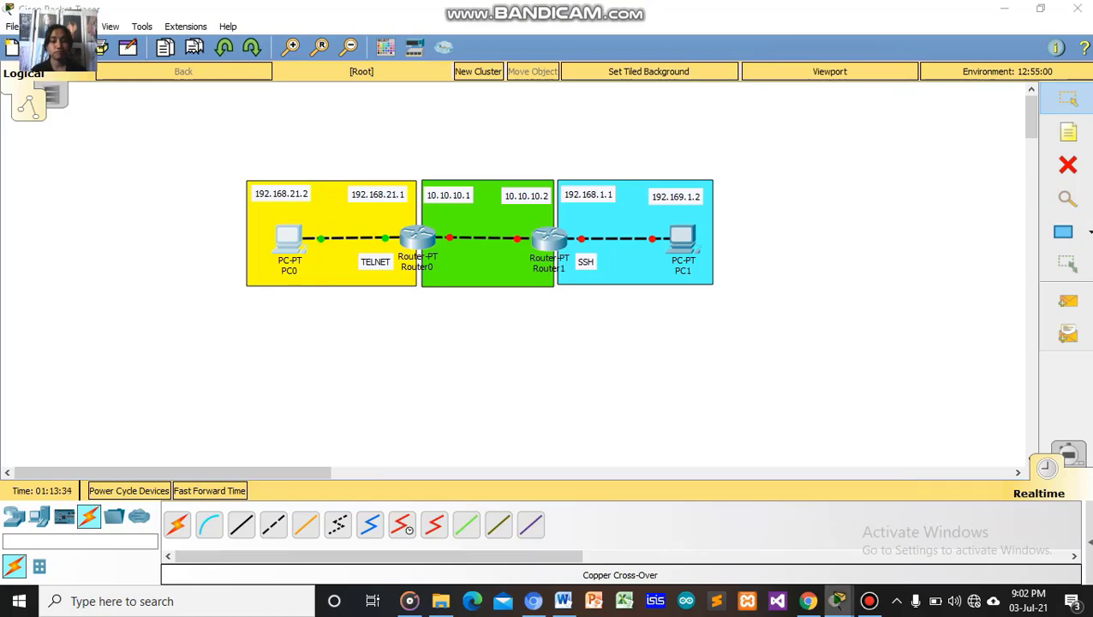
pyautogui.click(290, 238)
pyautogui.moveTo(580, 74); pyautogui.dragTo(784, 55)
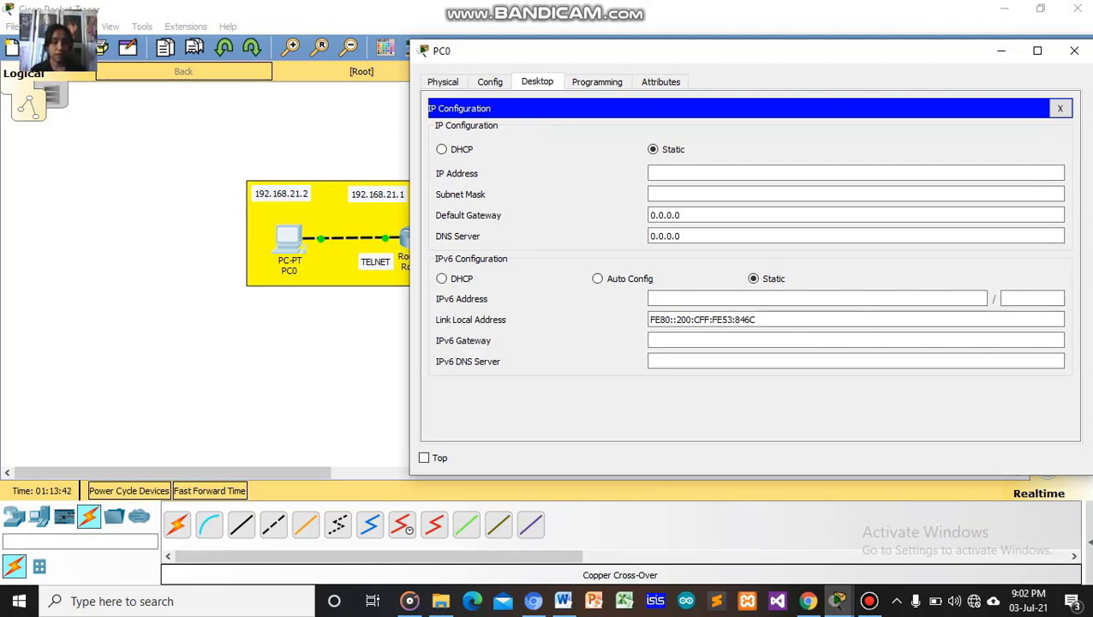
# Give PC0 IP 192.168.21.2, mask 255.255.255.0 and gateway 192.168.21.1, then close the panel.
pyautogui.click(737, 173)
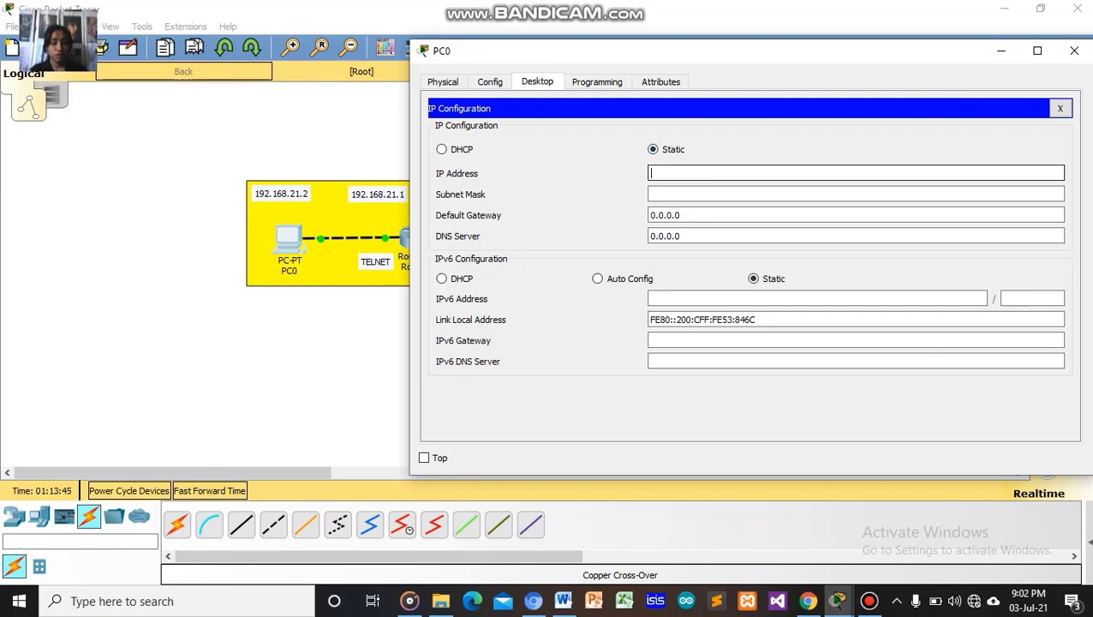
pyautogui.write('192.1')
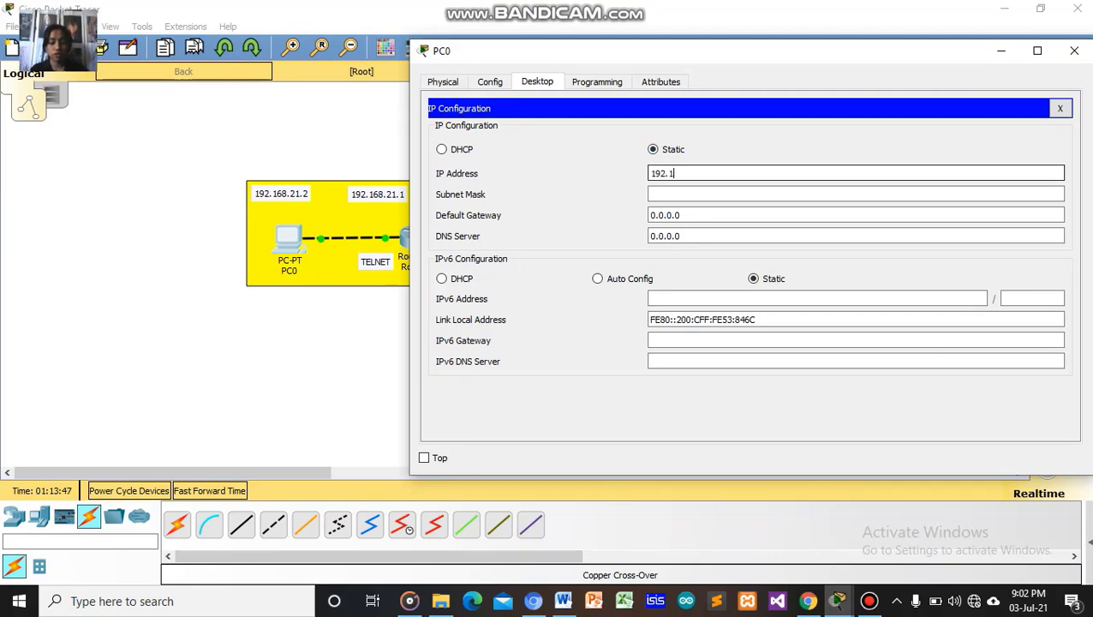
pyautogui.write('68.')
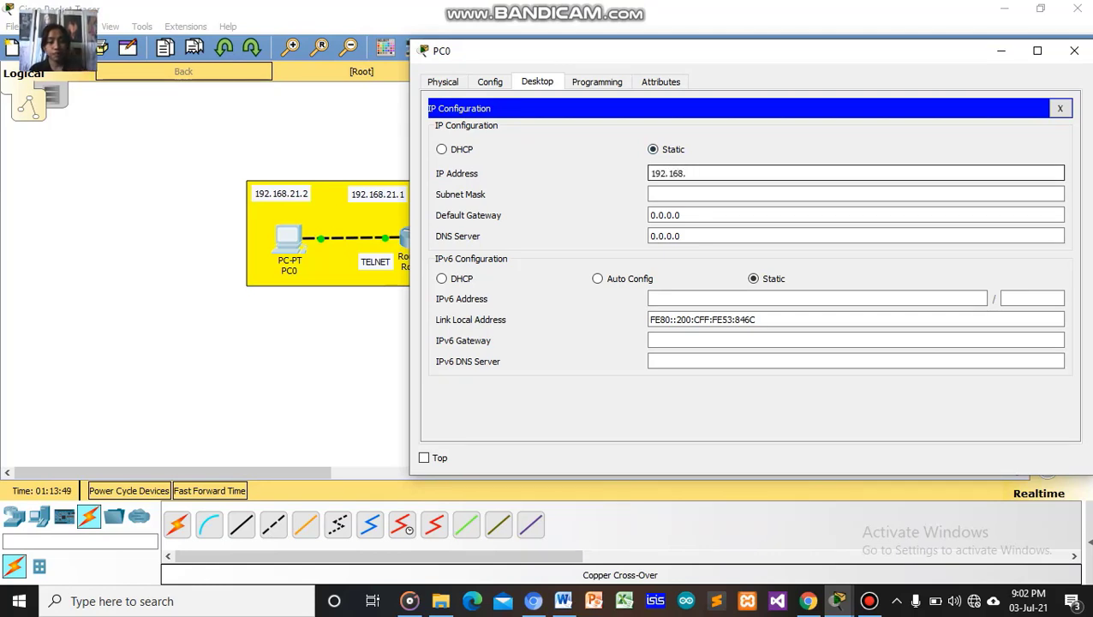
pyautogui.write('21.1')
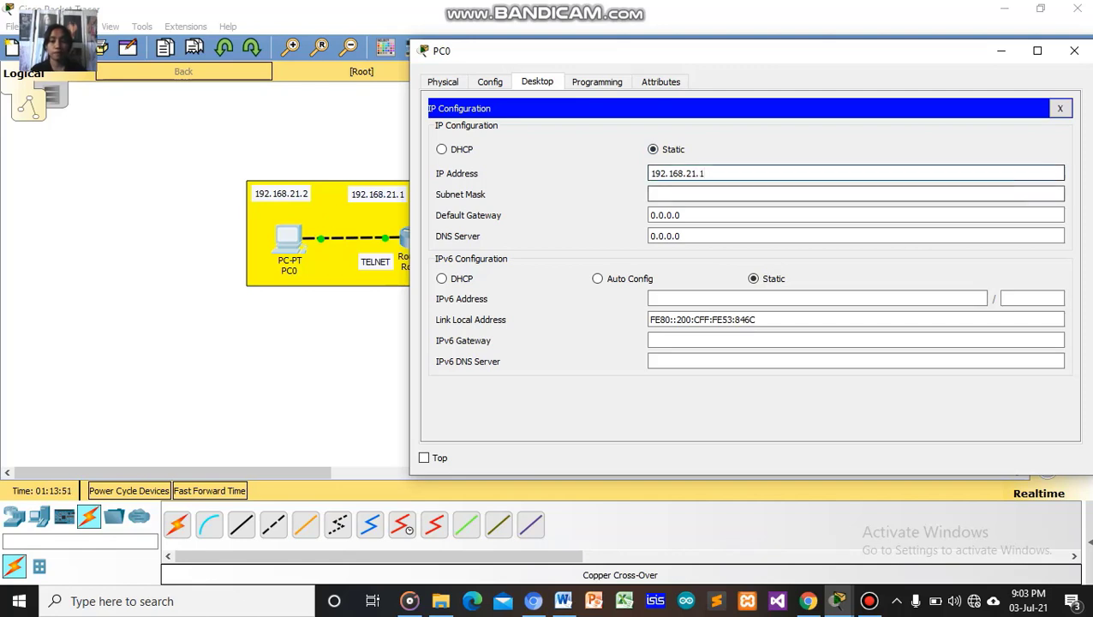
pyautogui.press('Tab')
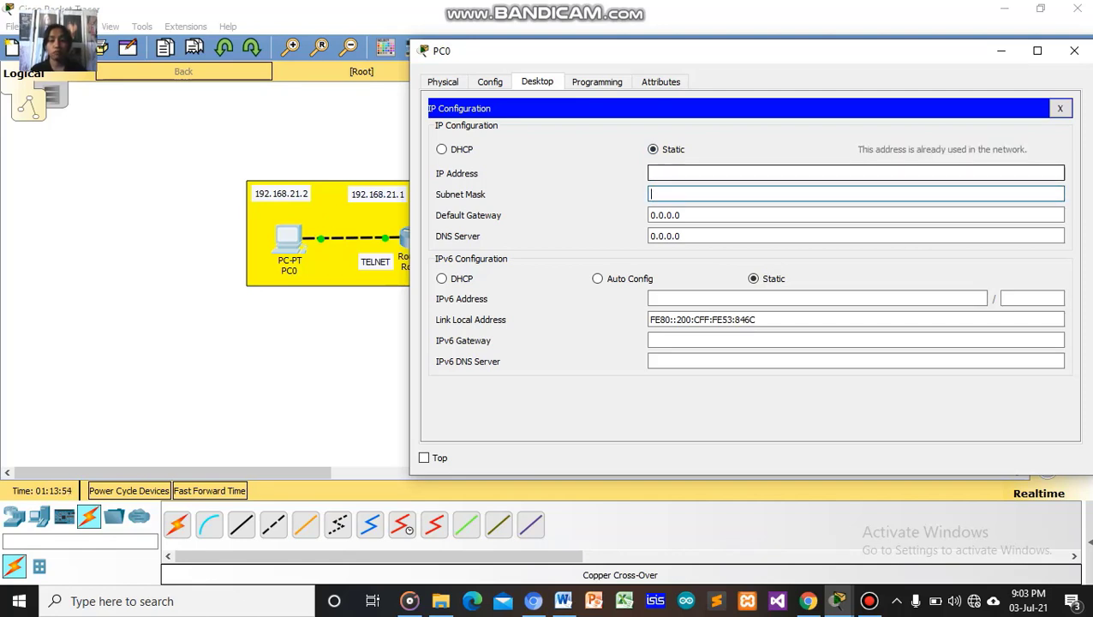
pyautogui.click(703, 173)
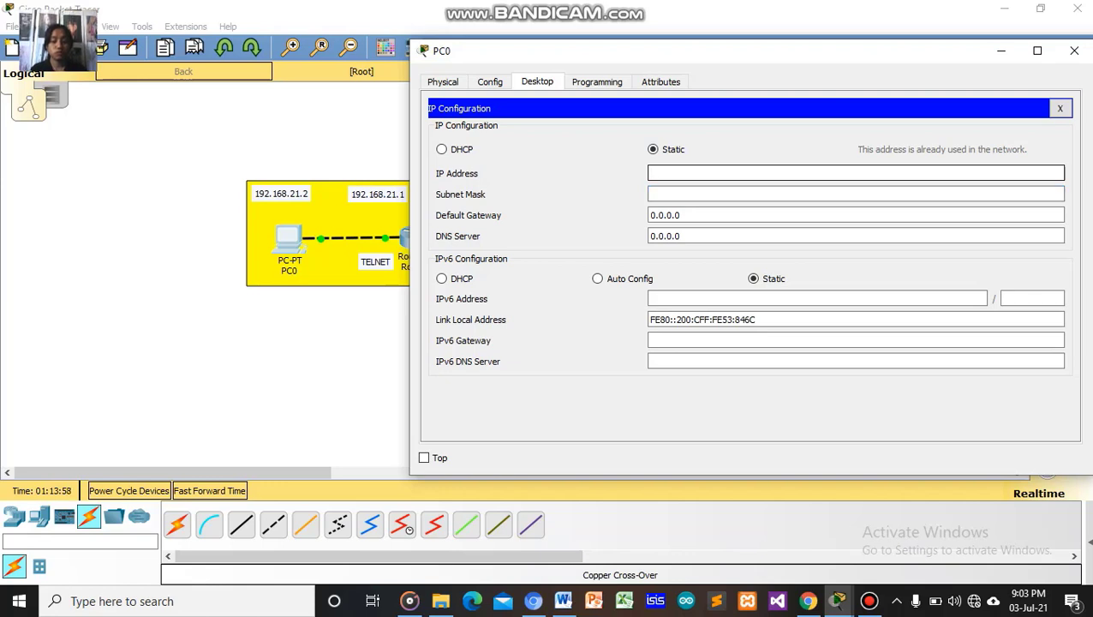
pyautogui.write('192.16')
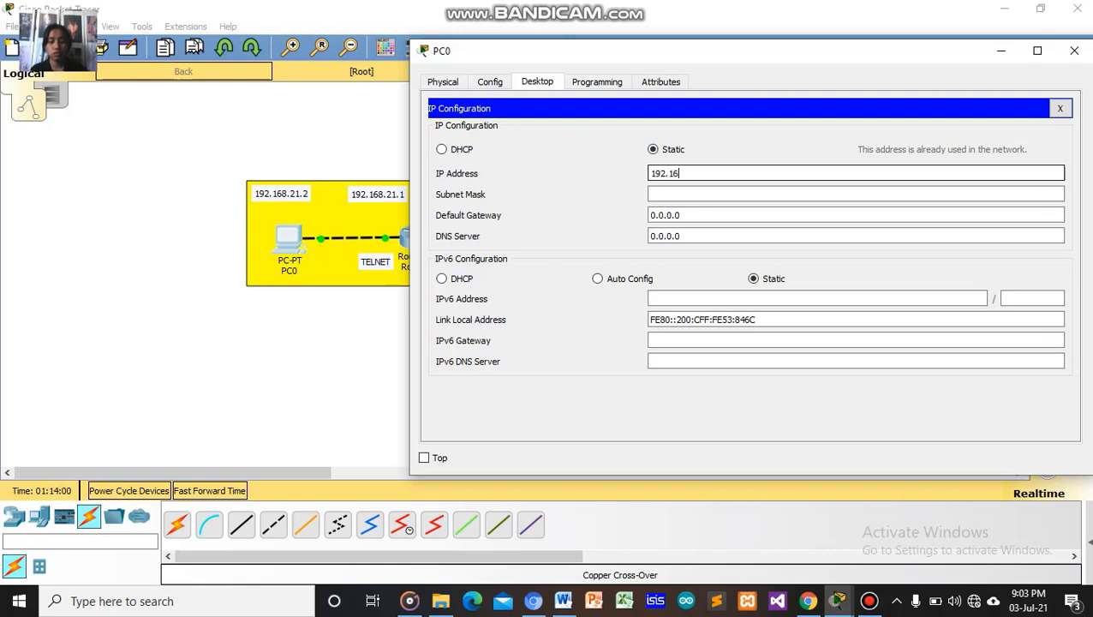
pyautogui.write('8.')
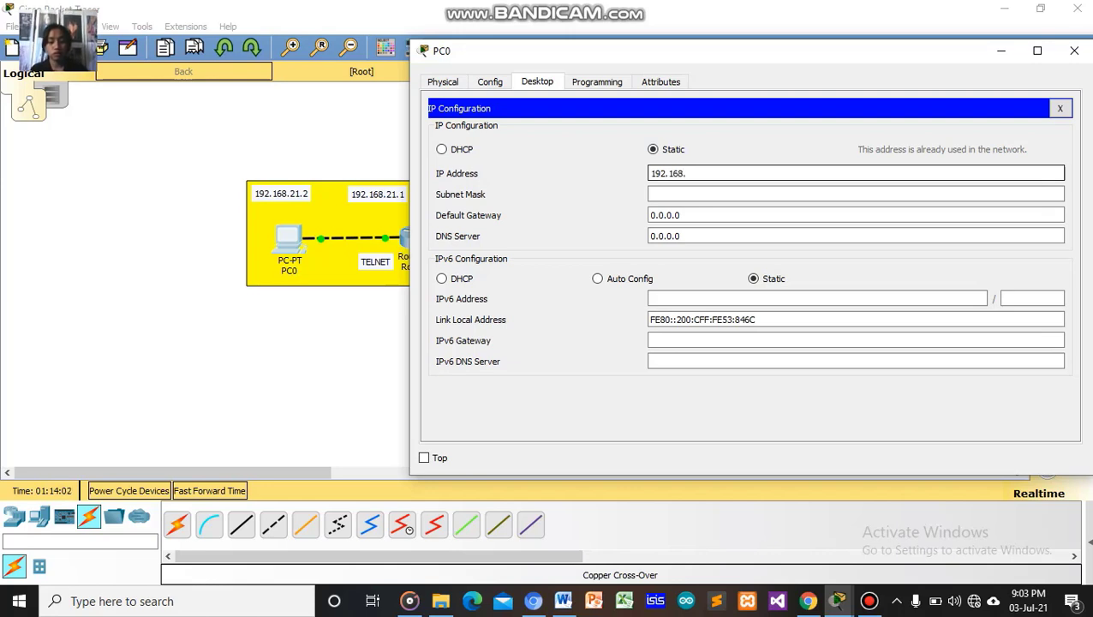
pyautogui.write('21.2')
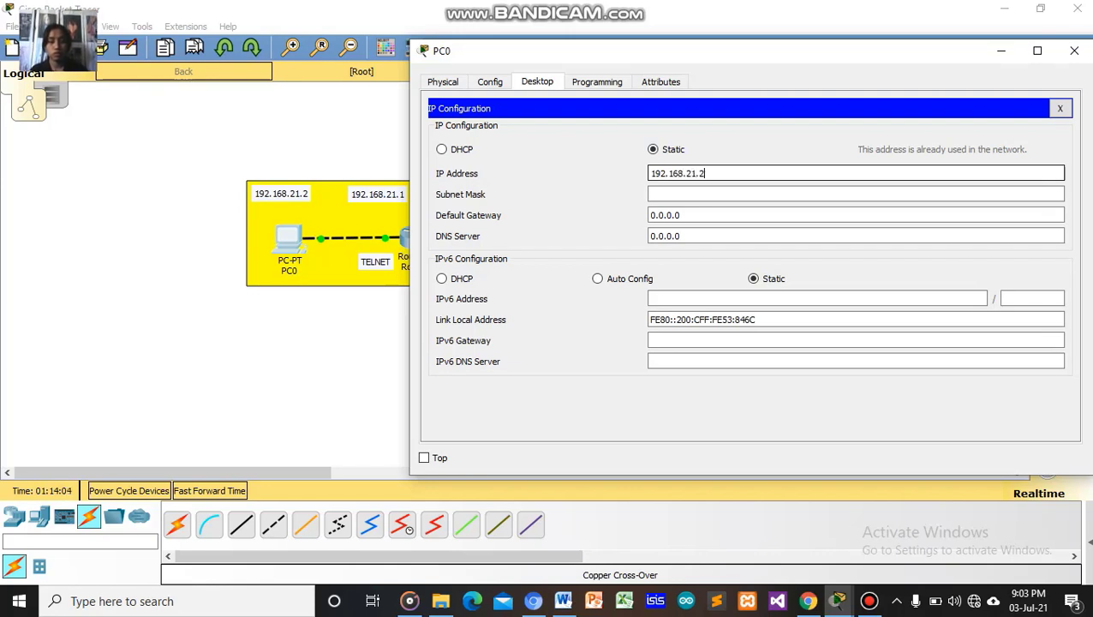
pyautogui.press('Tab')
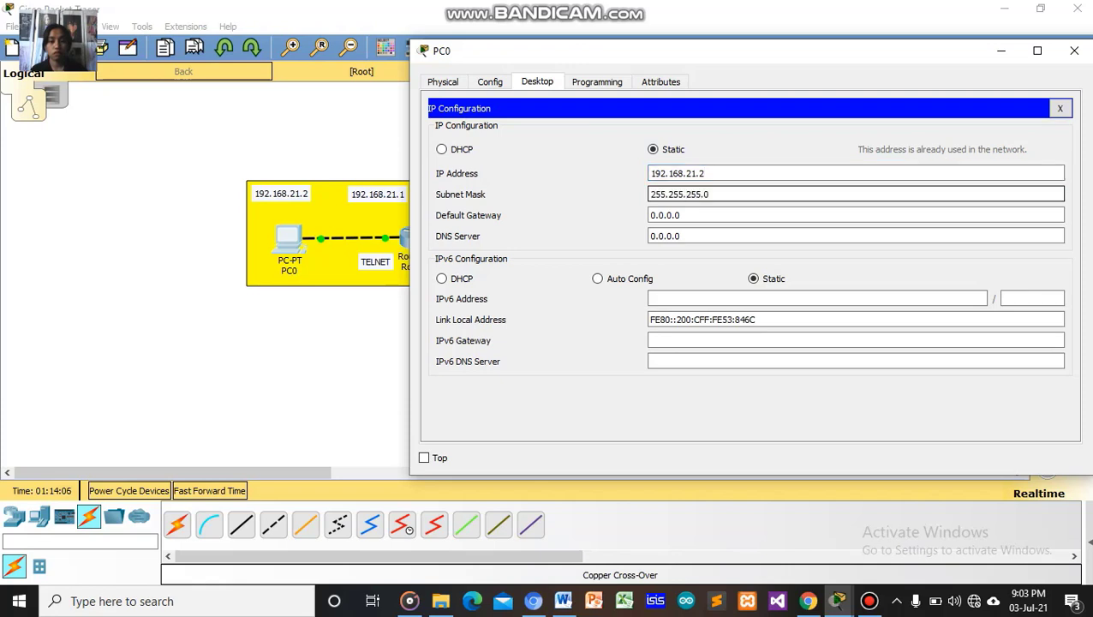
pyautogui.press('Tab')
pyautogui.press('BackSpace')
pyautogui.press('BackSpace')
pyautogui.press('BackSpace')
pyautogui.press('BackSpace')
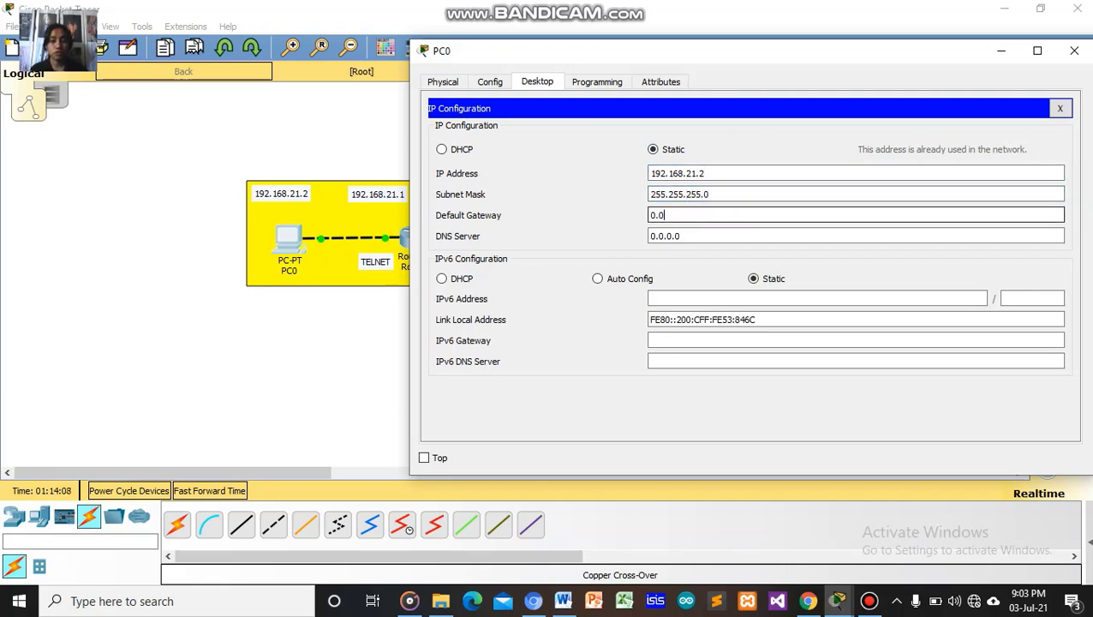
pyautogui.press('BackSpace')
pyautogui.press('BackSpace')
pyautogui.press('BackSpace')
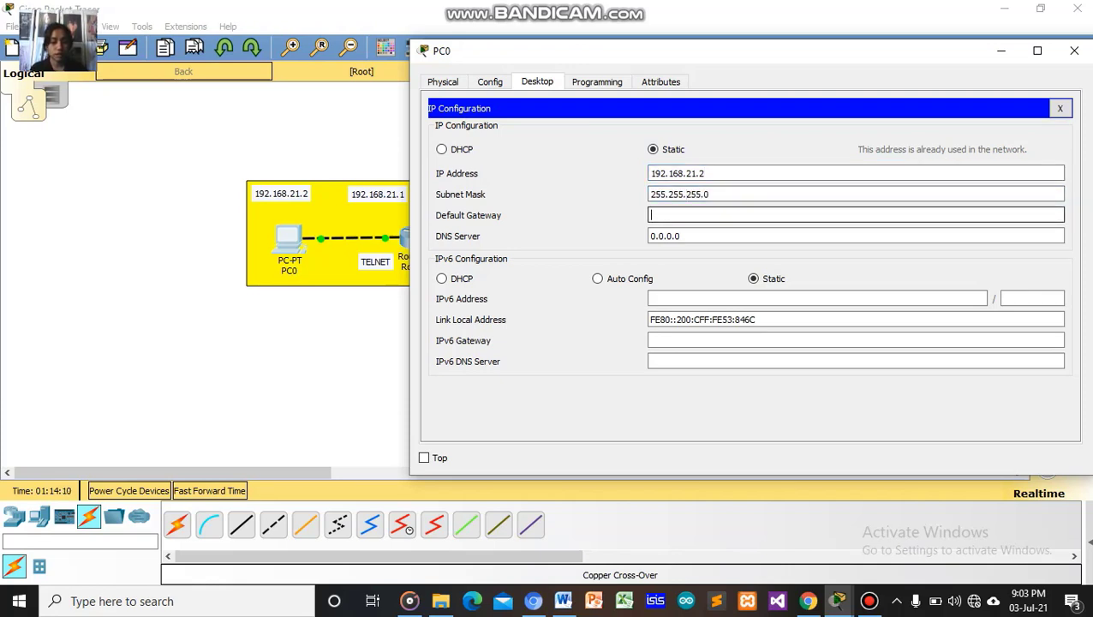
pyautogui.write('1')
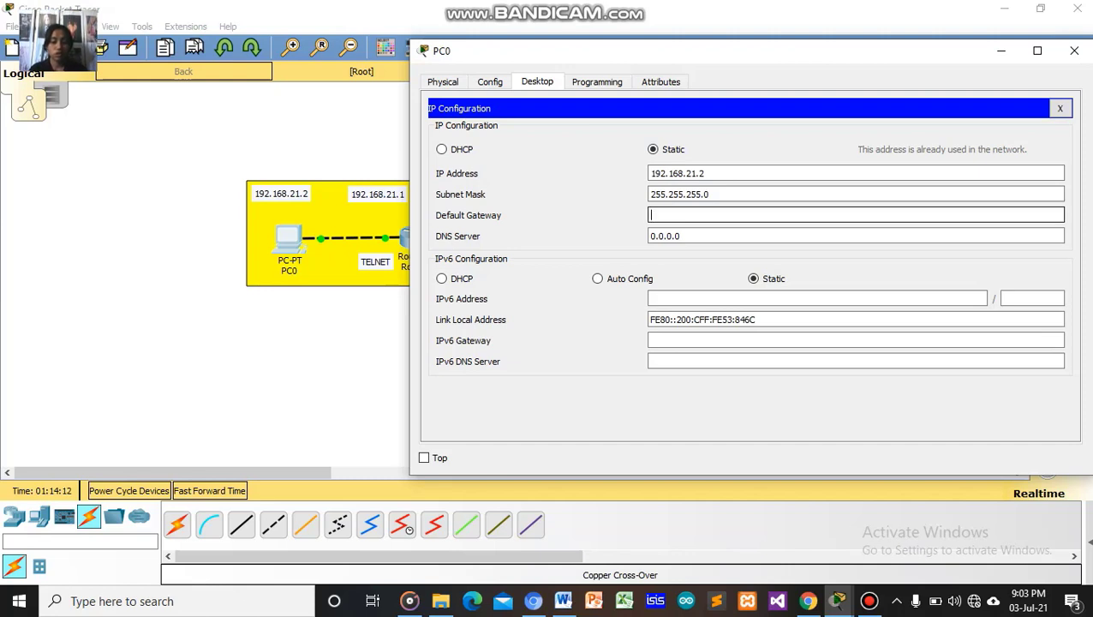
pyautogui.write('9')
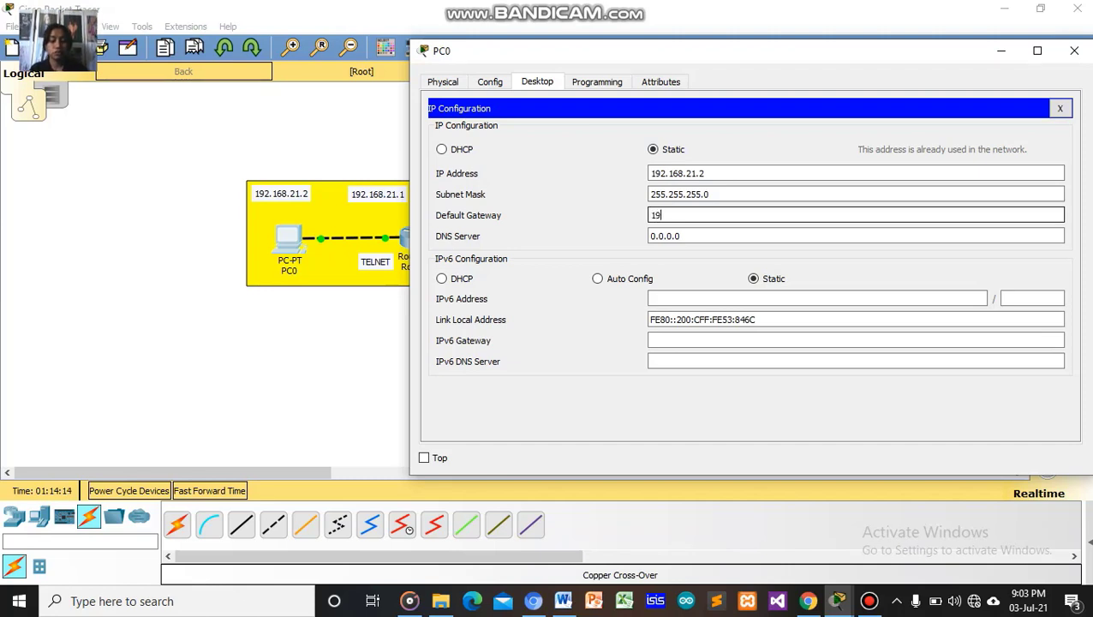
pyautogui.write('2.1')
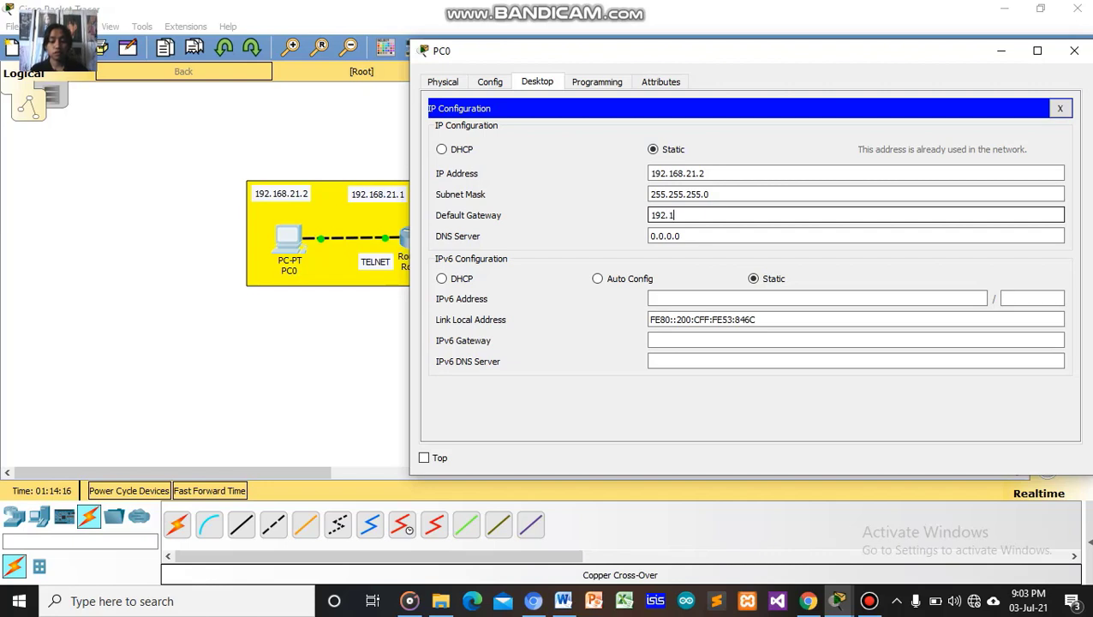
pyautogui.write('68.21.1')
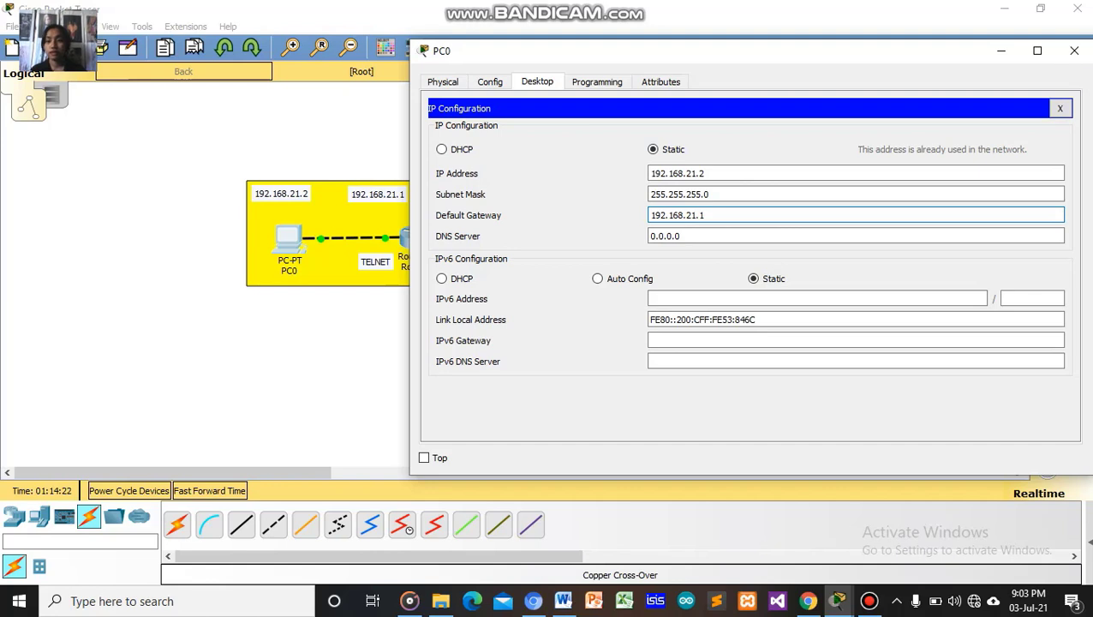
pyautogui.click(1060, 108)
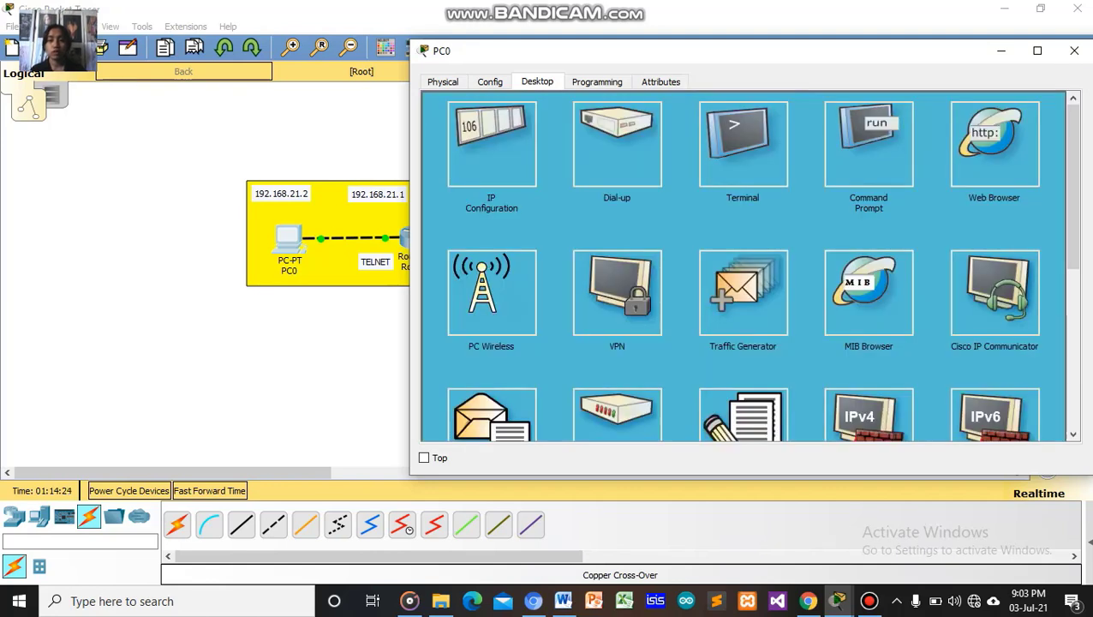
# From PC0's Command Prompt, run 'telnet 192.168.21.1' and submit three empty password attempts.
pyautogui.click(868, 141)
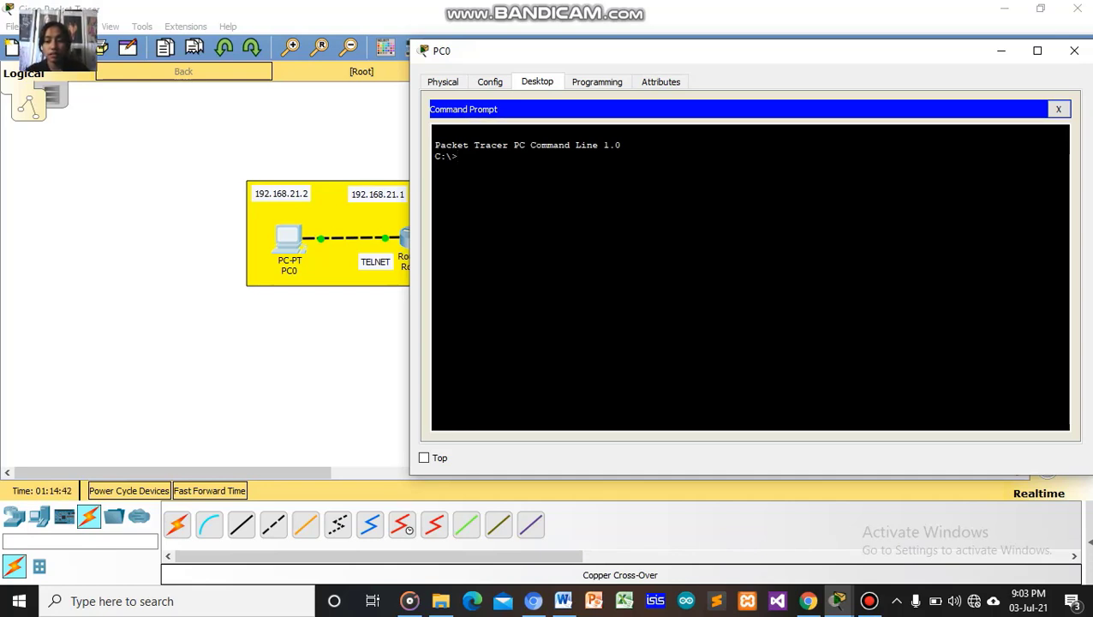
pyautogui.write('t')
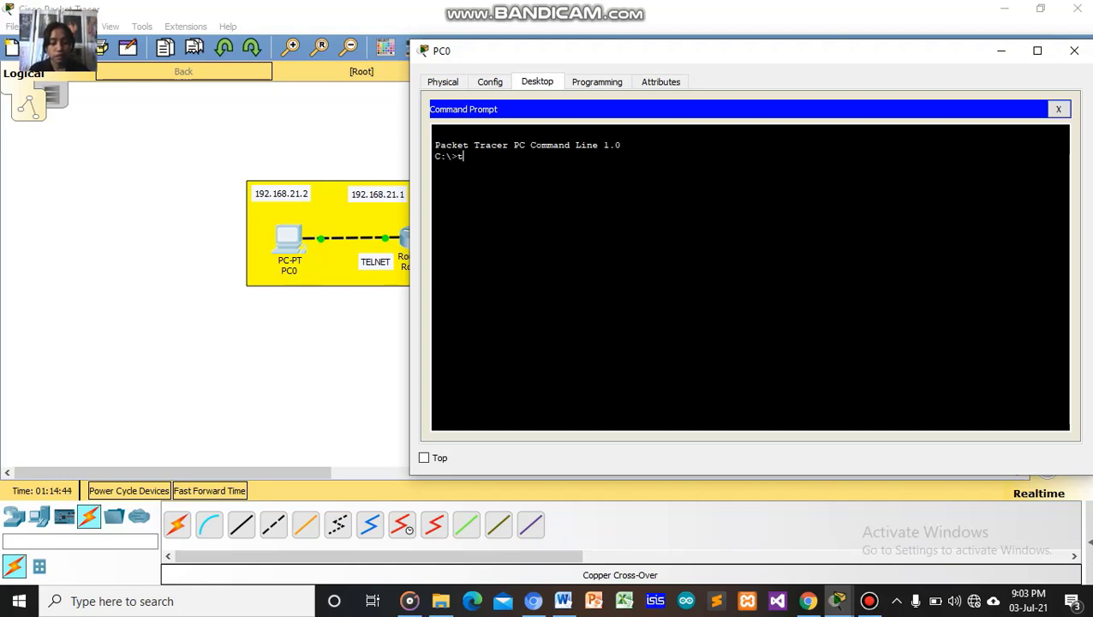
pyautogui.write('elnet')
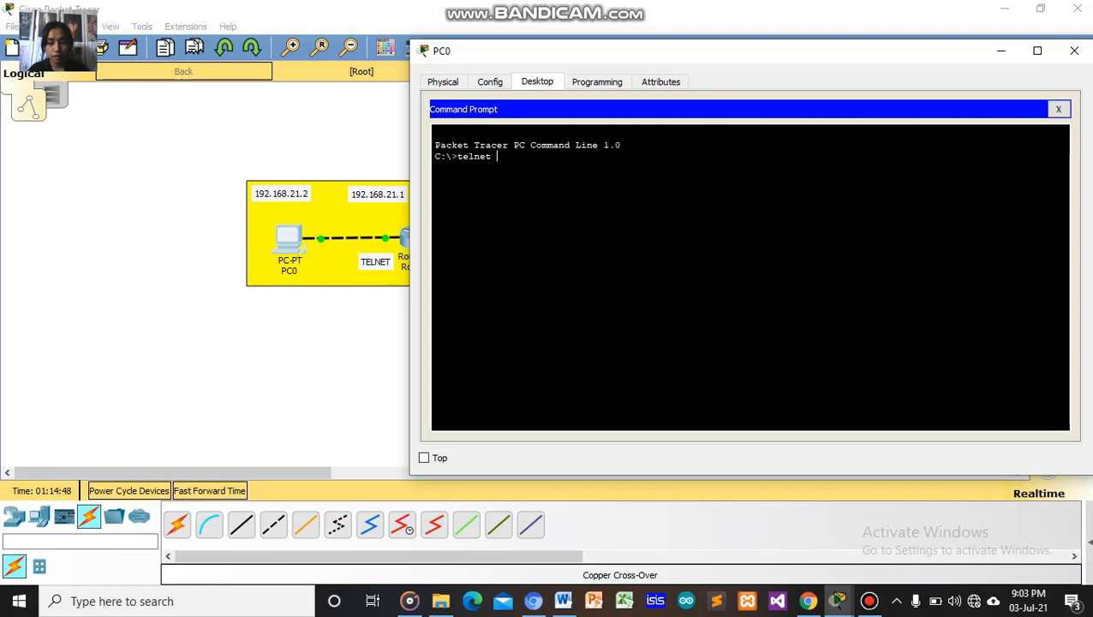
pyautogui.write(' 192')
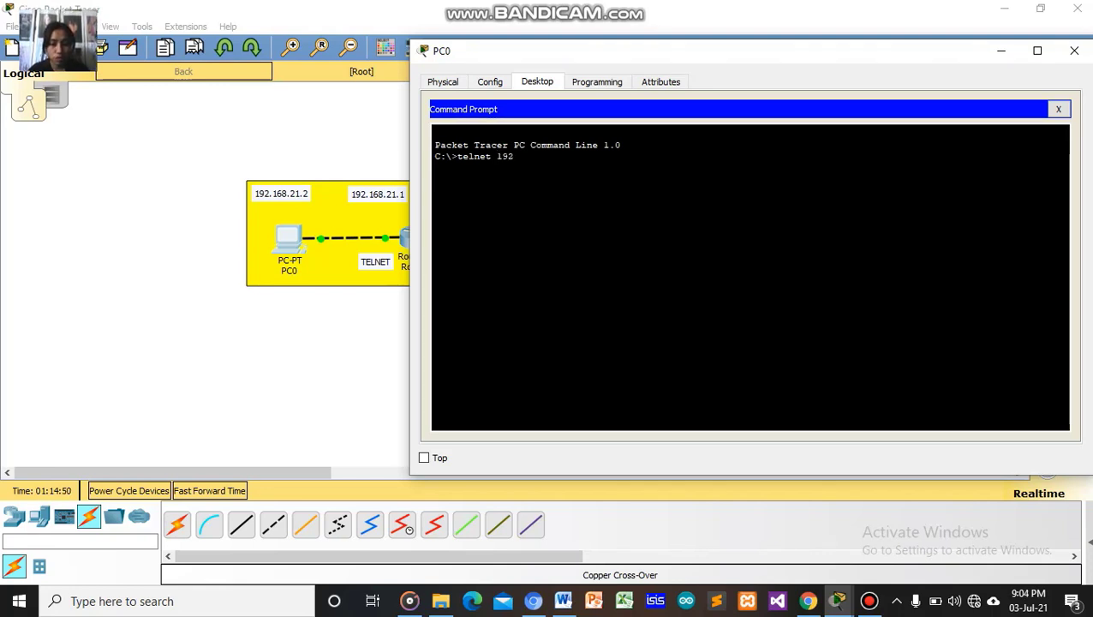
pyautogui.write('.168.')
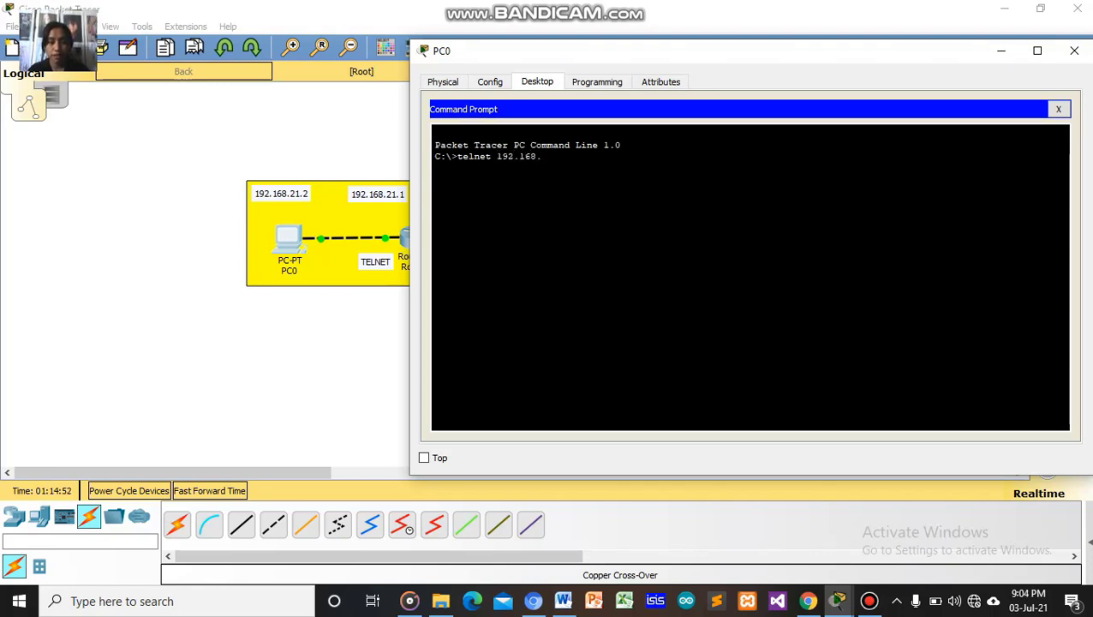
pyautogui.write('21.1')
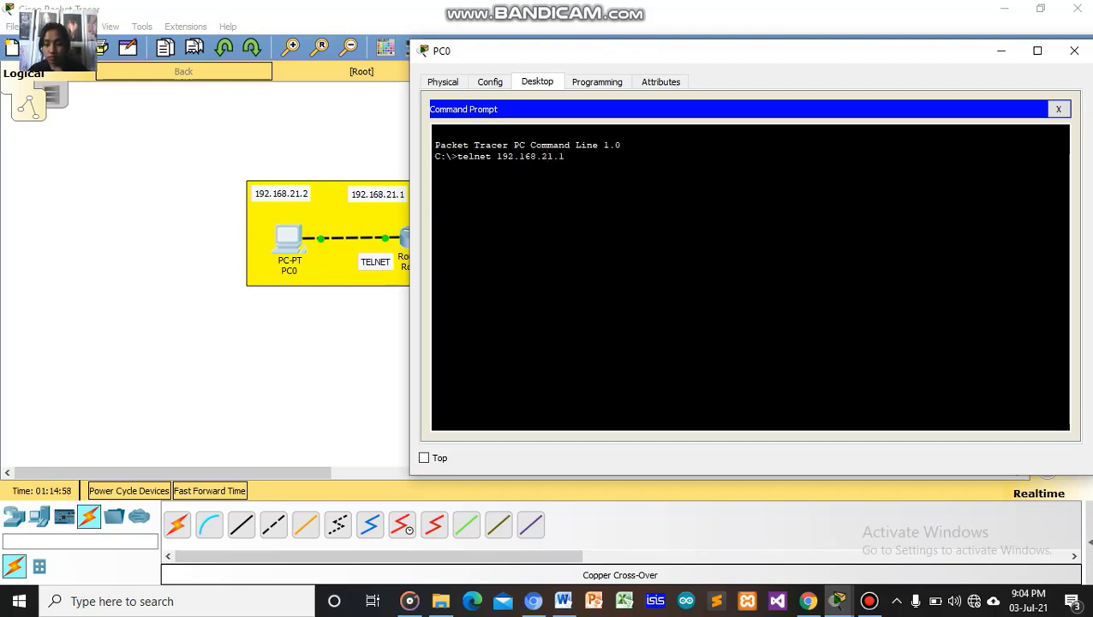
pyautogui.press('Return')
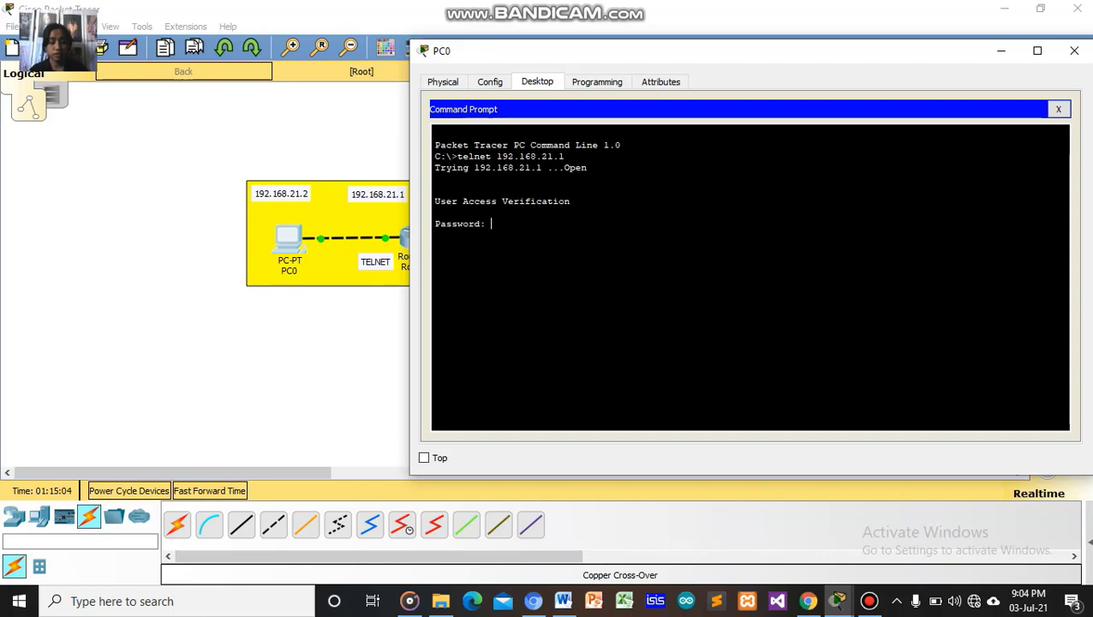
pyautogui.press('Return')
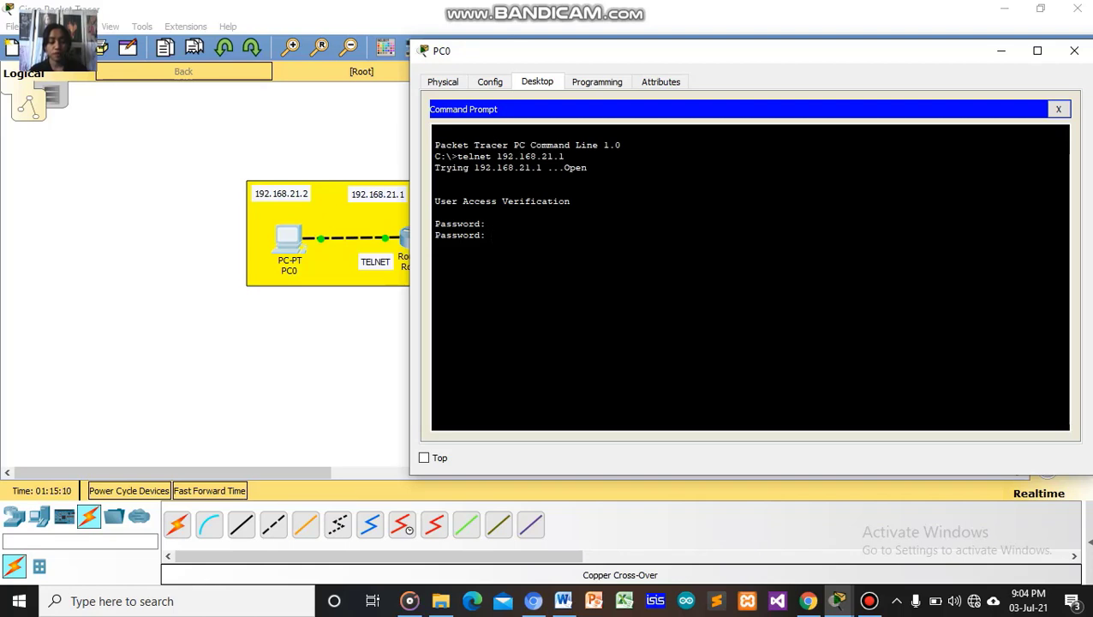
pyautogui.press('Return')
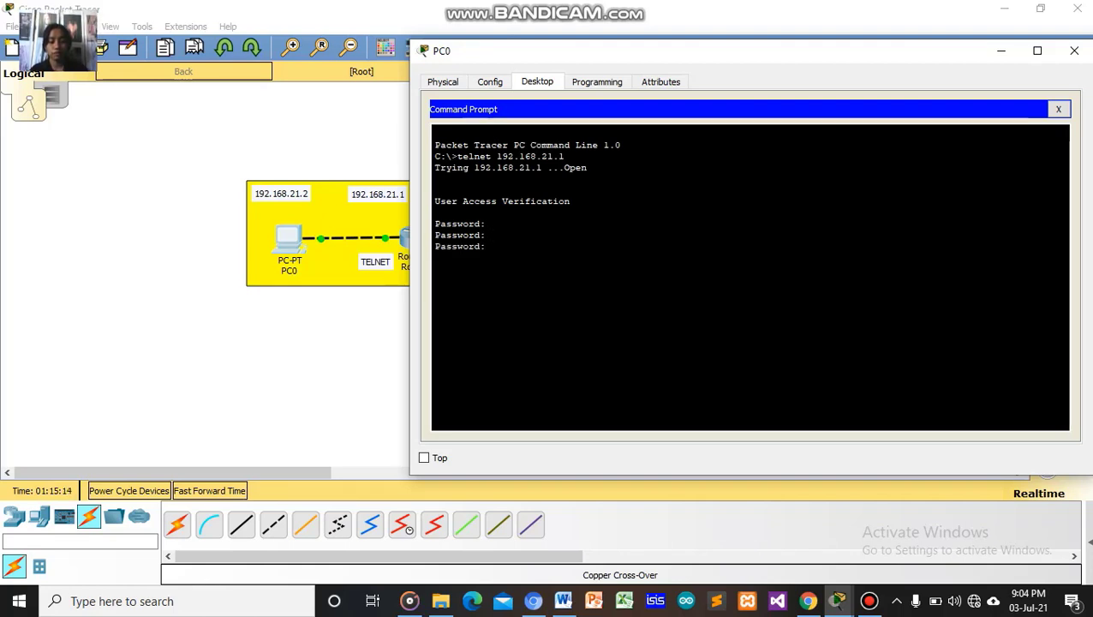
pyautogui.press('Return')
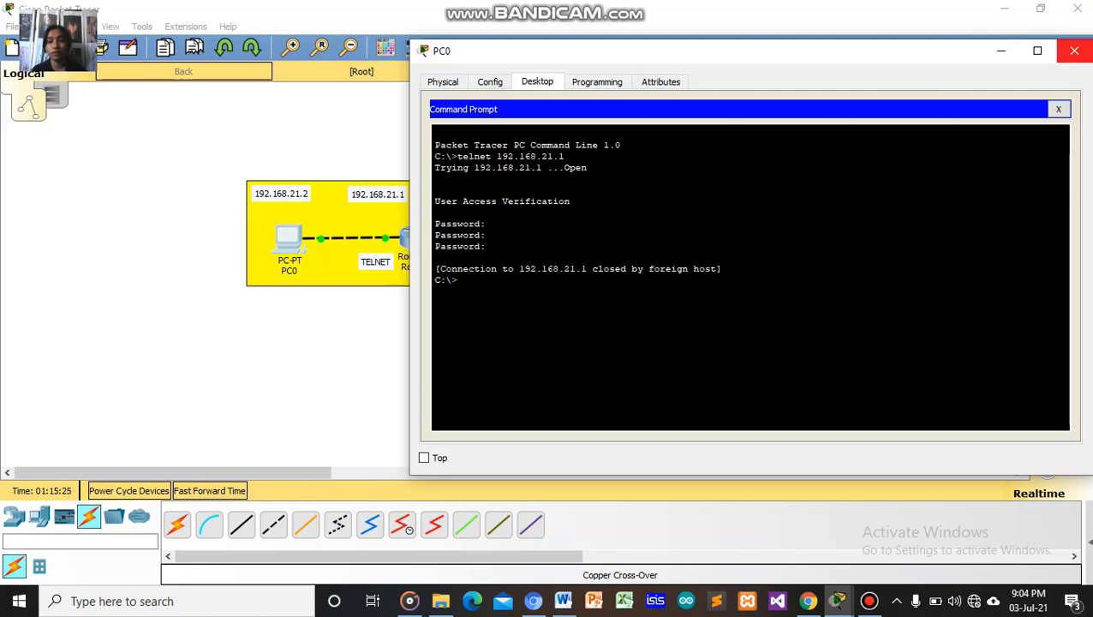
# Send a simple PDU from PC0 to Router0, confirm it succeeded, then open Router1.
pyautogui.click(1074, 50)
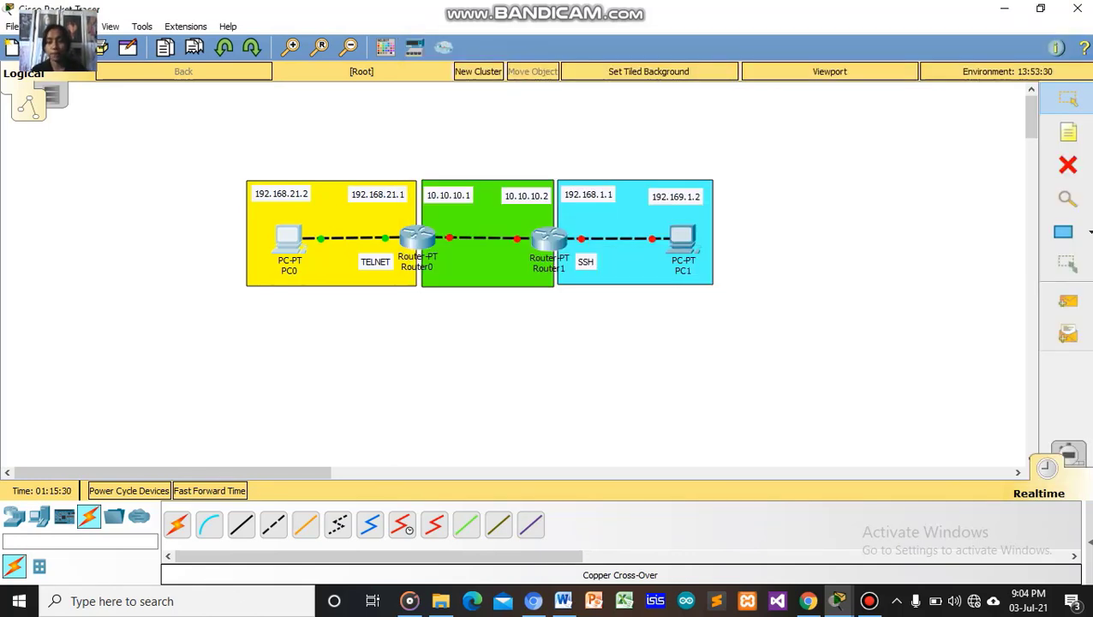
pyautogui.click(1068, 300)
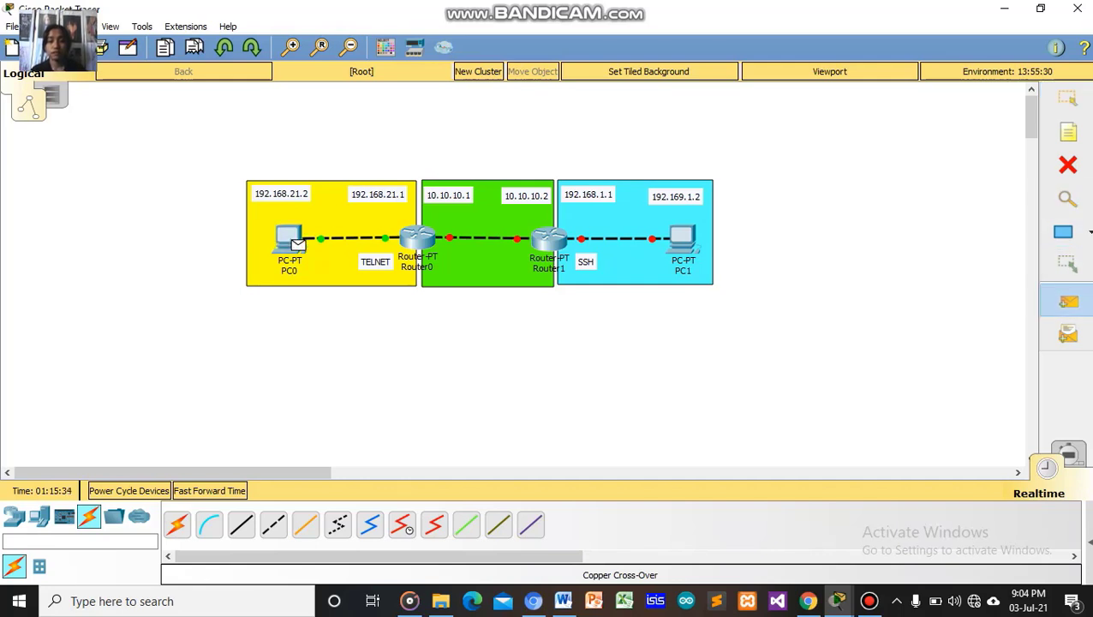
pyautogui.press('Escape')
pyautogui.click(1090, 541)
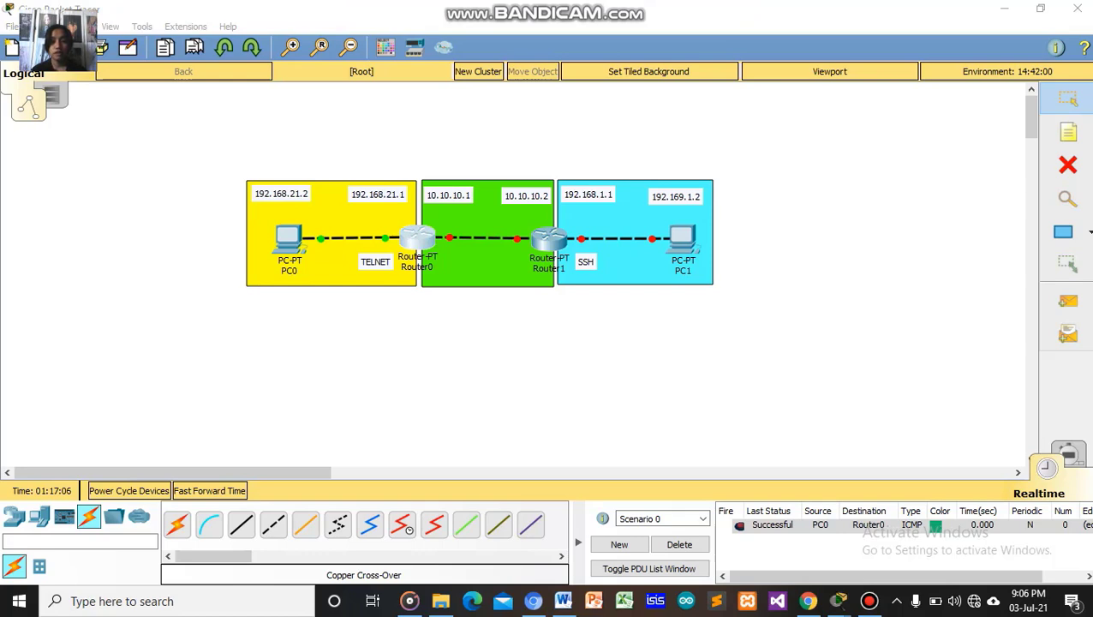
pyautogui.click(548, 239)
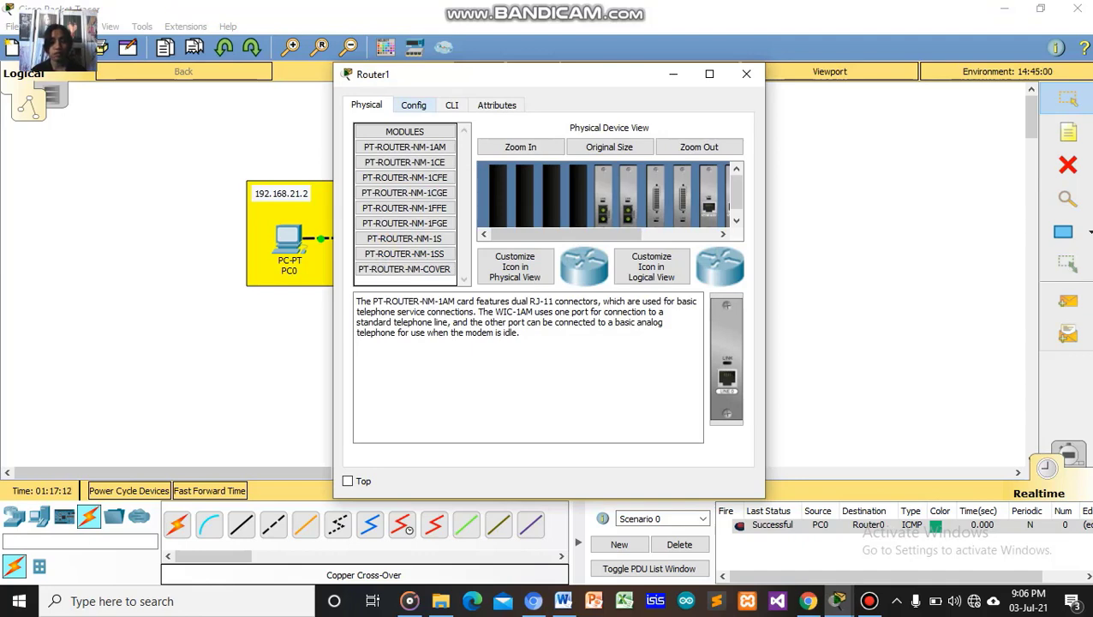
# In Router1's CLI, decline initial setup and reach global configuration with 'en' and 'conf t'.
pyautogui.click(452, 104)
pyautogui.write('n')
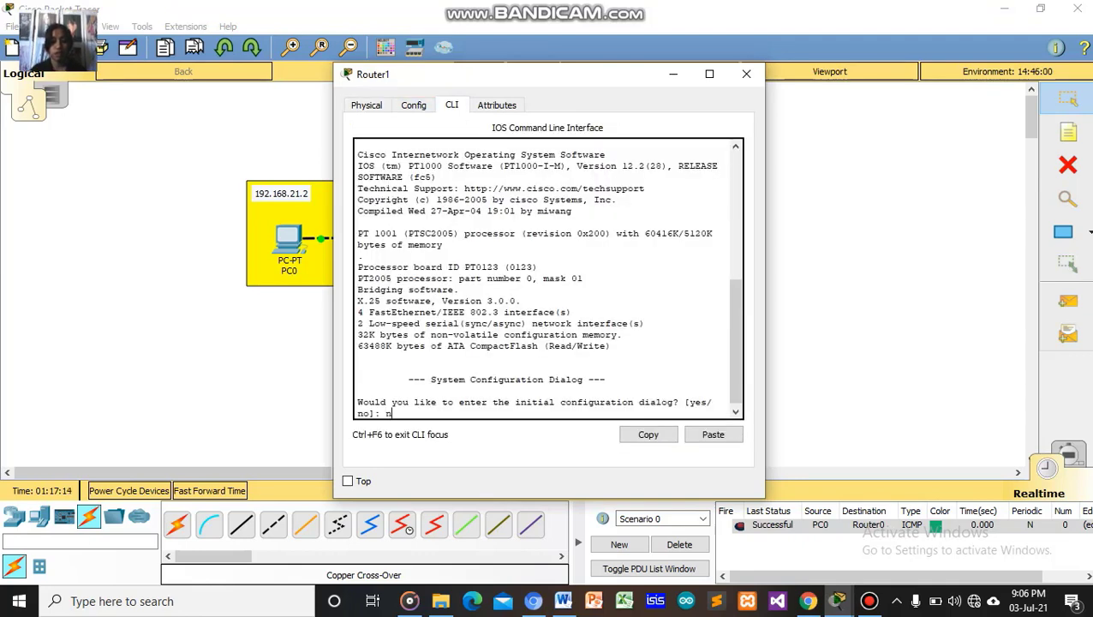
pyautogui.write('o')
pyautogui.press('Return')
pyautogui.press('Return')
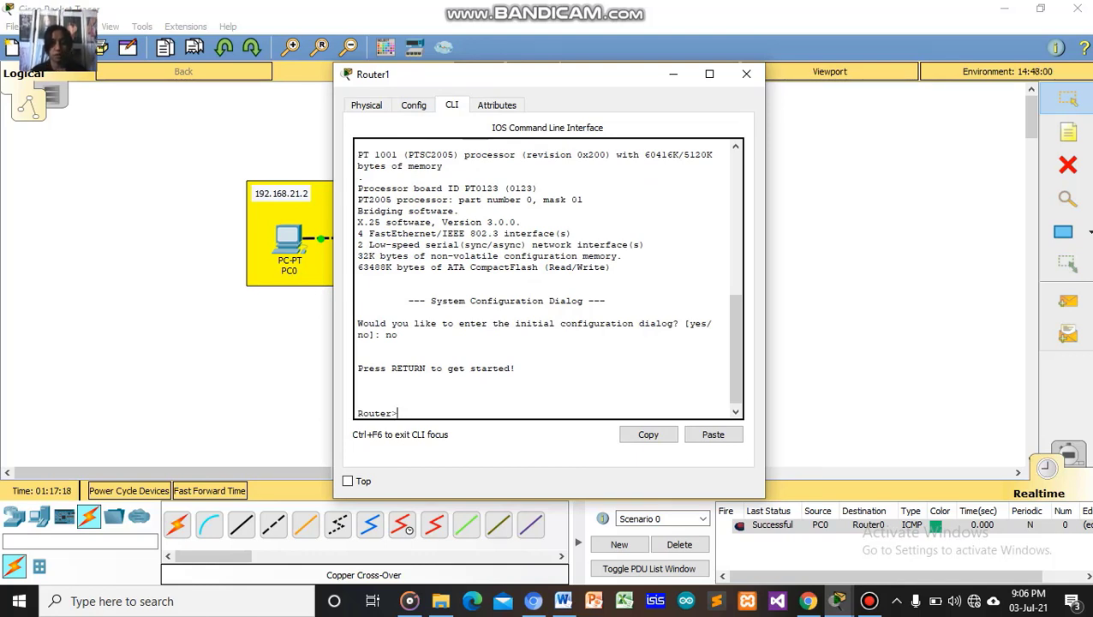
pyautogui.write('en')
pyautogui.press('Return')
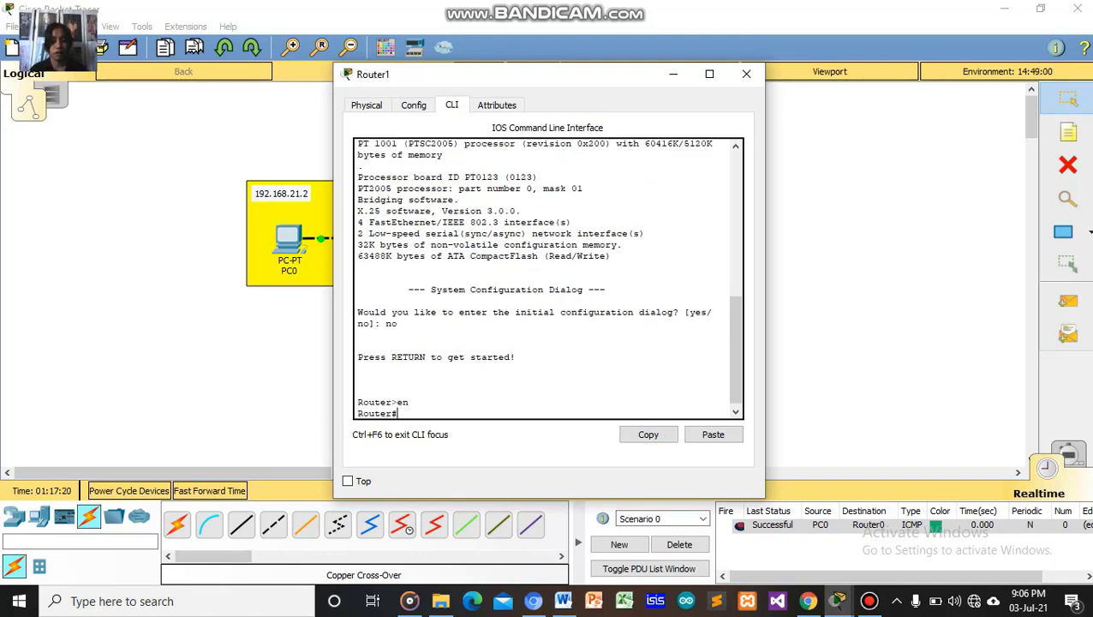
pyautogui.write('con')
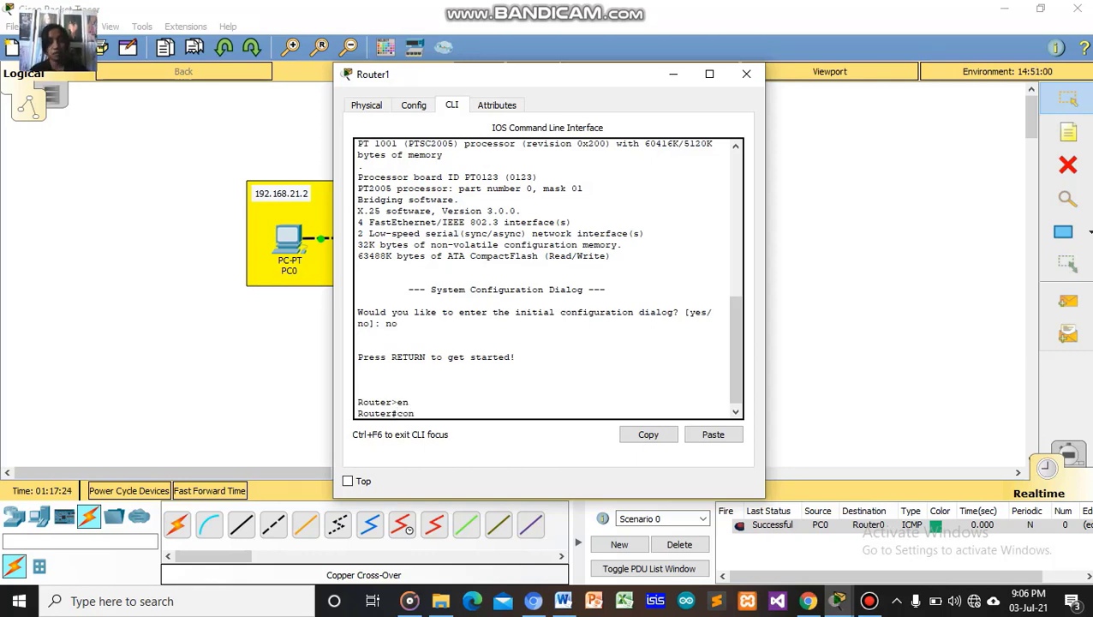
pyautogui.write('f t')
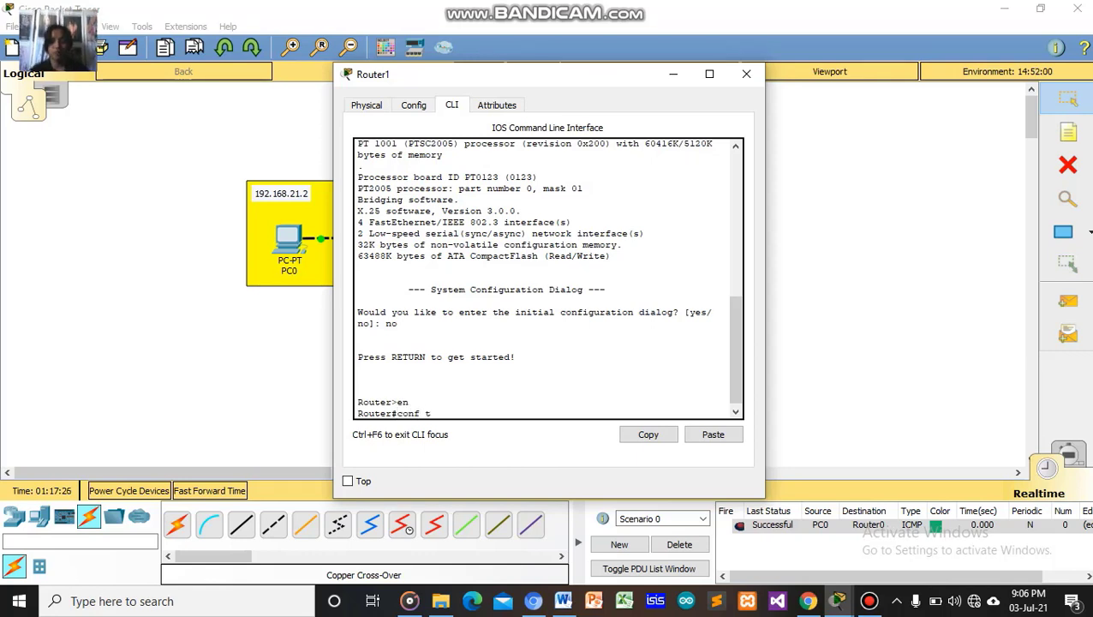
pyautogui.press('Return')
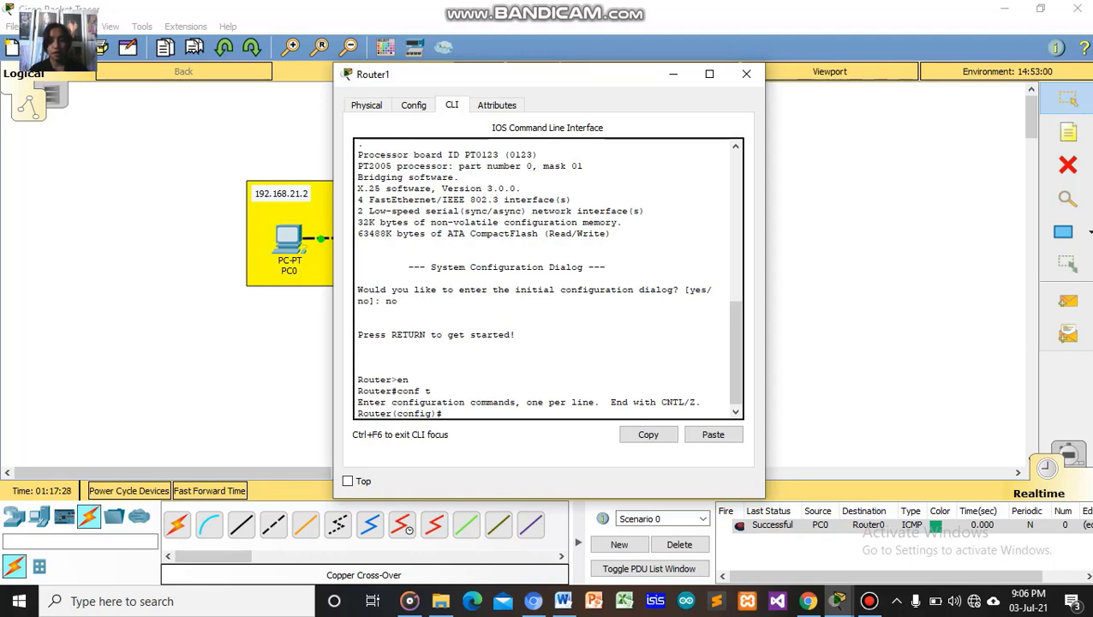
# Enter interface fa0/0 with 'in fa0/0' and begin an 'ip address' command.
pyautogui.write('i')
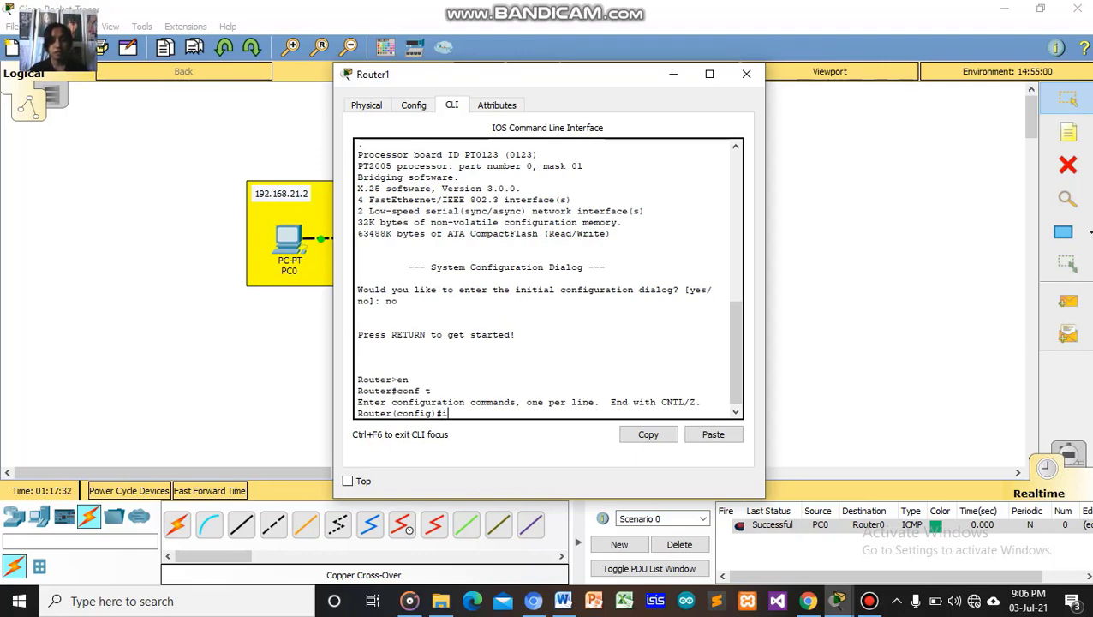
pyautogui.write('n')
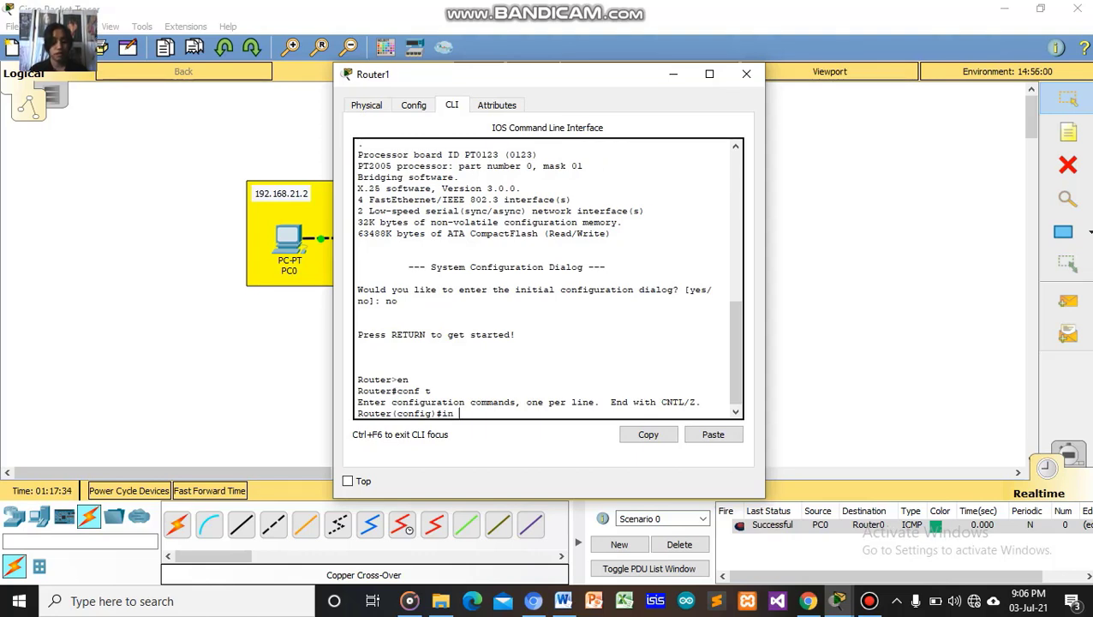
pyautogui.write(' fa')
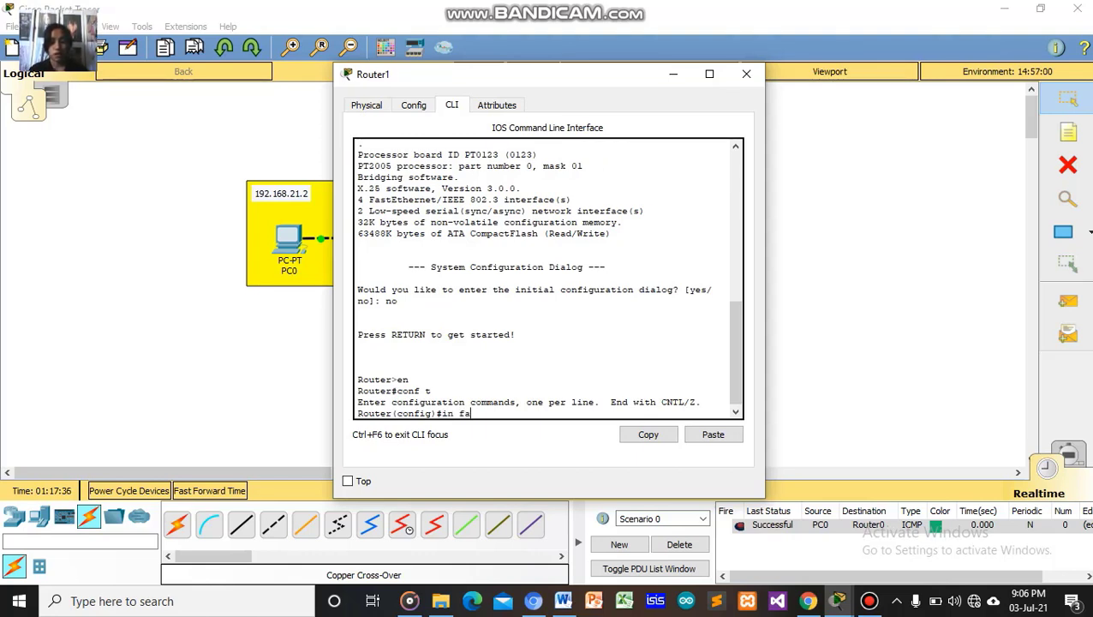
pyautogui.write('0')
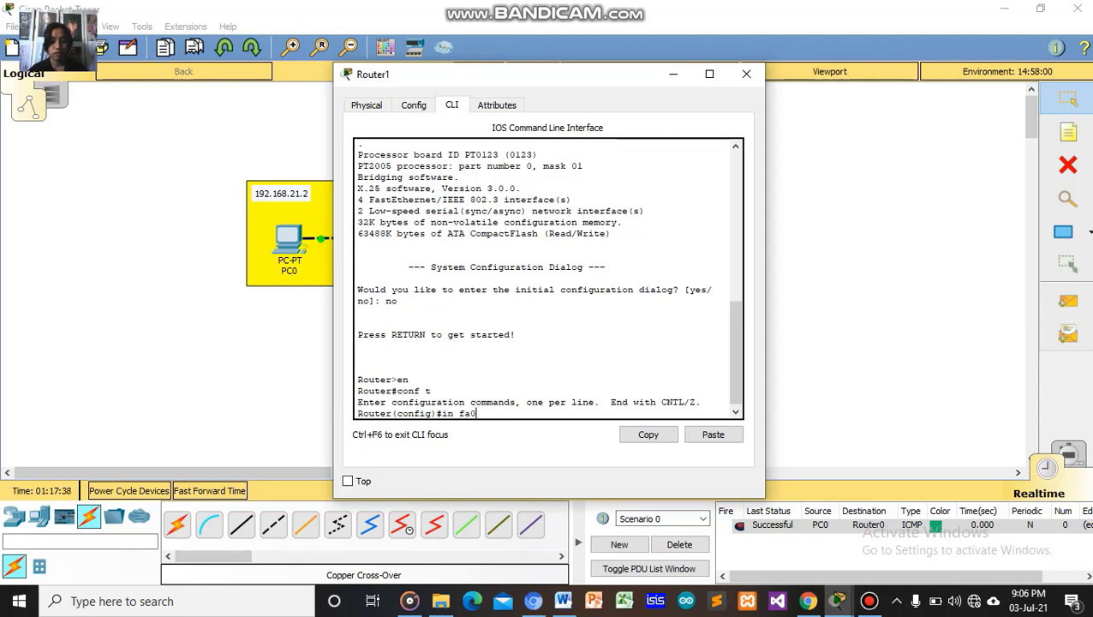
pyautogui.write('/0')
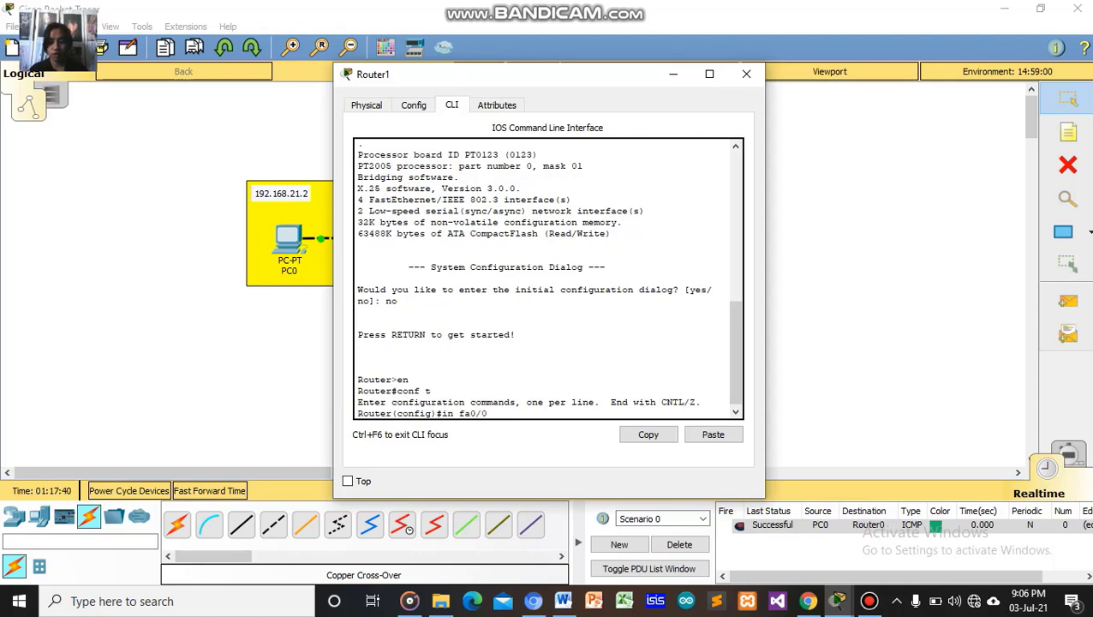
pyautogui.press('Return')
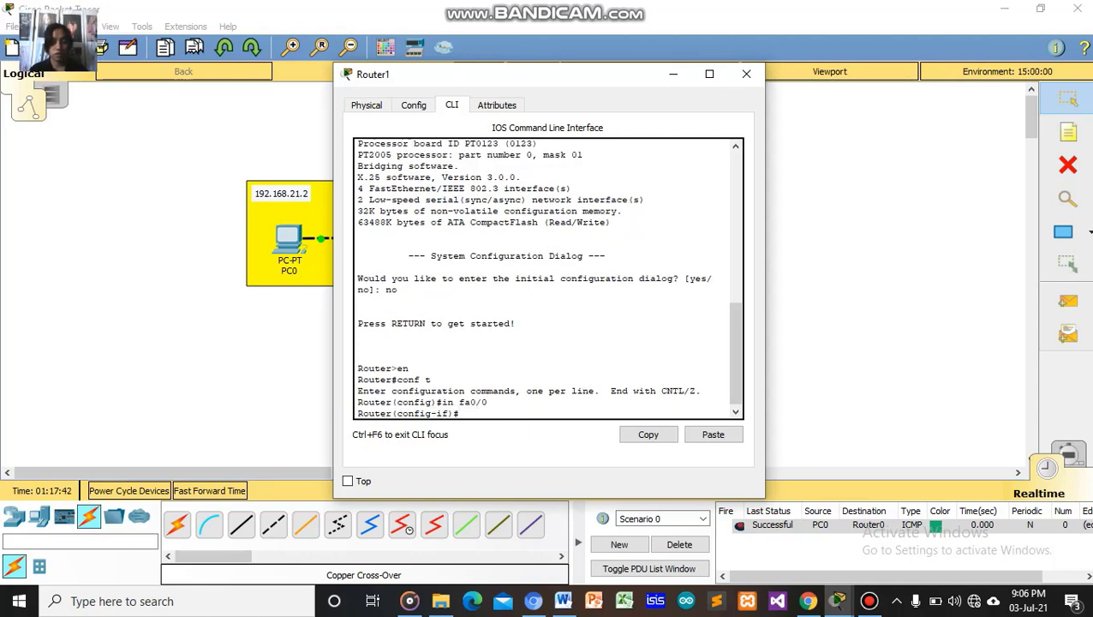
pyautogui.write('ip')
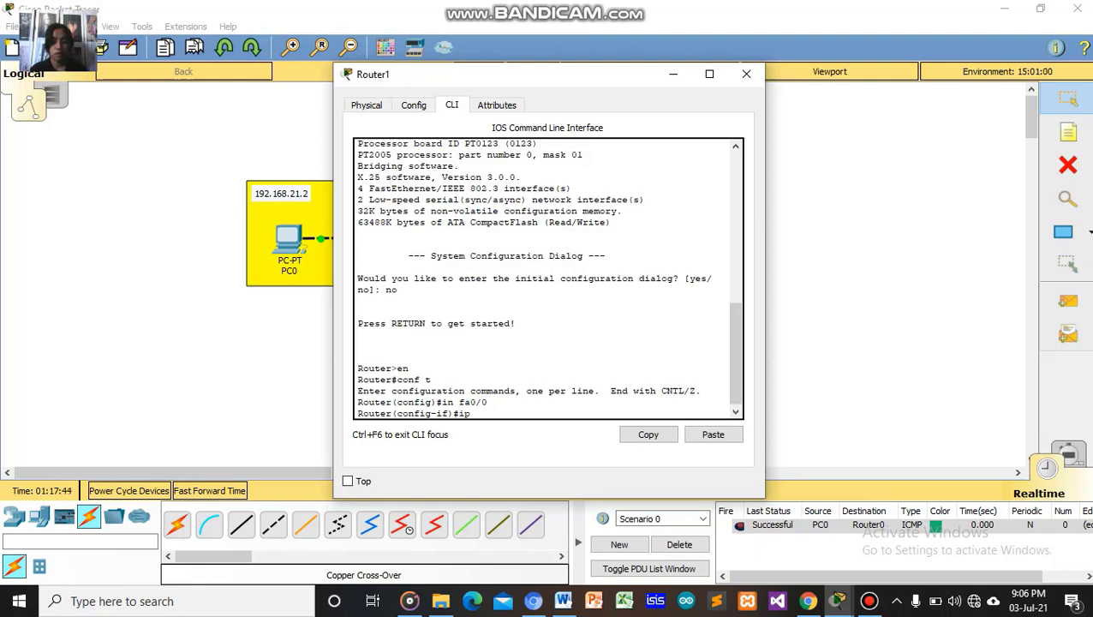
pyautogui.write(' address')
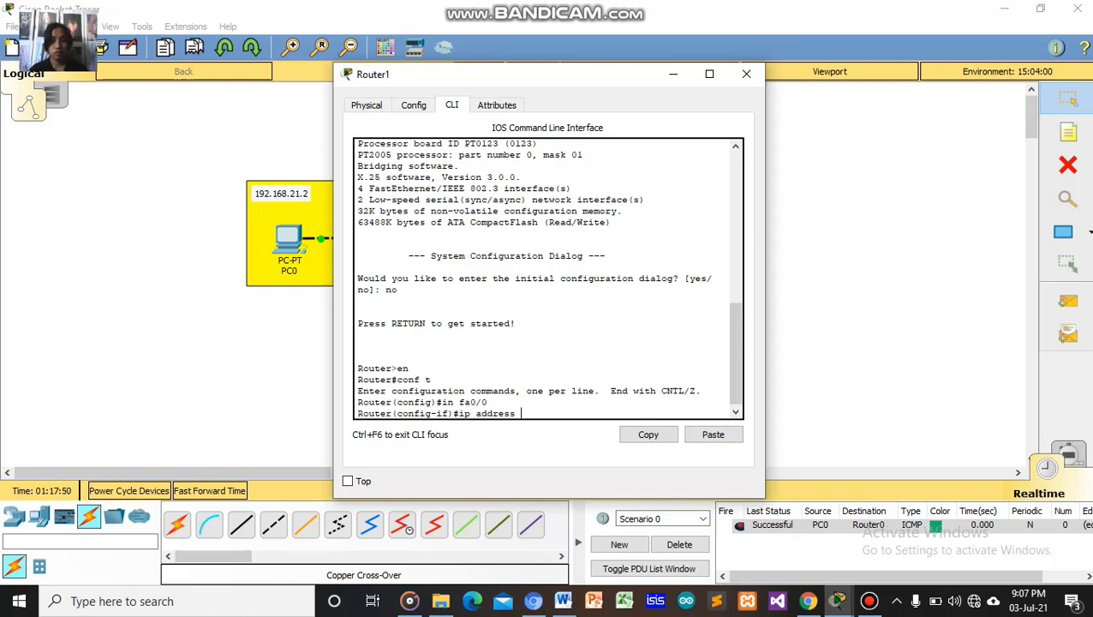
# Assign fa0/0 the address 10.10.10.2 255.0.0.0 and bring it up with 'no sh'.
pyautogui.moveTo(544, 75); pyautogui.dragTo(261, 91)
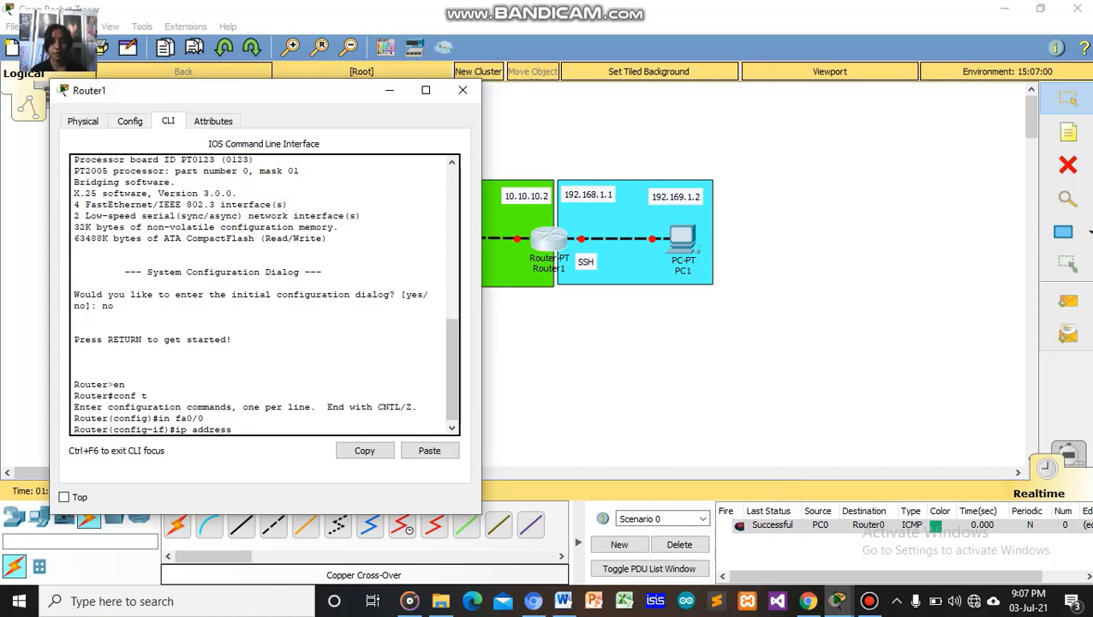
pyautogui.moveTo(303, 96); pyautogui.dragTo(300, 51)
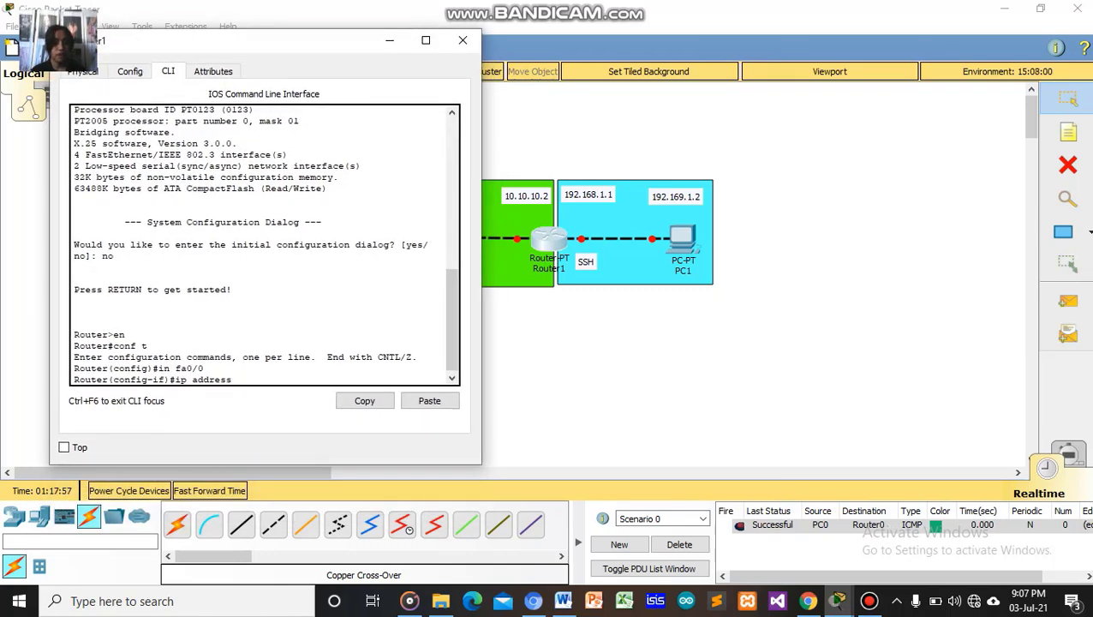
pyautogui.write('1')
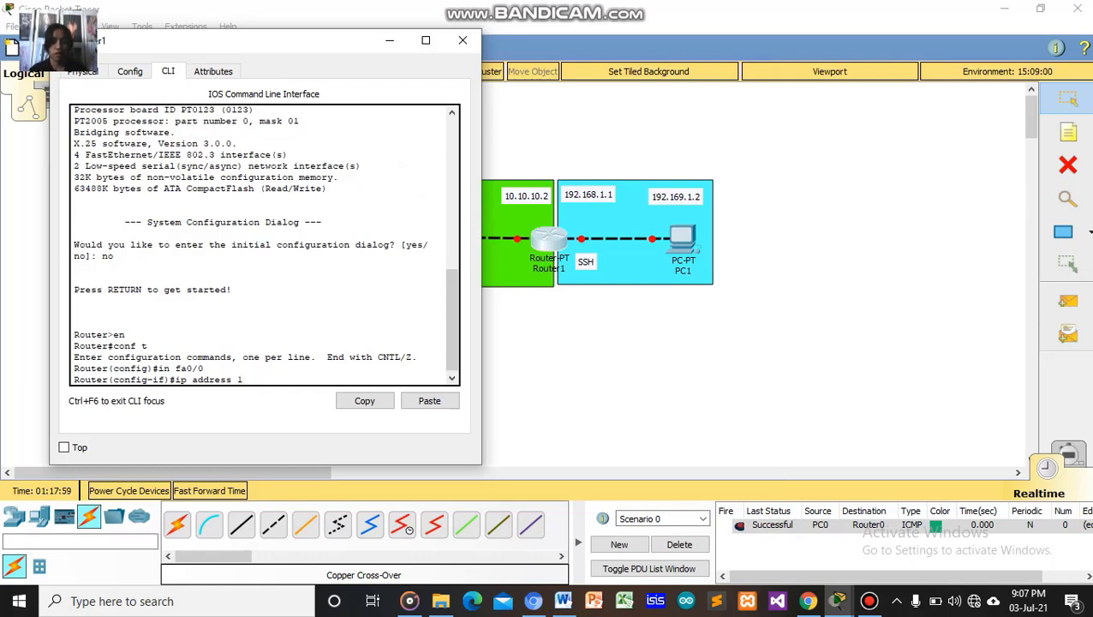
pyautogui.press('BackSpace')
pyautogui.write('10.10.10')
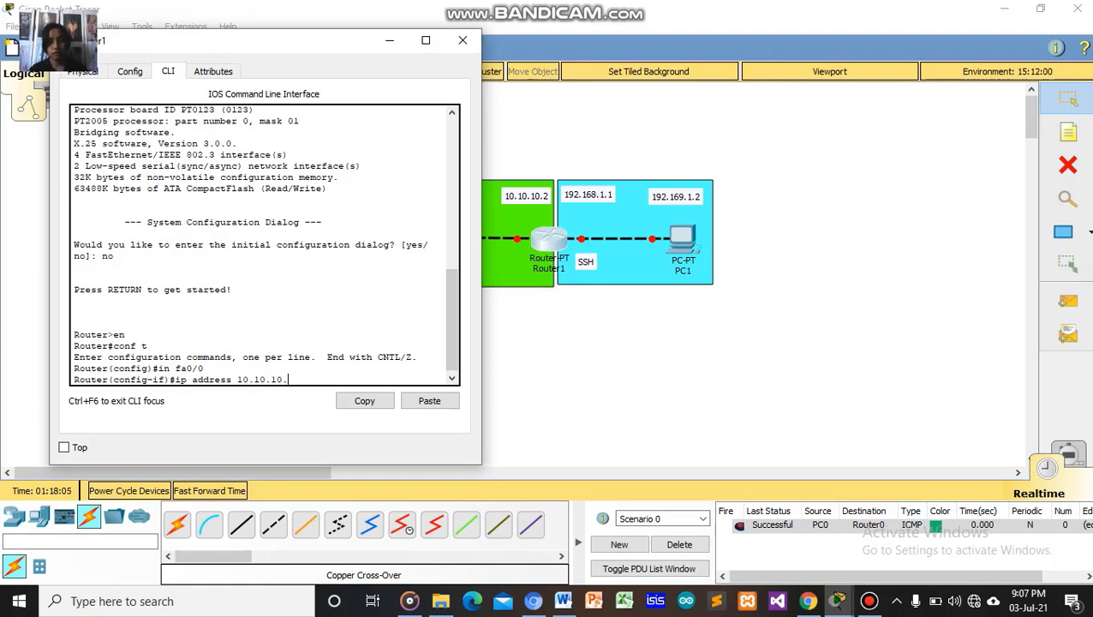
pyautogui.write('.2 2')
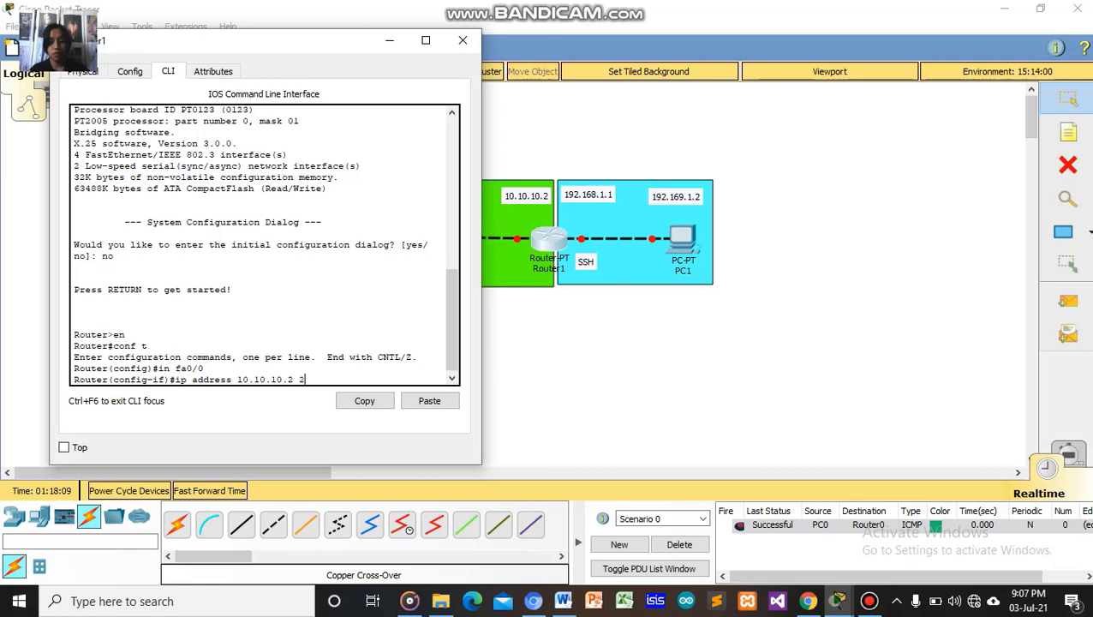
pyautogui.write('55')
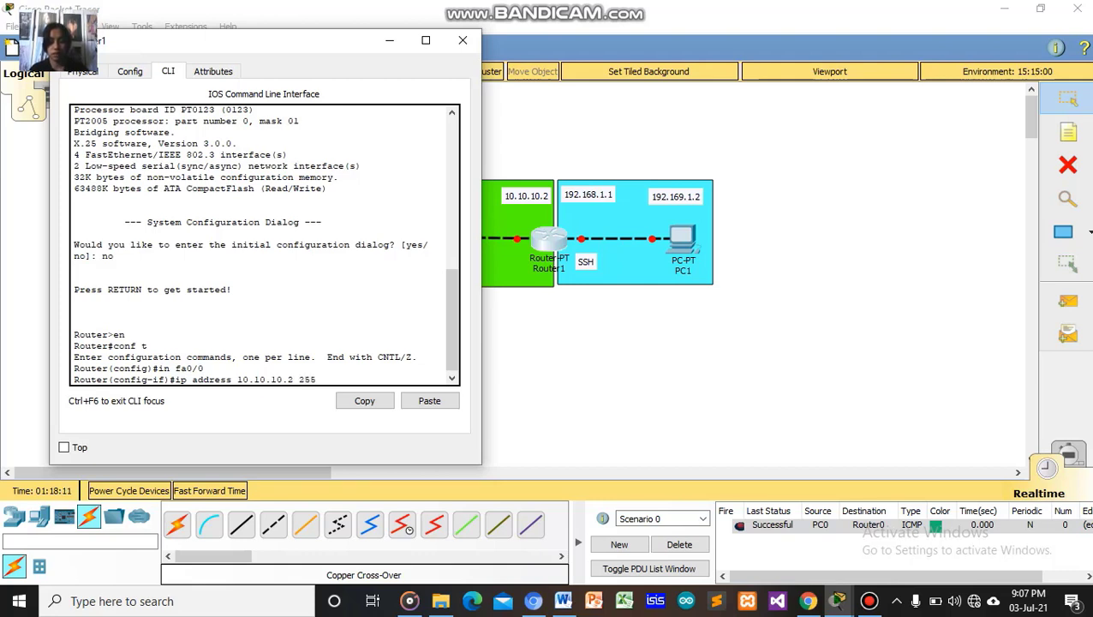
pyautogui.write('.0.0.')
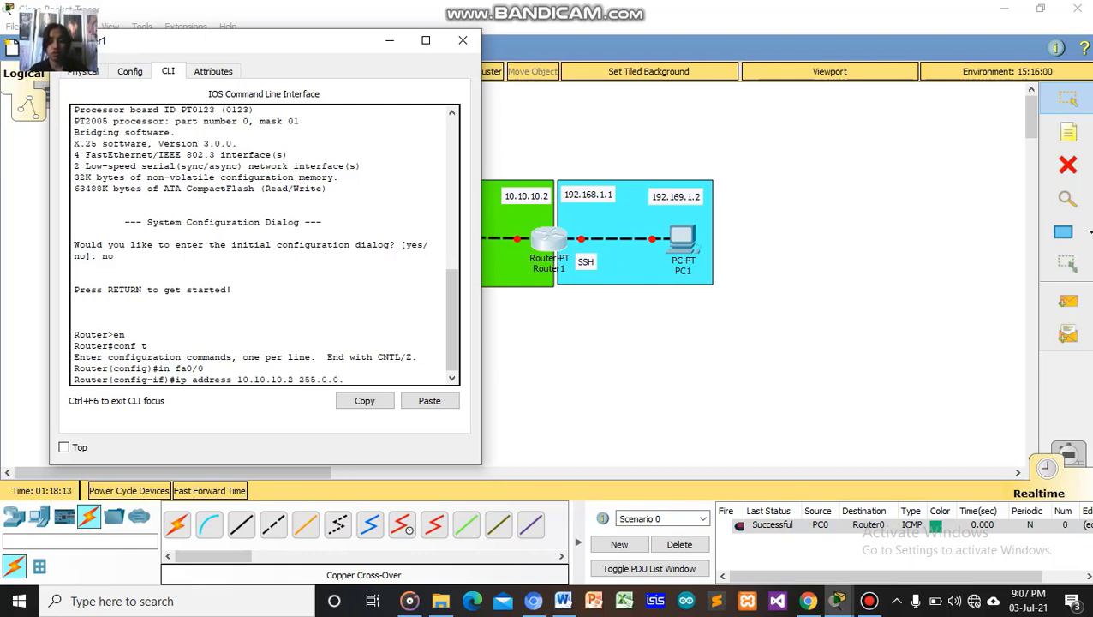
pyautogui.write('0')
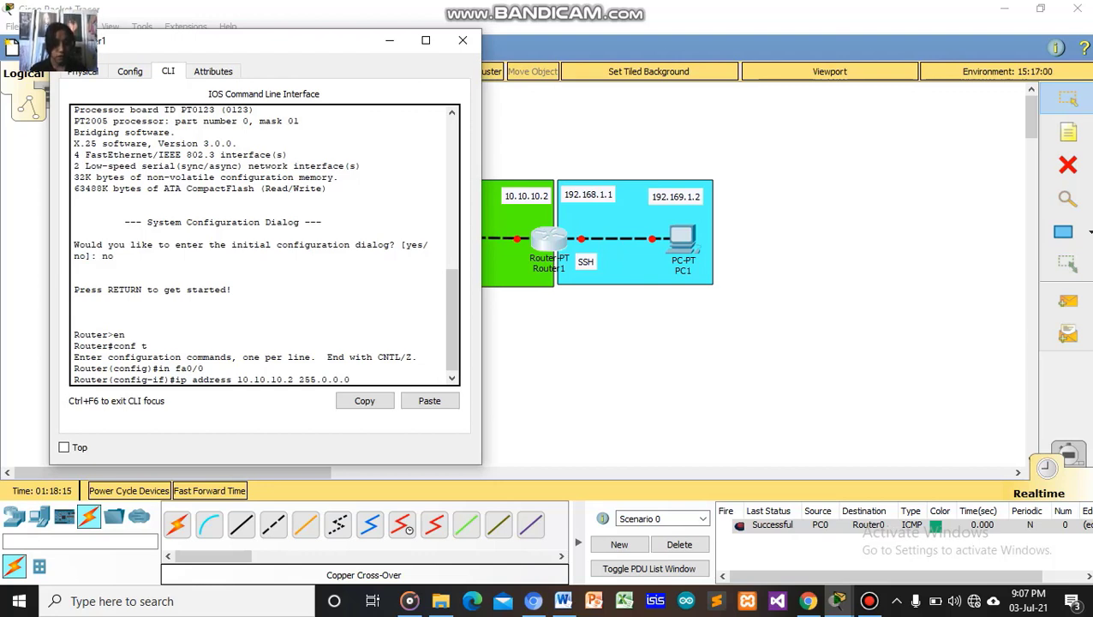
pyautogui.press('Return')
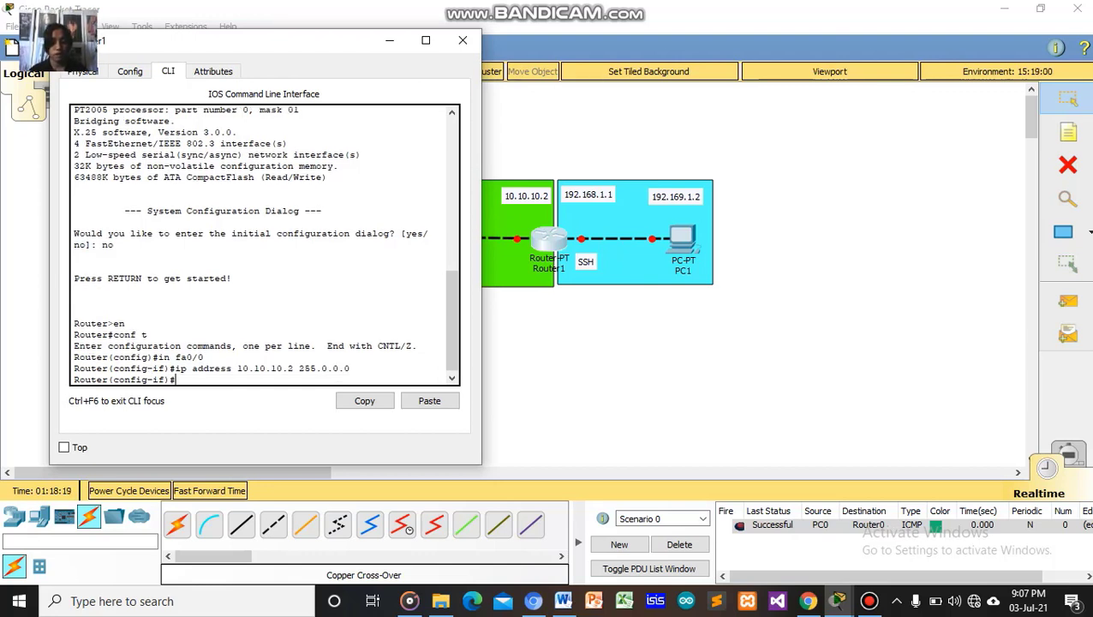
pyautogui.write('no')
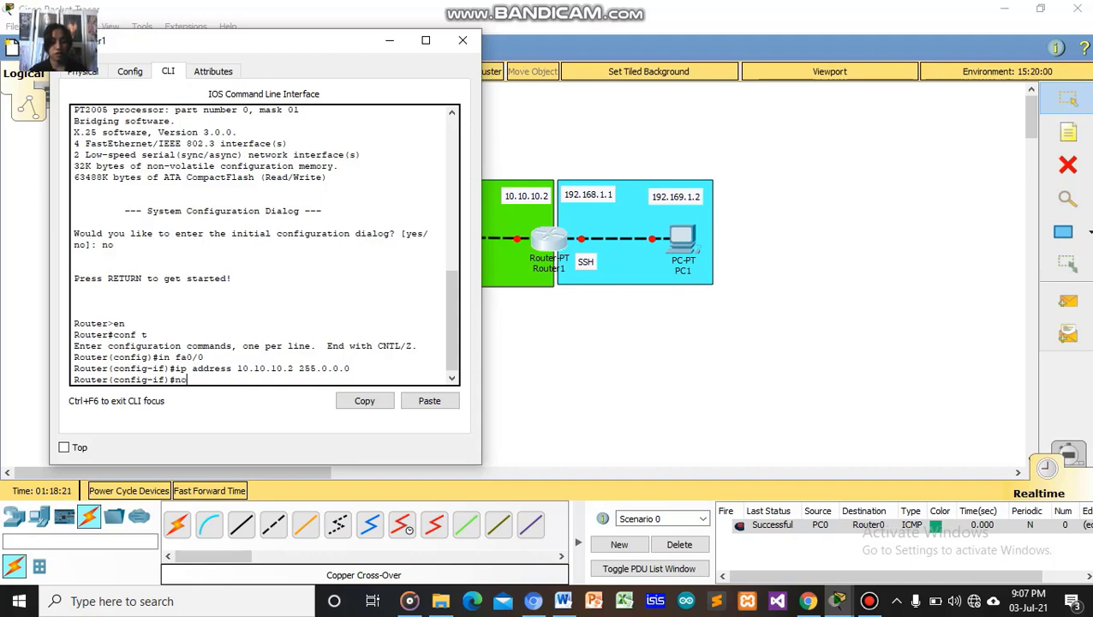
pyautogui.write(' sh')
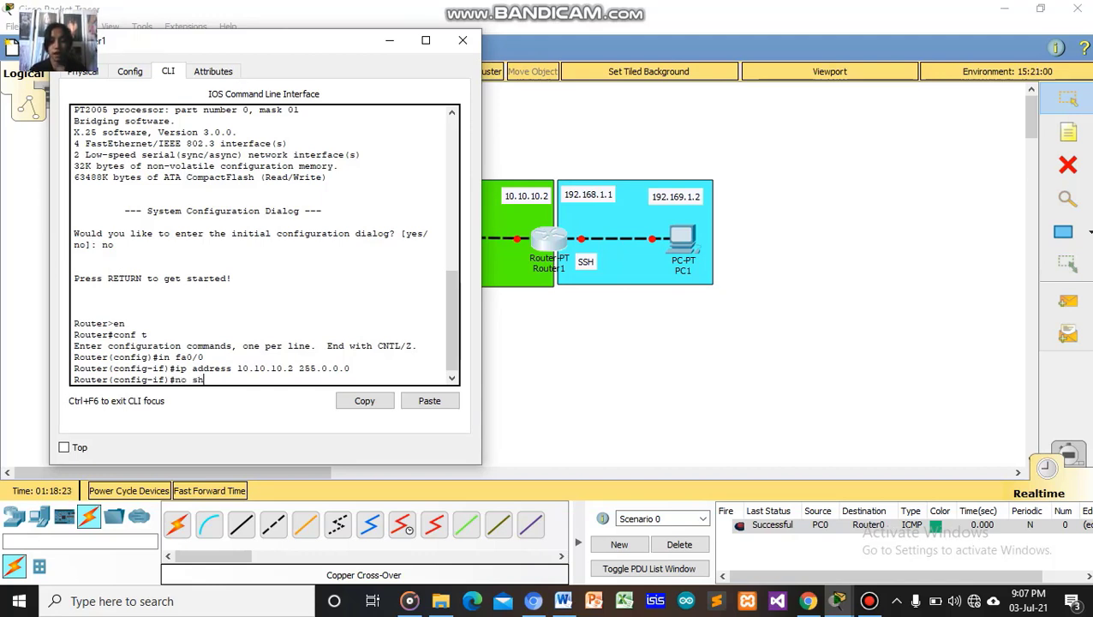
pyautogui.press('Return')
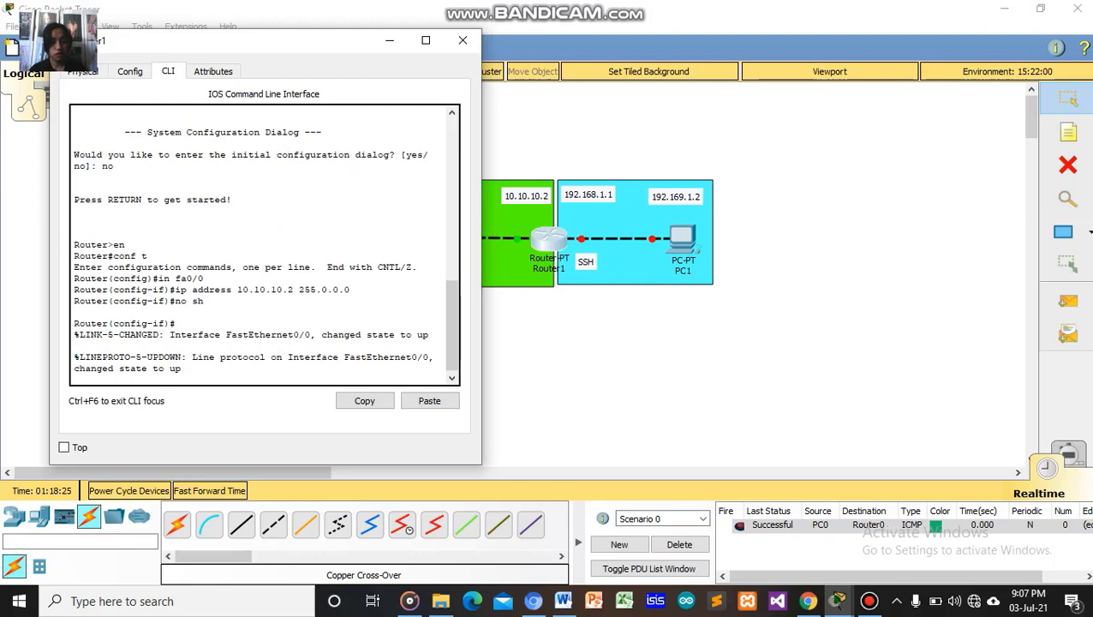
pyautogui.press('Return')
# Exit fa0/0 and enter interface configuration for fa1/0 with 'int fa1/0'.
pyautogui.write('ex')
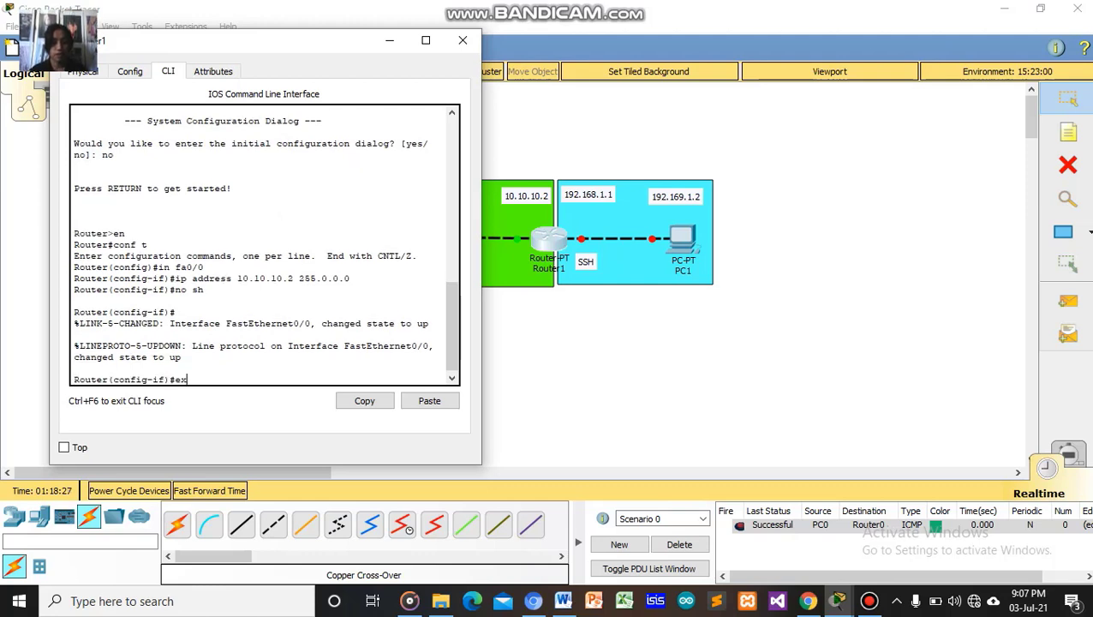
pyautogui.press('Return')
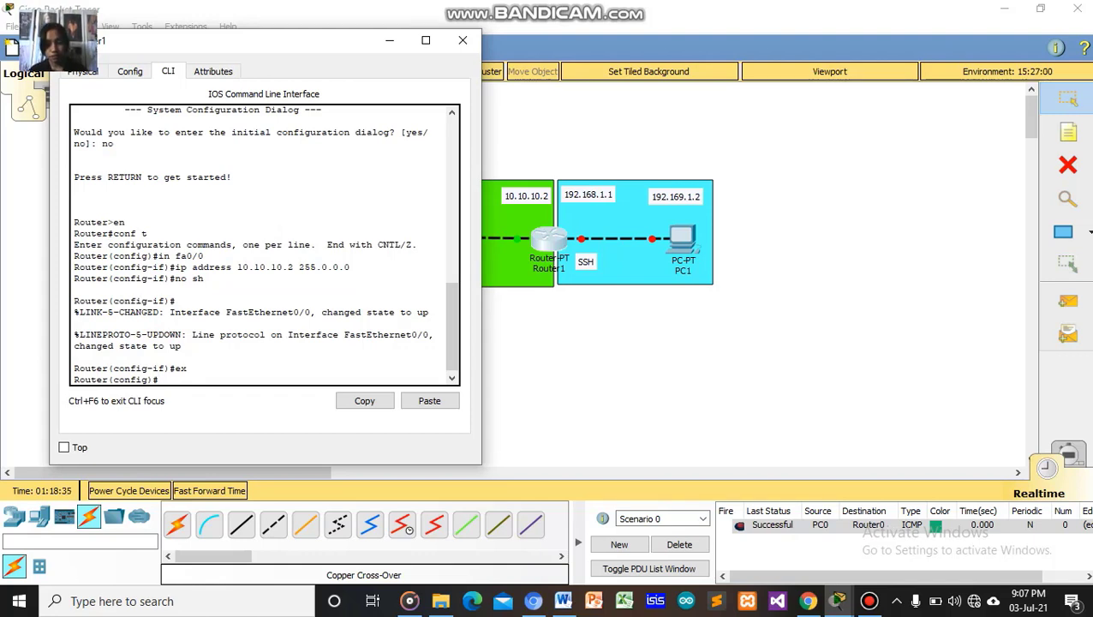
pyautogui.write('in')
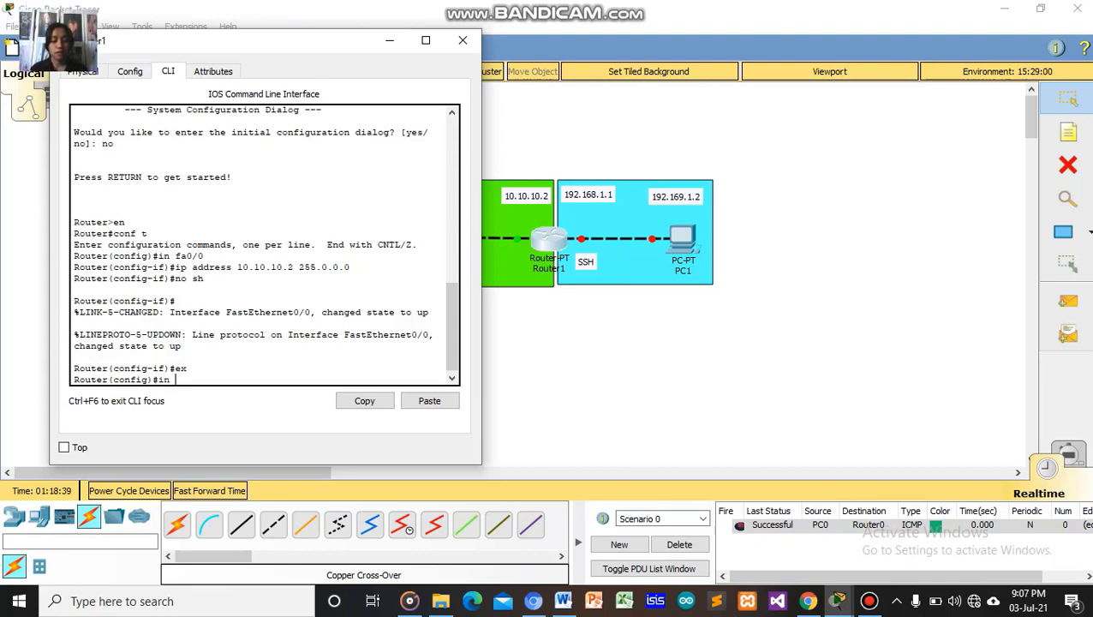
pyautogui.press('BackSpace')
pyautogui.write('t fa')
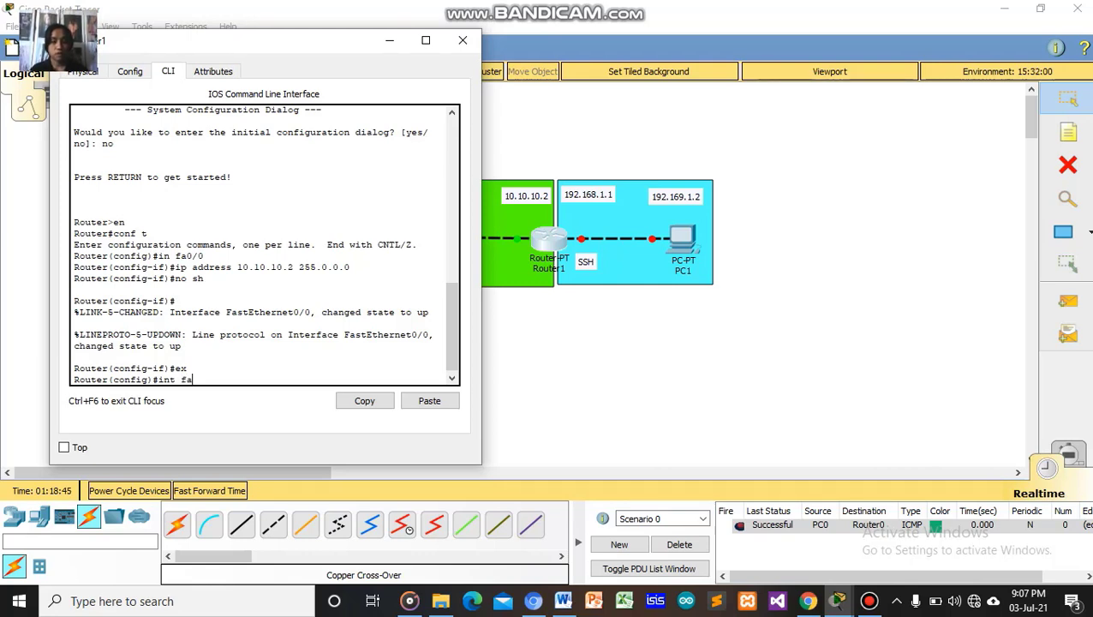
pyautogui.write('1')
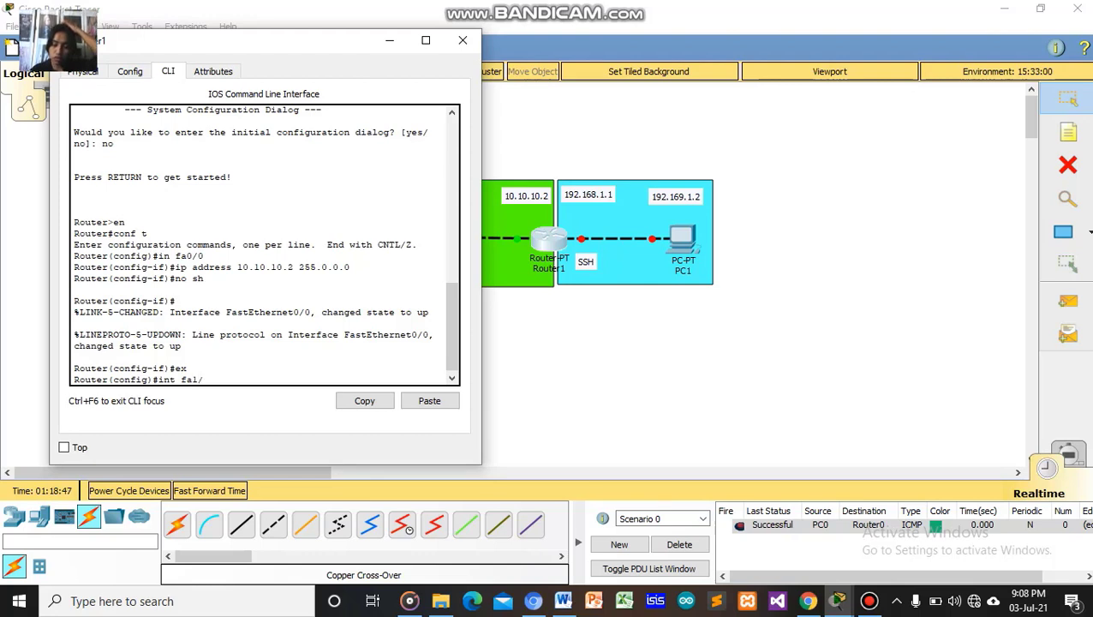
pyautogui.write('/0')
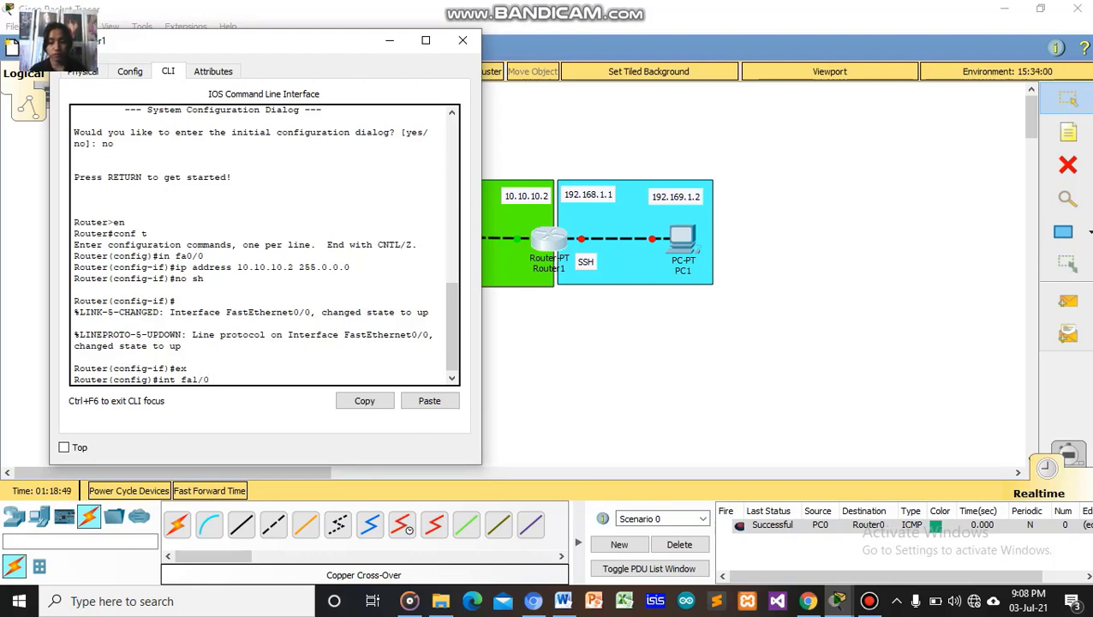
pyautogui.press('Return')
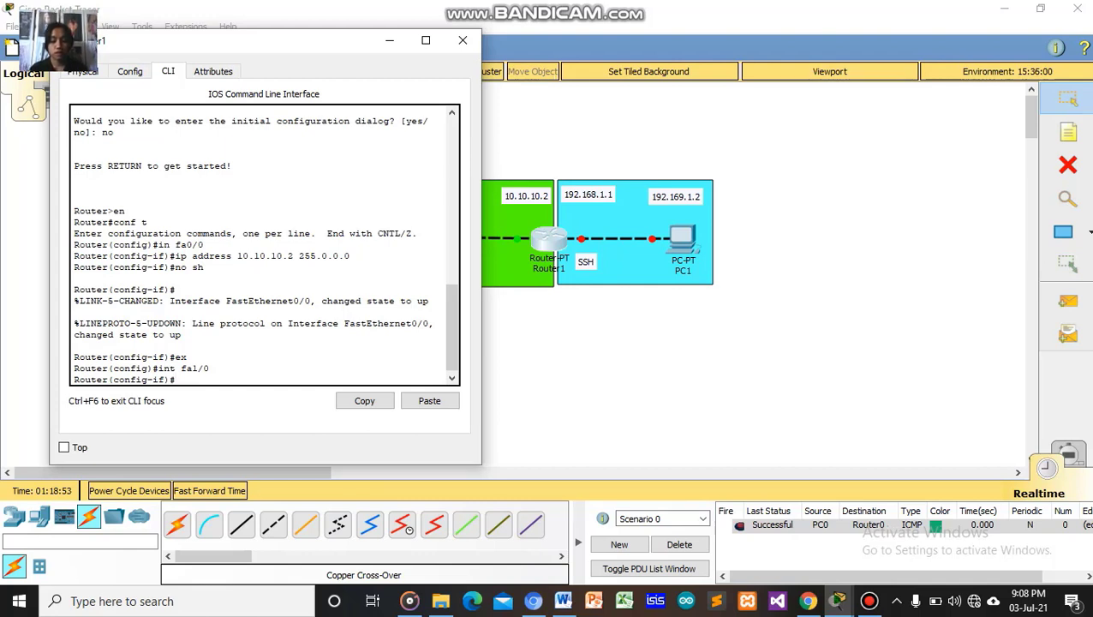
# Assign fa1/0 192.168.1.1 255.255.255.0, enable it with 'no sh', and exit to privileged mode.
pyautogui.write('i')
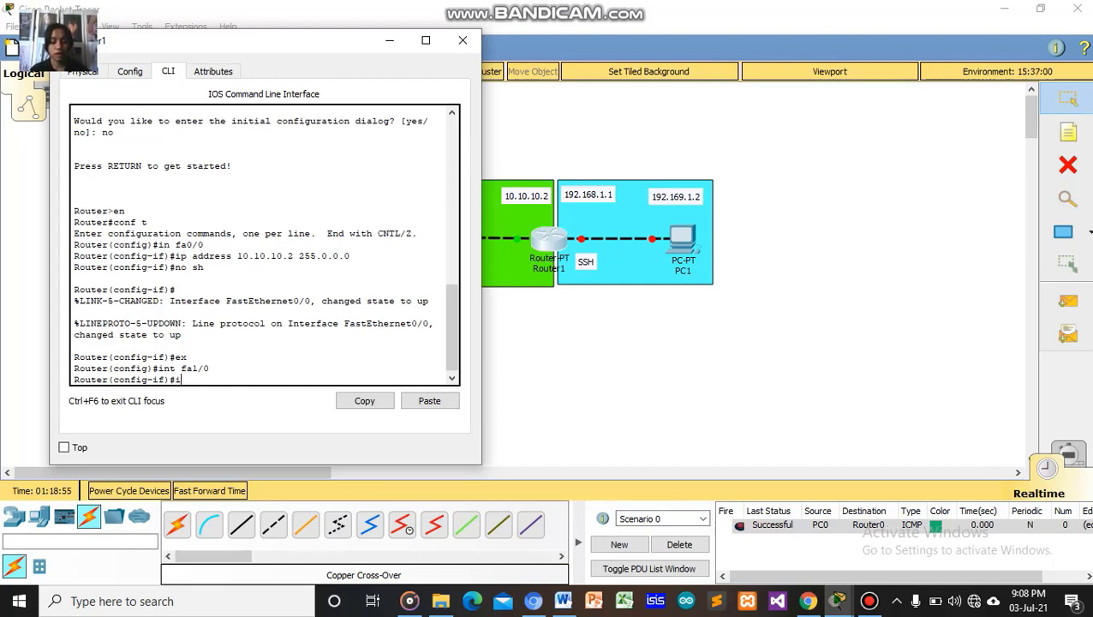
pyautogui.write('p ad')
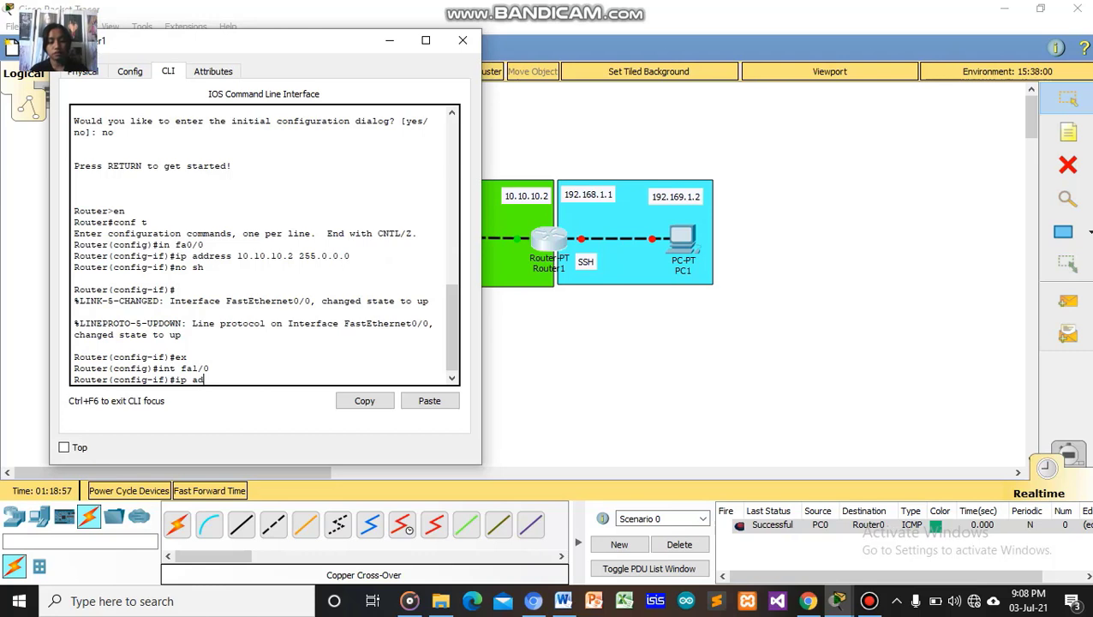
pyautogui.write('dress ')
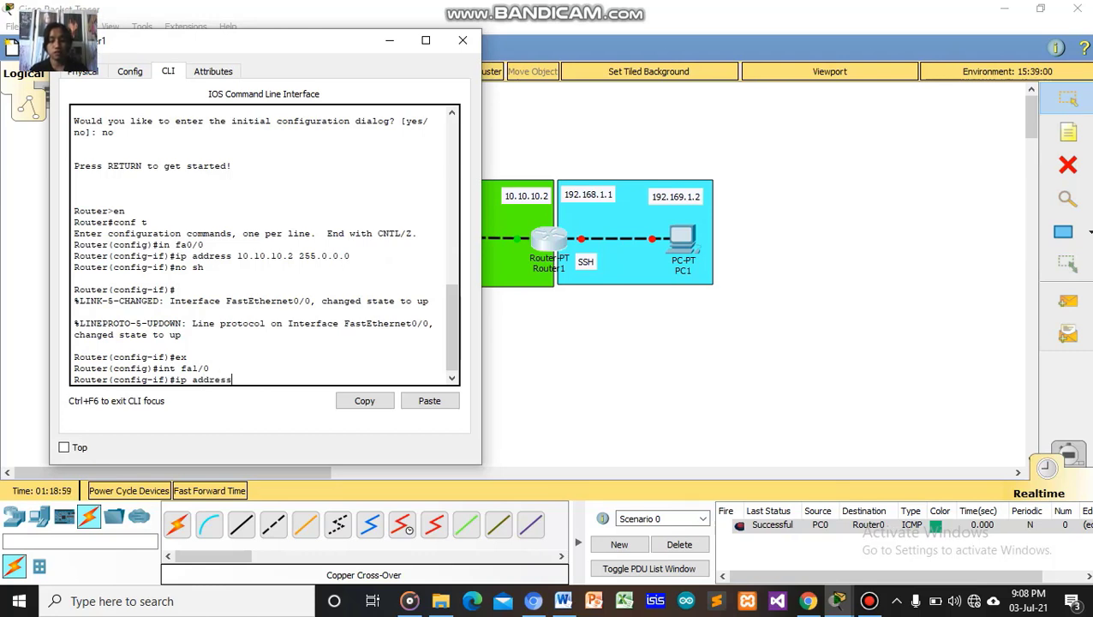
pyautogui.write('192')
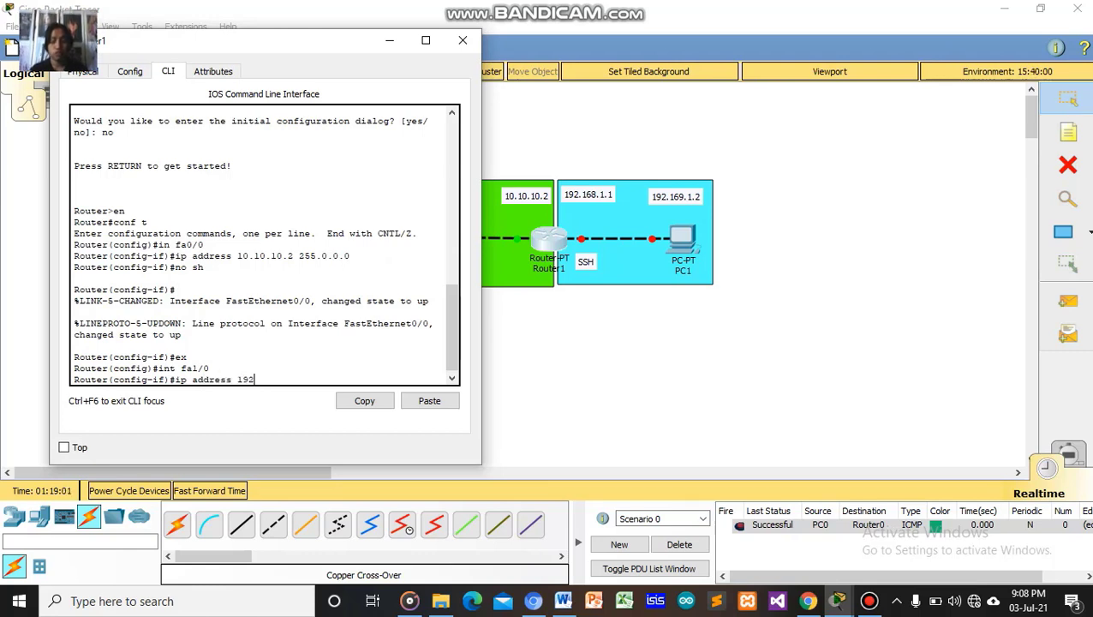
pyautogui.write('.168')
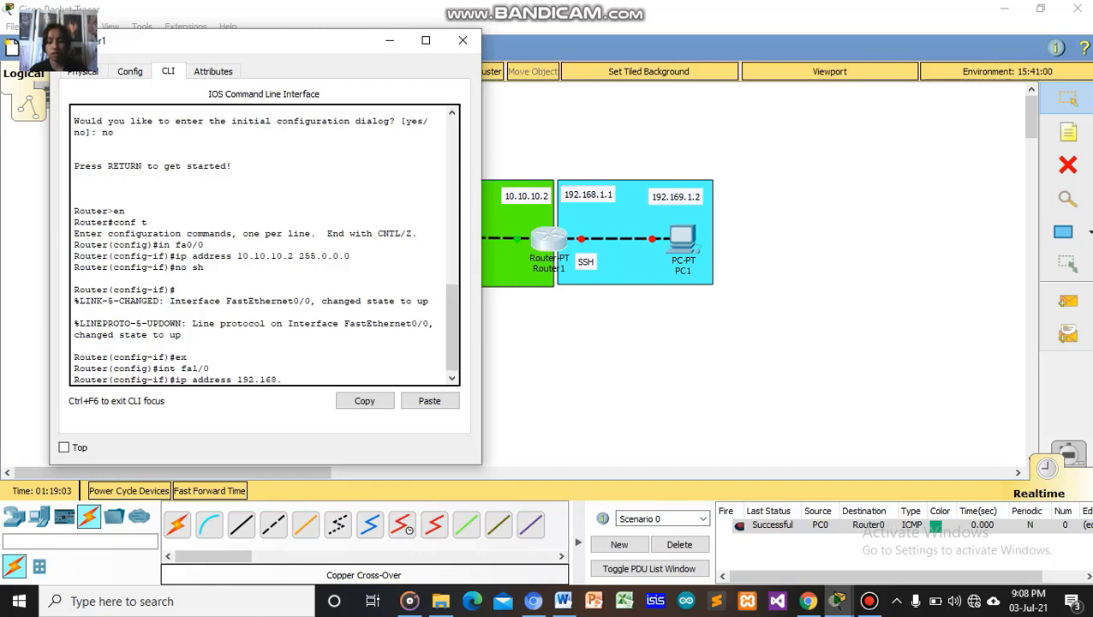
pyautogui.write('.1.')
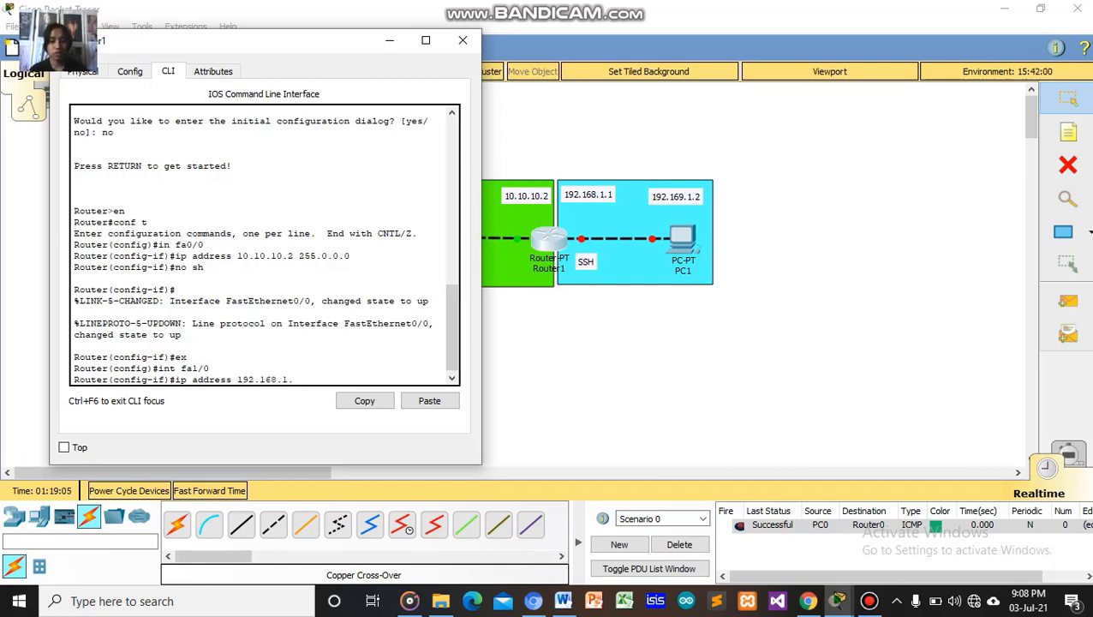
pyautogui.write('1')
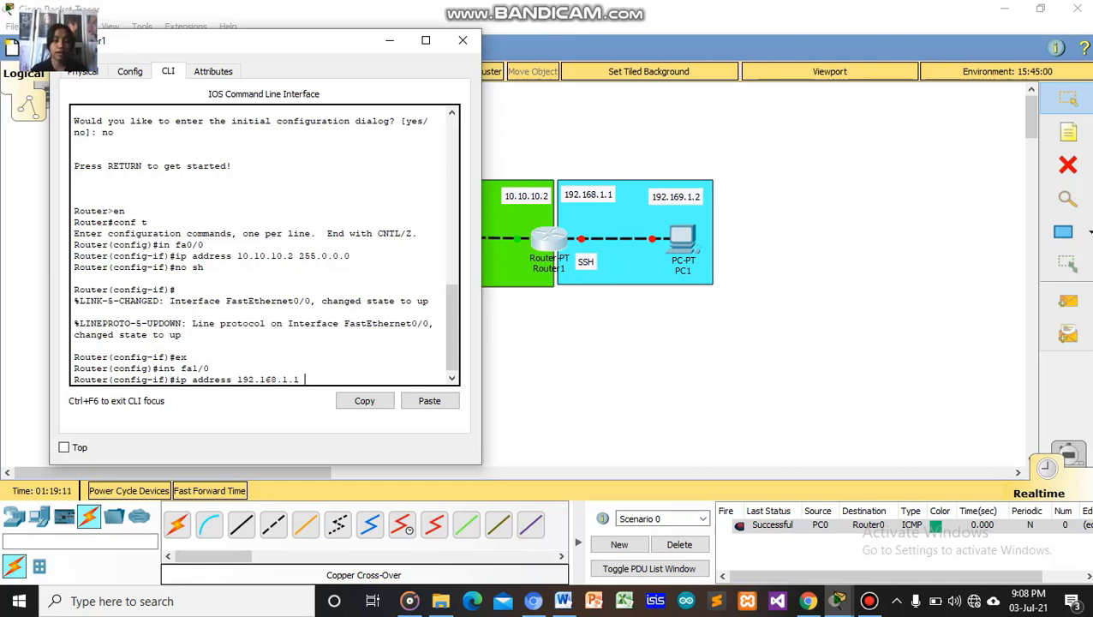
pyautogui.write('2')
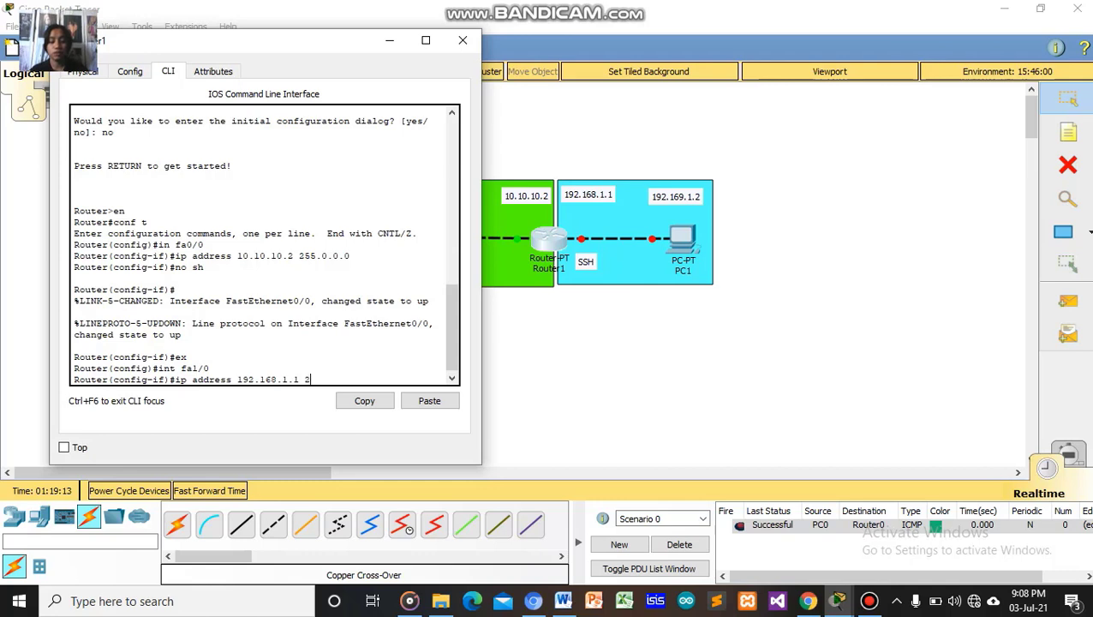
pyautogui.write('55.255')
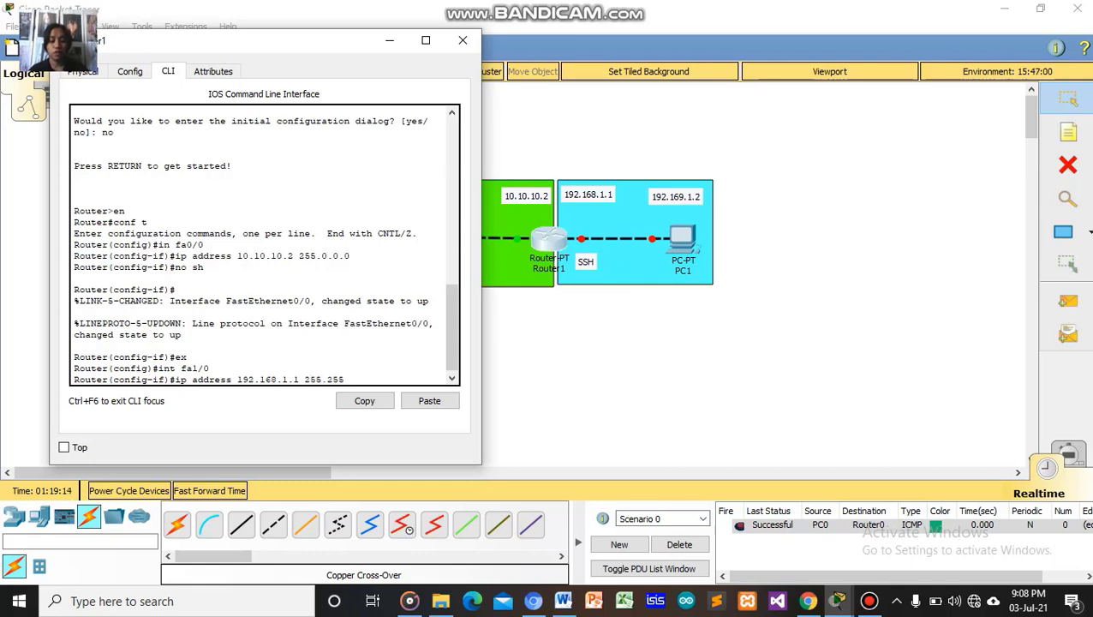
pyautogui.write('.255.255.')
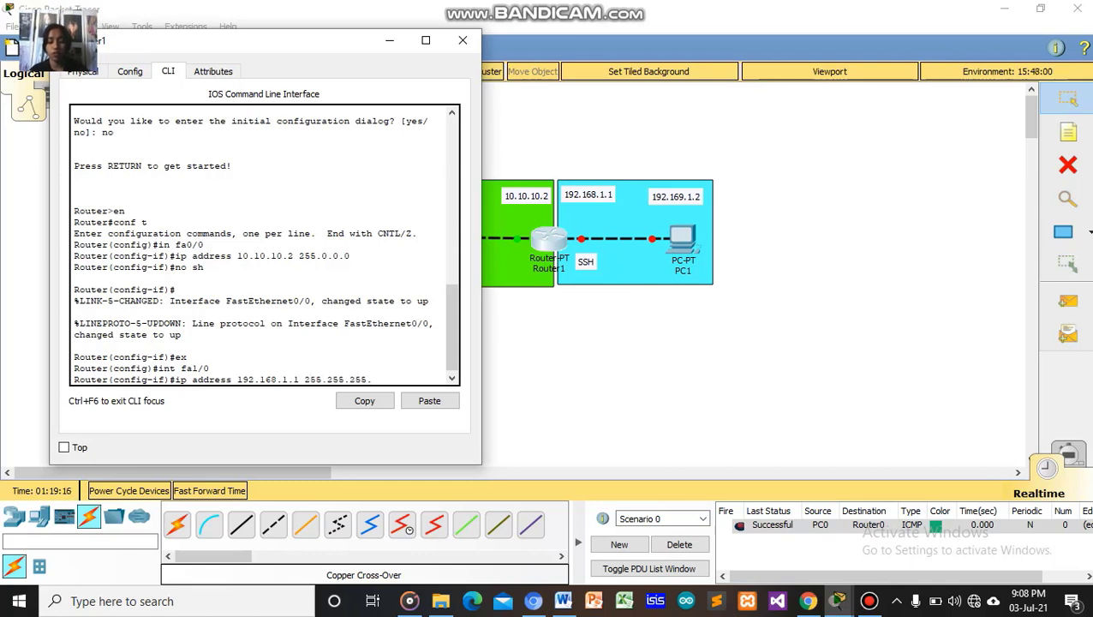
pyautogui.write('0')
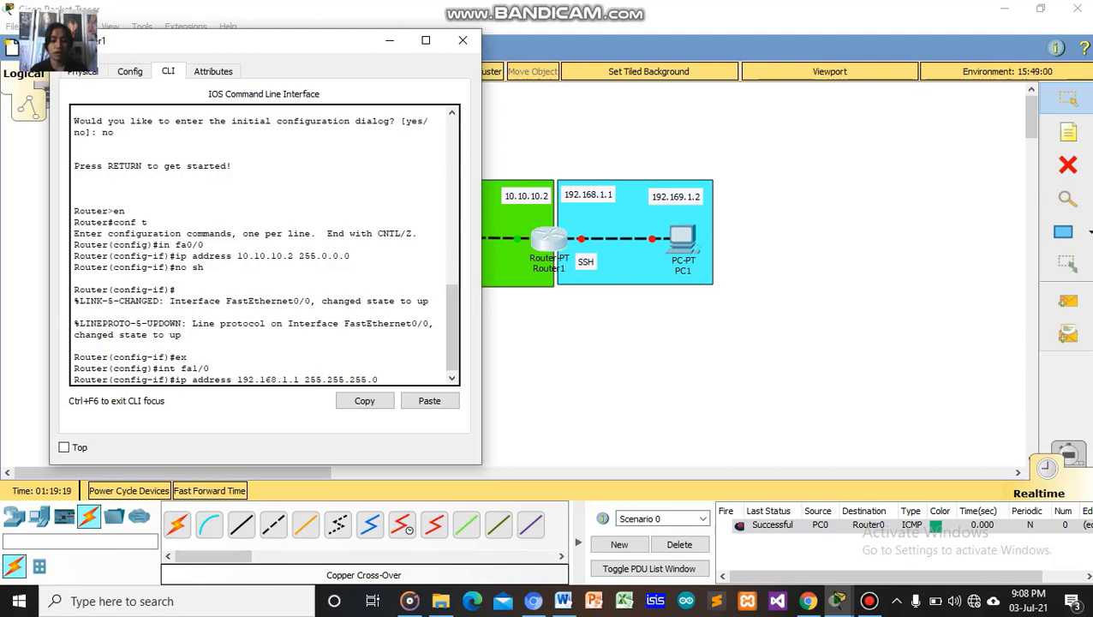
pyautogui.press('Return')
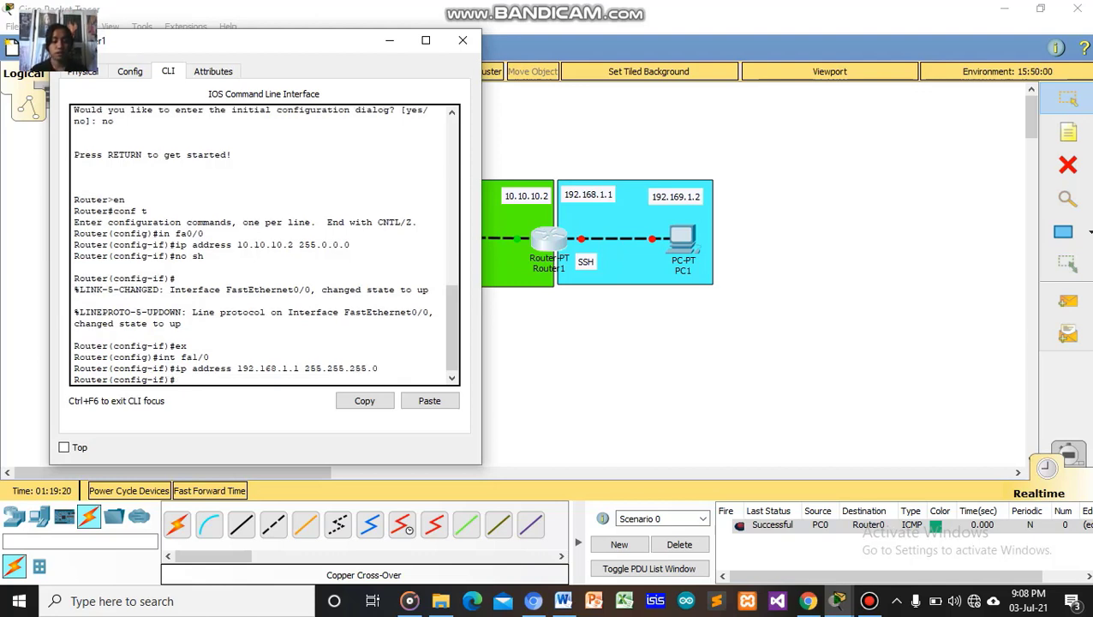
pyautogui.write('no')
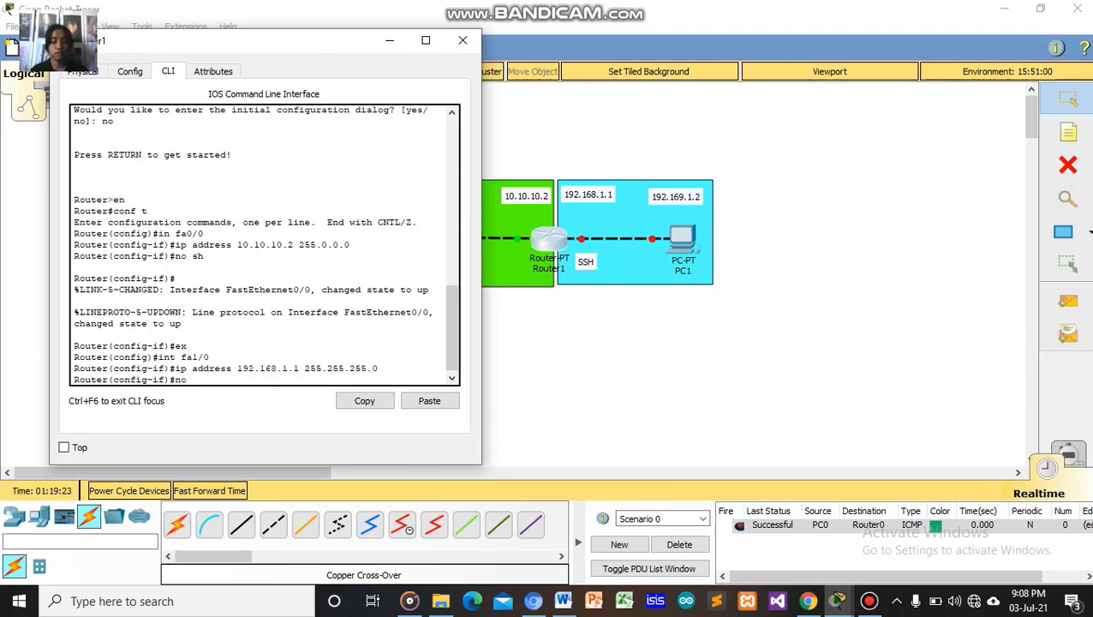
pyautogui.write(' sh')
pyautogui.press('Return')
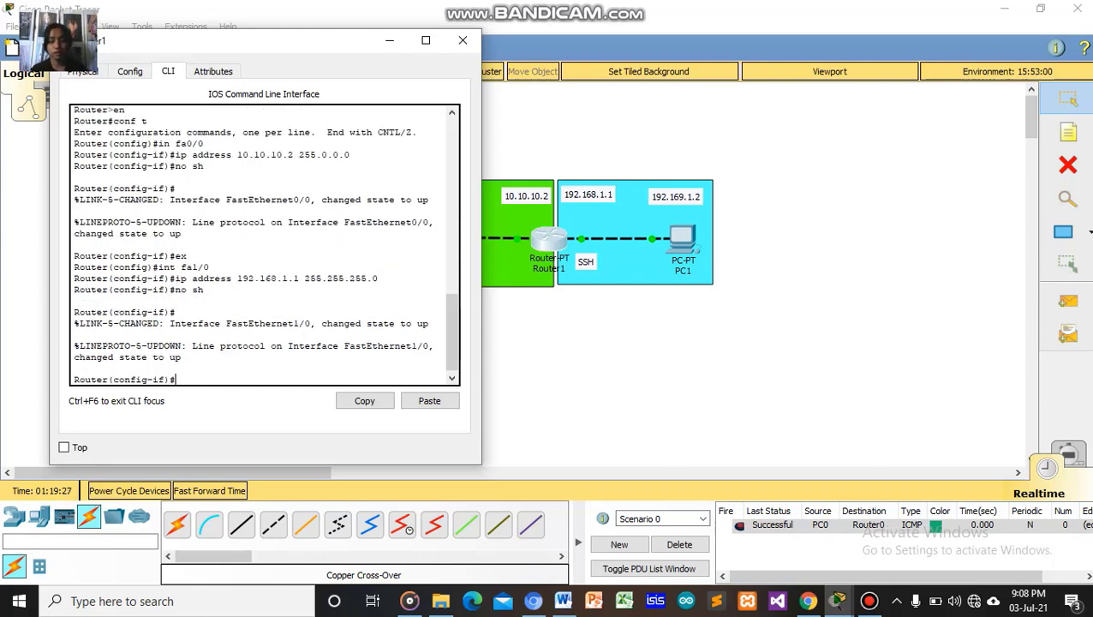
pyautogui.write('e')
pyautogui.write('xit')
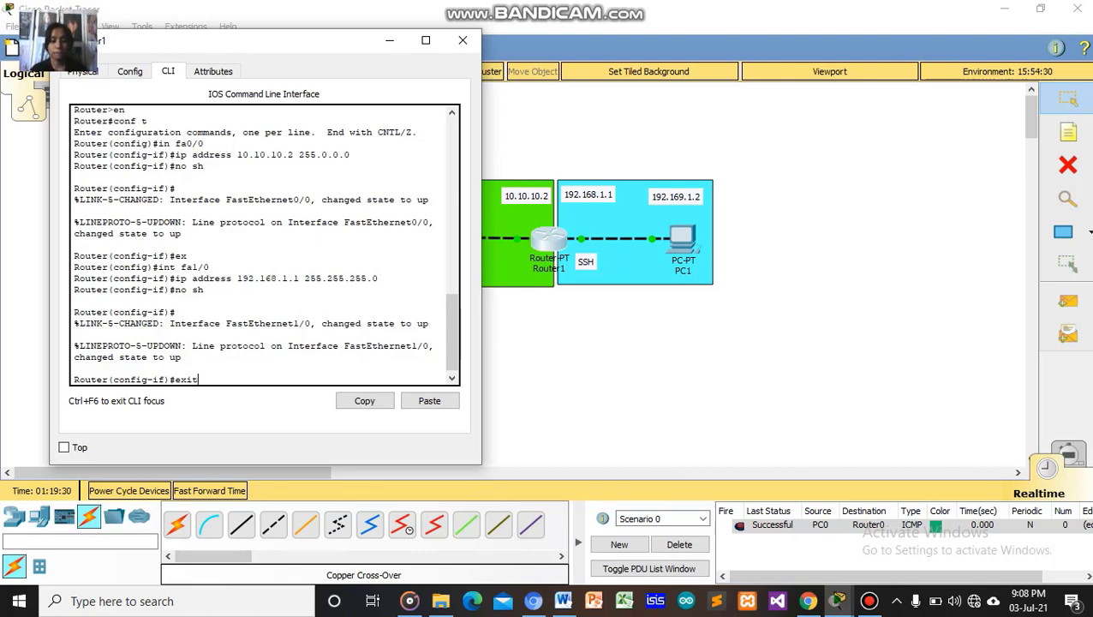
pyautogui.press('Return')
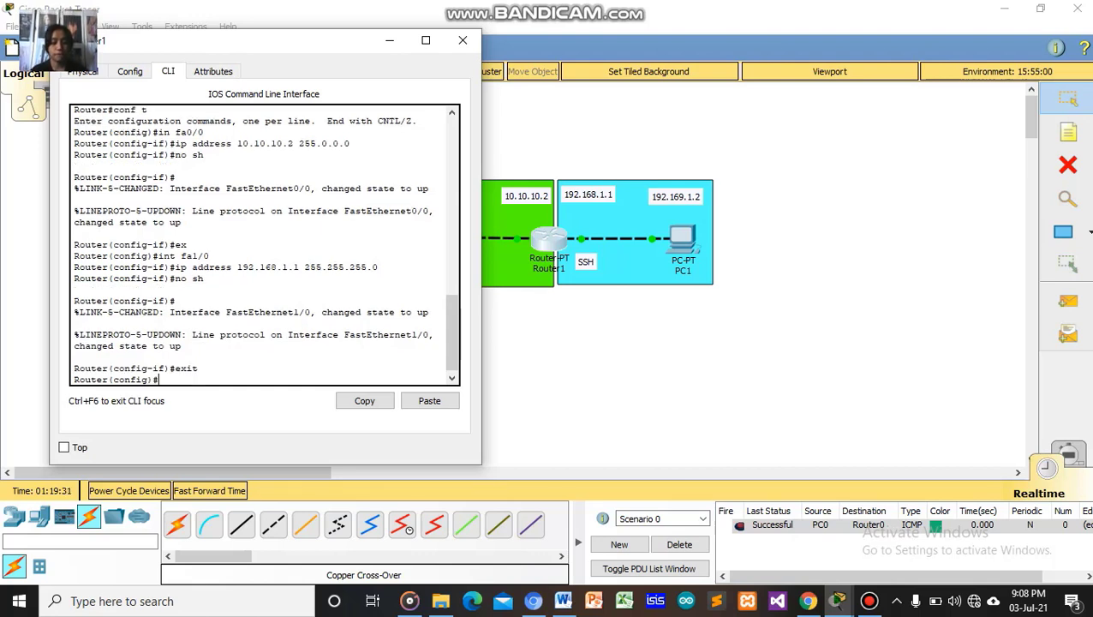
pyautogui.write('exit')
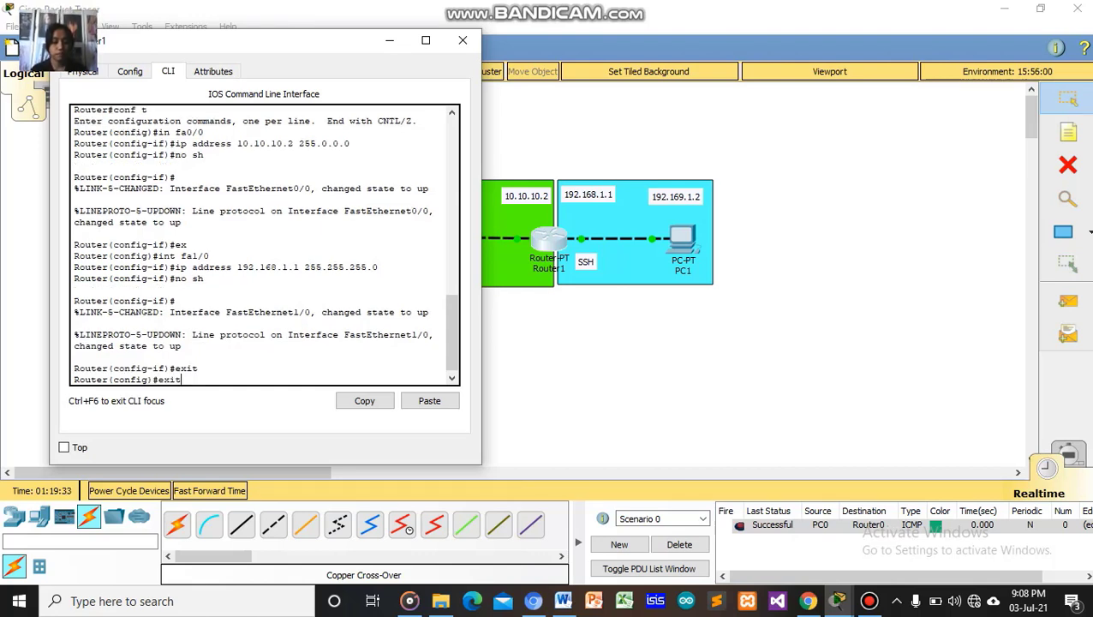
pyautogui.press('Return')
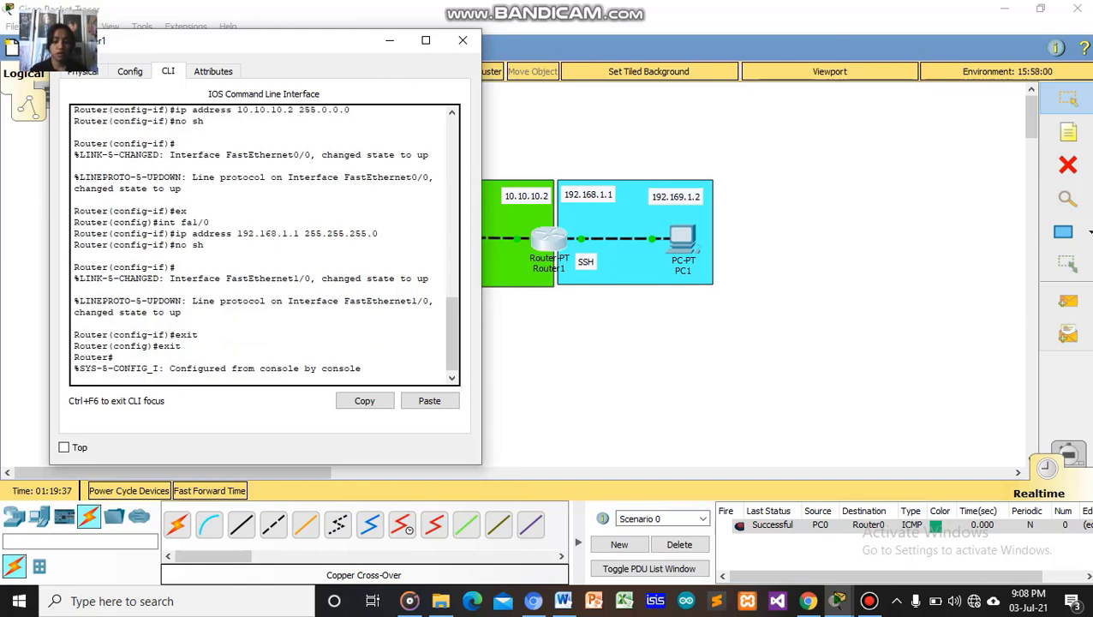
pyautogui.press('Return')
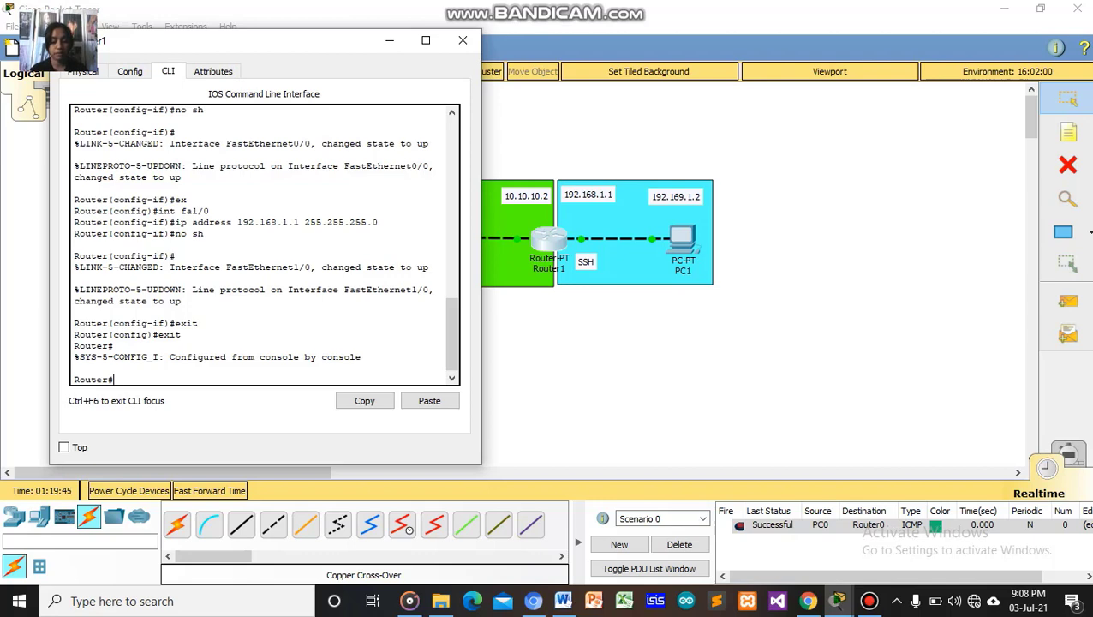
# Run 'conf t', then define a local user with its password using 'username … password …'.
pyautogui.write('con')
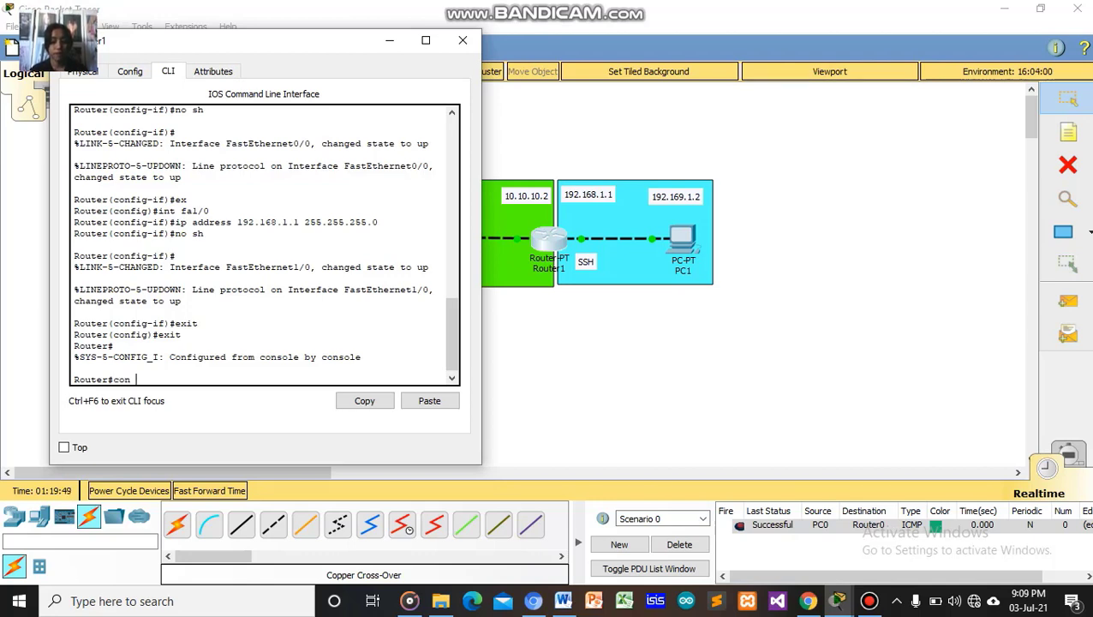
pyautogui.write('f t')
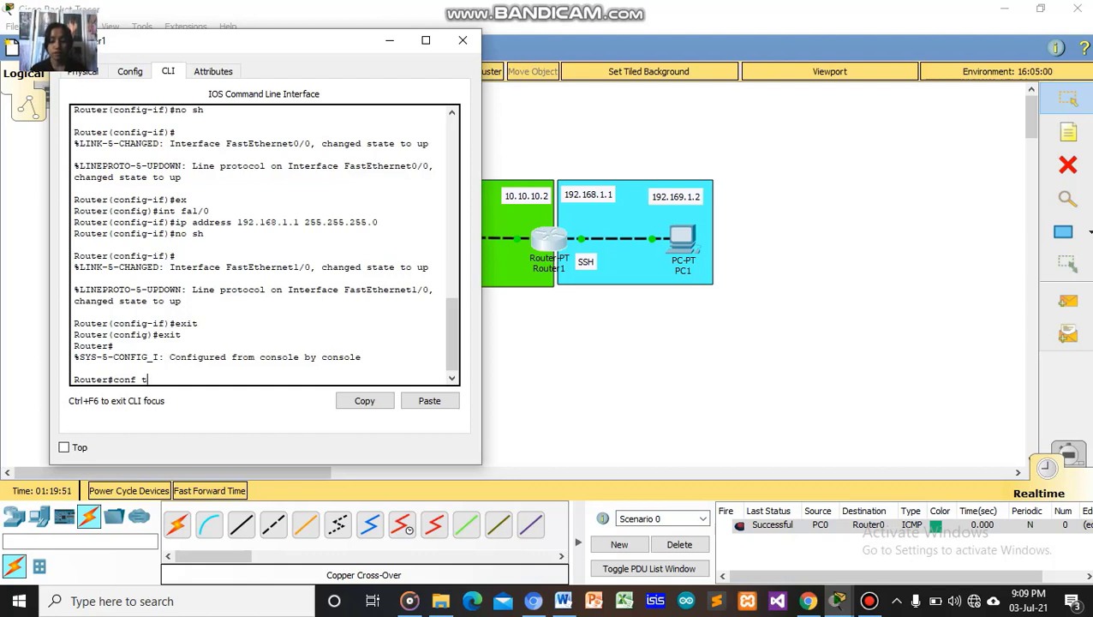
pyautogui.press('Return')
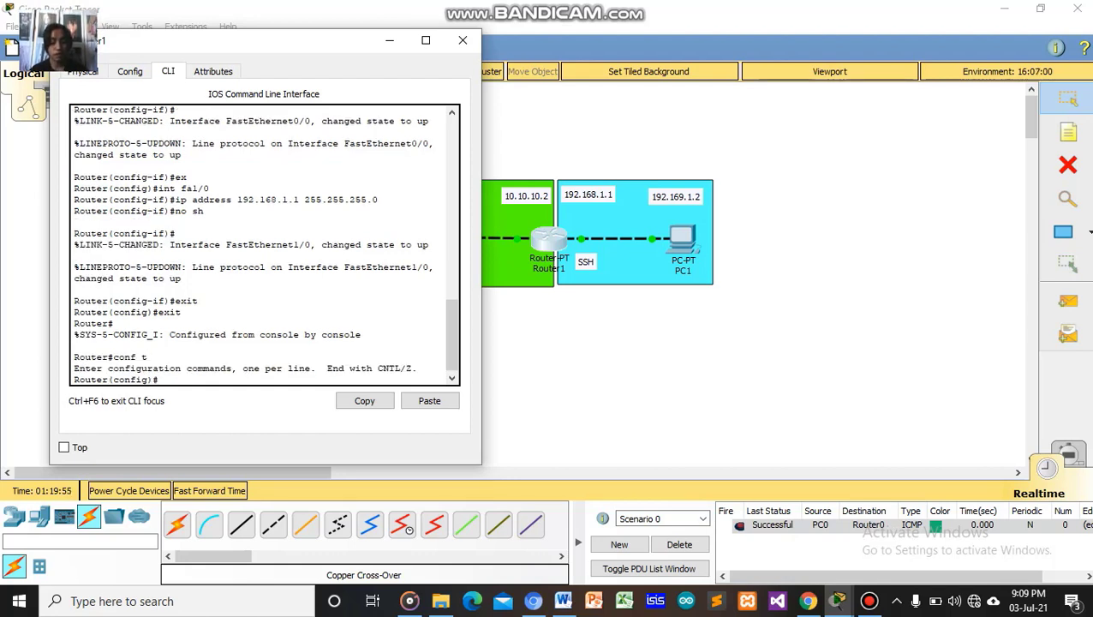
pyautogui.write('usier')
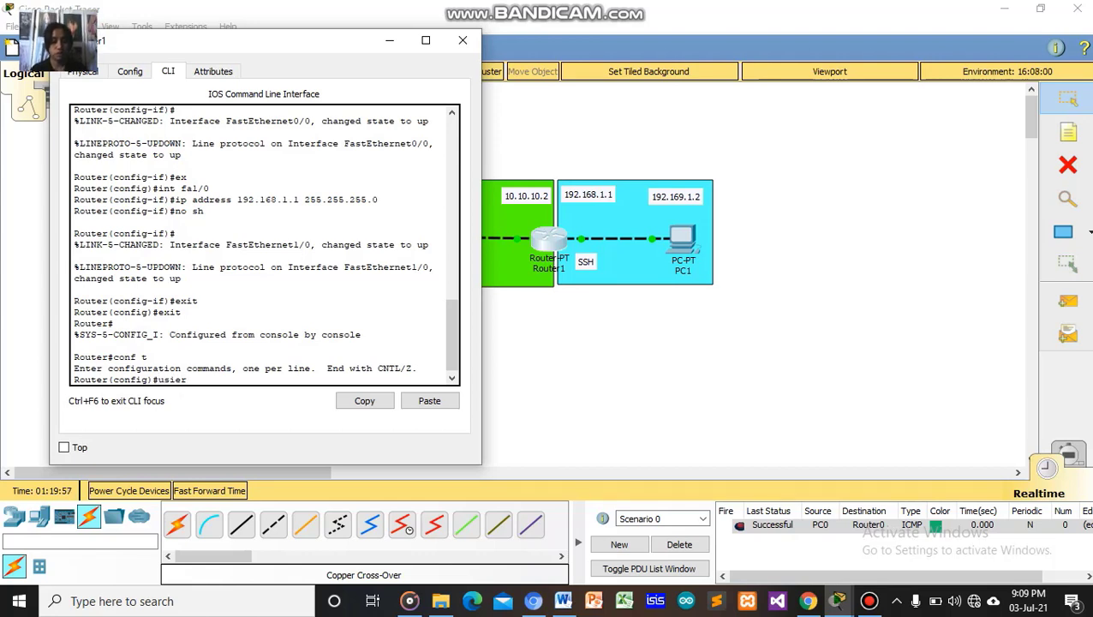
pyautogui.press('BackSpace')
pyautogui.press('BackSpace')
pyautogui.press('BackSpace')
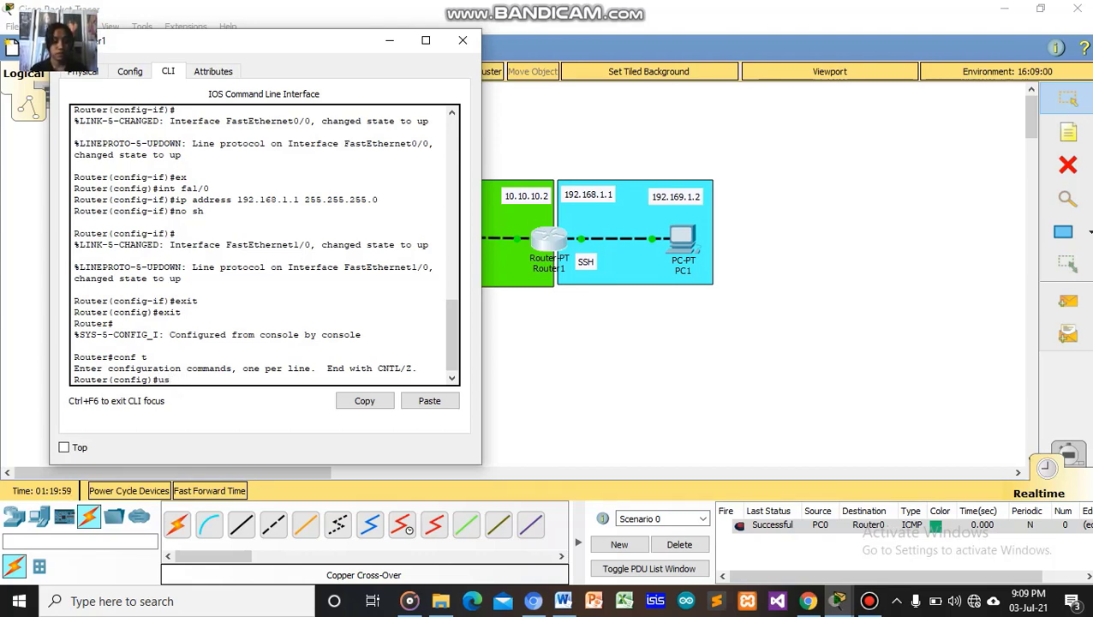
pyautogui.write('er name')
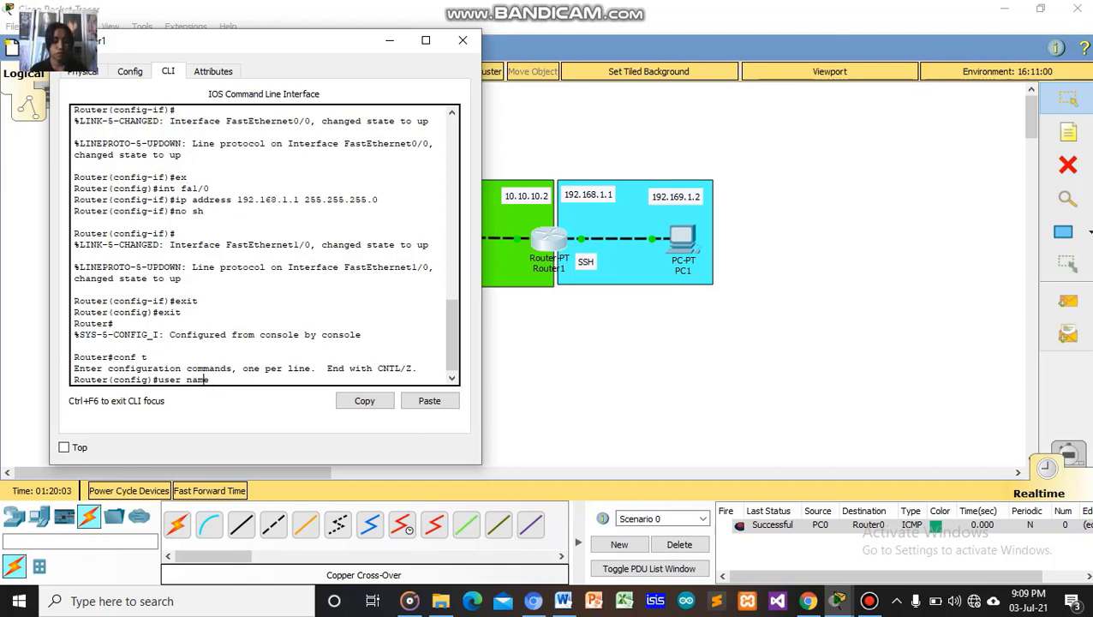
pyautogui.press('Left')
pyautogui.press('Left')
pyautogui.press('Left')
pyautogui.press('Left')
pyautogui.press('BackSpace')
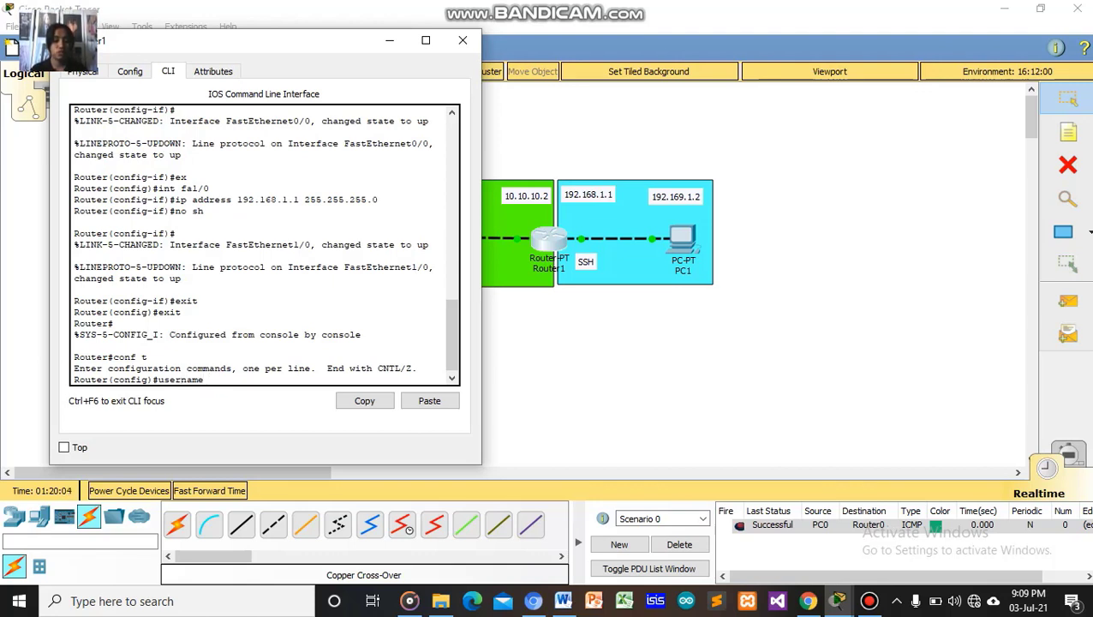
pyautogui.press('Right')
pyautogui.press('Right')
pyautogui.press('Right')
pyautogui.press('Right')
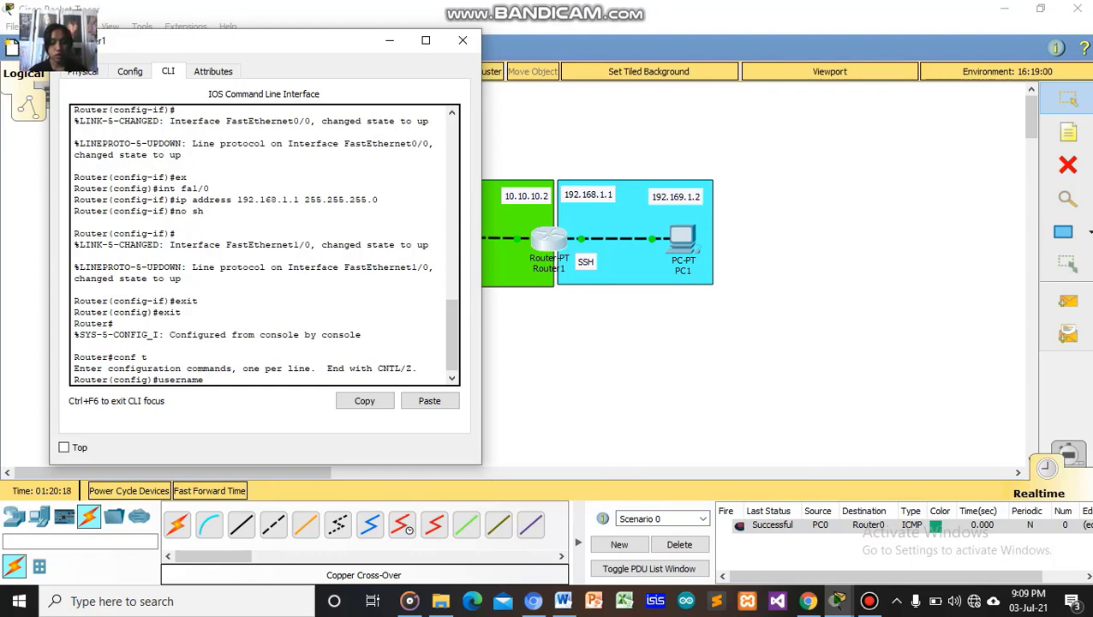
pyautogui.write('susi ')
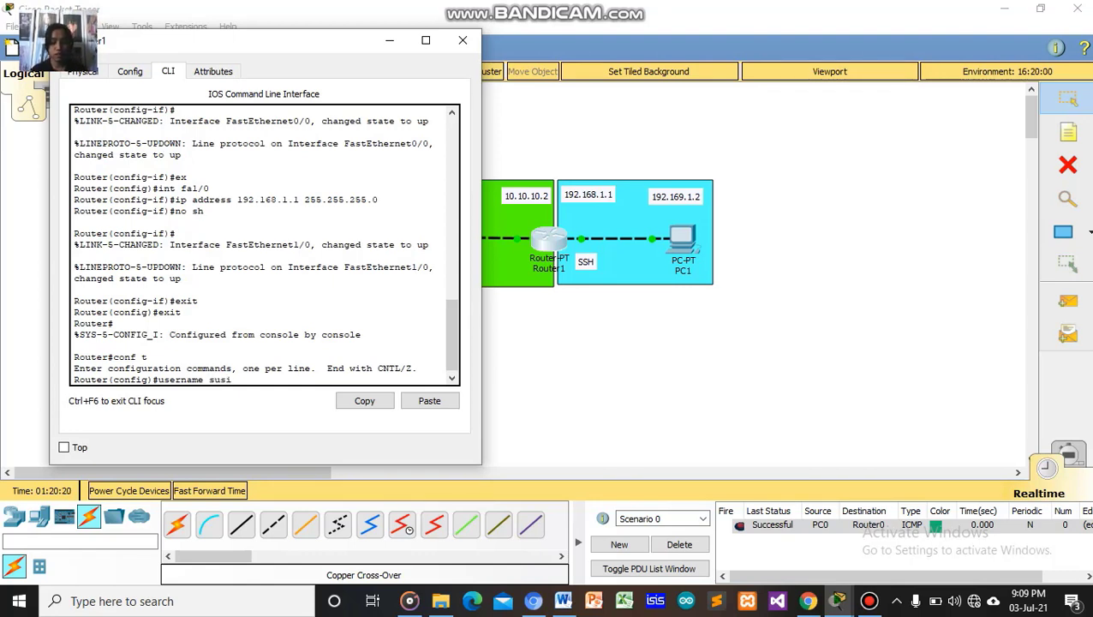
pyautogui.write('passwo')
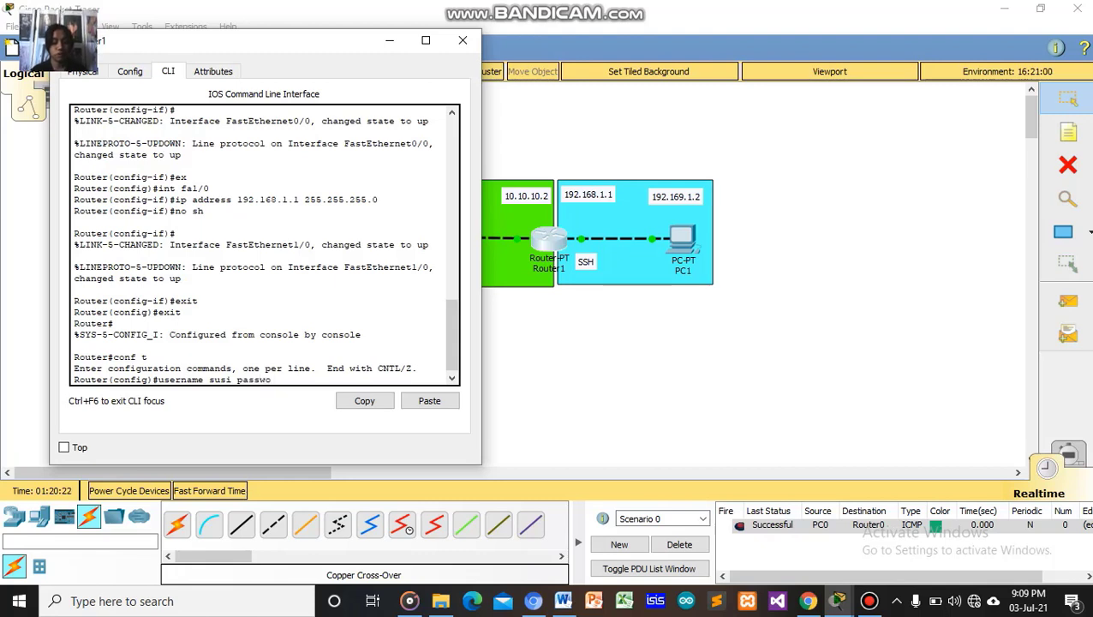
pyautogui.write('rd')
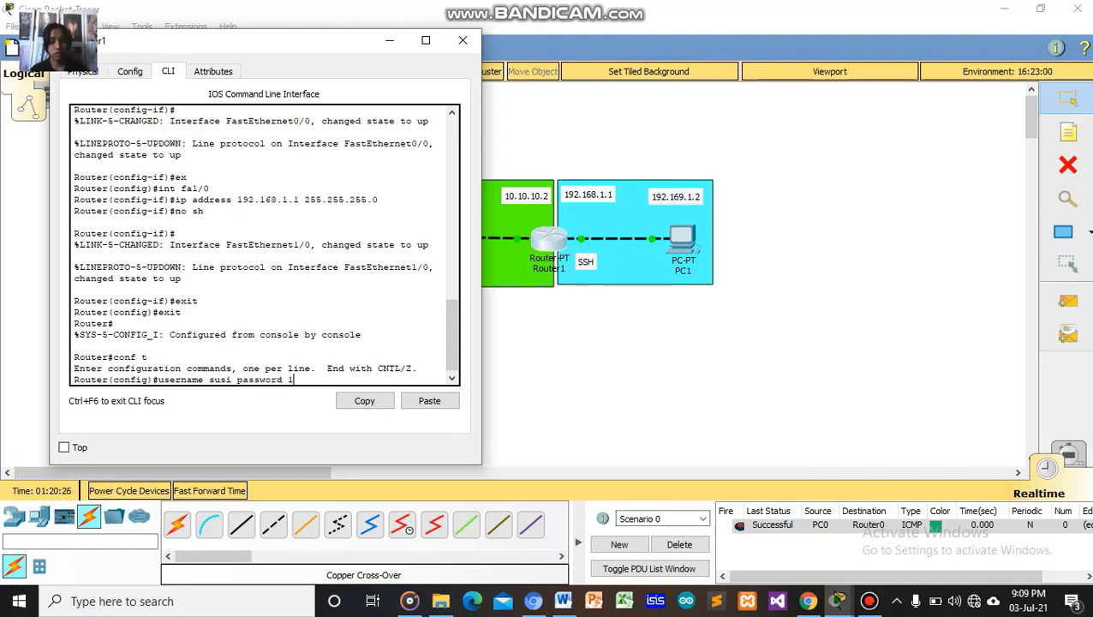
pyautogui.write(' 1234')
pyautogui.press('Return')
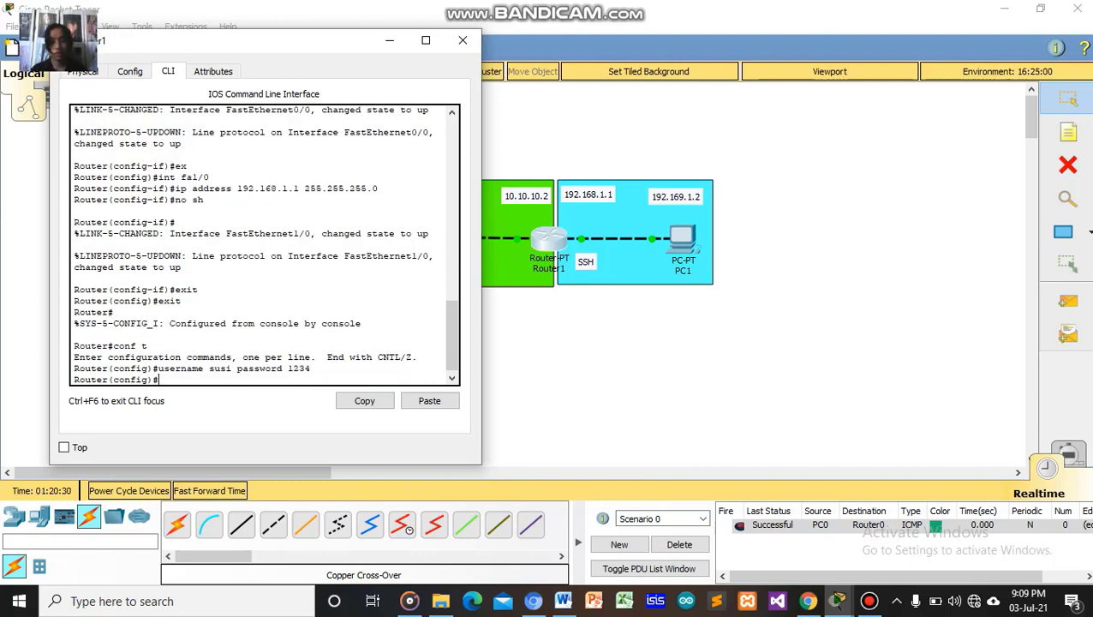
# Set Router1's hostname to a name ending in _ssh with the 'hostname' command.
pyautogui.write('hos')
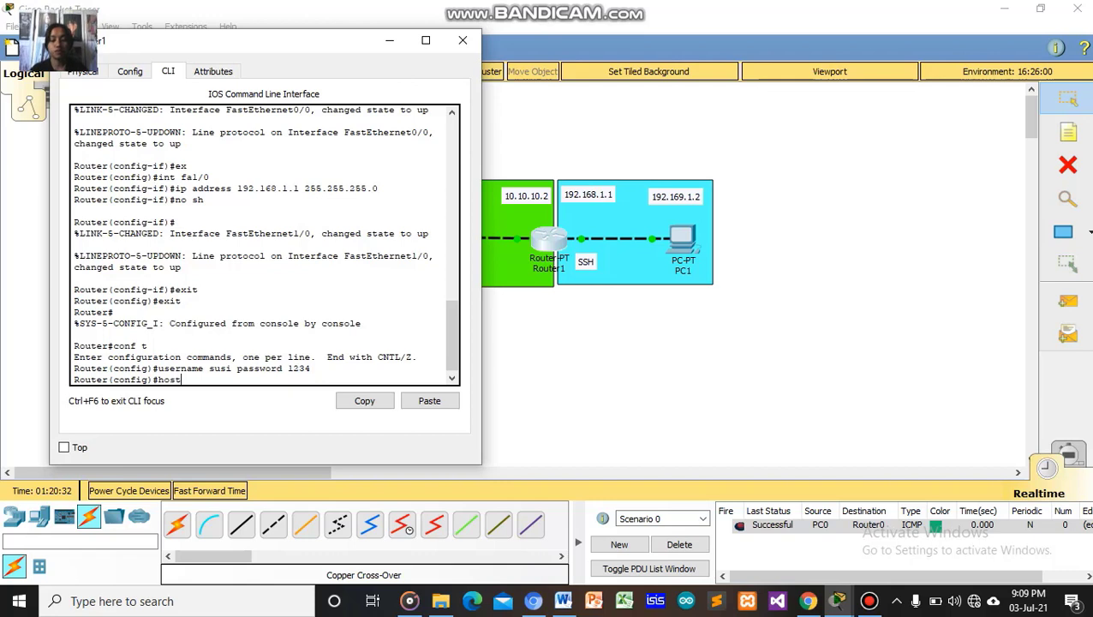
pyautogui.write('t')
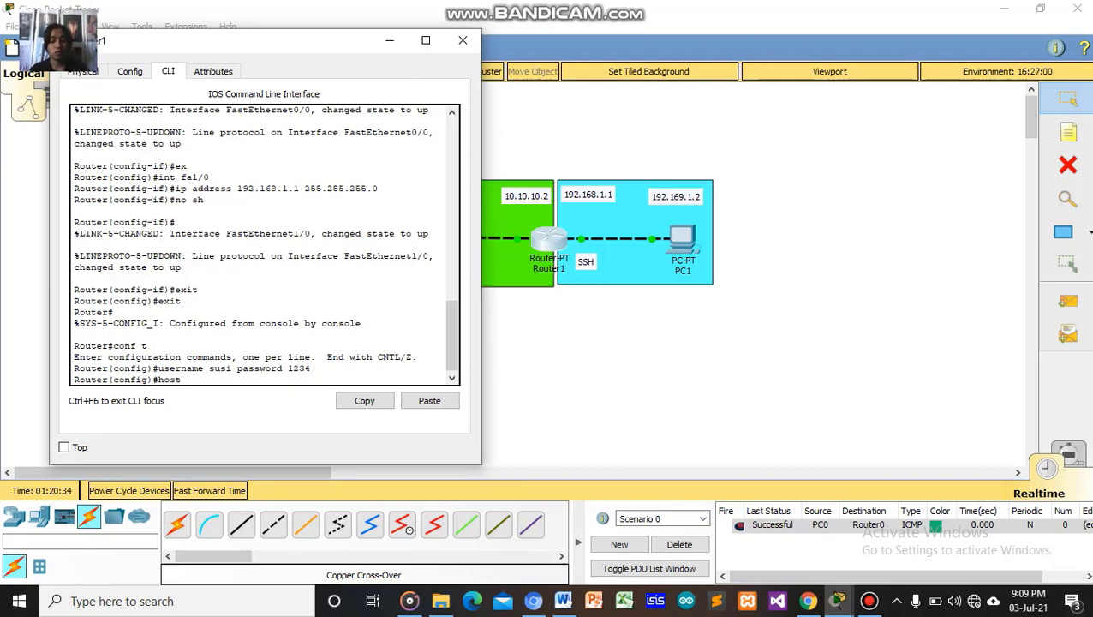
pyautogui.write('n')
pyautogui.press('BackSpace')
pyautogui.press('BackSpace')
pyautogui.press('BackSpace')
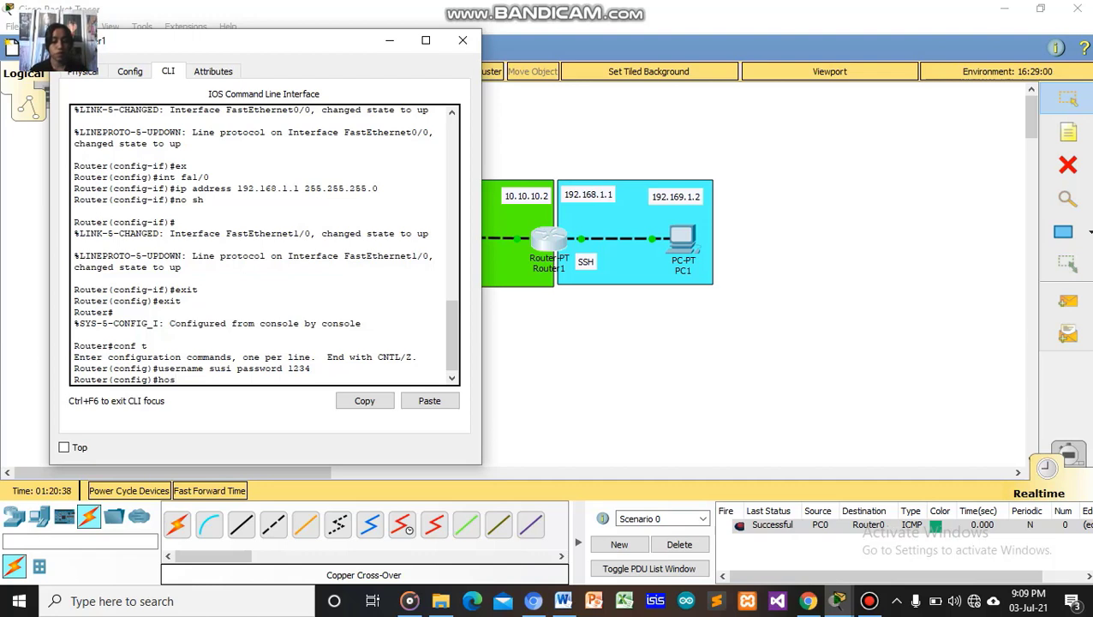
pyautogui.write('t')
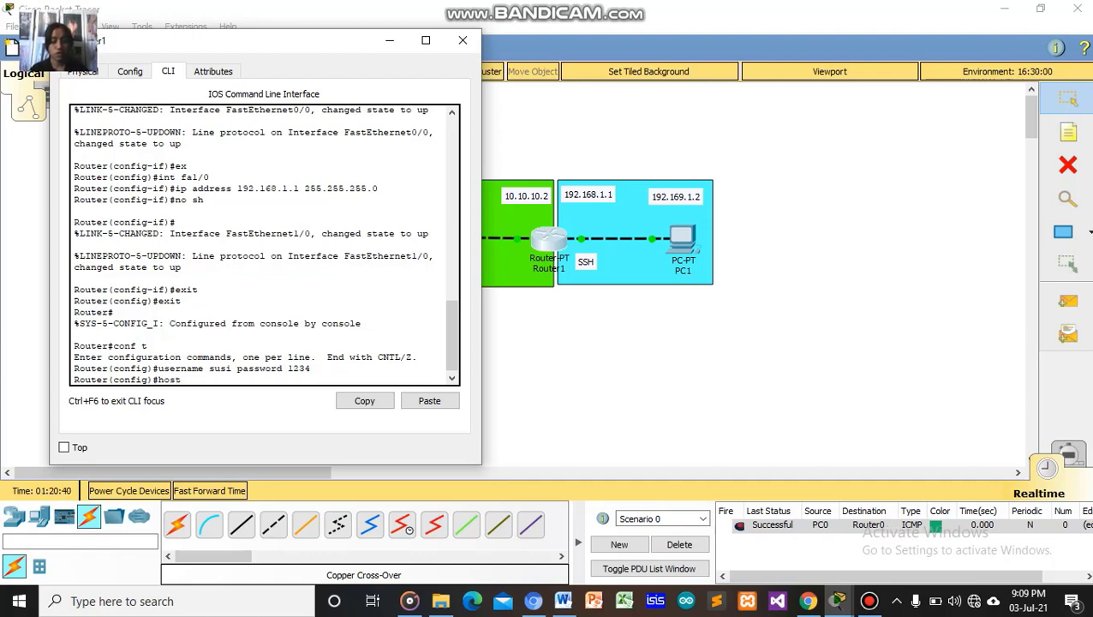
pyautogui.write('nsme')
pyautogui.press('BackSpace')
pyautogui.press('BackSpace')
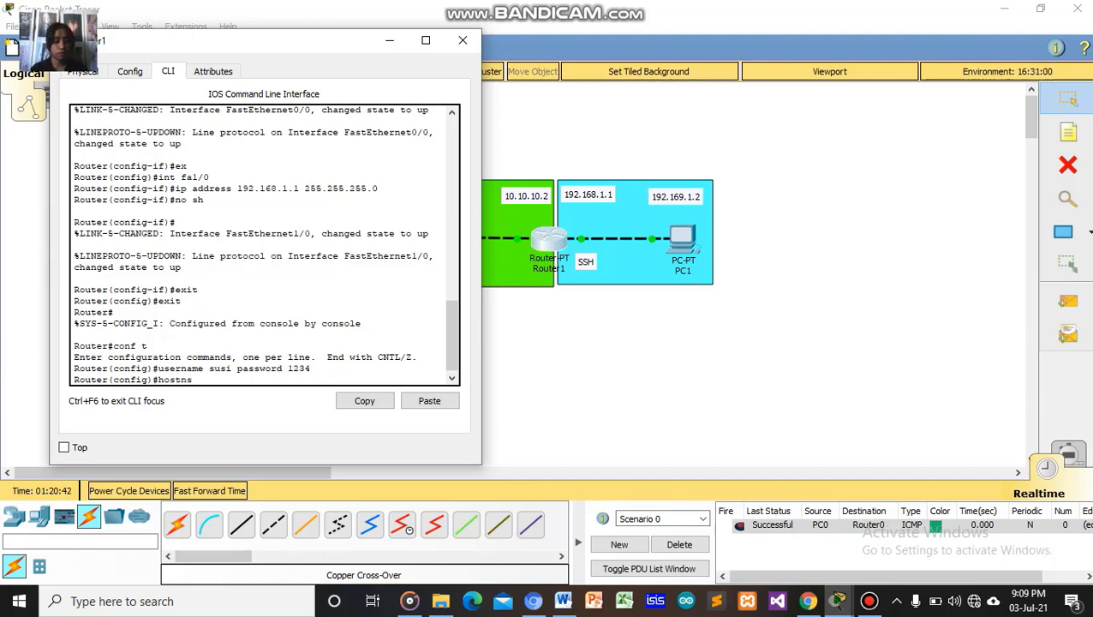
pyautogui.press('BackSpace')
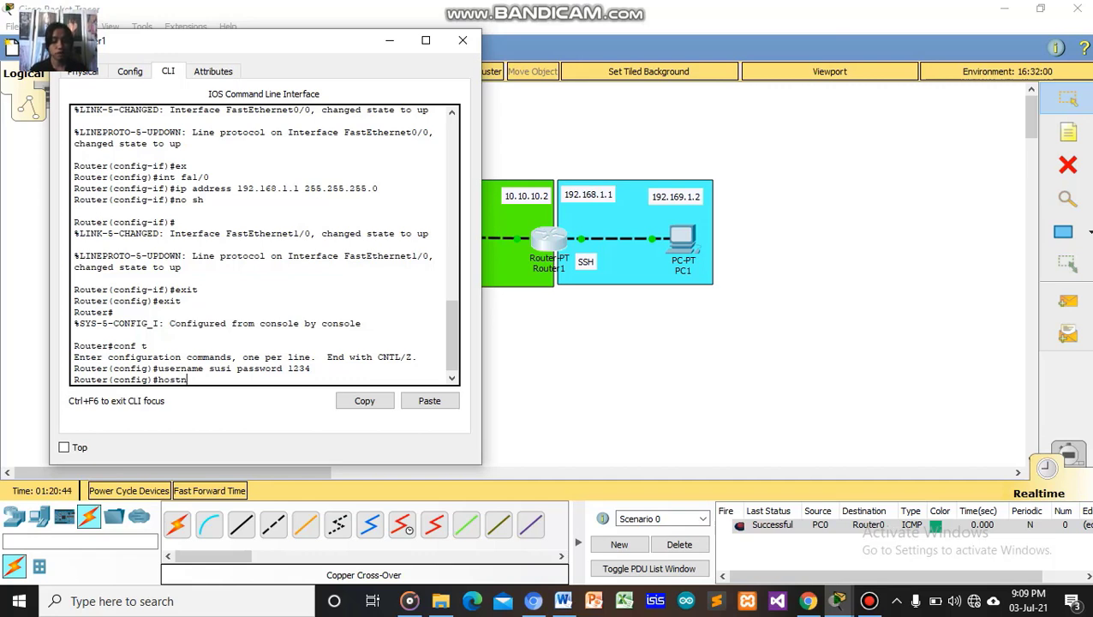
pyautogui.write('ame')
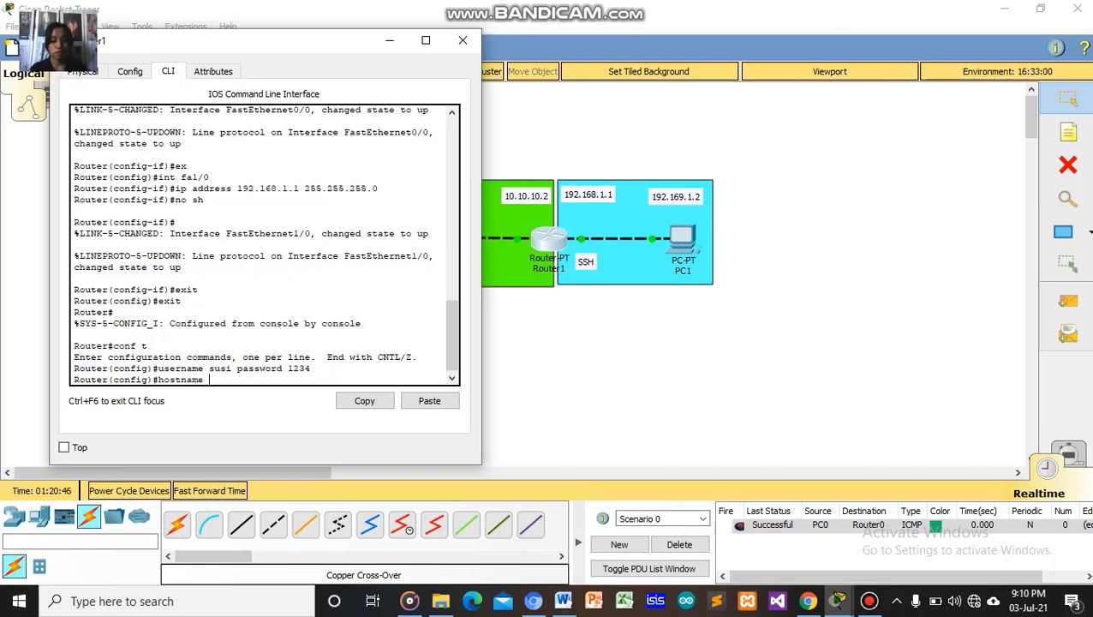
pyautogui.write(' susi_')
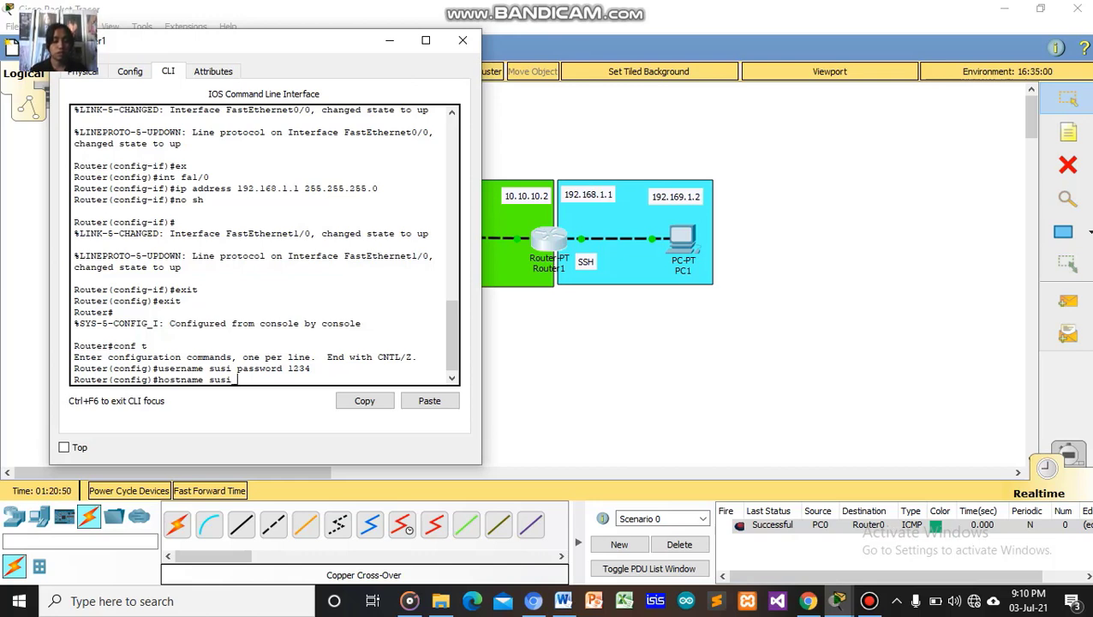
pyautogui.write(' s')
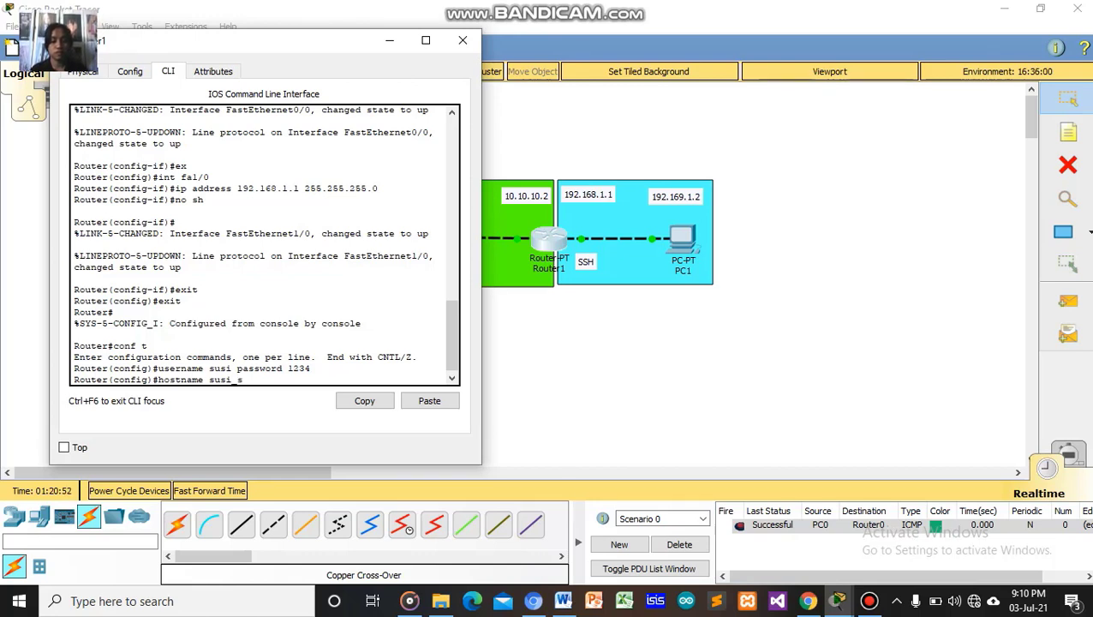
pyautogui.write('sh')
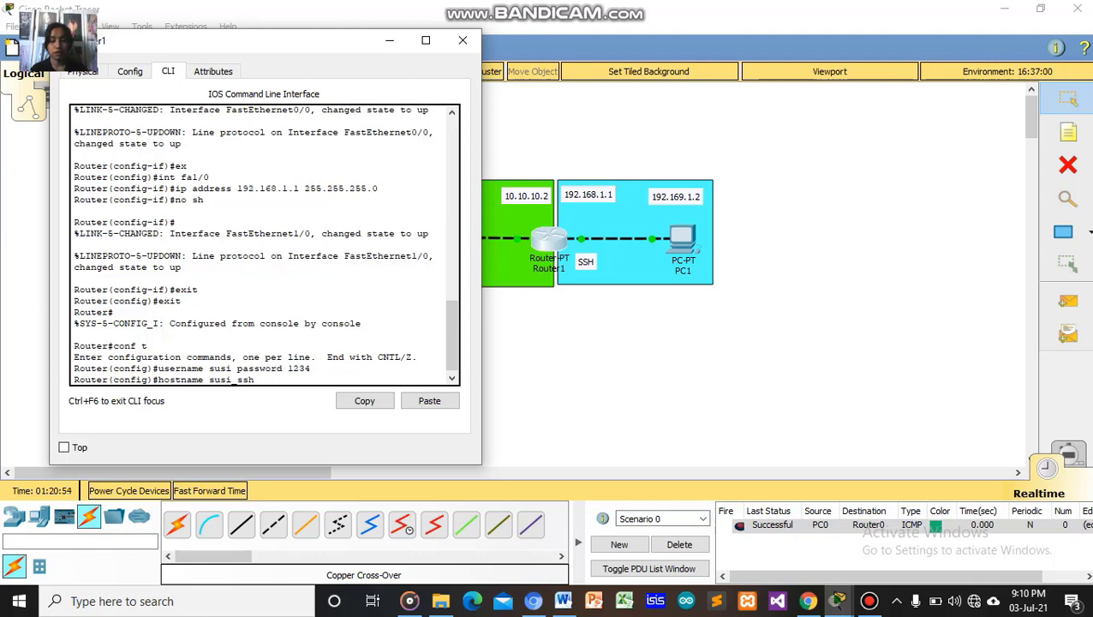
pyautogui.press('Return')
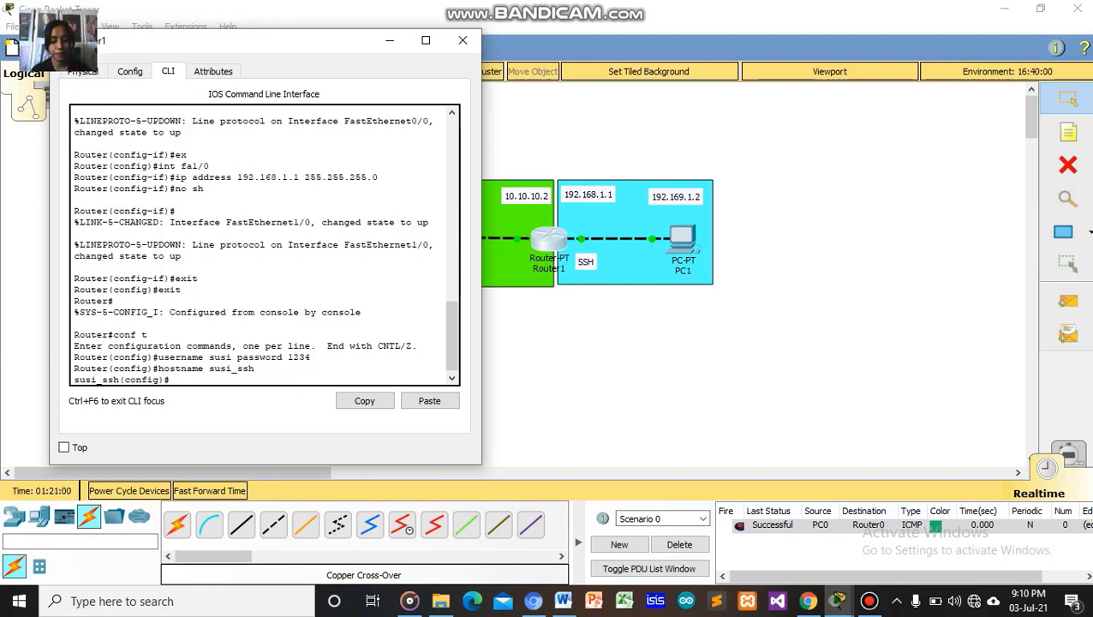
# Set the router's IP domain name to a .com domain.
pyautogui.write('ip dom')
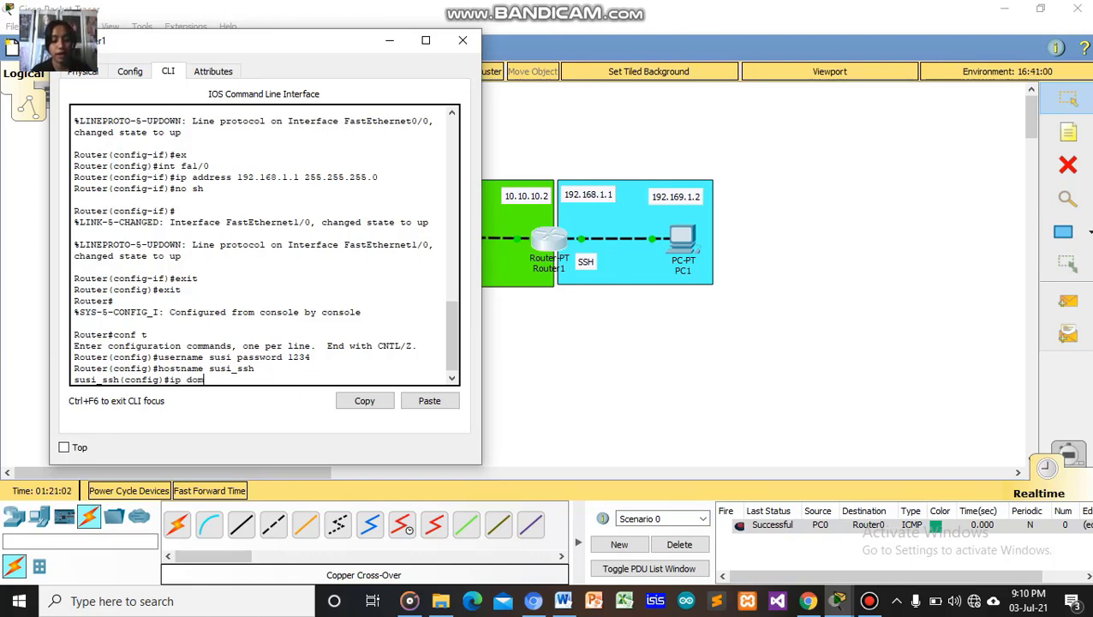
pyautogui.write('ain ')
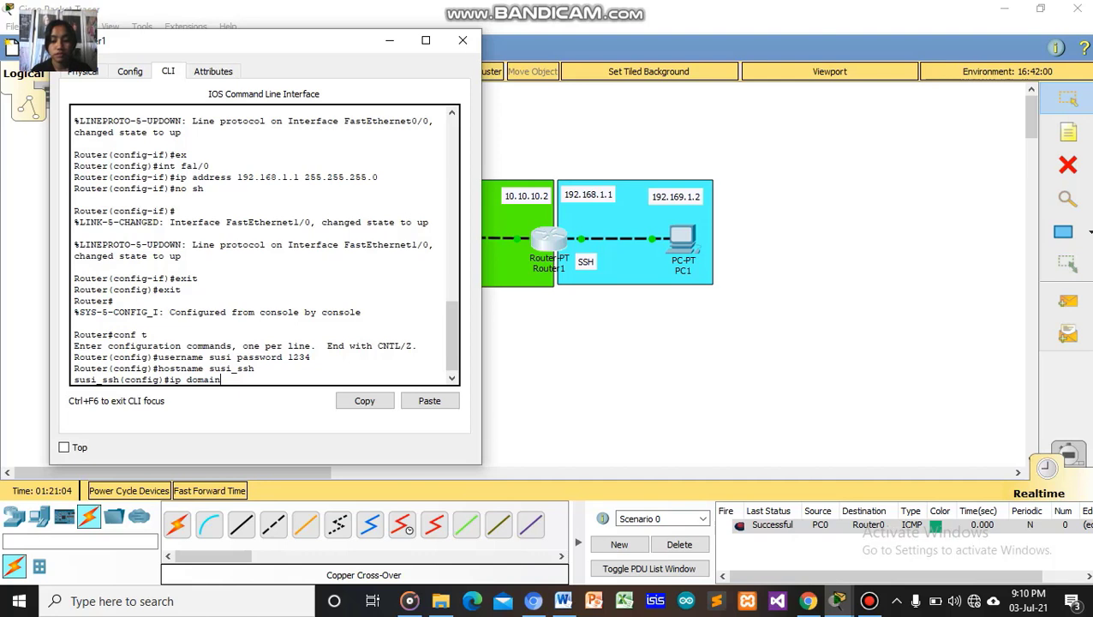
pyautogui.write('-')
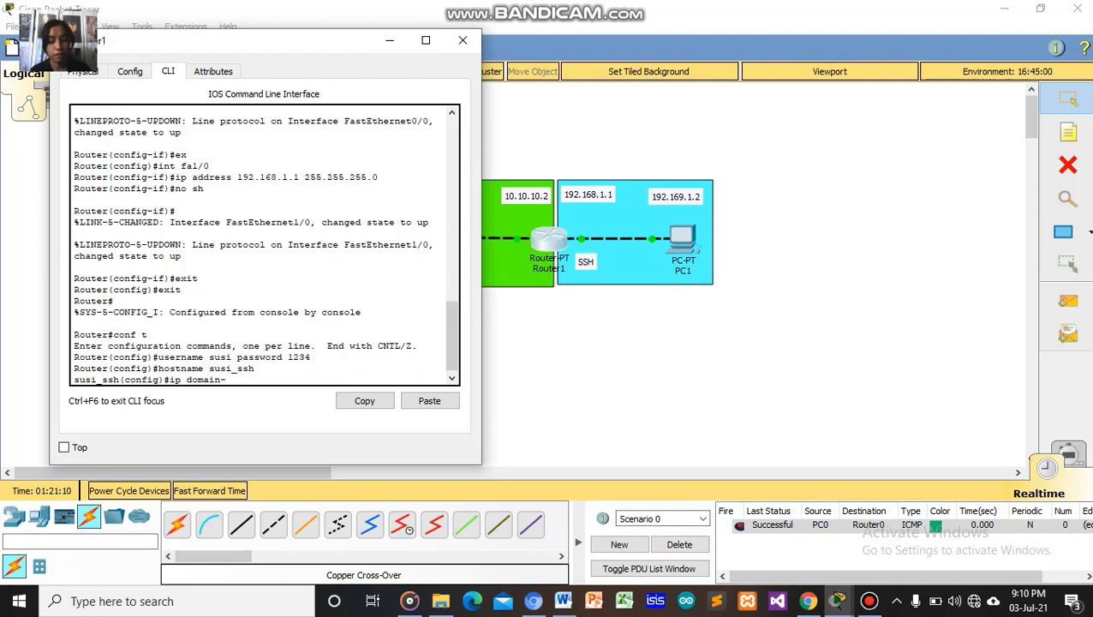
pyautogui.write('na')
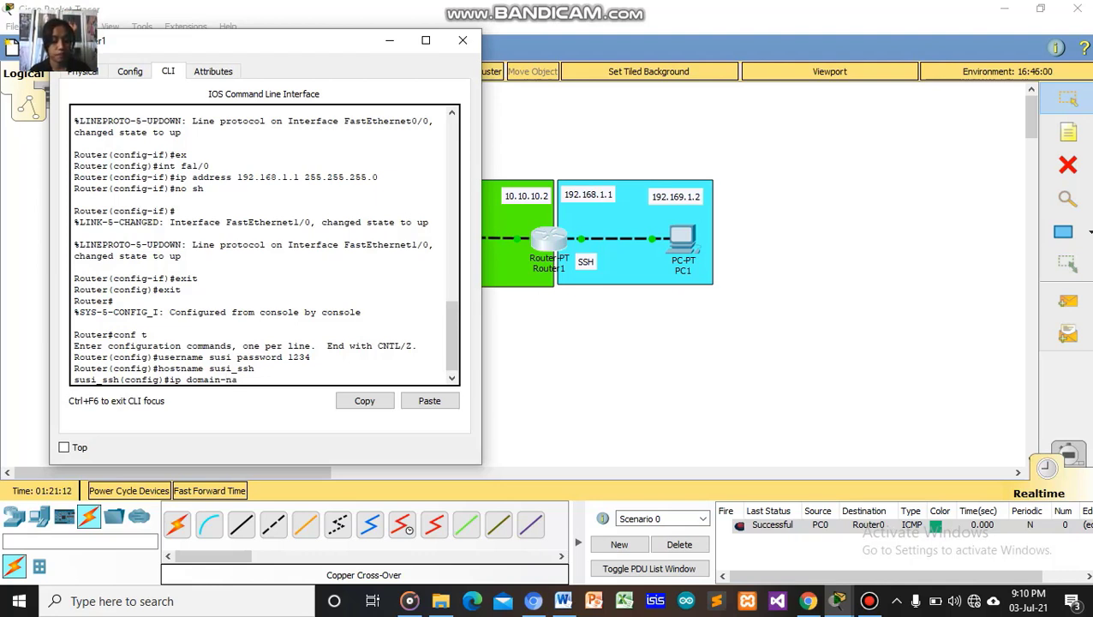
pyautogui.write('me ')
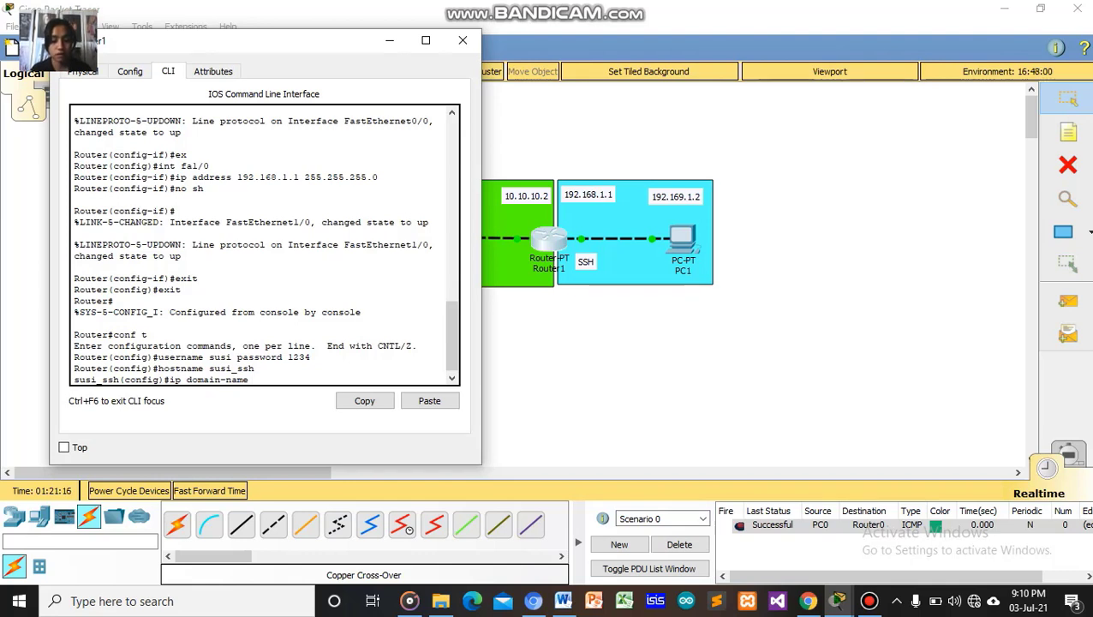
pyautogui.write('susi')
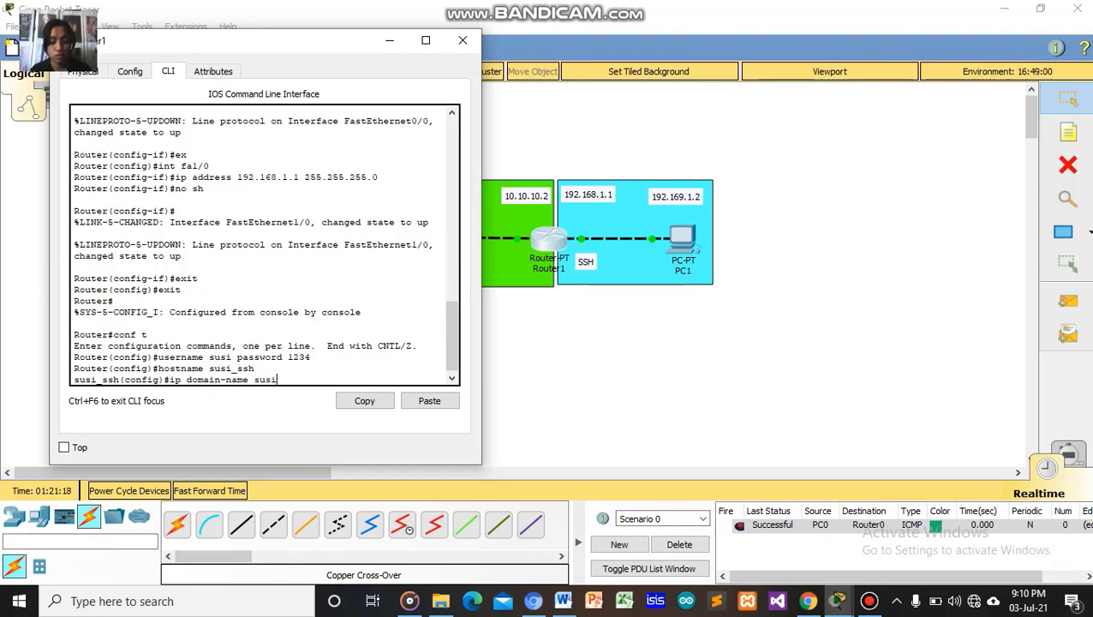
pyautogui.write('.com')
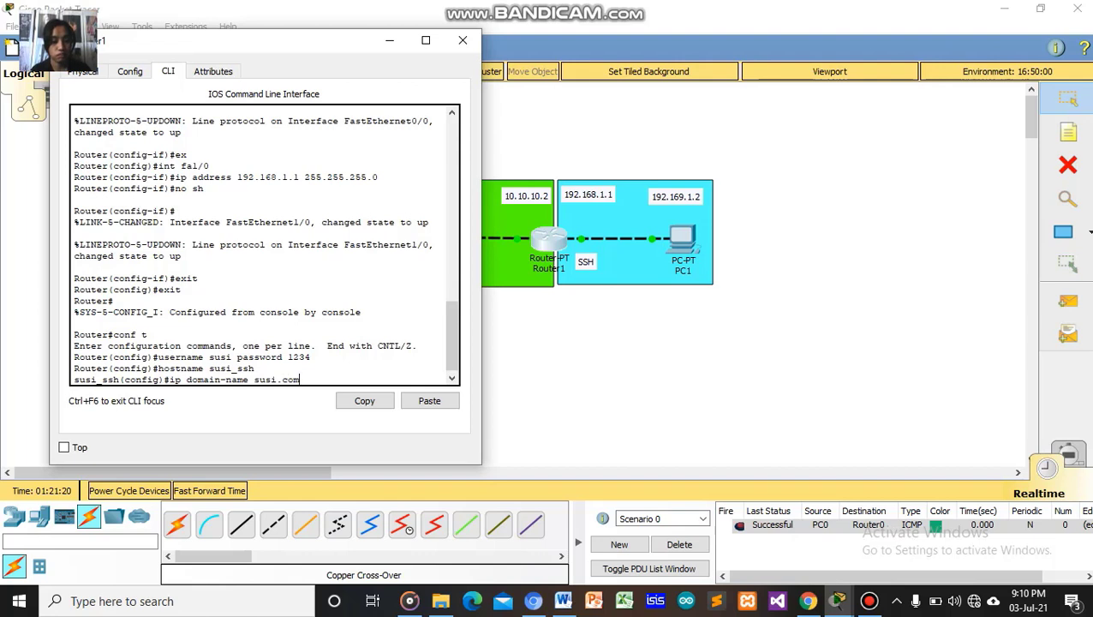
pyautogui.press('Return')
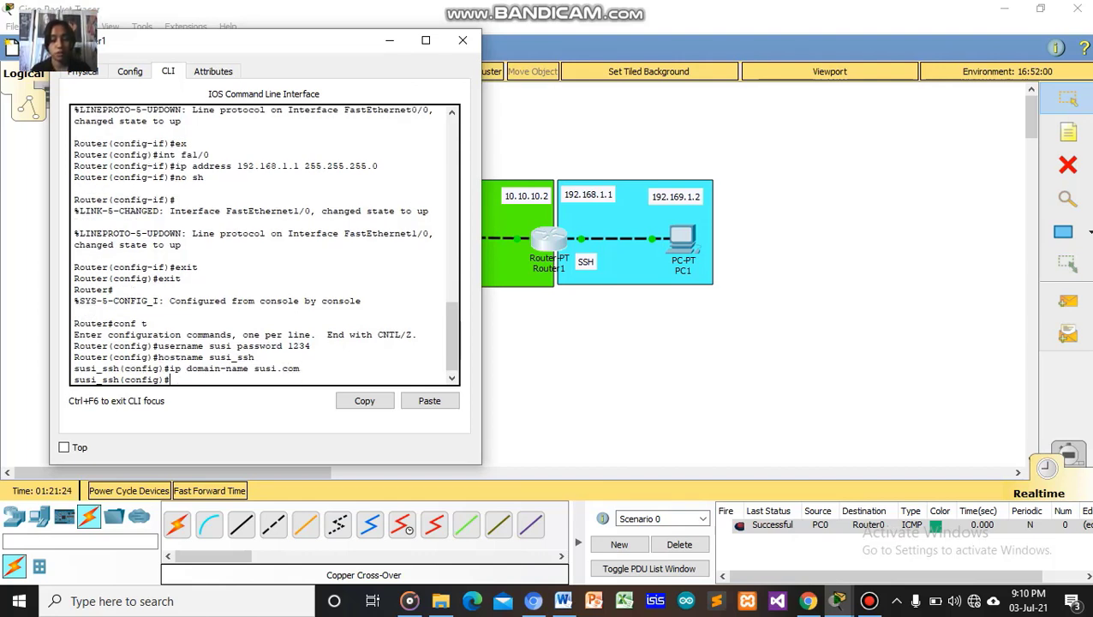
# Run 'crypto key generate rsa' to reach the modulus-size prompt, default 512 bits.
pyautogui.write('crypto')
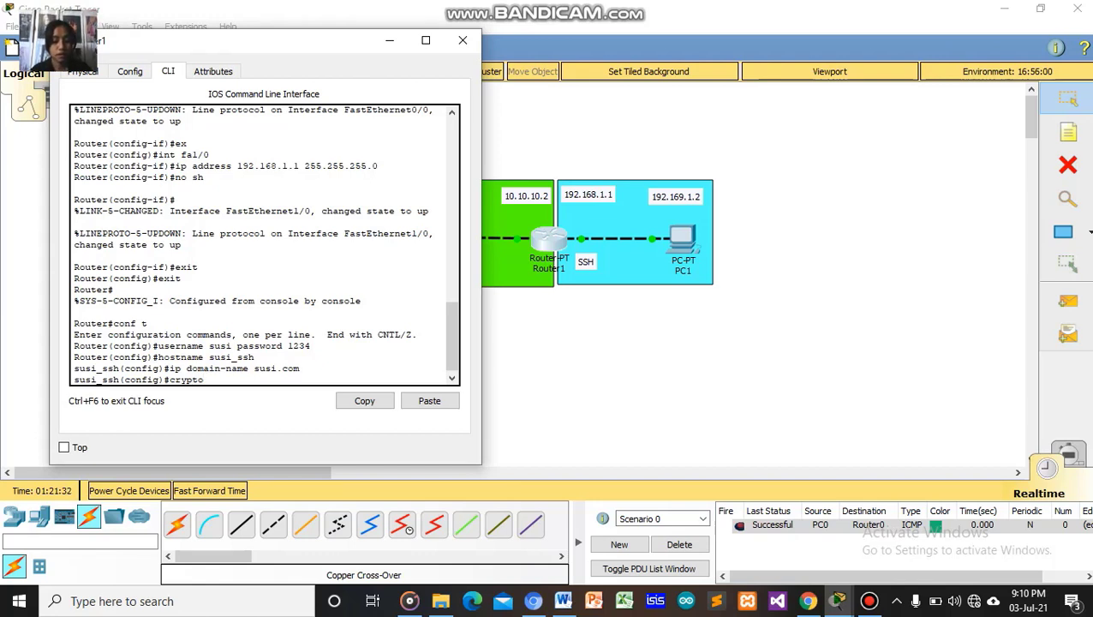
pyautogui.write('key')
pyautogui.press('BackSpace')
pyautogui.press('BackSpace')
pyautogui.press('BackSpace')
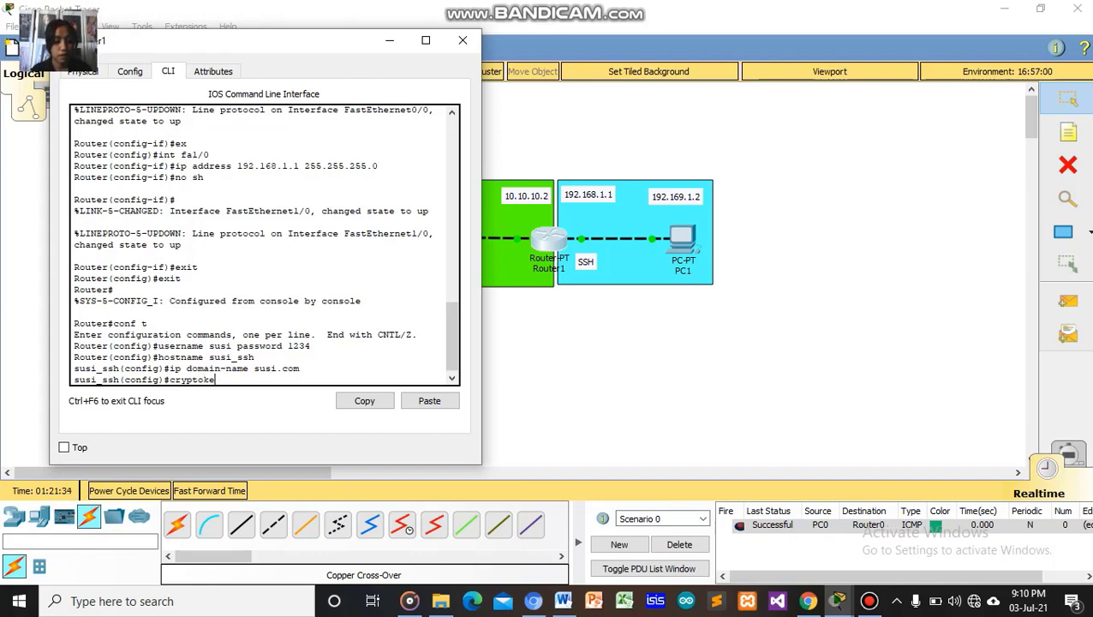
pyautogui.write('key ')
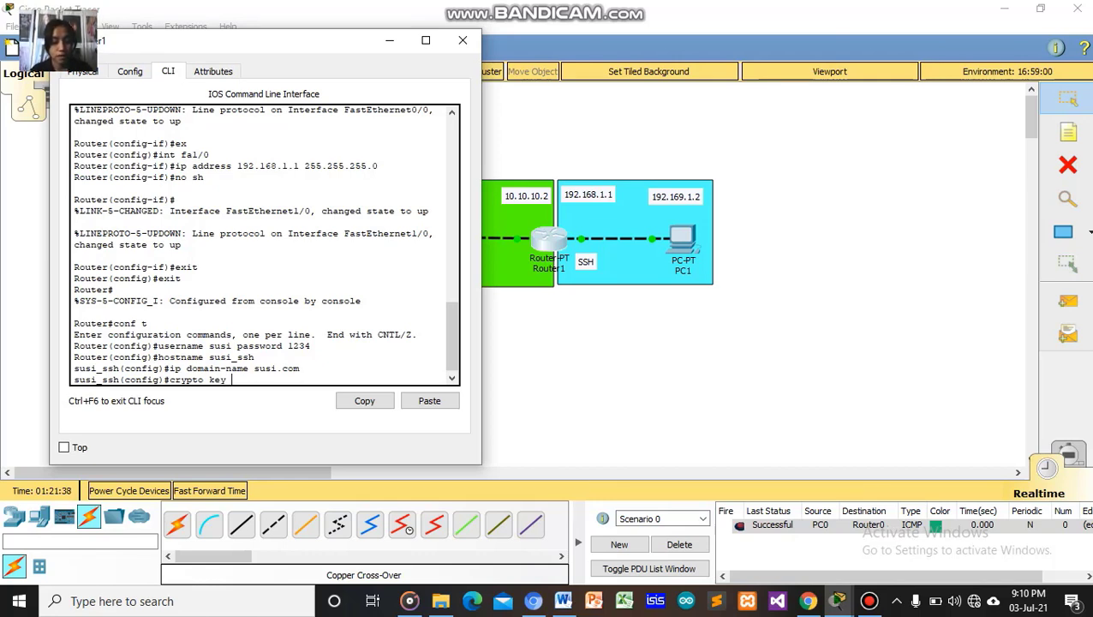
pyautogui.write('generate')
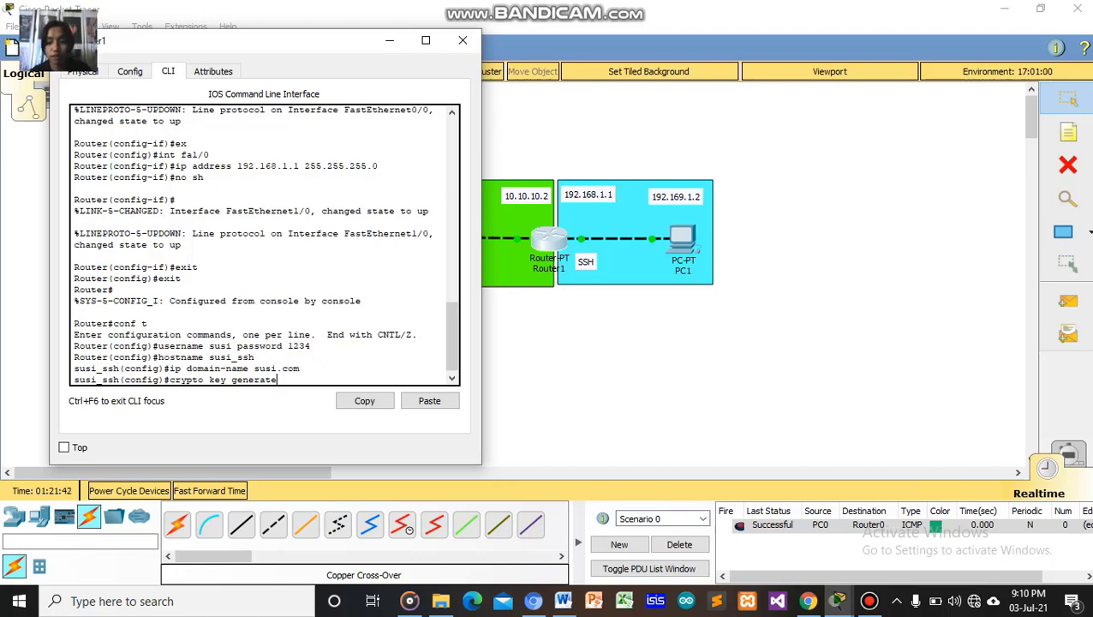
pyautogui.write(' rsa')
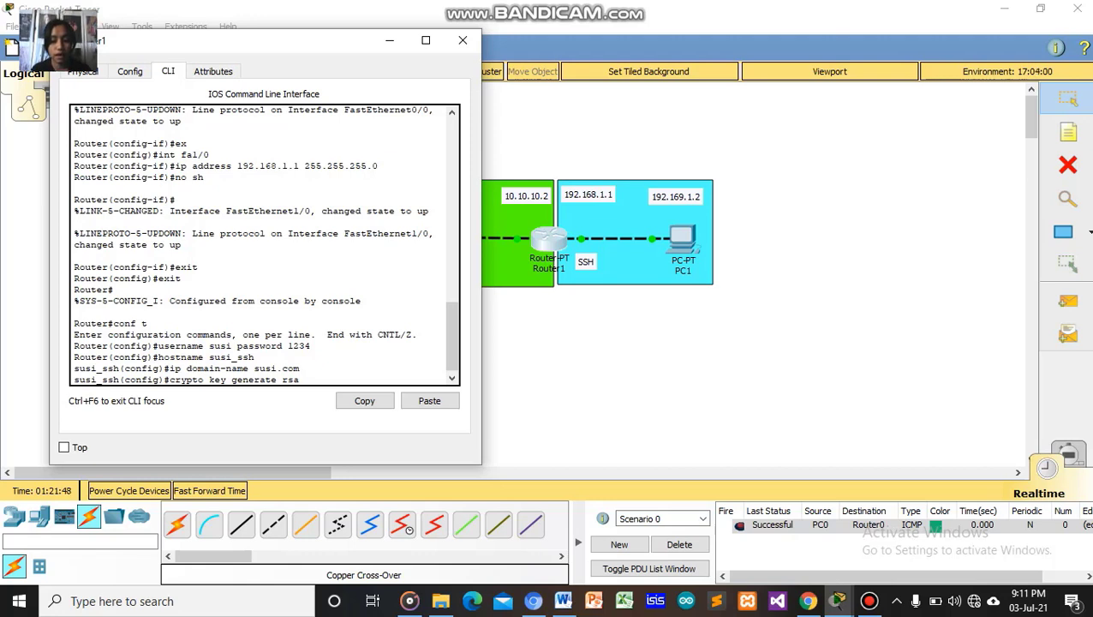
pyautogui.press('Return')
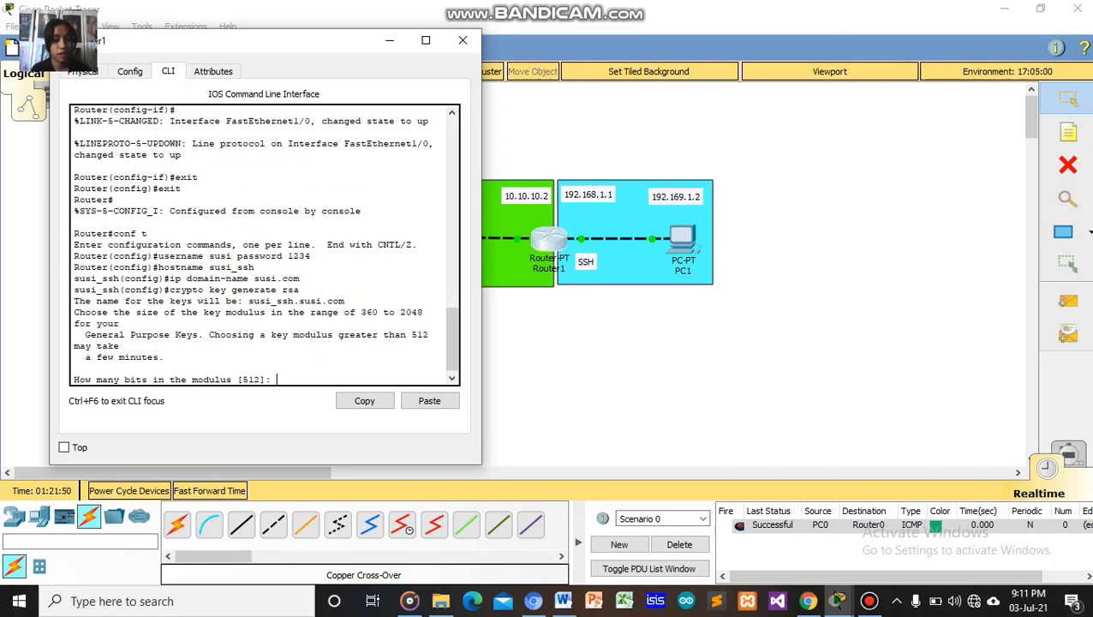
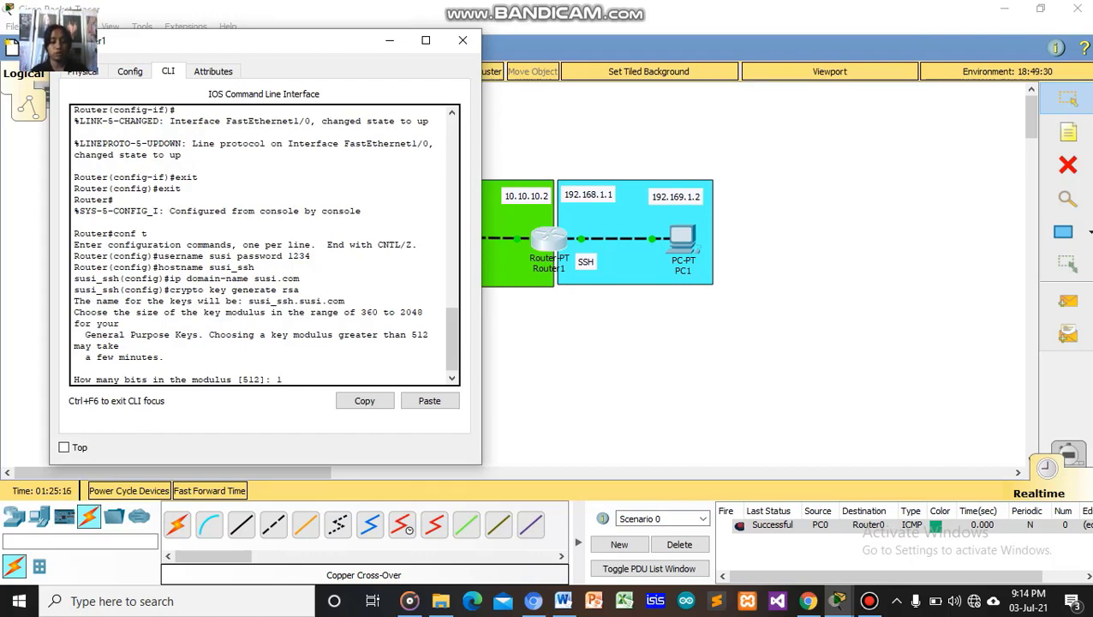
# Enter 1024 as the RSA modulus size to generate Router1's key pair.
pyautogui.write('0')
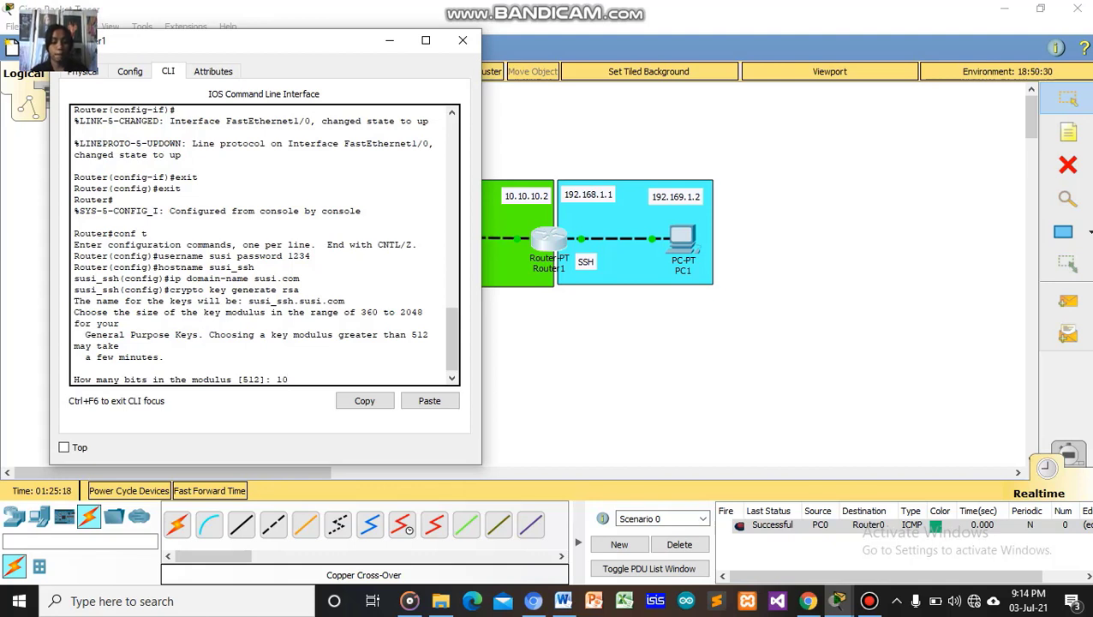
pyautogui.write('24')
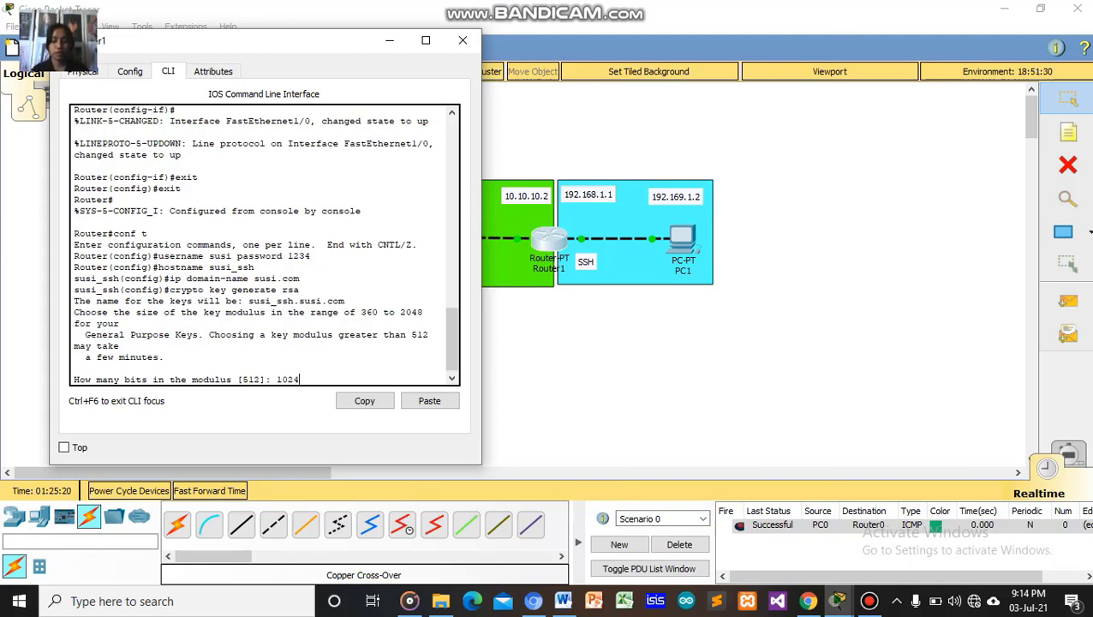
pyautogui.press('Return')
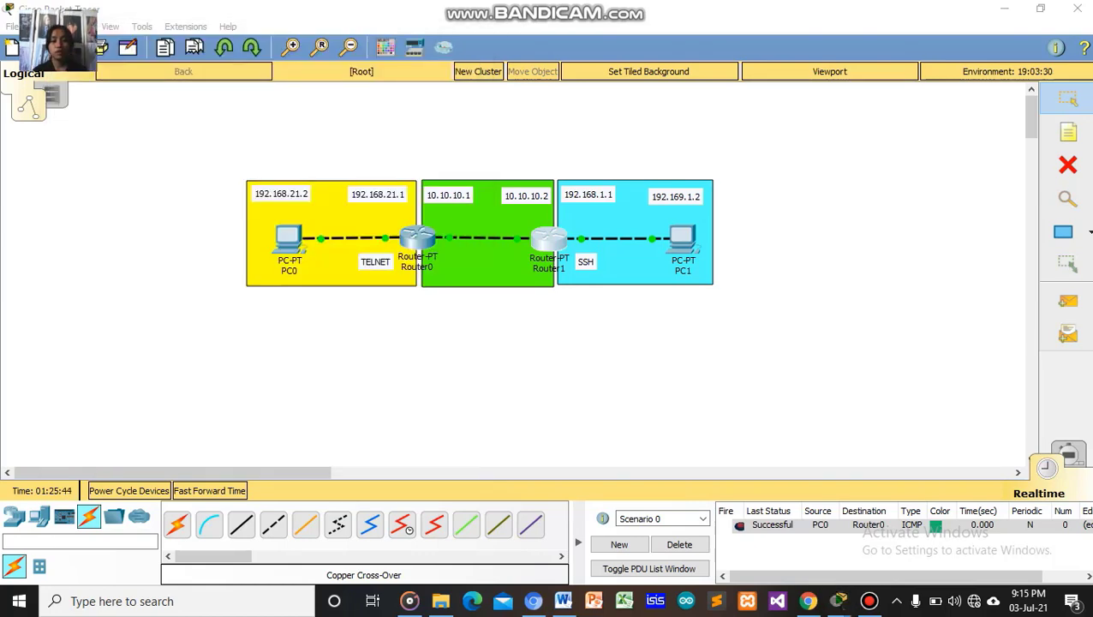
pyautogui.hotkey('alt', 'Tab')
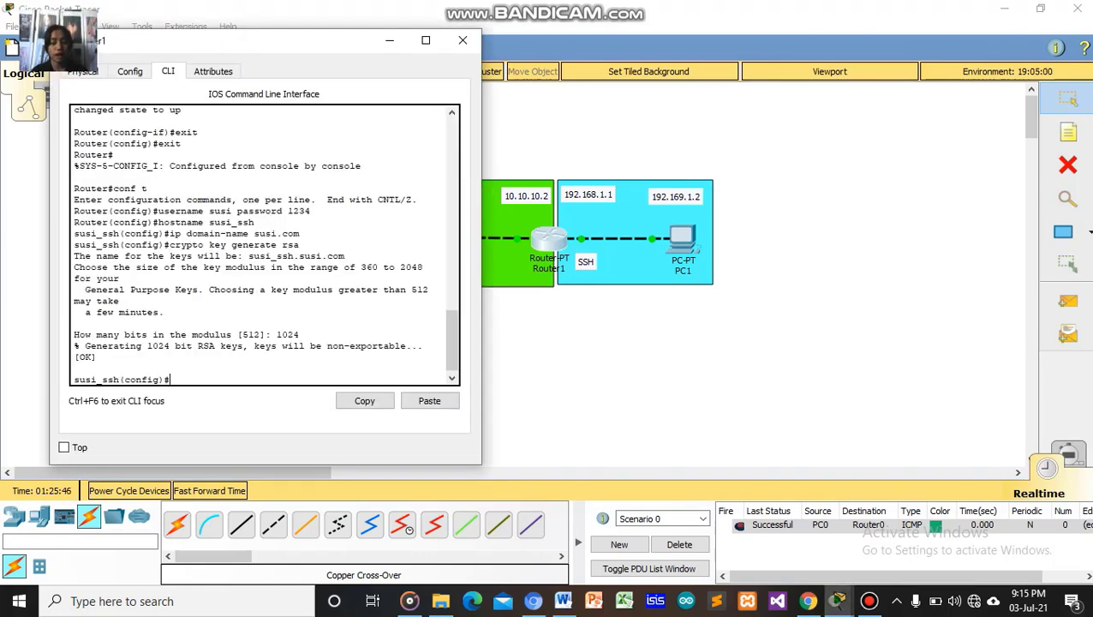
# Run 'do sh crypto key mypubkey rsa' in Router1's CLI, mistyping the key name.
pyautogui.write('s')
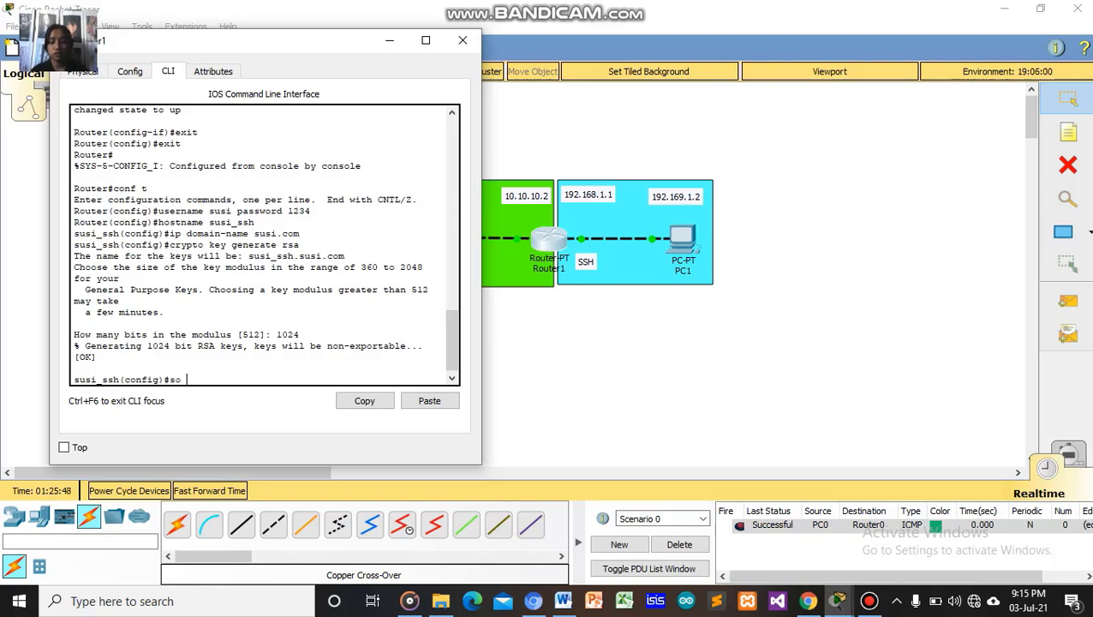
pyautogui.press('BackSpace')
pyautogui.write('do ss')
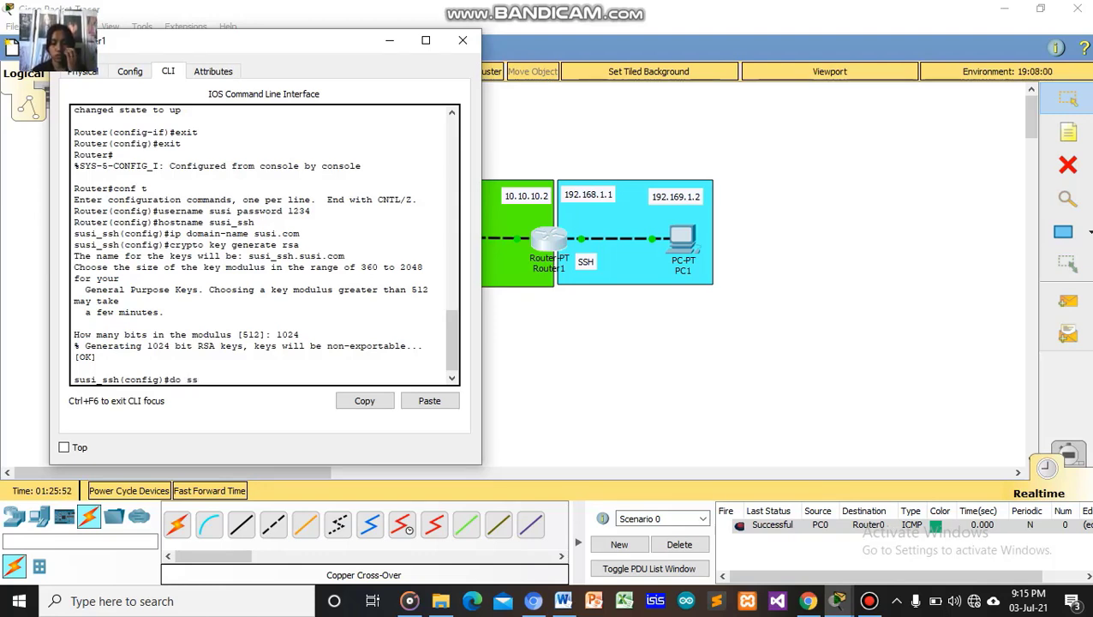
pyautogui.press('BackSpace')
pyautogui.write('h ')
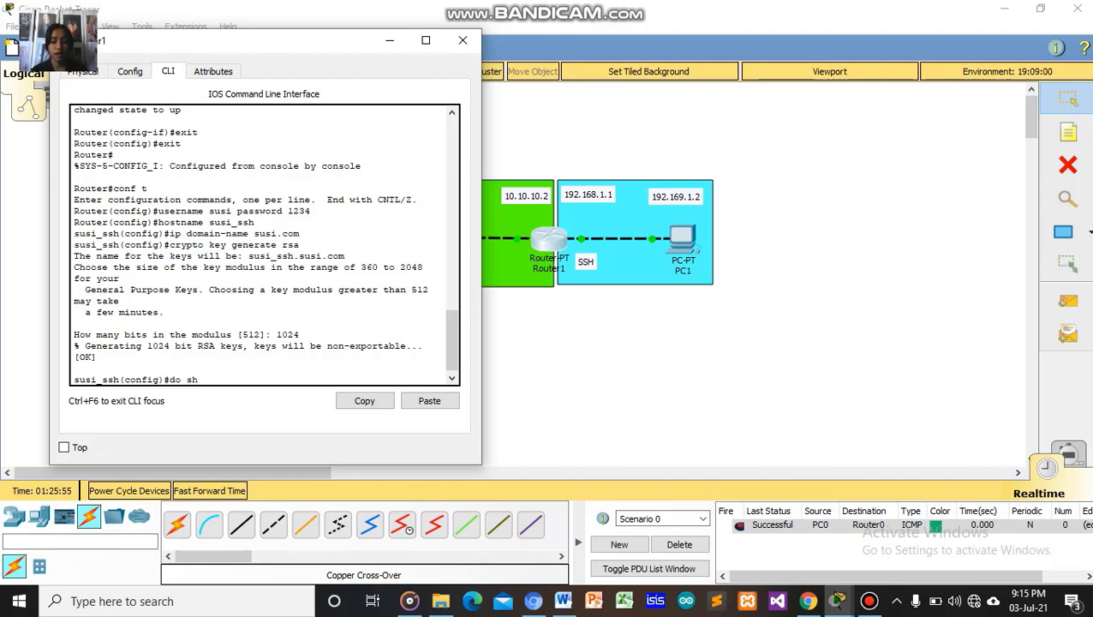
pyautogui.write('cry')
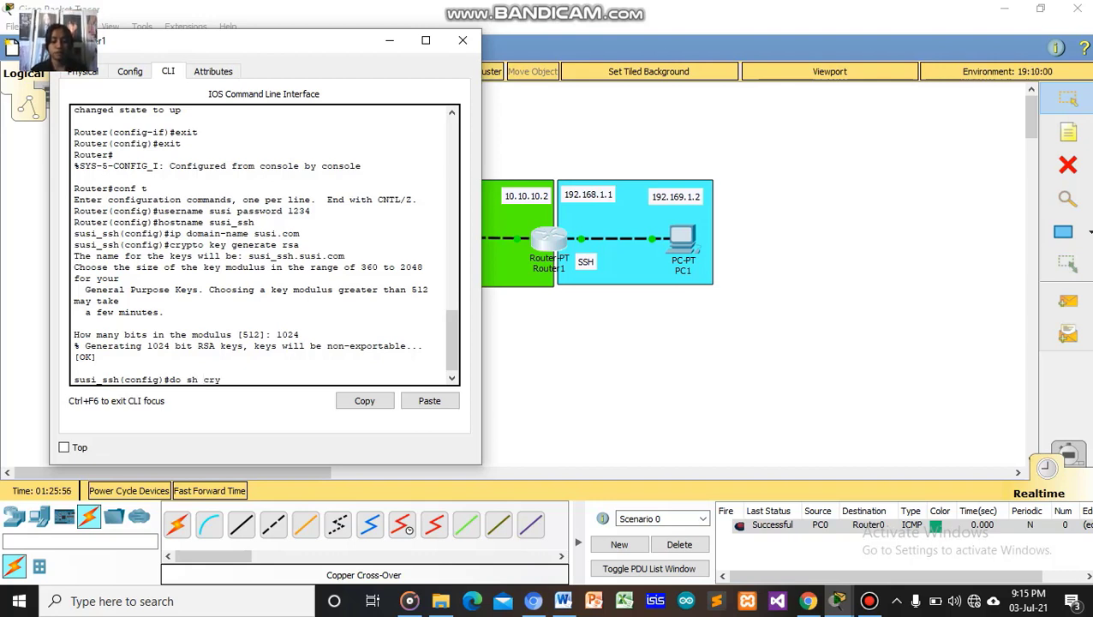
pyautogui.write('pto')
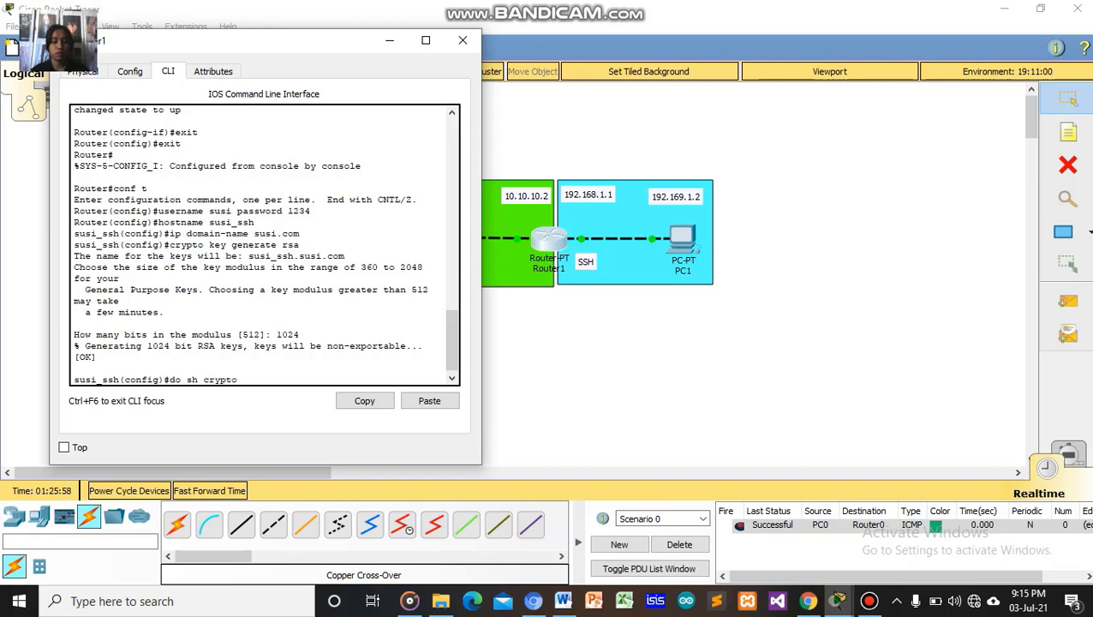
pyautogui.write(' key ,yp')
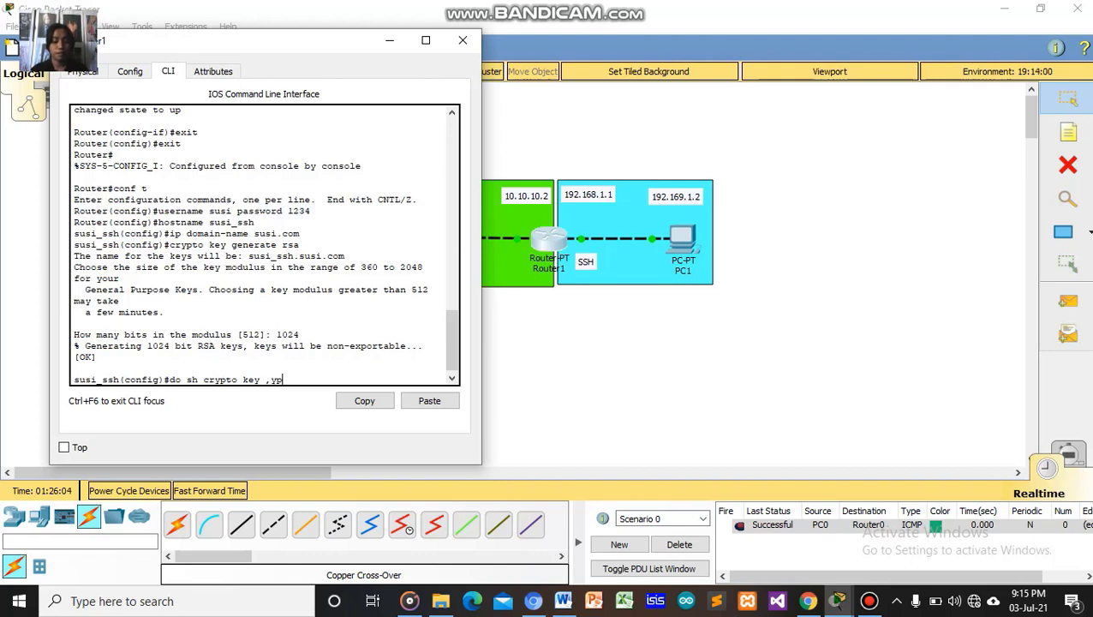
pyautogui.write('ub')
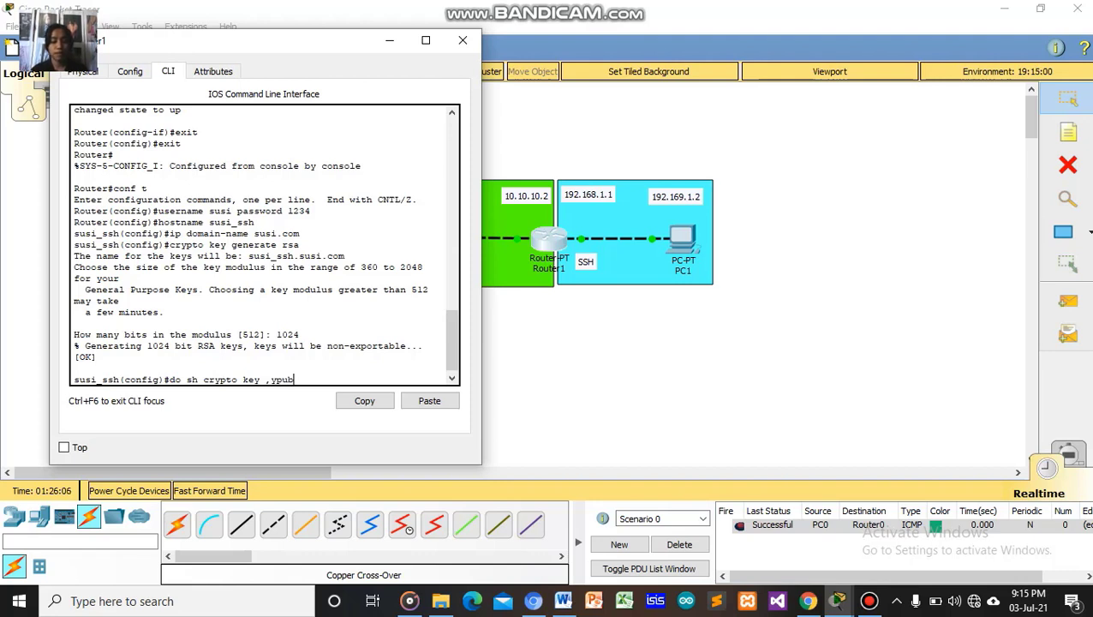
pyautogui.write('key')
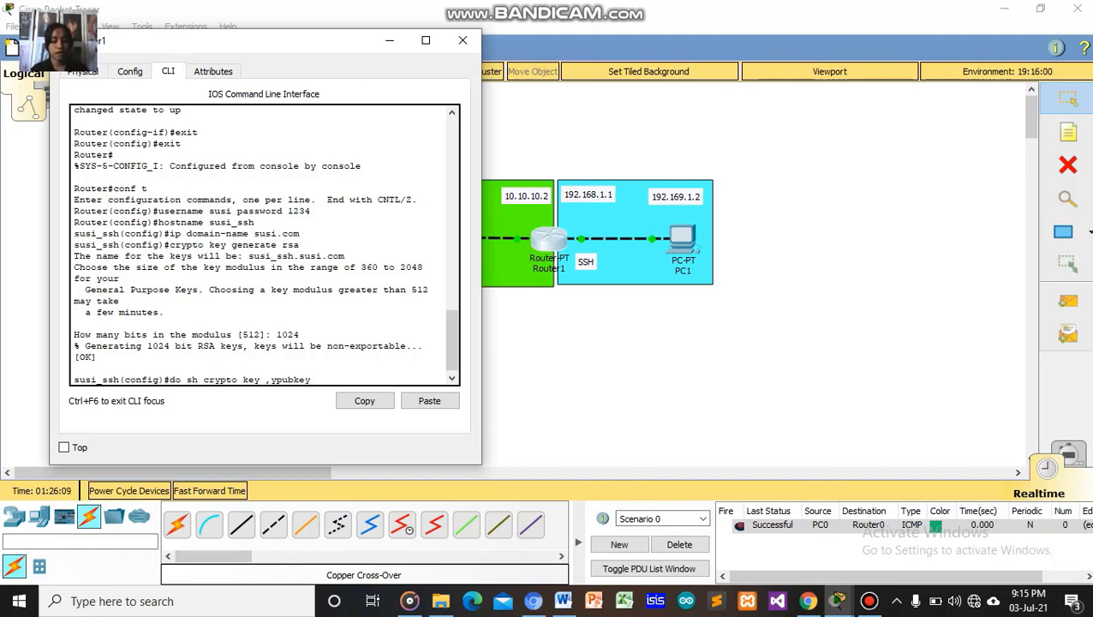
pyautogui.write(' rsa')
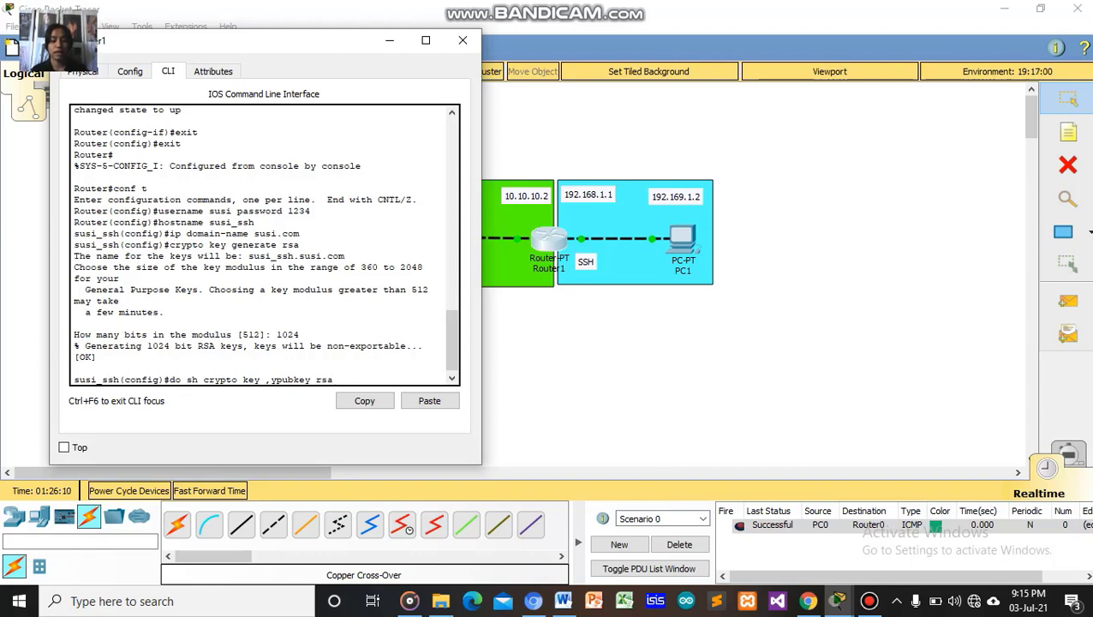
pyautogui.press('Return')
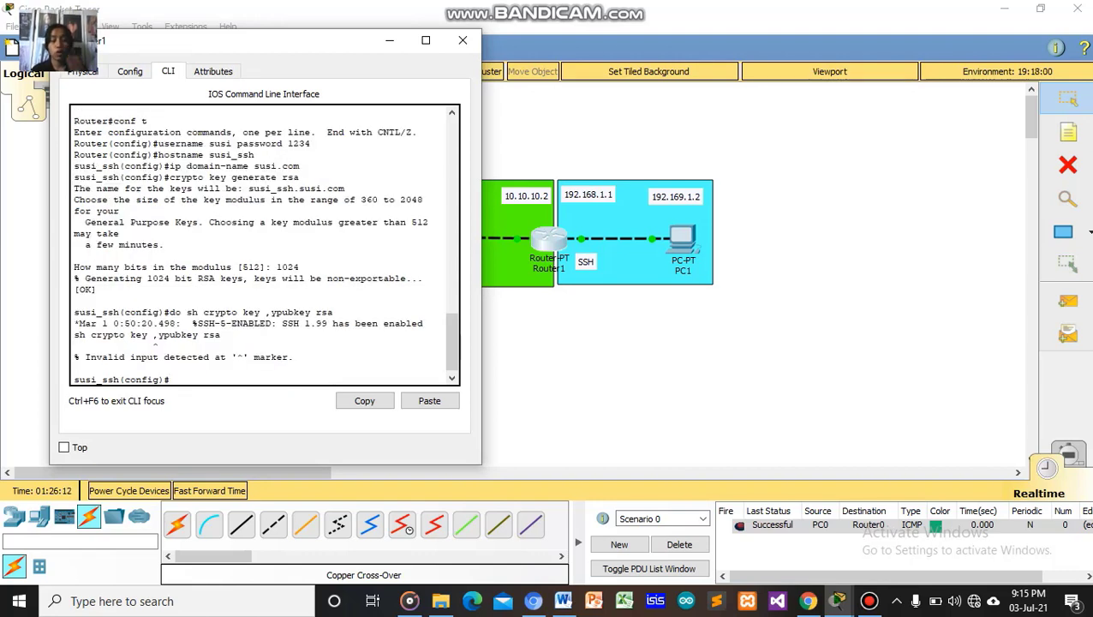
# Recall the failed command, correct it to 'mypubkey', and rerun it to show the RSA keys.
pyautogui.press('Up')
pyautogui.press('Left')
pyautogui.press('Left')
pyautogui.press('Left')
pyautogui.press('Left')
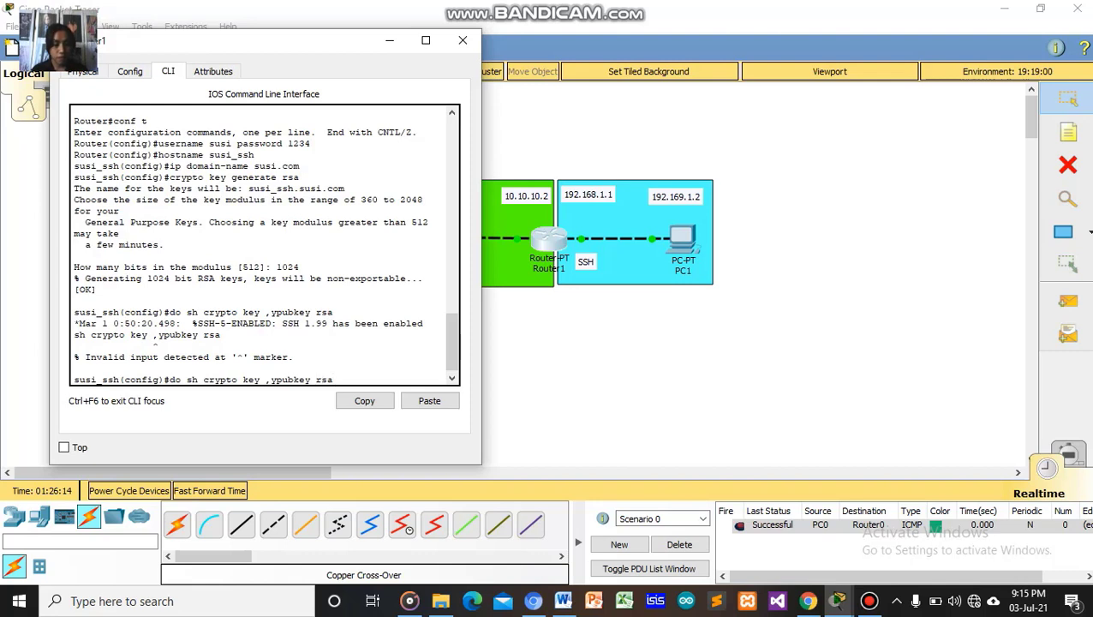
pyautogui.press('Left')
pyautogui.press('Left')
pyautogui.press('Left')
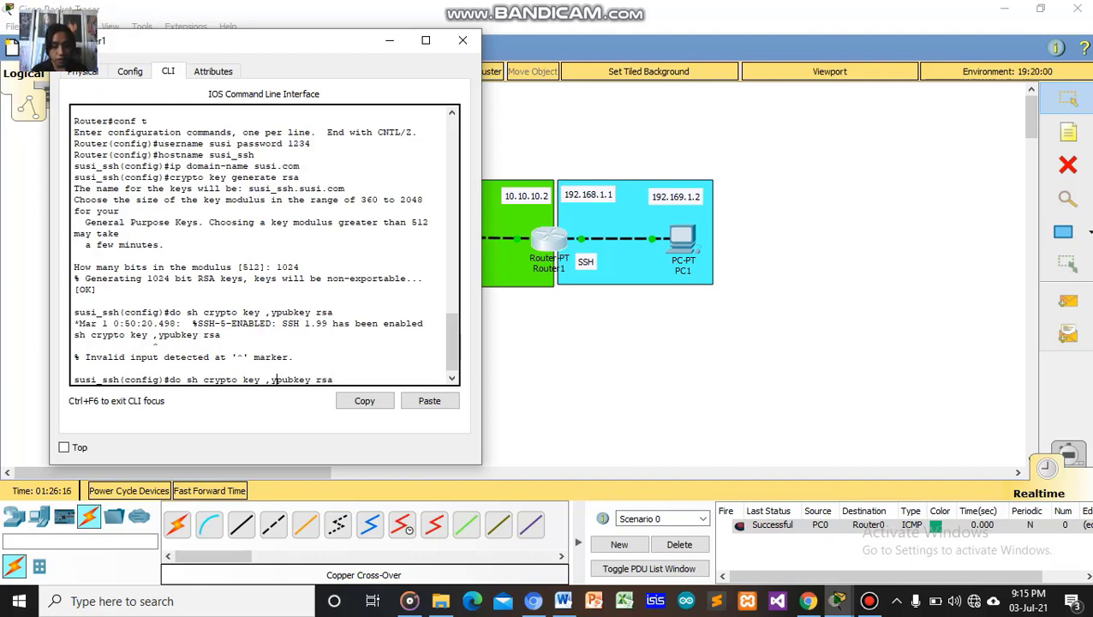
pyautogui.press('BackSpace')
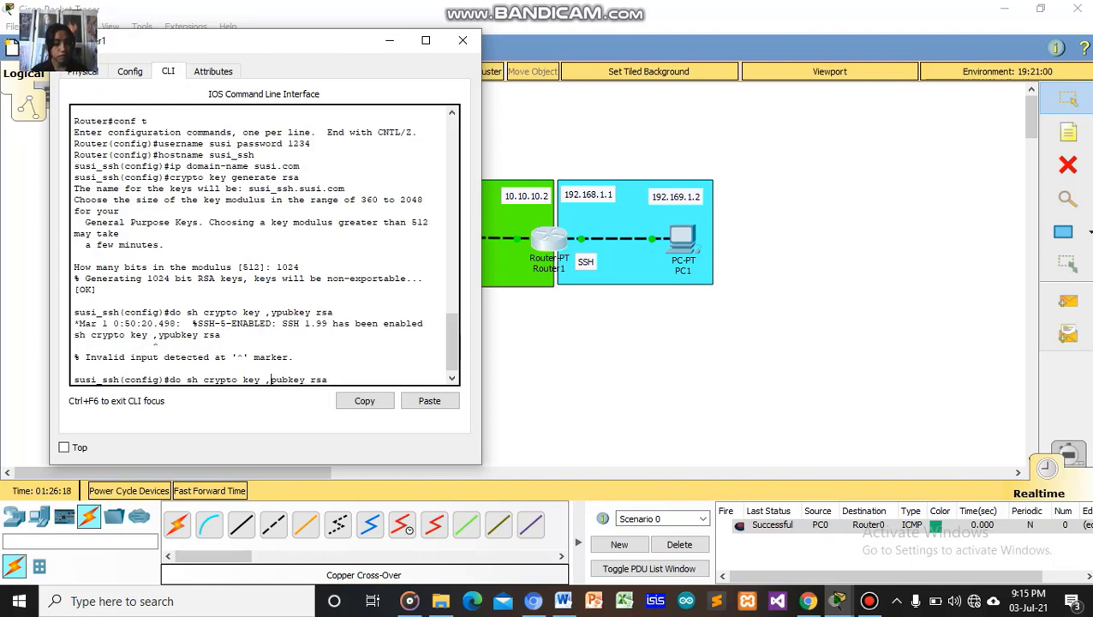
pyautogui.press('BackSpace')
pyautogui.write('my')
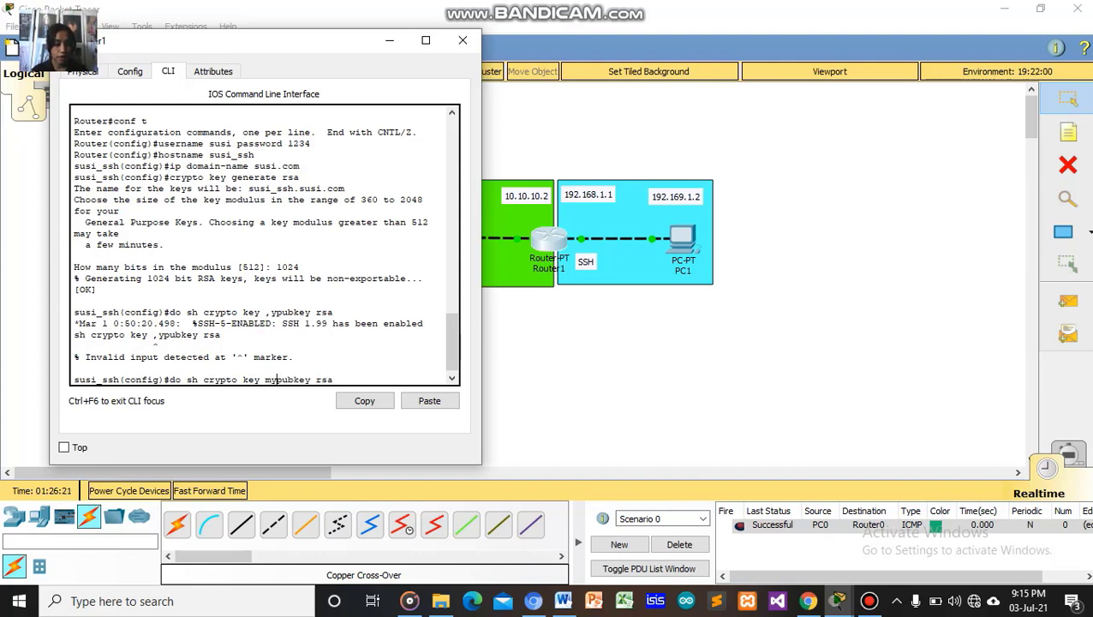
pyautogui.press('Right')
pyautogui.press('Right')
pyautogui.press('Right')
pyautogui.press('Right')
pyautogui.press('Right')
pyautogui.press('Right')
pyautogui.press('Right')
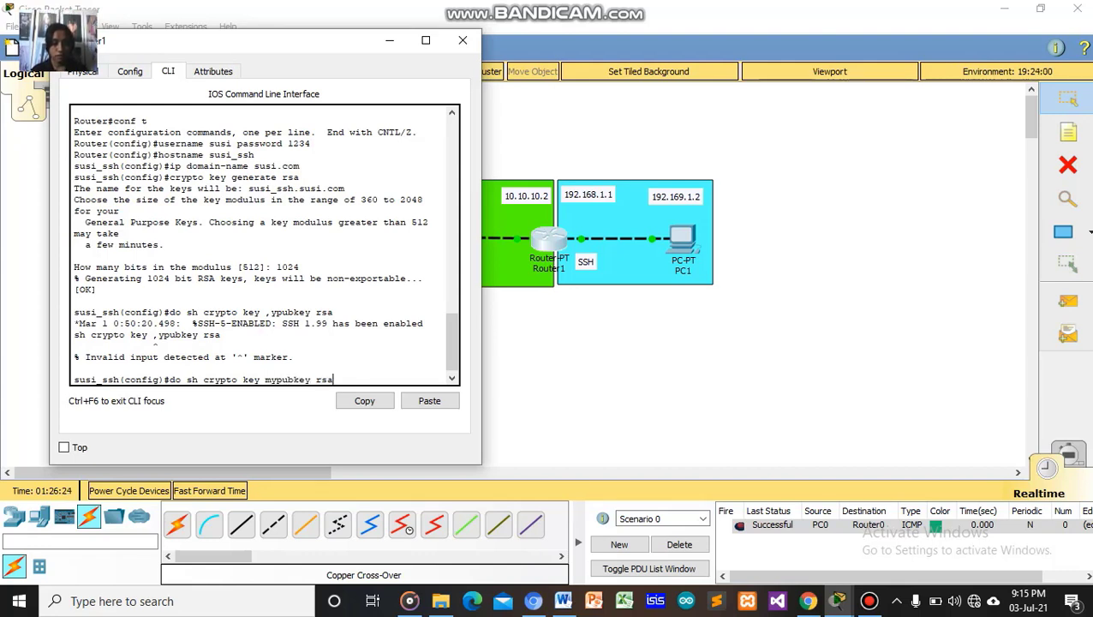
pyautogui.press('Return')
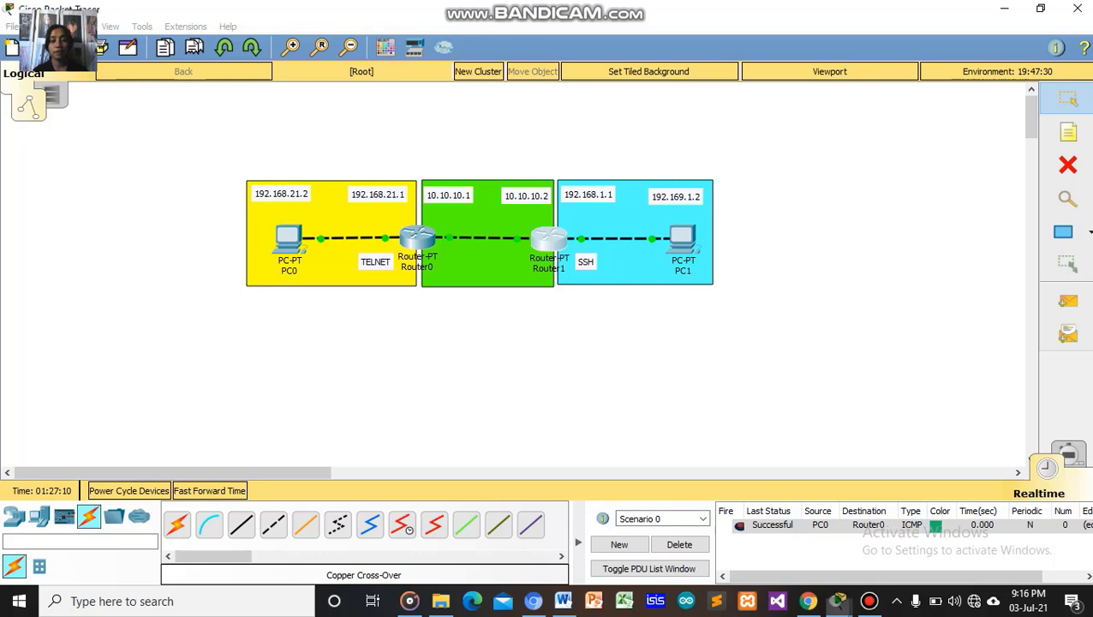
# Bring Router1's console back and put the cursor at the global configuration prompt.
pyautogui.click(838, 601)
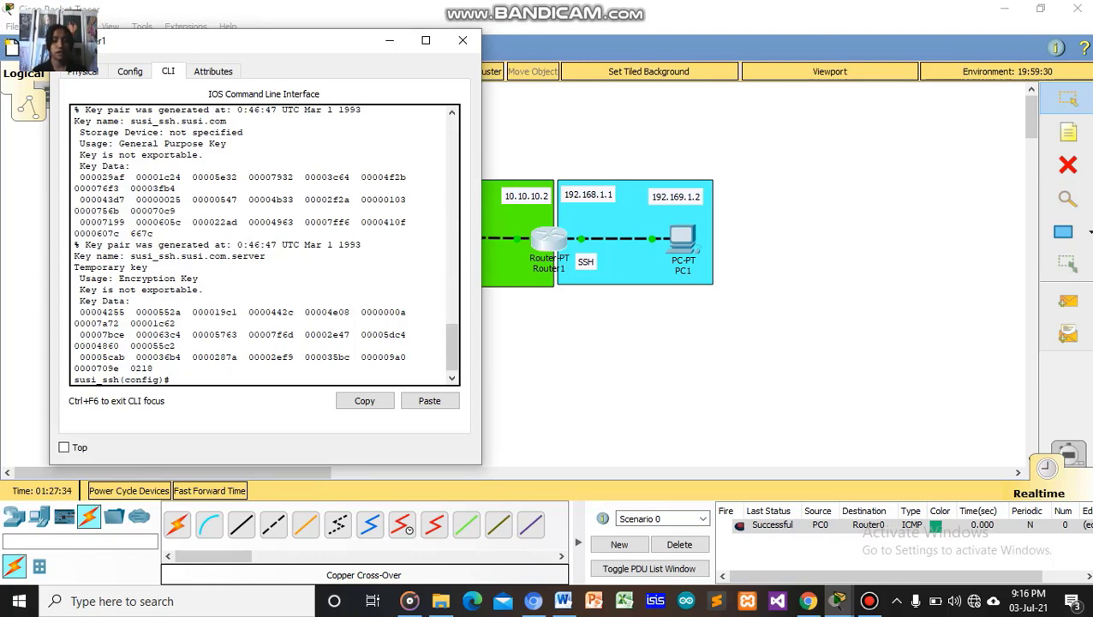
pyautogui.hotkey('alt', 'F4')
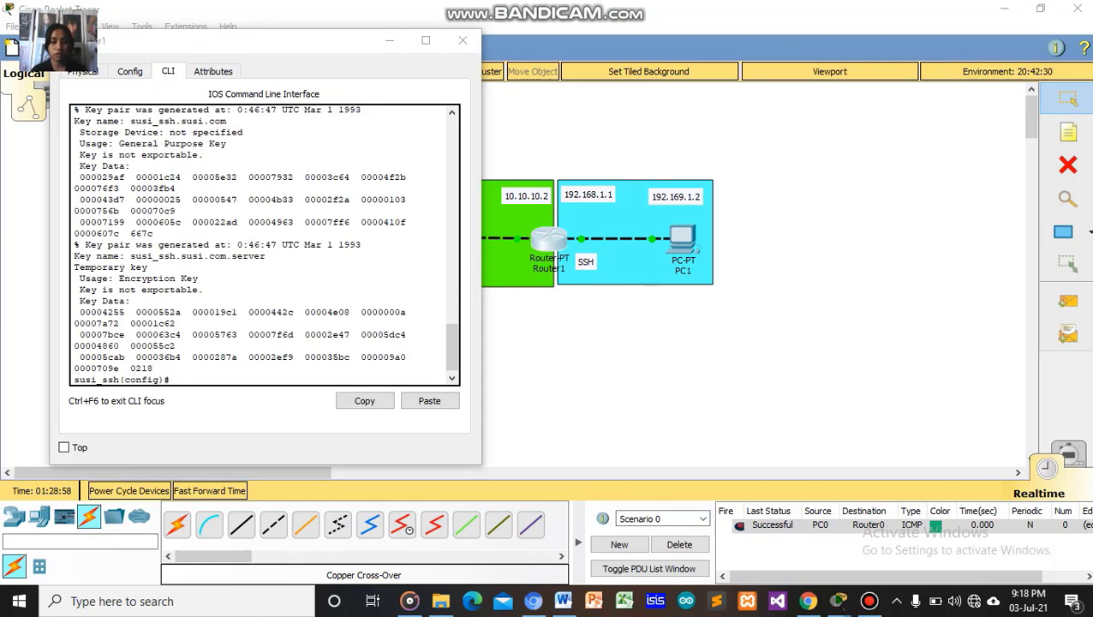
pyautogui.click(154, 368)
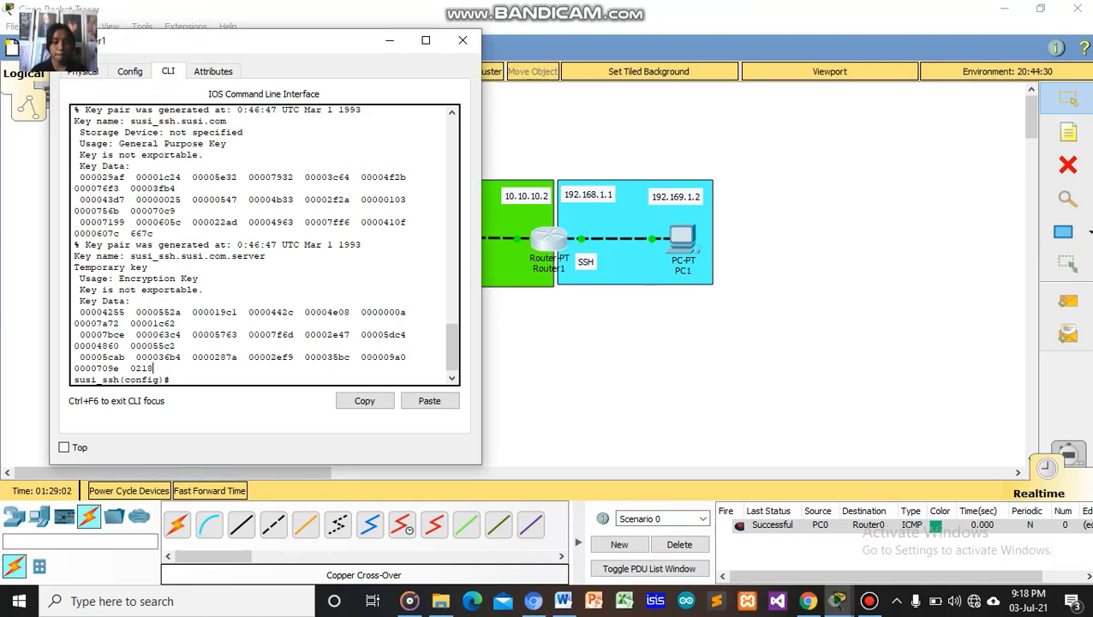
pyautogui.moveTo(153, 369); pyautogui.dragTo(170, 379)
pyautogui.click(171, 380)
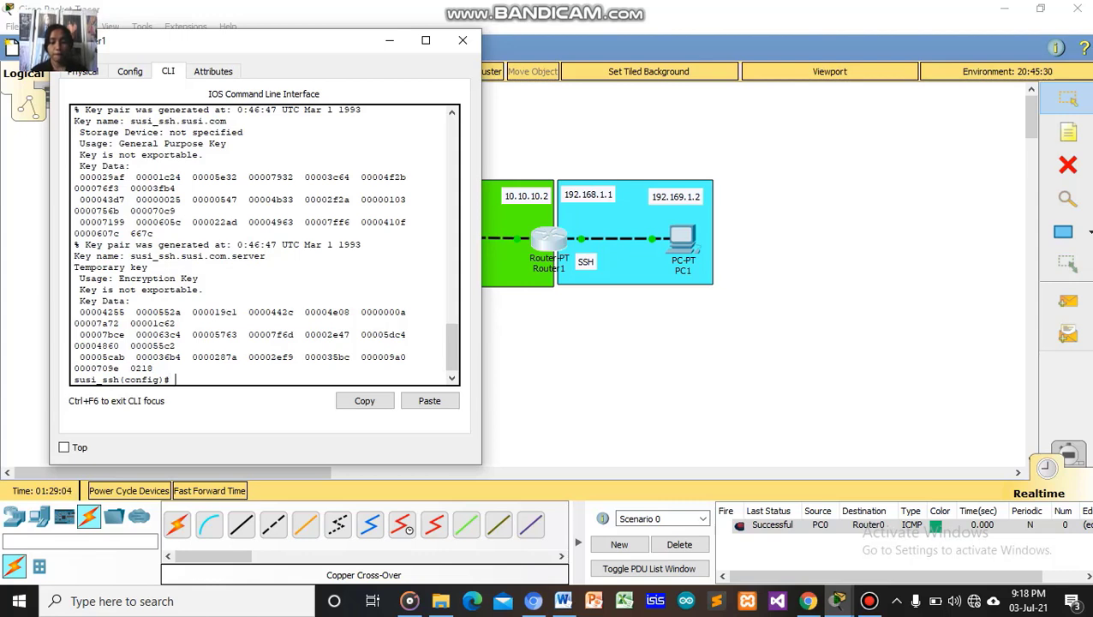
pyautogui.write('ip')
pyautogui.press('BackSpace')
pyautogui.press('BackSpace')
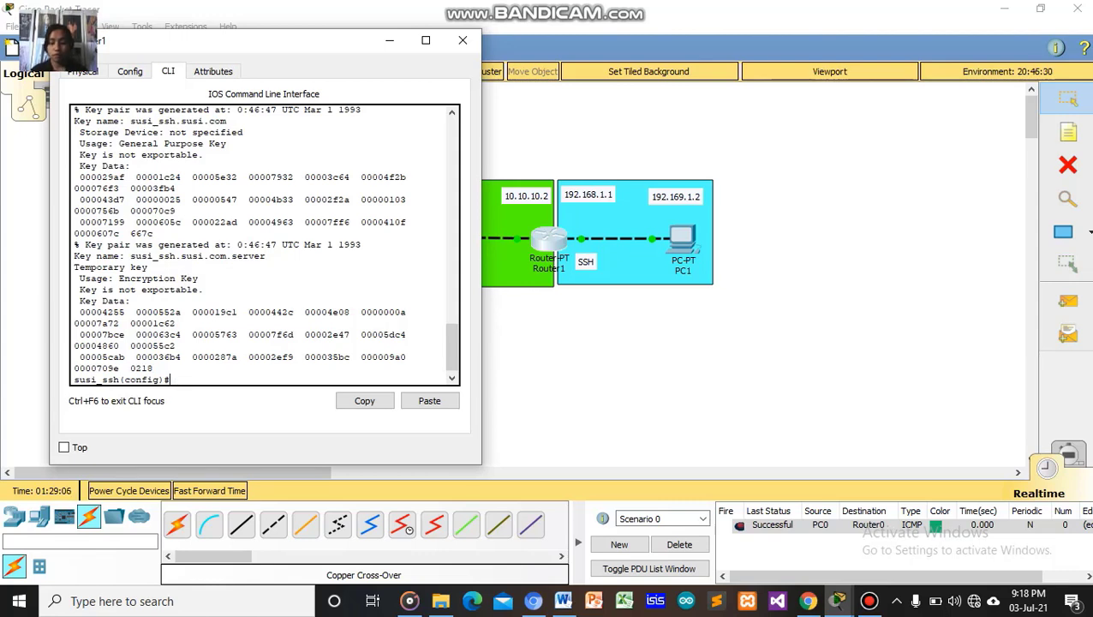
# Enter 'ip ssh' on Router1, then recall and resubmit it; both are rejected as incomplete.
pyautogui.write('ips')
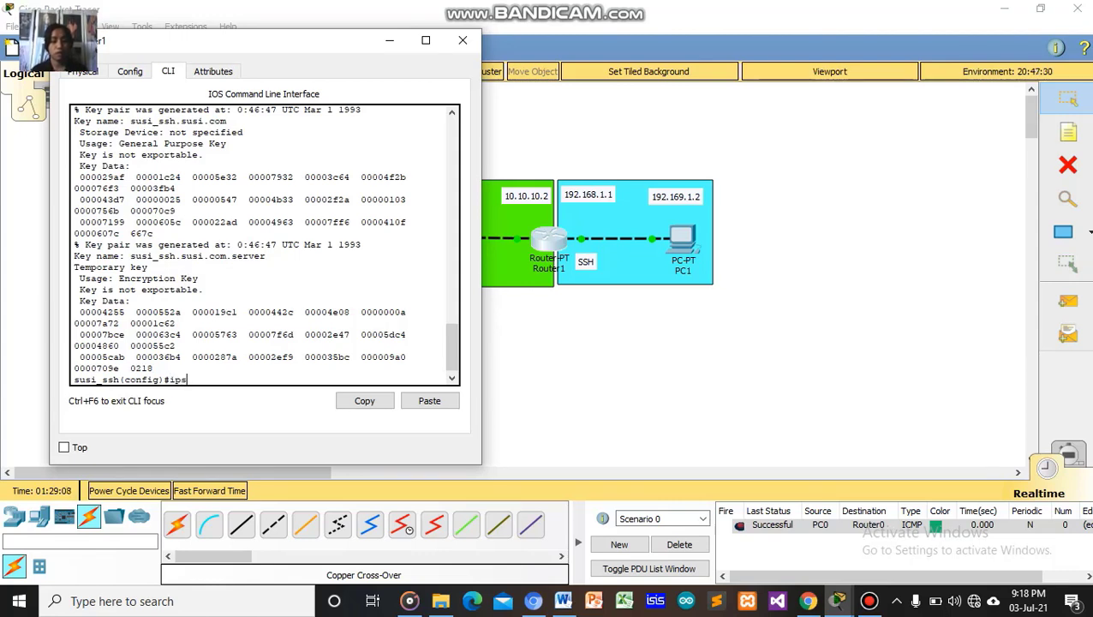
pyautogui.press('BackSpace')
pyautogui.write('ssh')
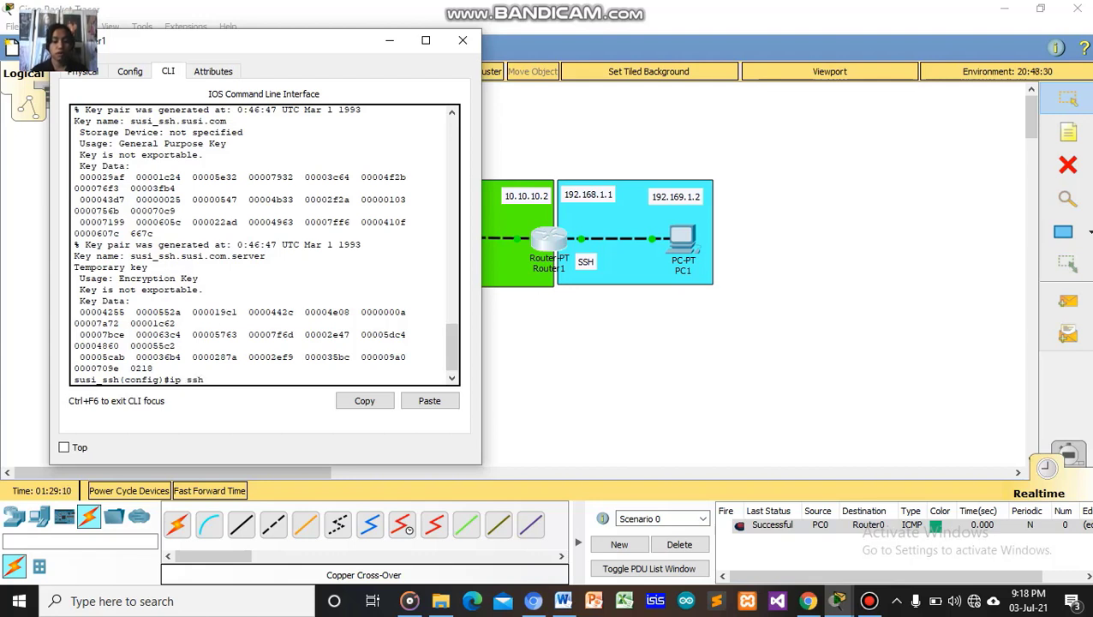
pyautogui.press('Return')
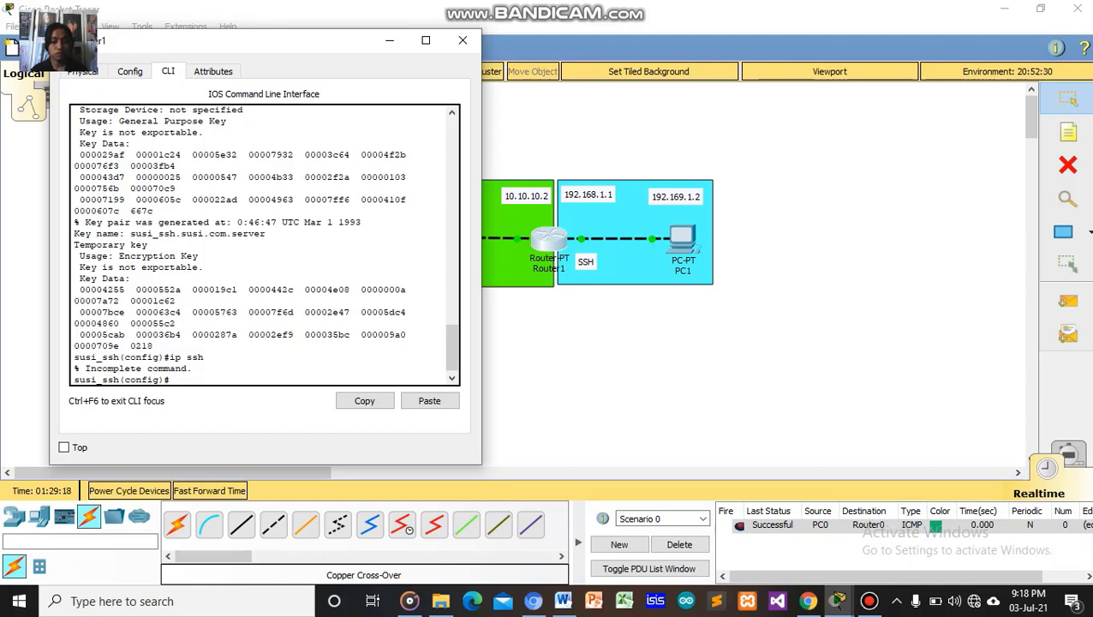
pyautogui.press('Up')
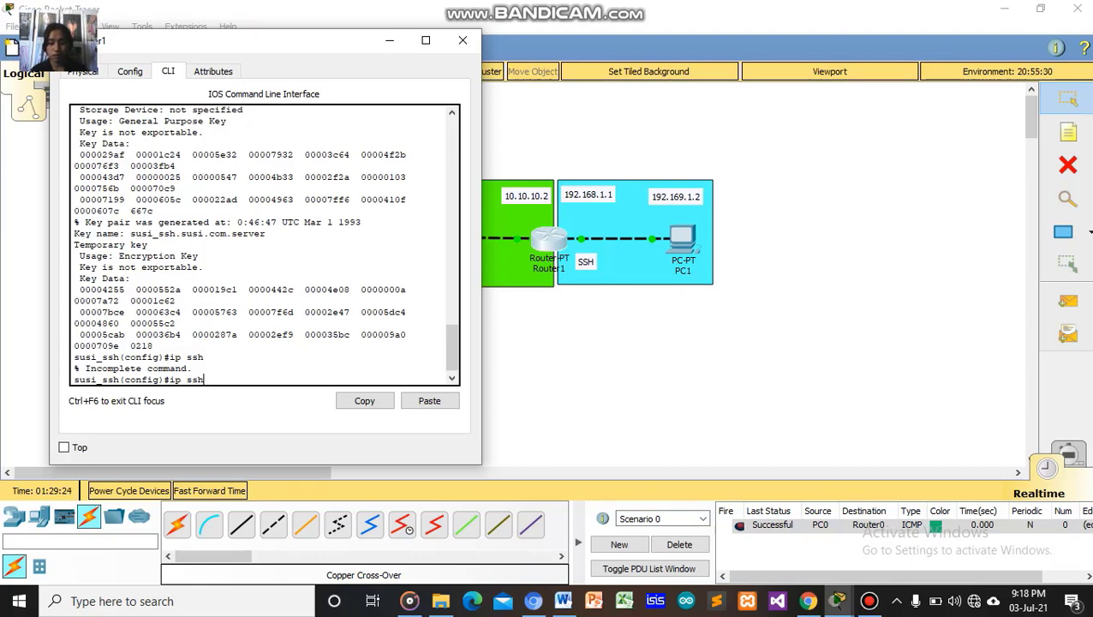
pyautogui.press('Return')
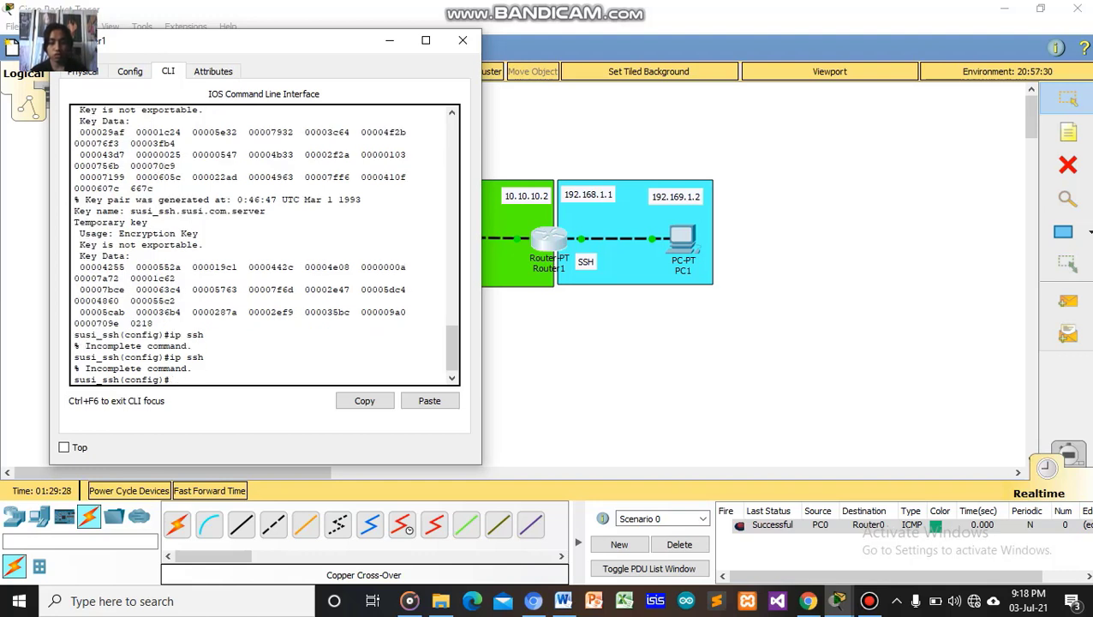
pyautogui.write('lie')
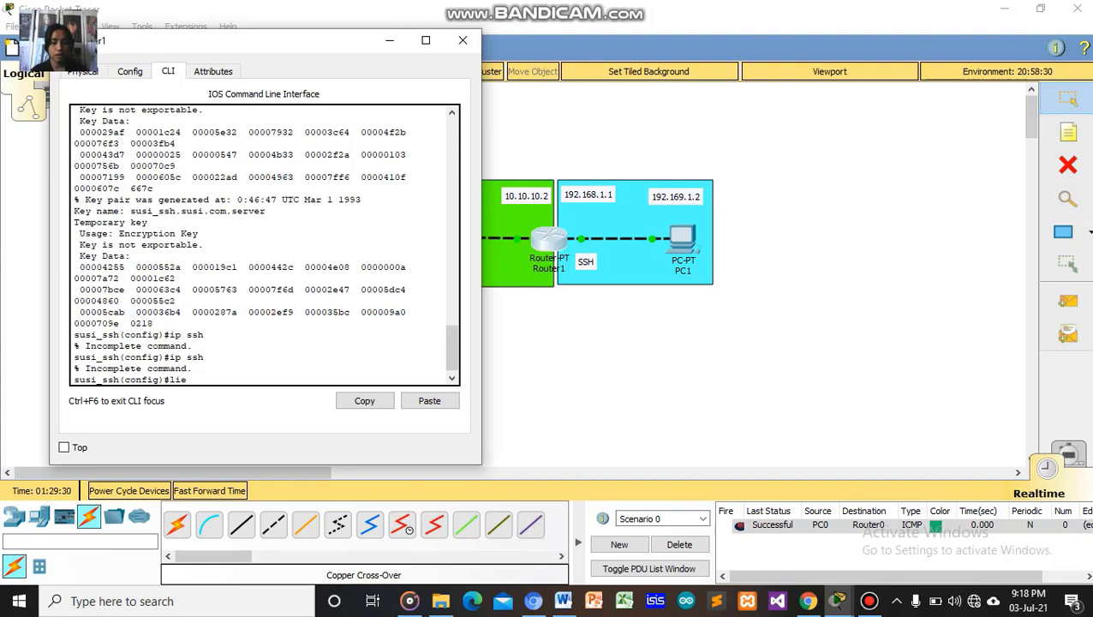
# Enter 'line vty 0 4' and restrict the lines with 'transport input ssh'.
pyautogui.press('BackSpace')
pyautogui.write('ne')
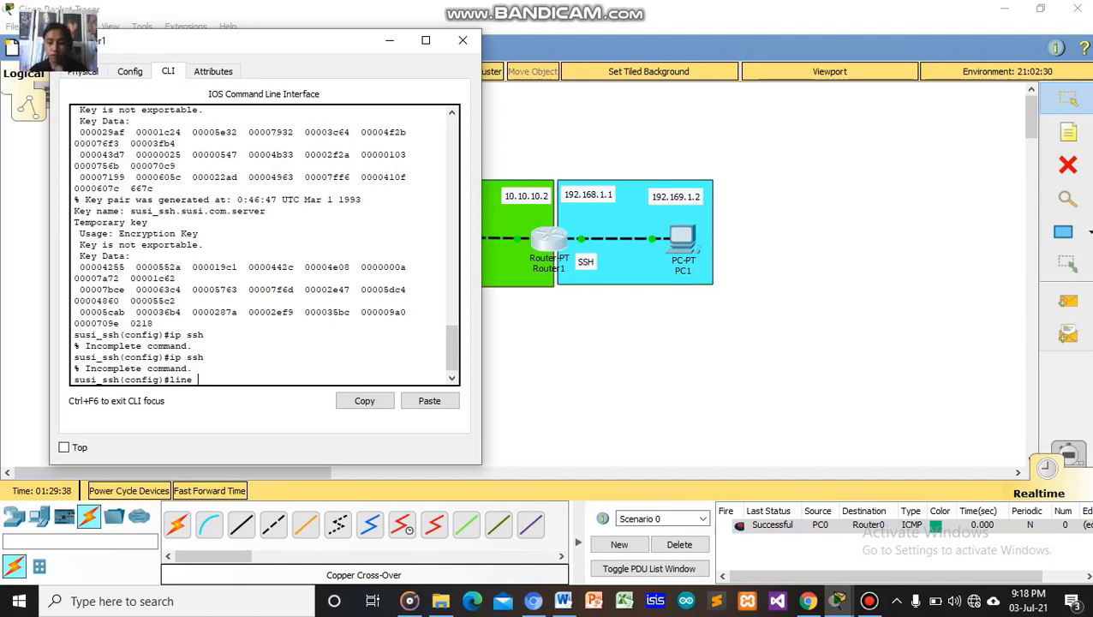
pyautogui.write('v')
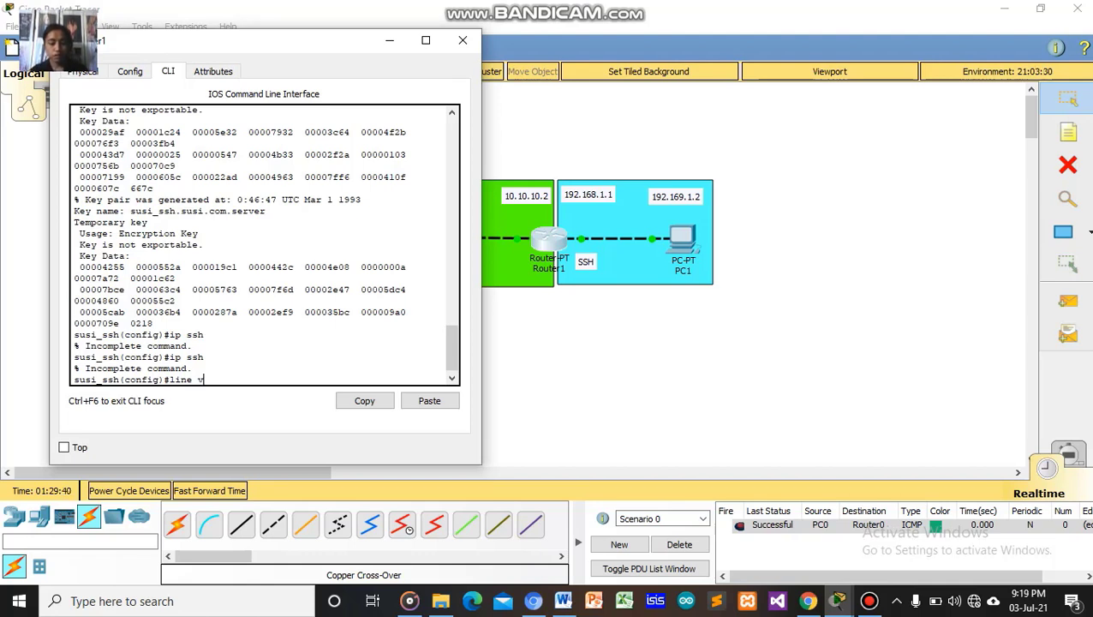
pyautogui.write('ty ')
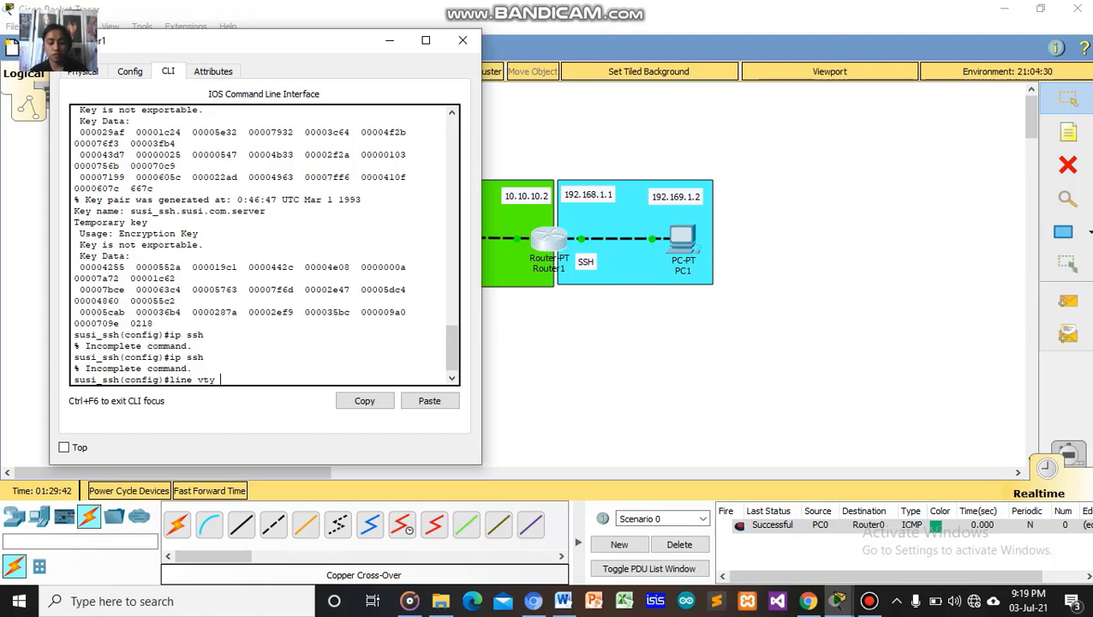
pyautogui.write('0 4')
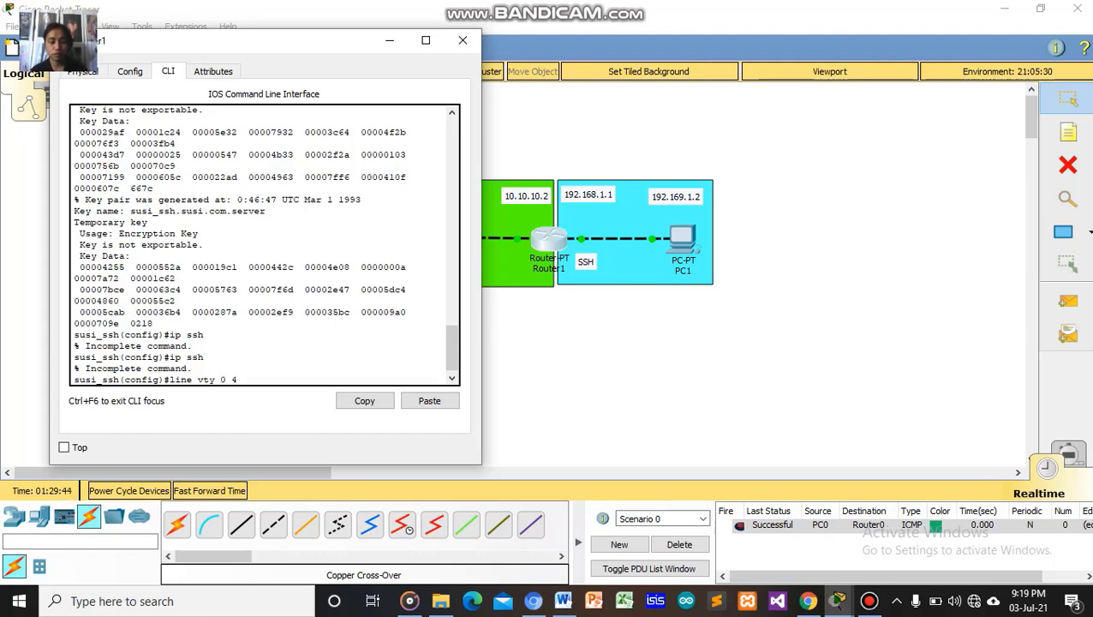
pyautogui.press('Return')
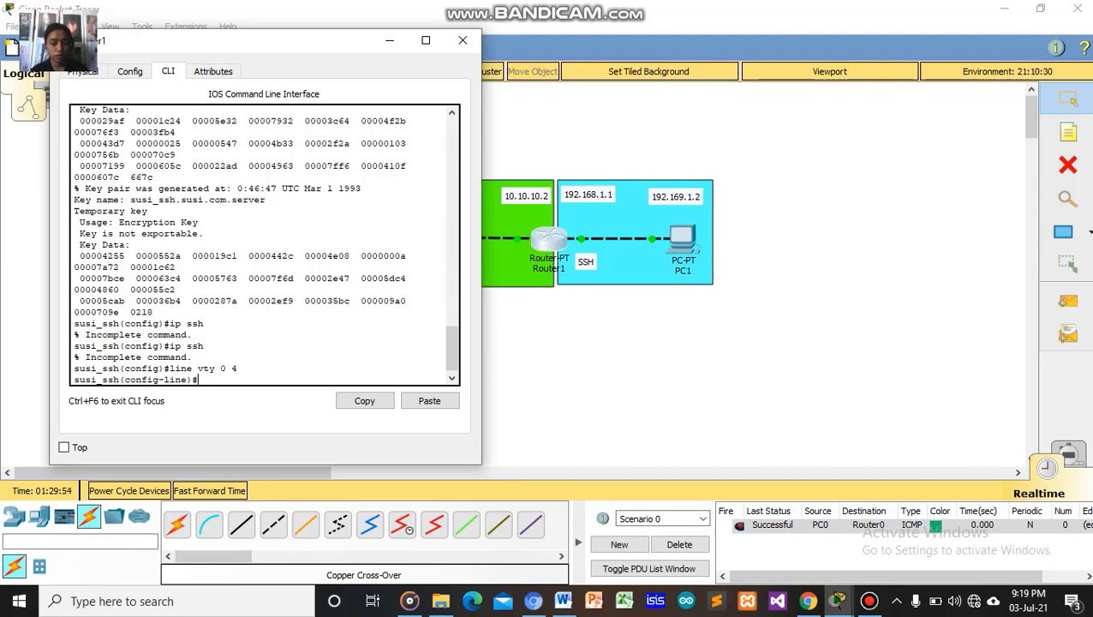
pyautogui.write('transr')
pyautogui.press('BackSpace')
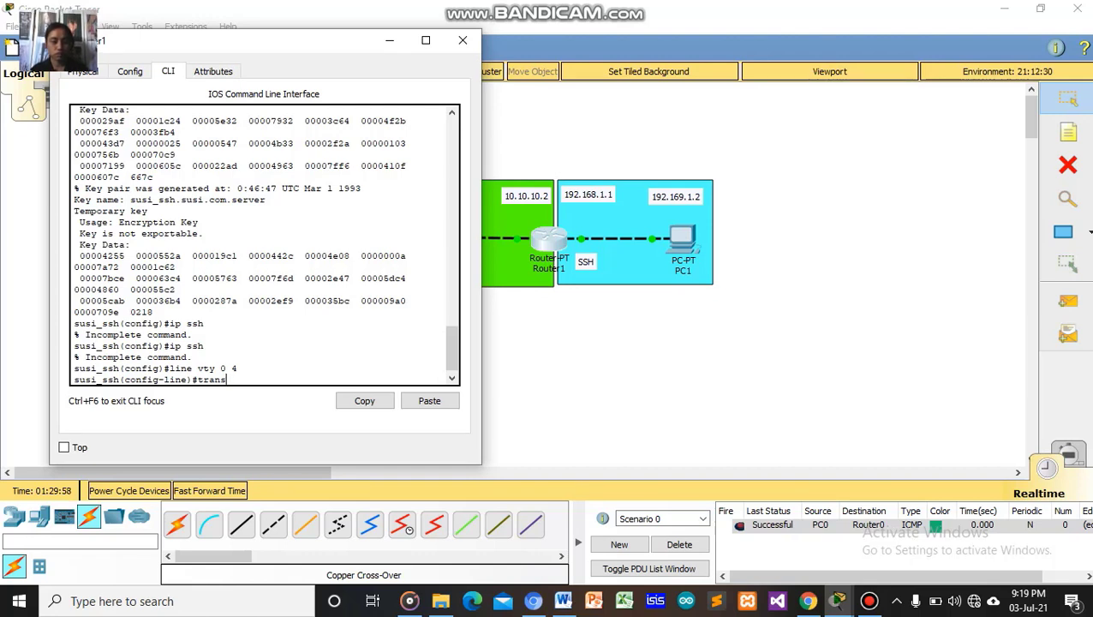
pyautogui.write('port')
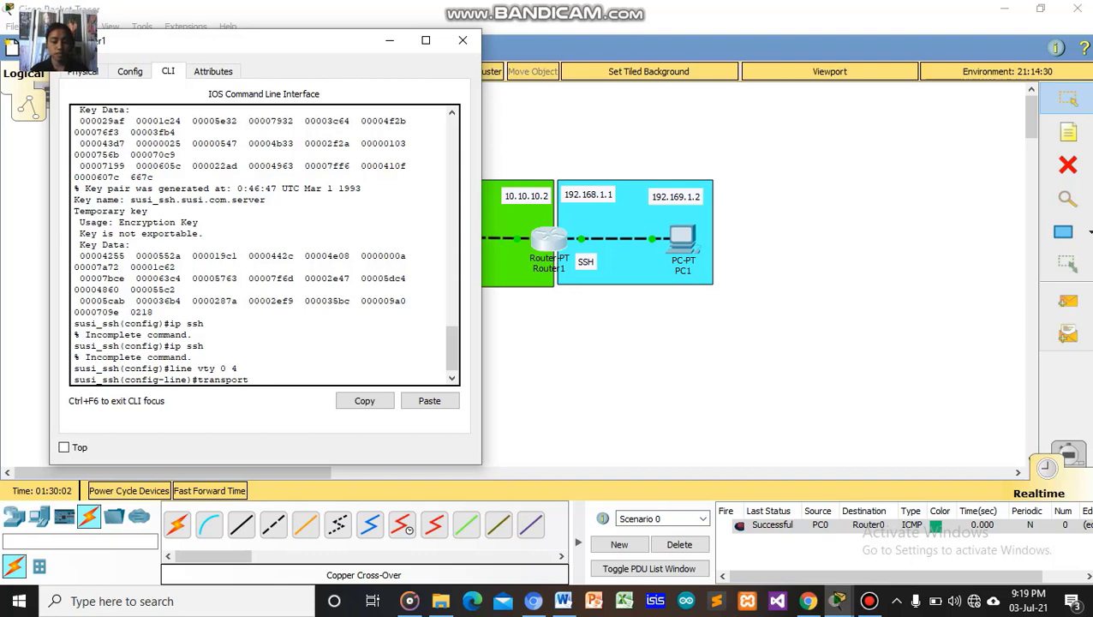
pyautogui.write(' input ssh')
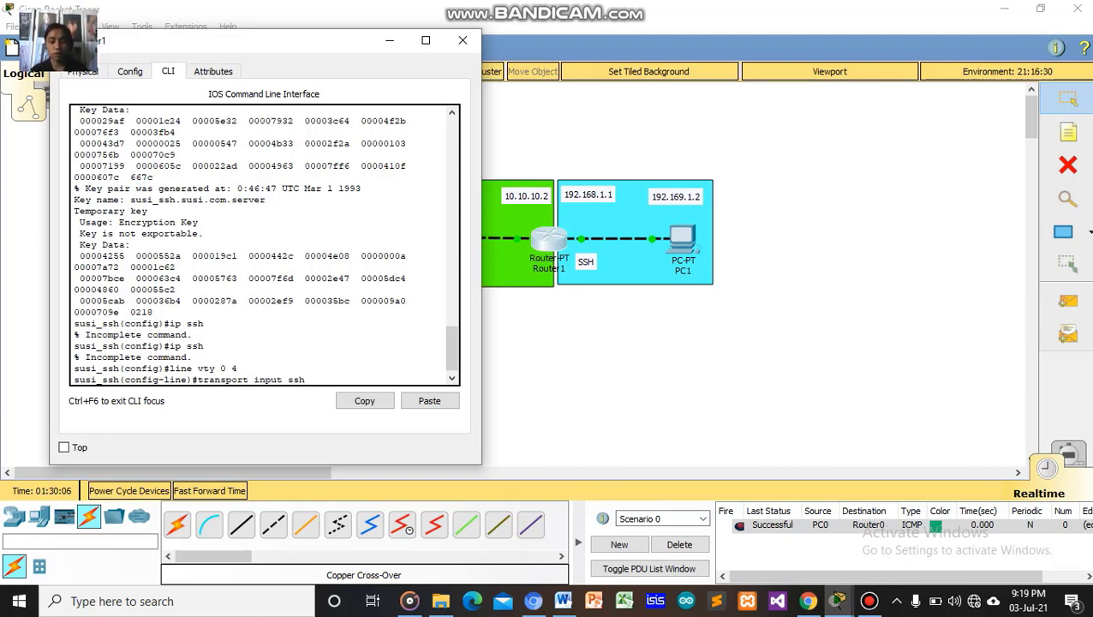
pyautogui.press('Return')
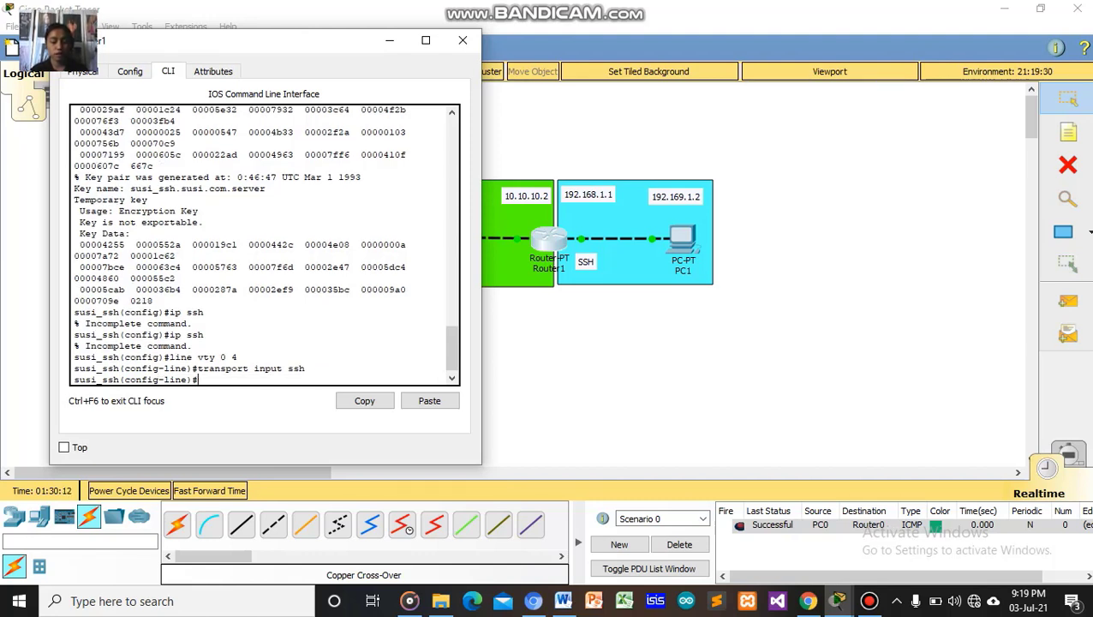
# Set a vty password, enable 'login', and exit line configuration.
pyautogui.write('pass')
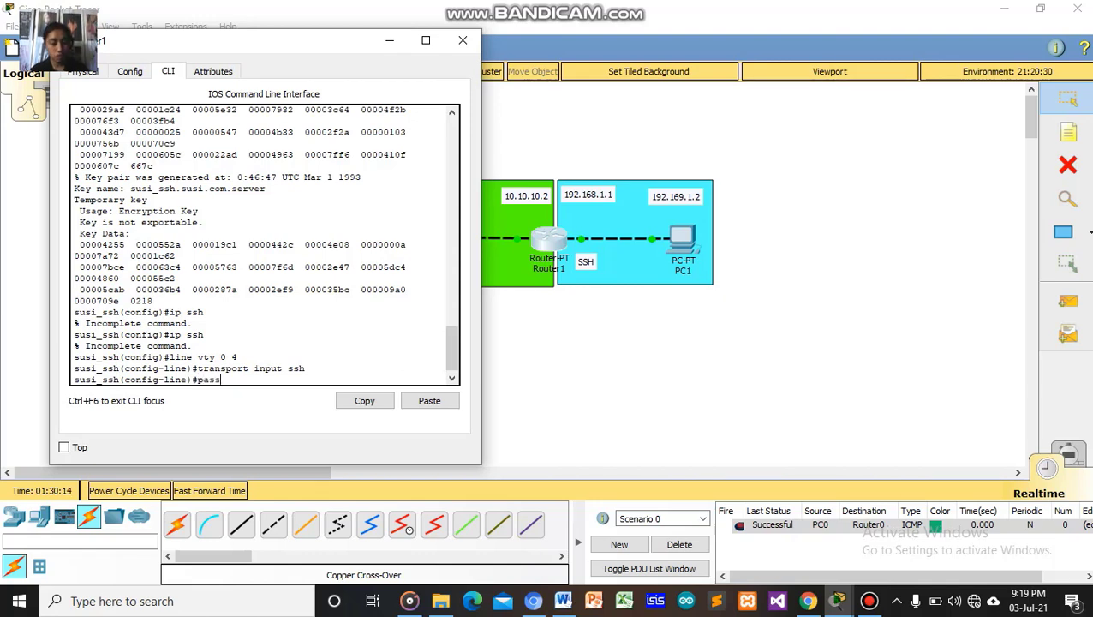
pyautogui.write('word')
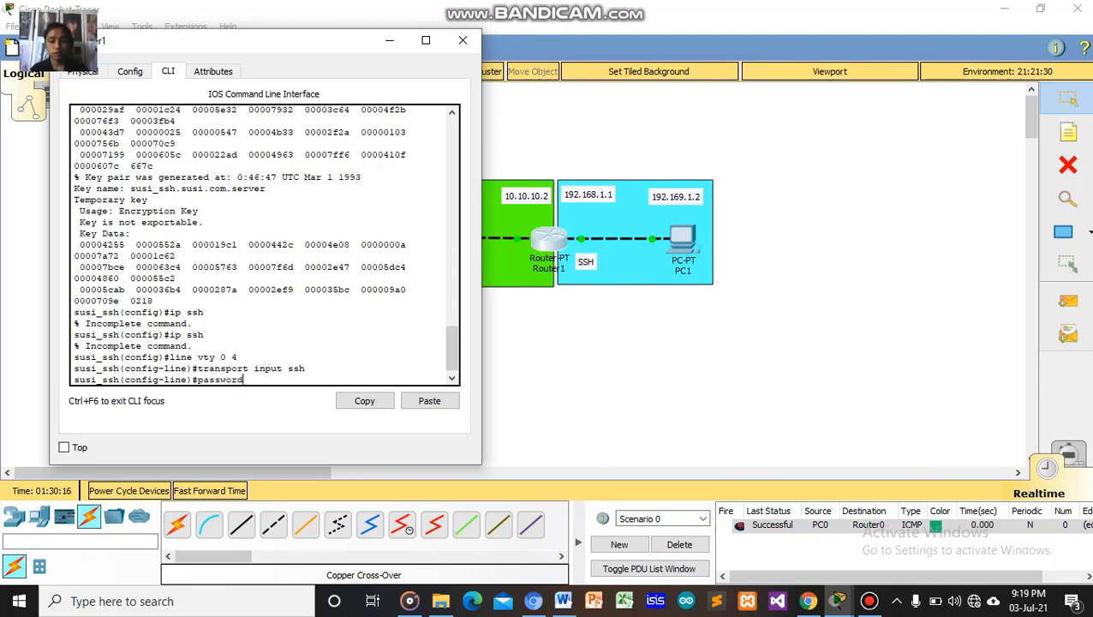
pyautogui.write(' shh')
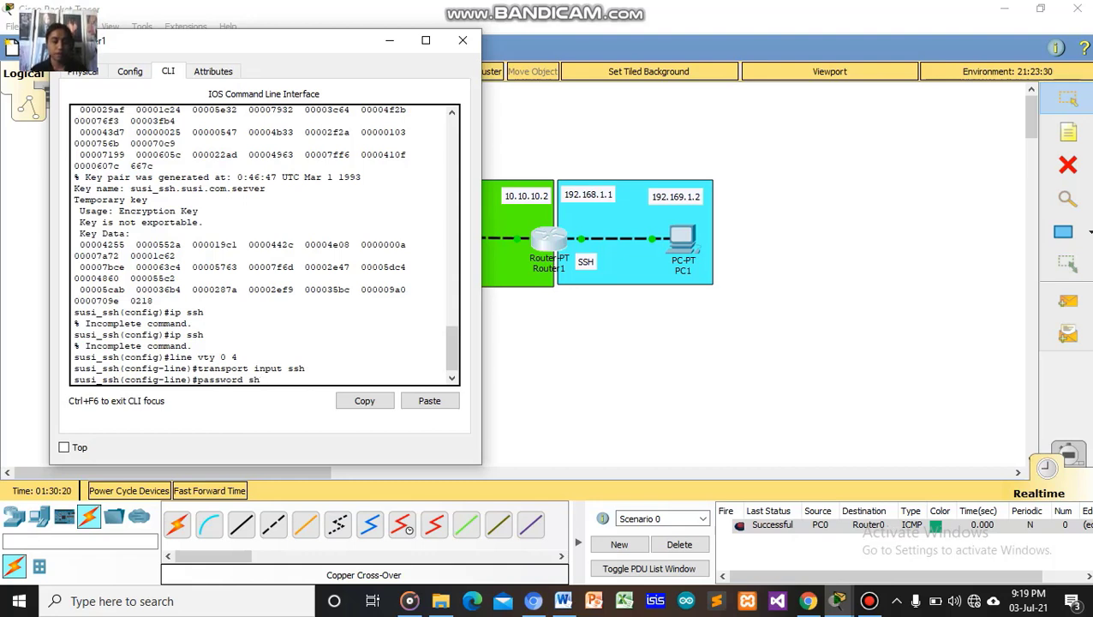
pyautogui.press('BackSpace')
pyautogui.write('sh')
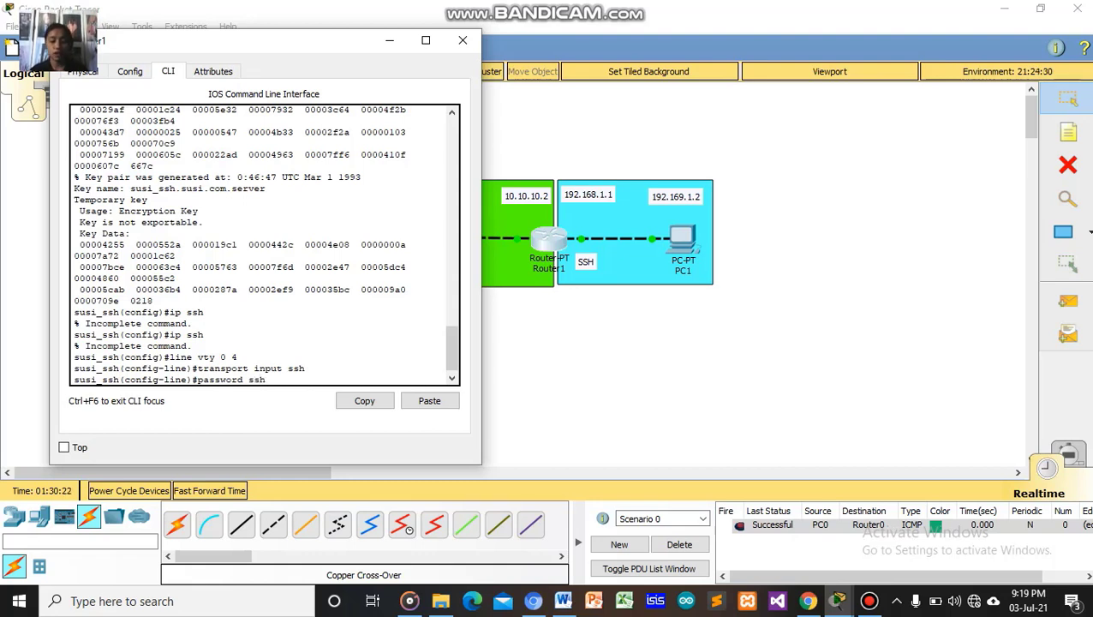
pyautogui.write('login')
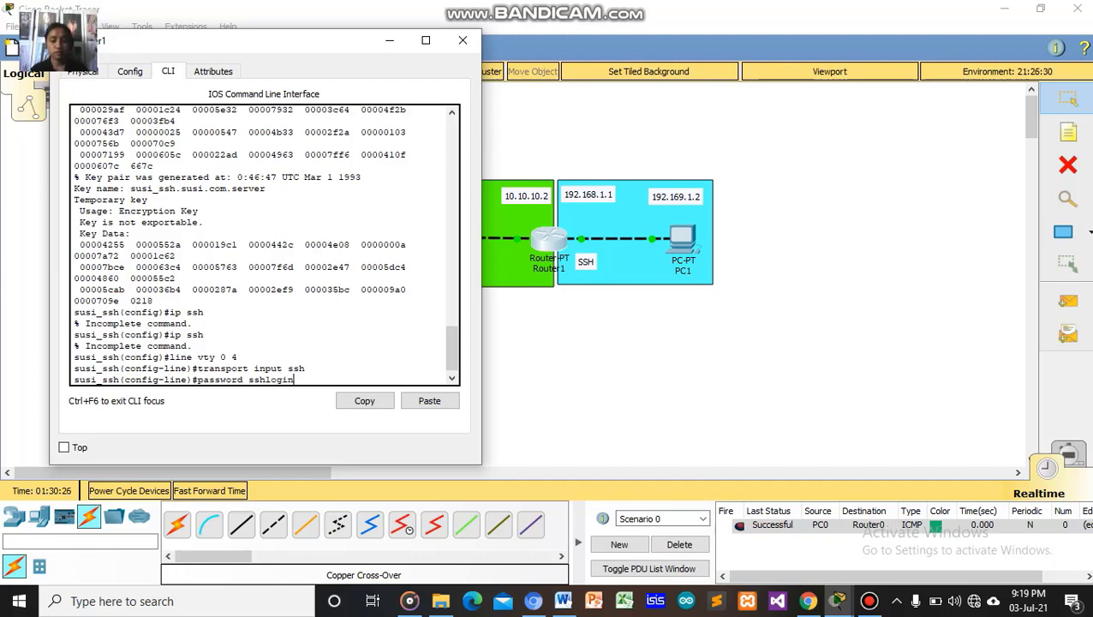
pyautogui.press('Return')
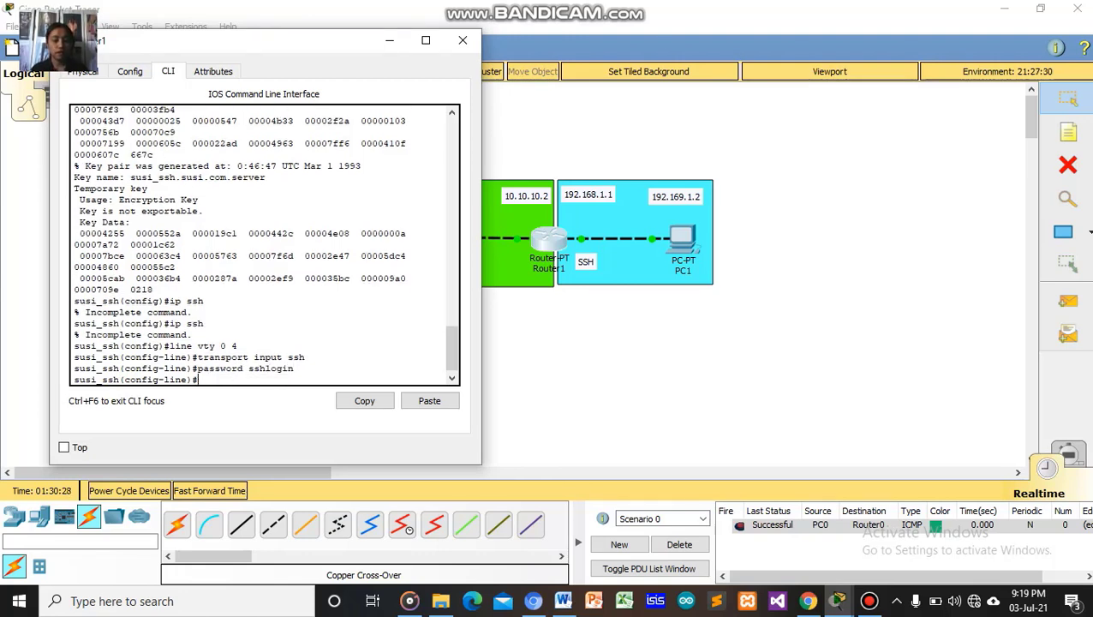
pyautogui.write('lo')
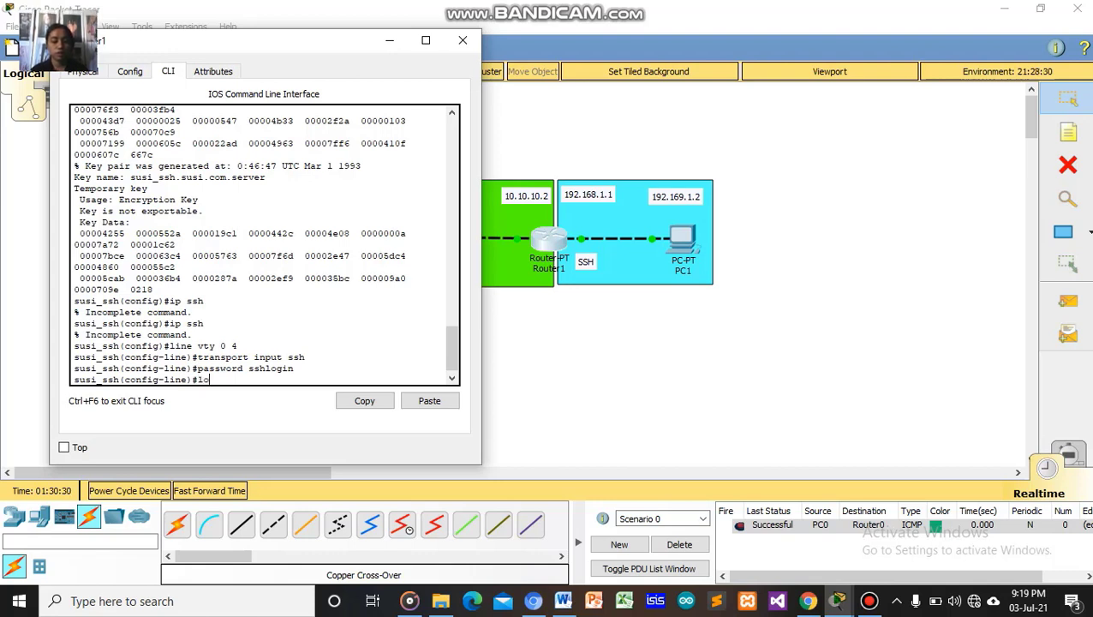
pyautogui.write('gin')
pyautogui.press('Return')
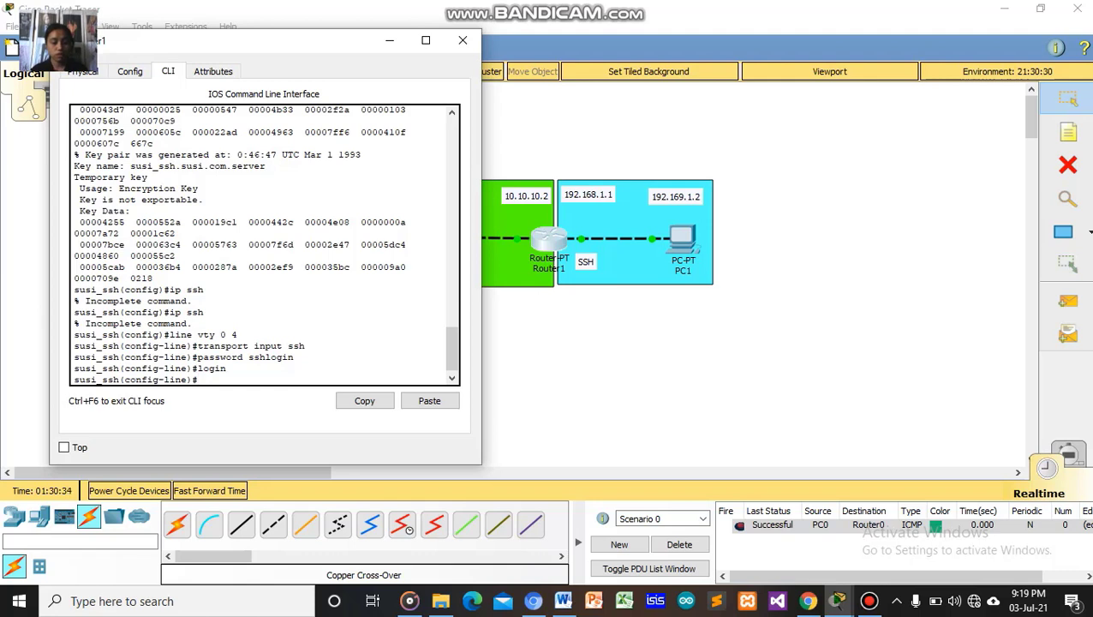
pyautogui.write('exit')
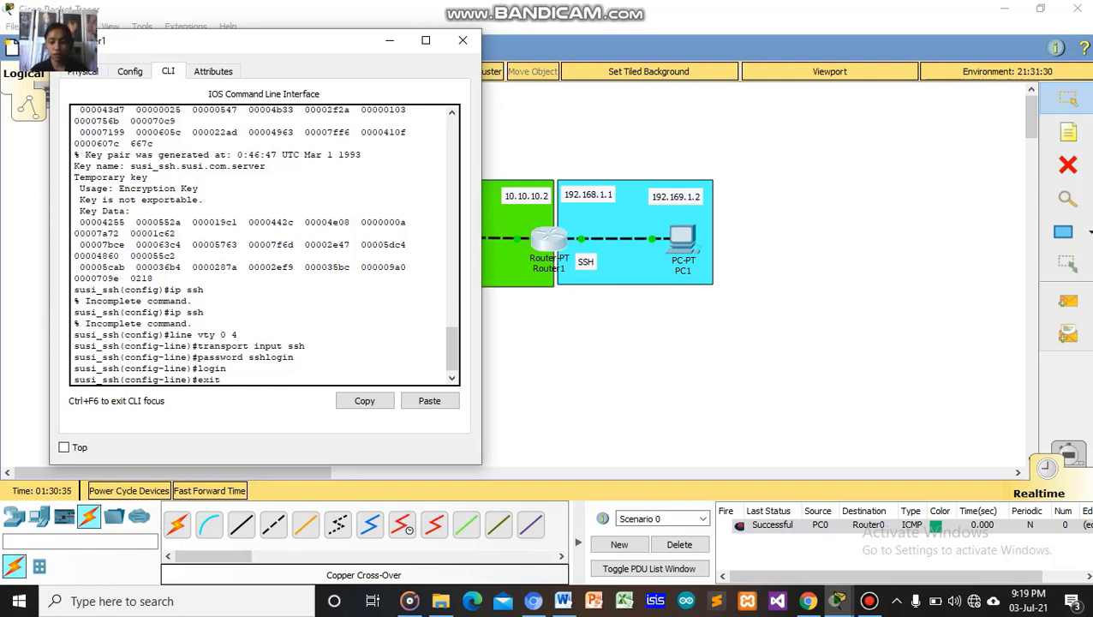
pyautogui.press('Return')
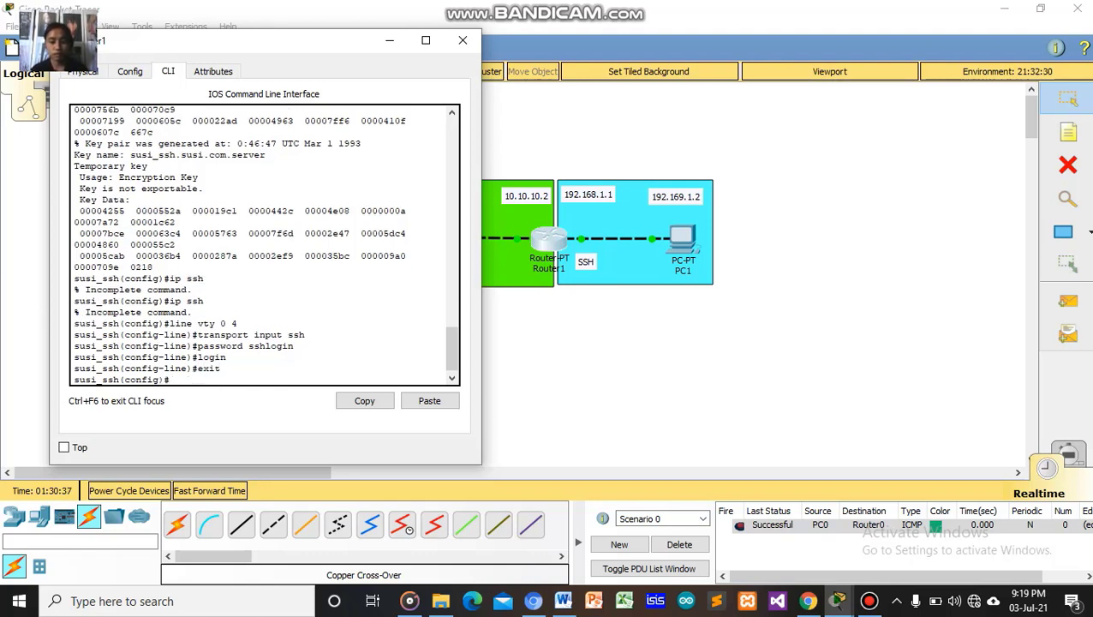
# Enable 'service password-encryption' on Router1 and exit to privileged EXEC mode.
pyautogui.write('servise')
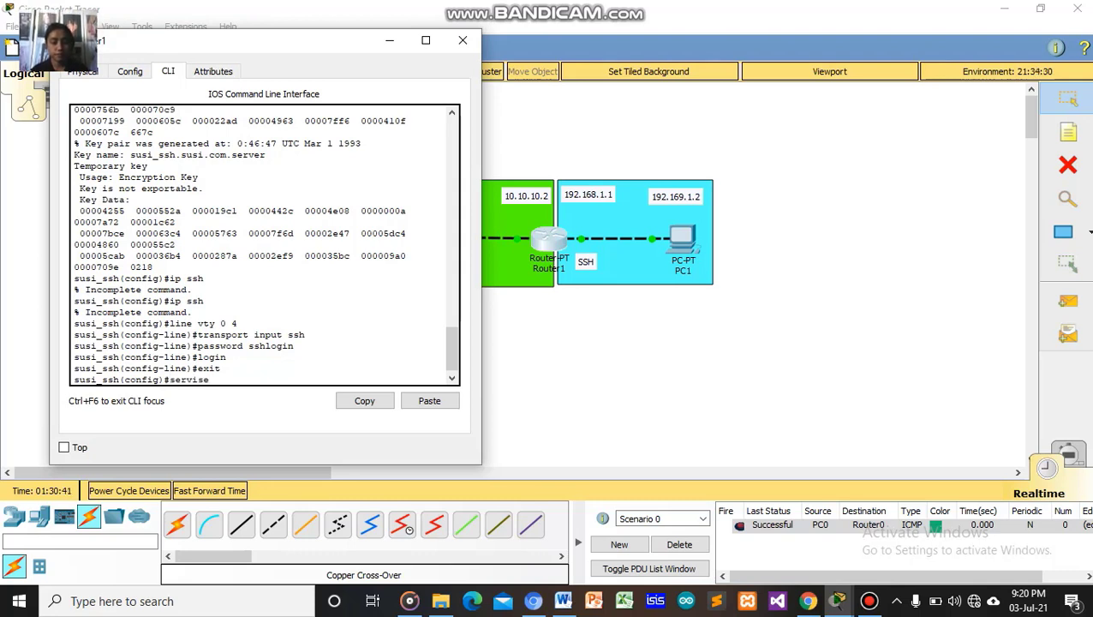
pyautogui.press('BackSpace')
pyautogui.press('BackSpace')
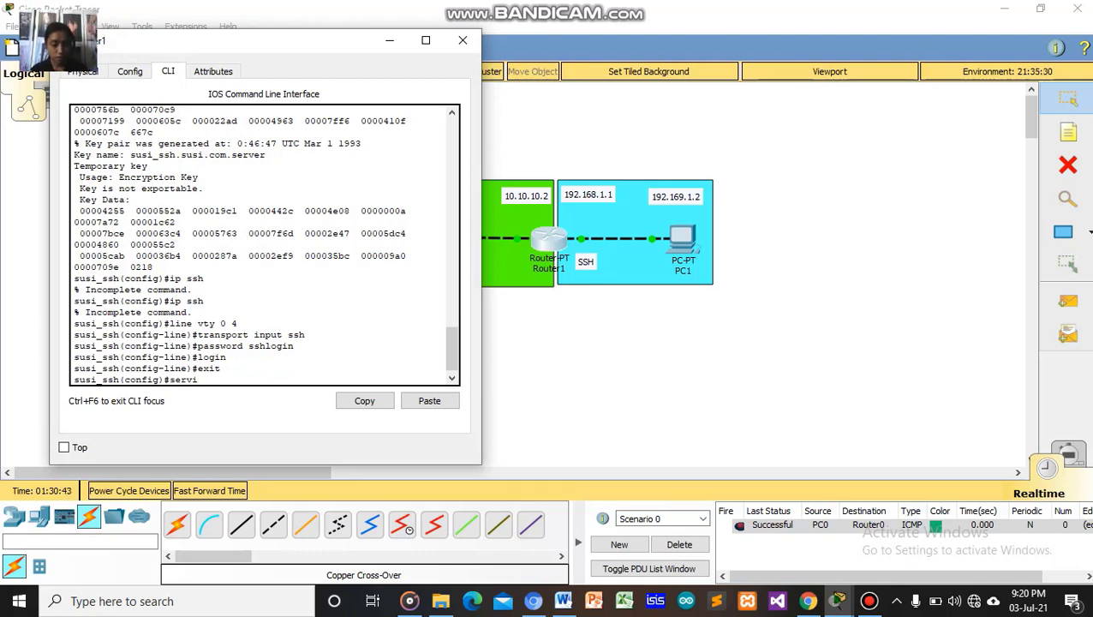
pyautogui.write('ce ')
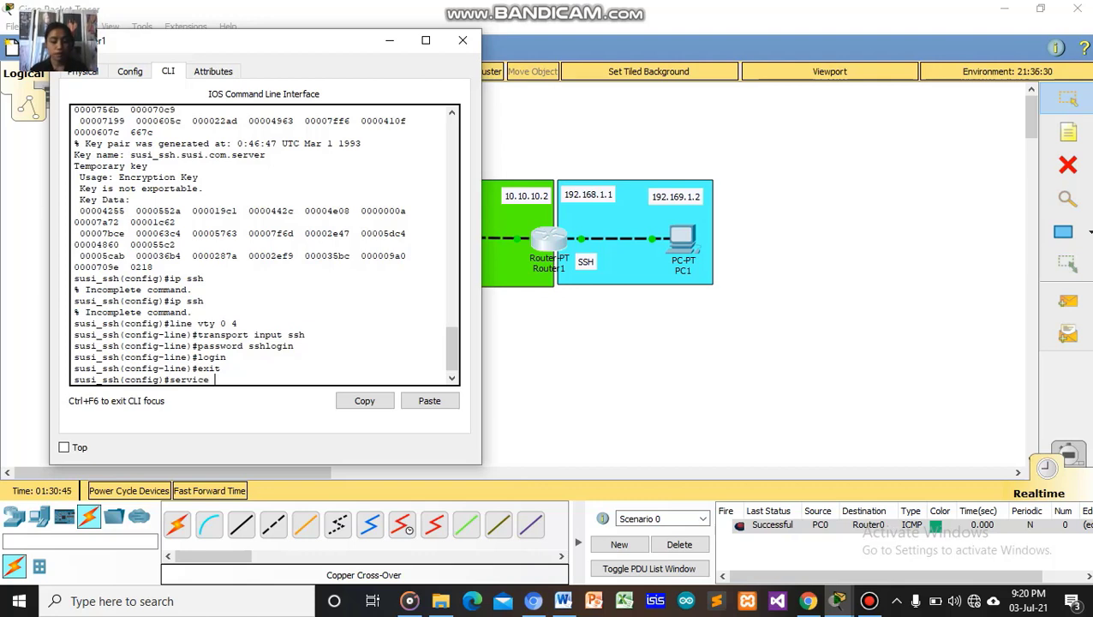
pyautogui.write('pass')
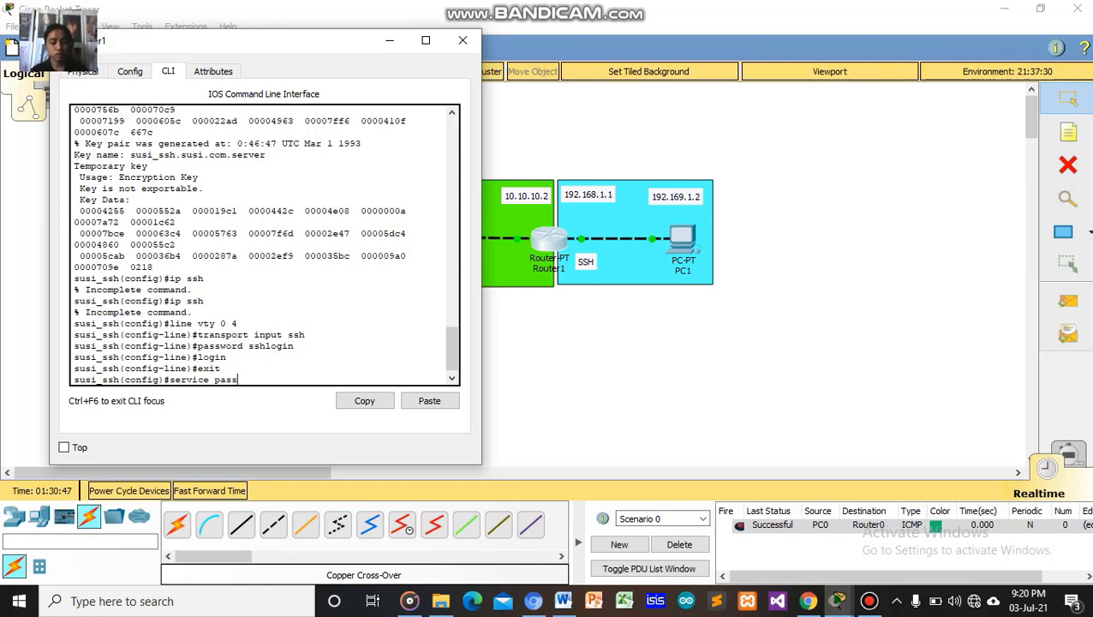
pyautogui.write('word')
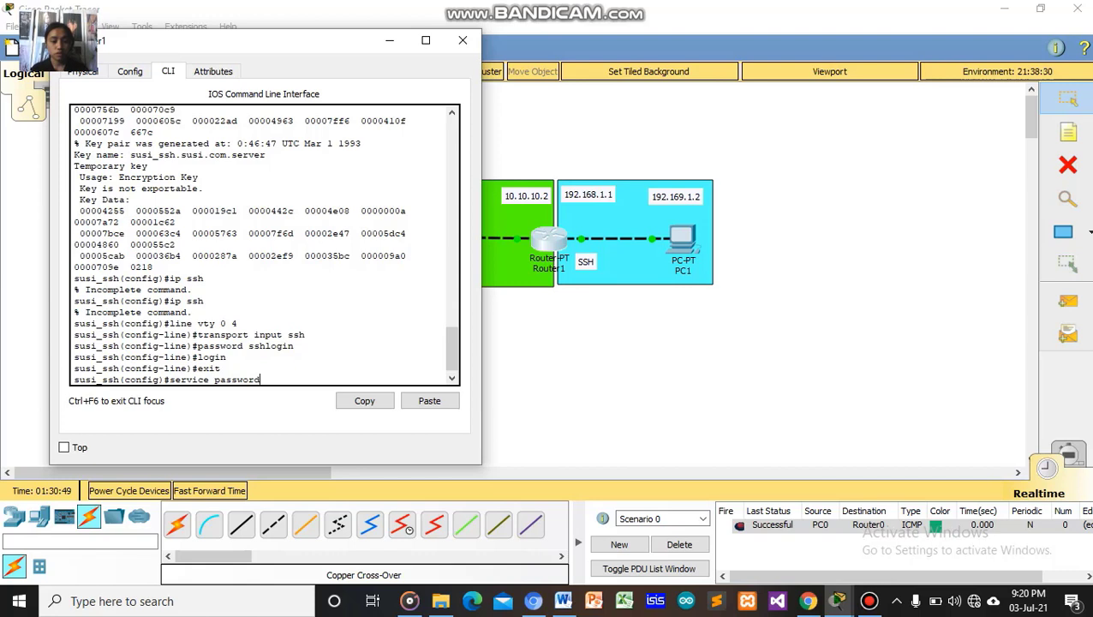
pyautogui.write('-')
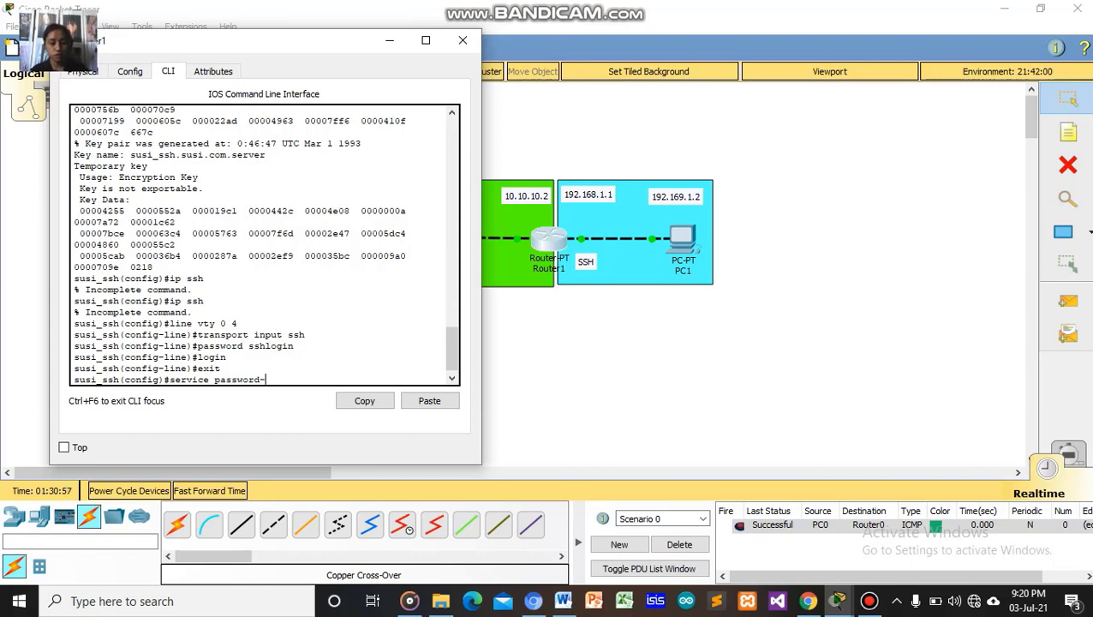
pyautogui.write('en')
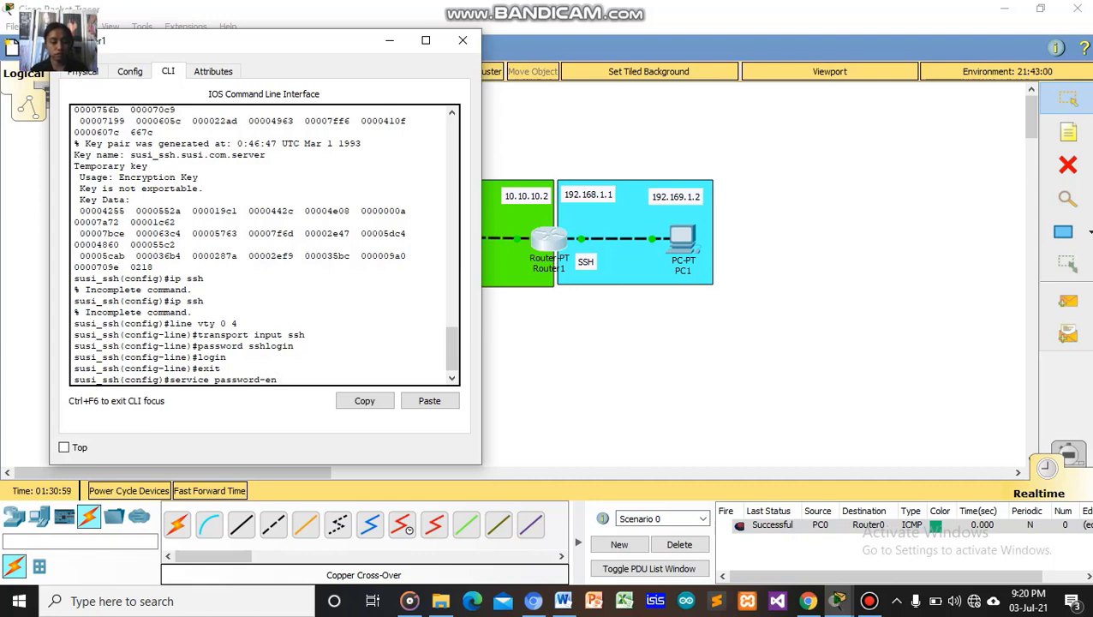
pyautogui.write('cryp')
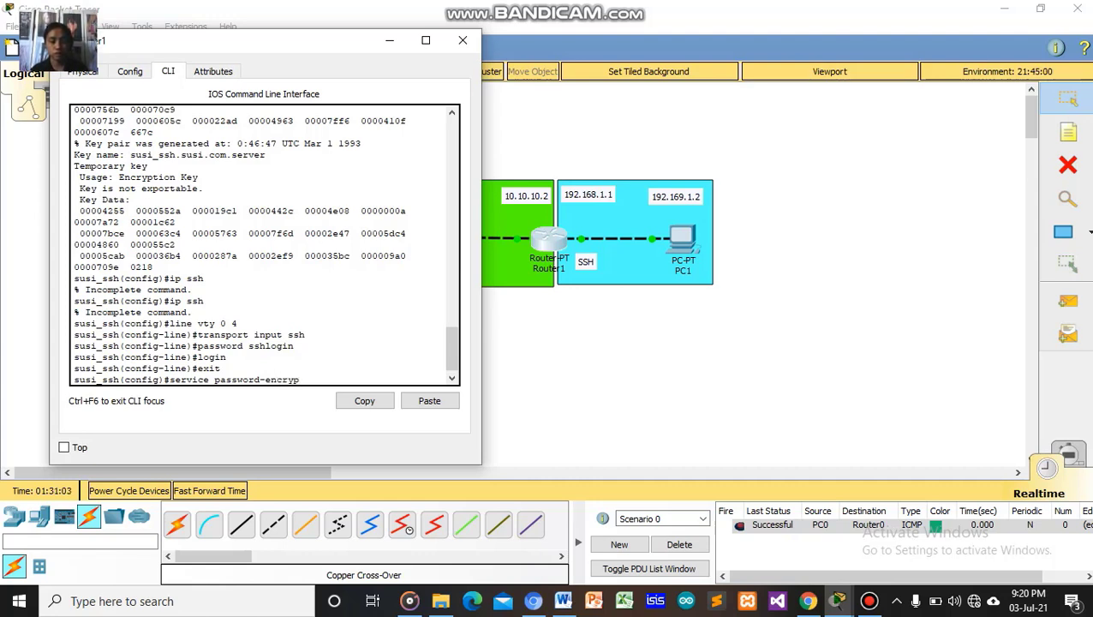
pyautogui.write('tion')
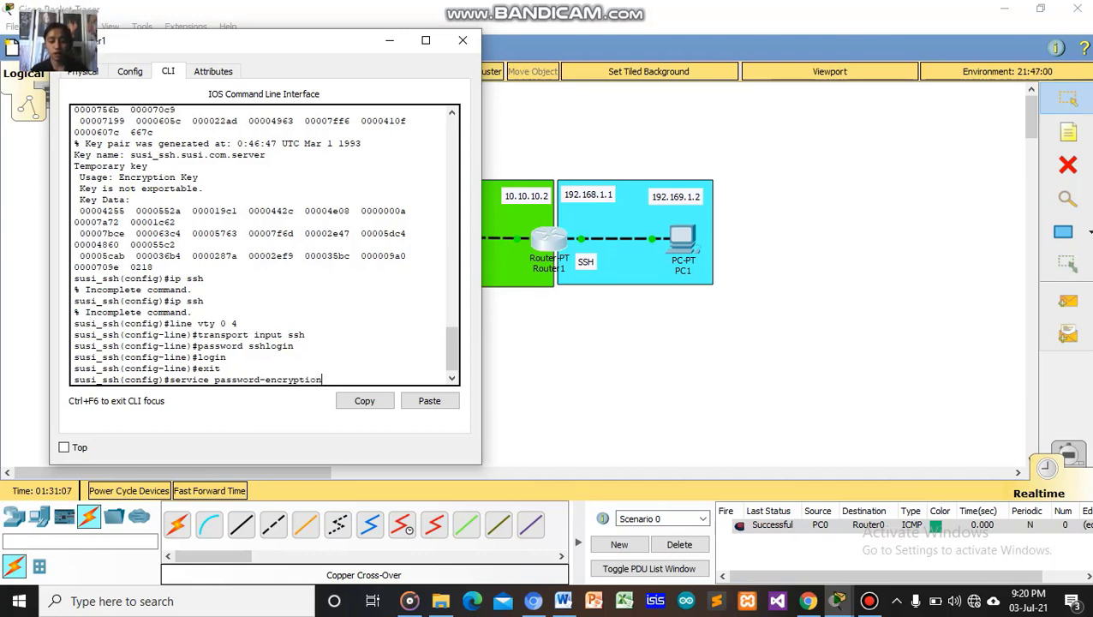
pyautogui.press('Return')
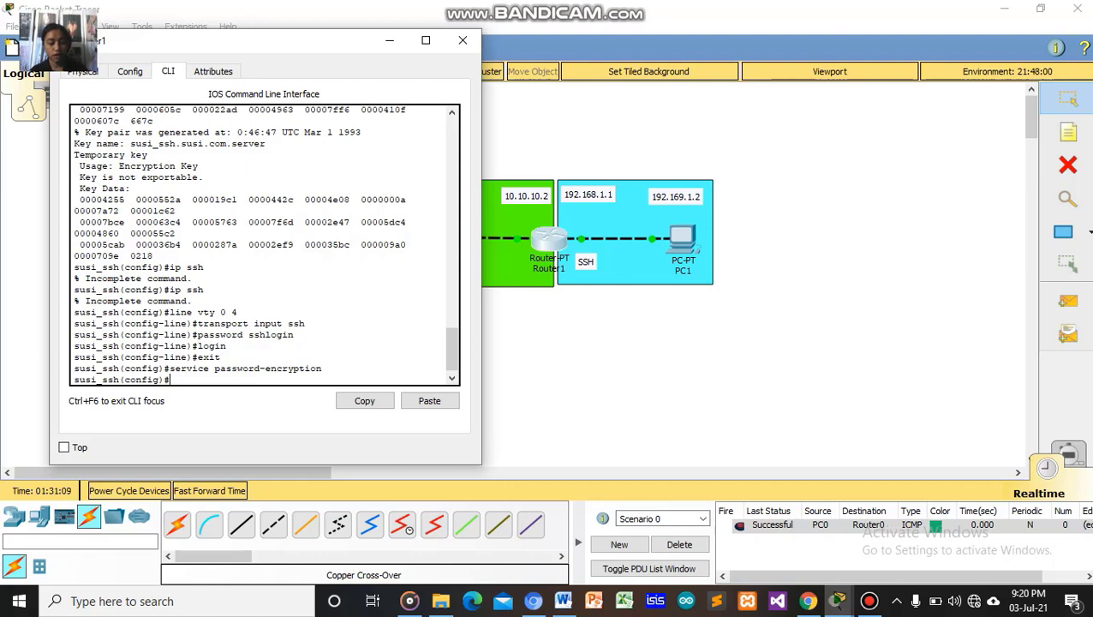
pyautogui.write('exit')
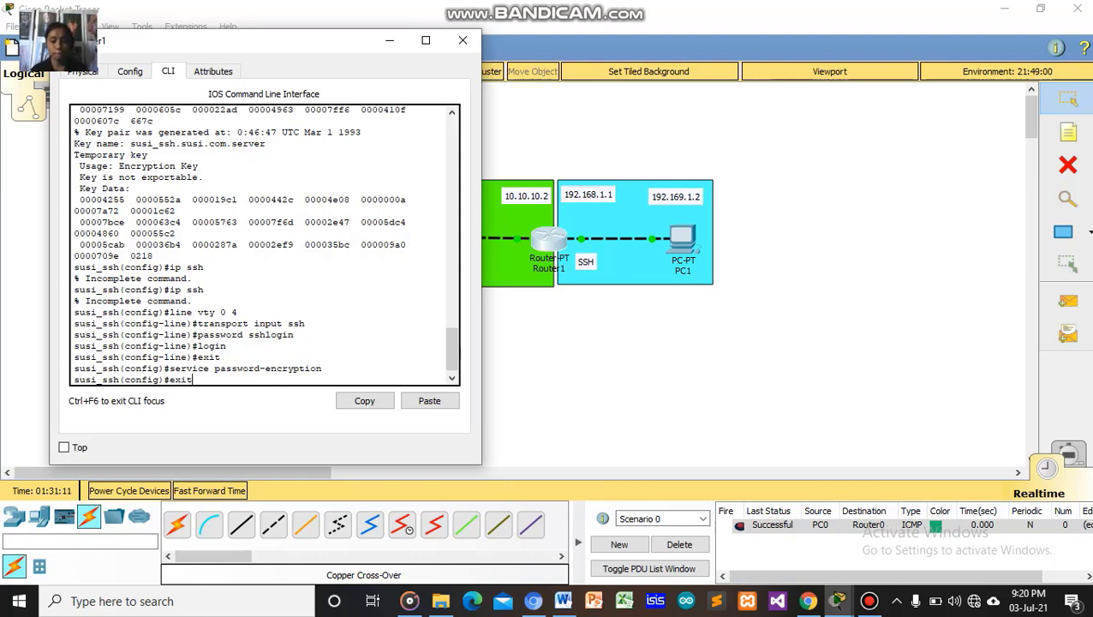
pyautogui.press('Return')
pyautogui.press('Return')
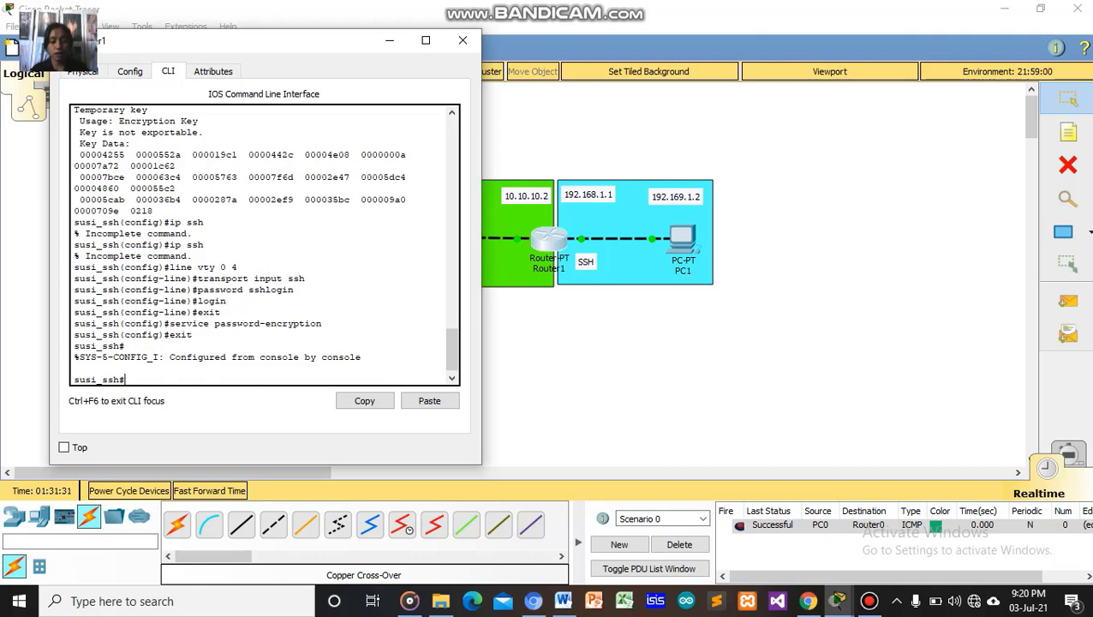
# Via 'conf t', add route 192.169.2.0 255.255.255.0 via 10.10.10.1, then exit.
pyautogui.write('co')
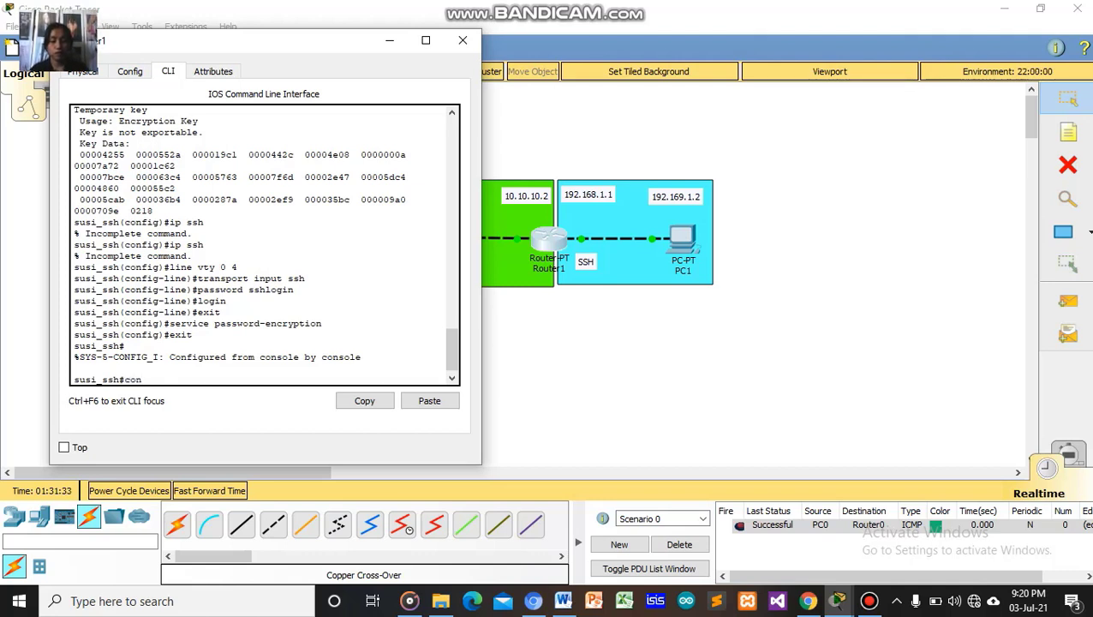
pyautogui.write('n ')
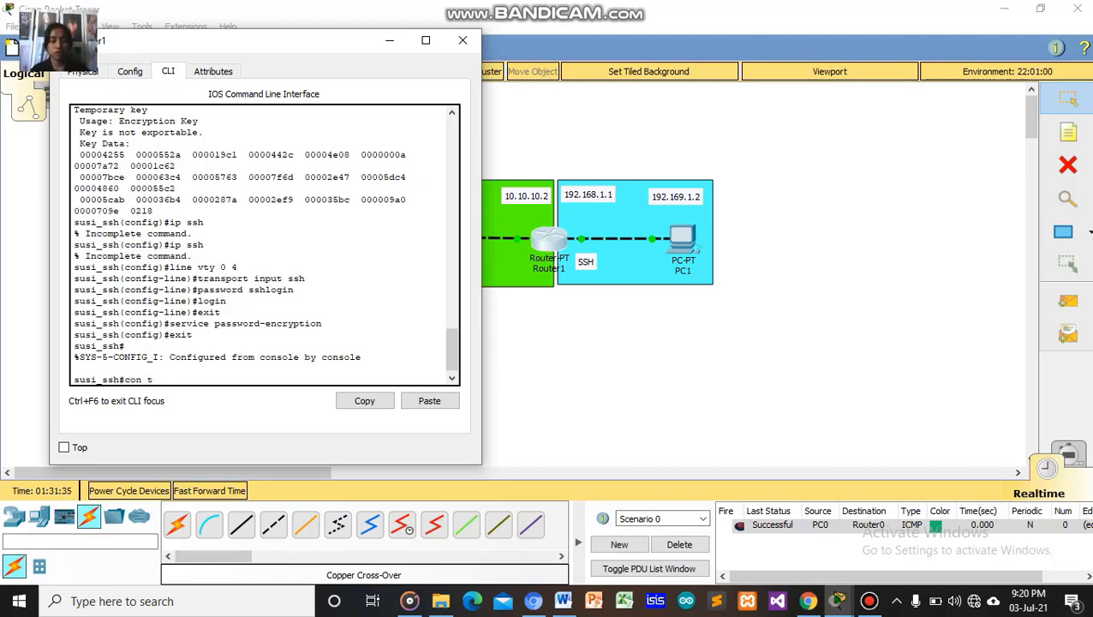
pyautogui.write('t')
pyautogui.press('BackSpace')
pyautogui.press('BackSpace')
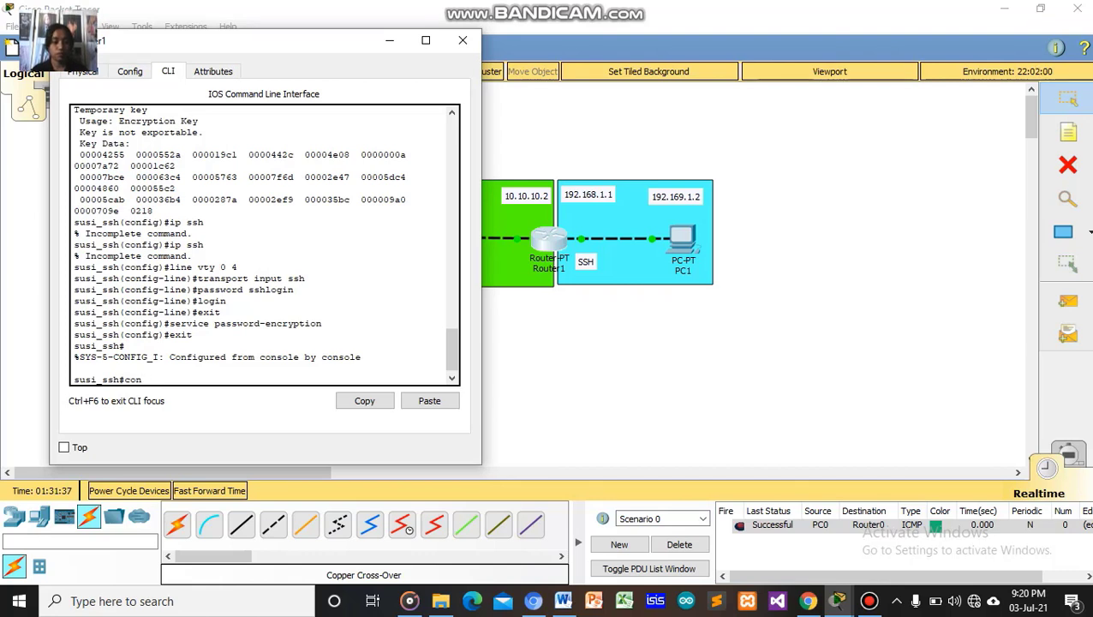
pyautogui.hotkey('alt', 'F4')
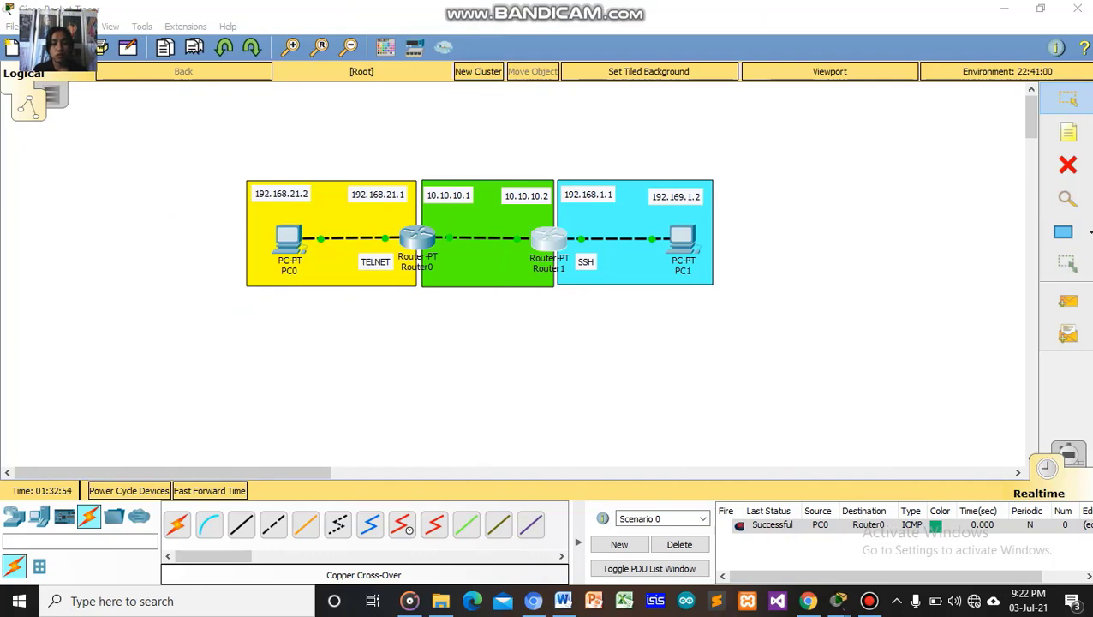
pyautogui.hotkey('alt', 'Tab')
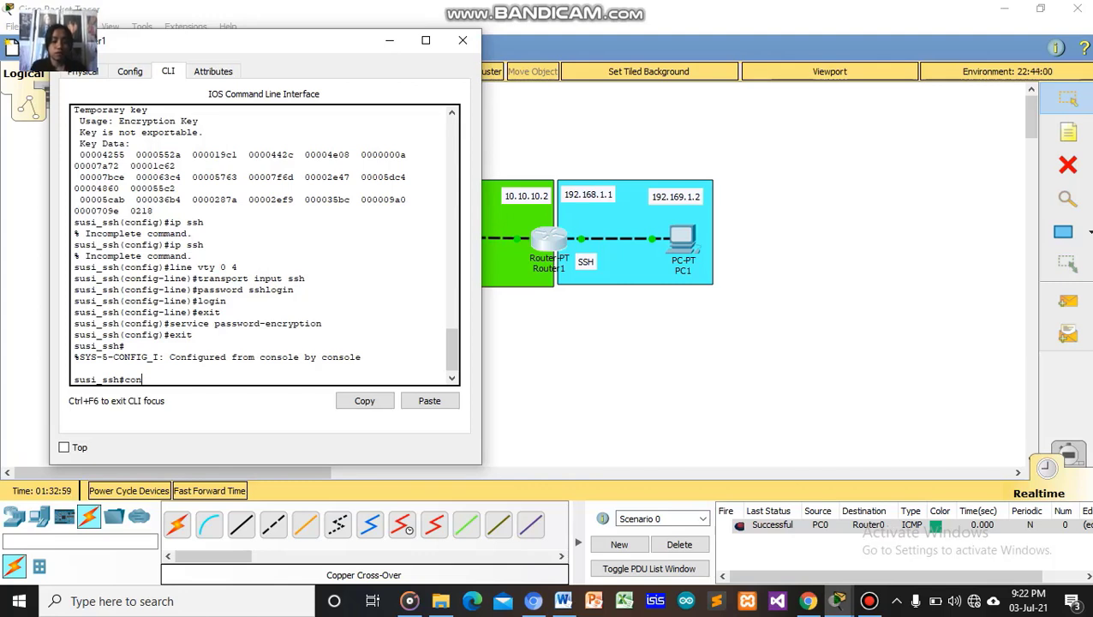
pyautogui.write('f t')
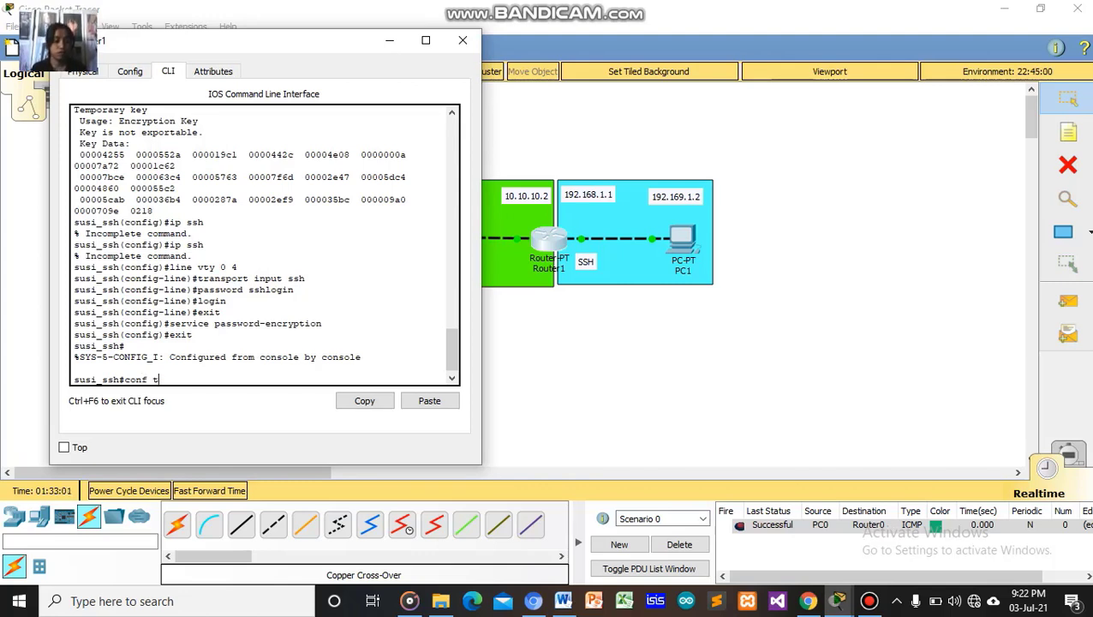
pyautogui.press('Return')
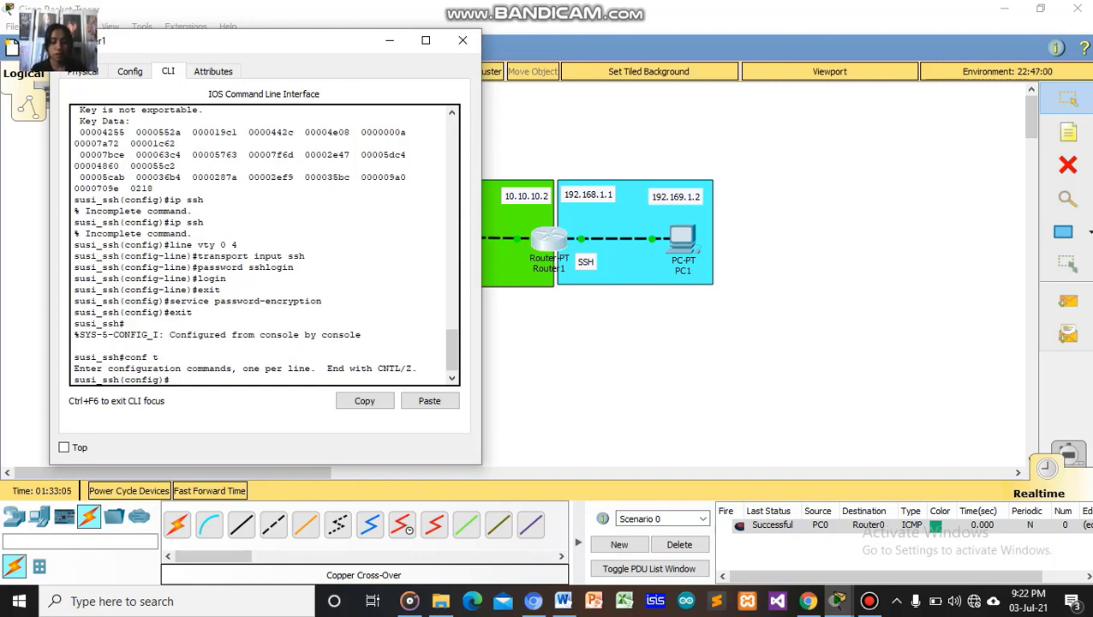
pyautogui.write('ip ')
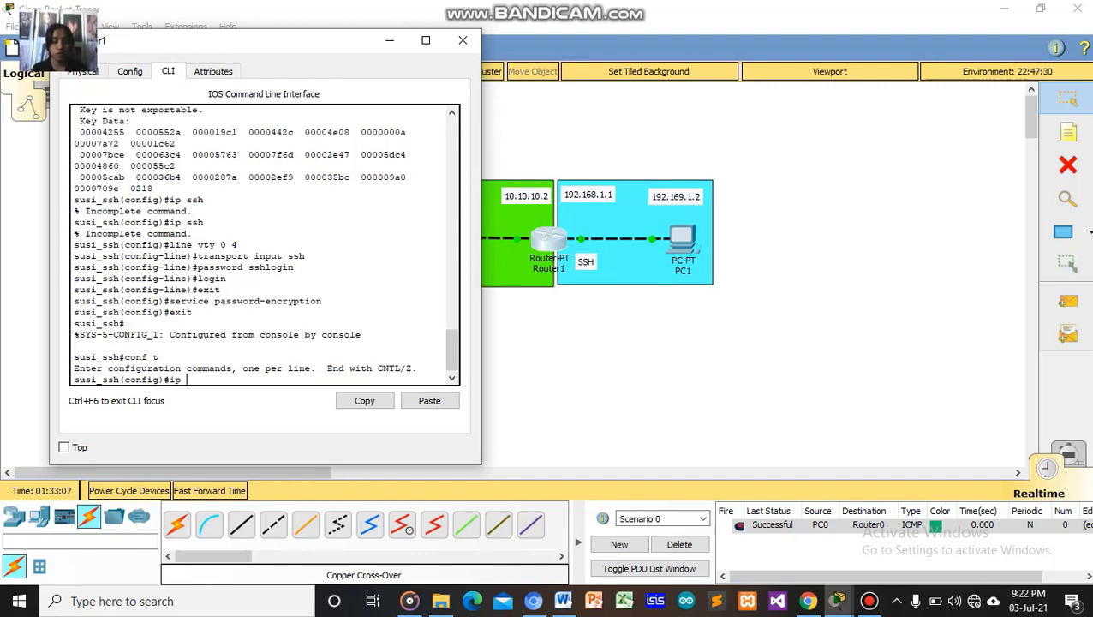
pyautogui.write('rou')
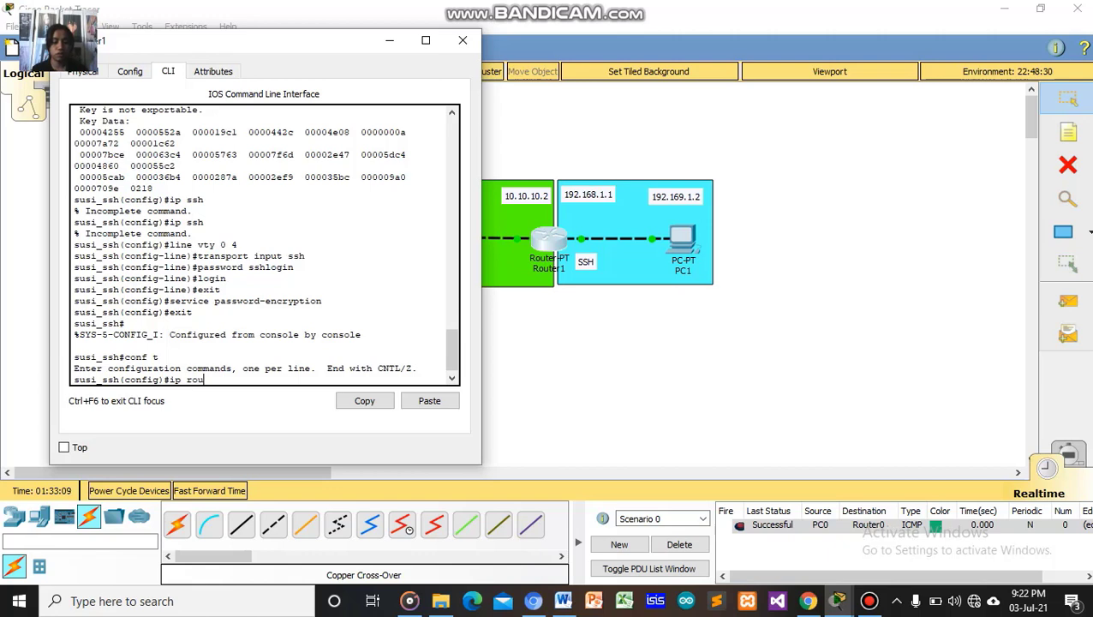
pyautogui.write('te ')
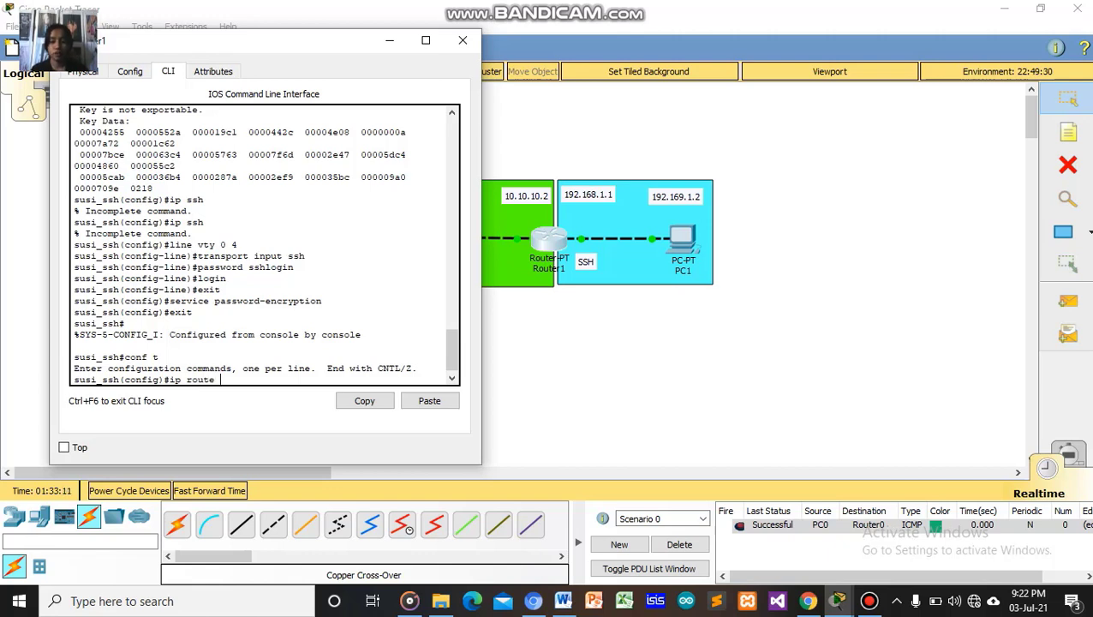
pyautogui.write('192.')
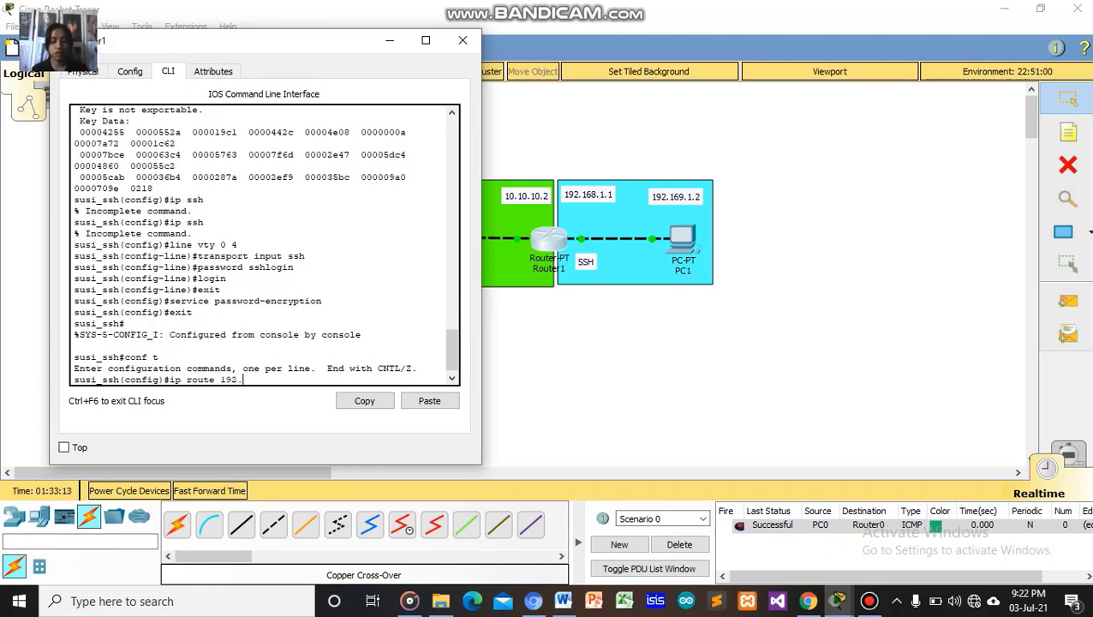
pyautogui.write('169.')
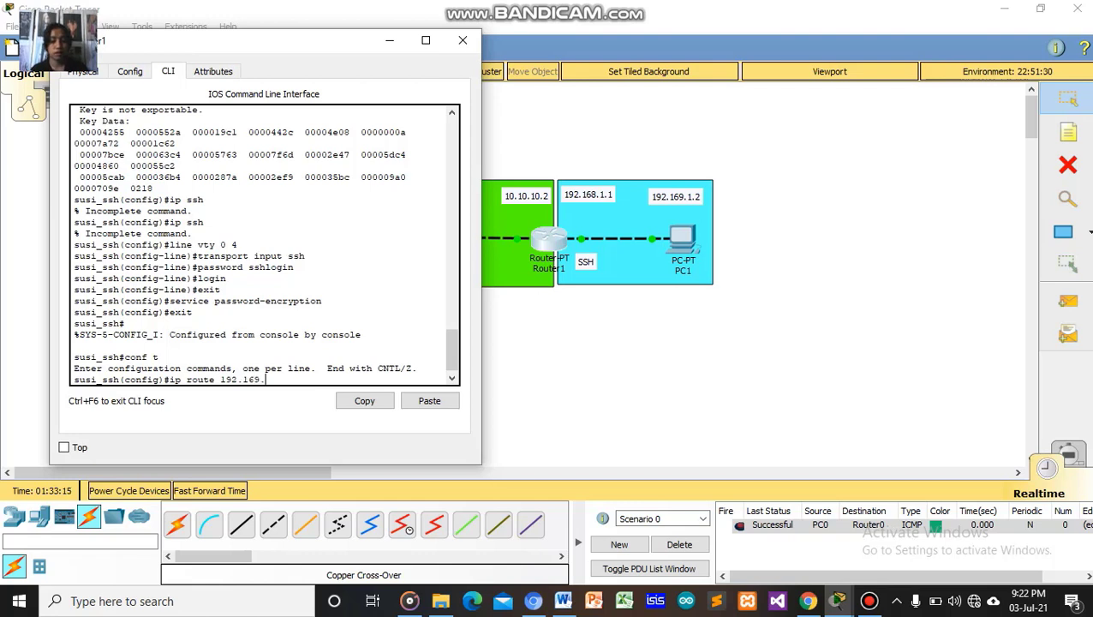
pyautogui.write('2.0')
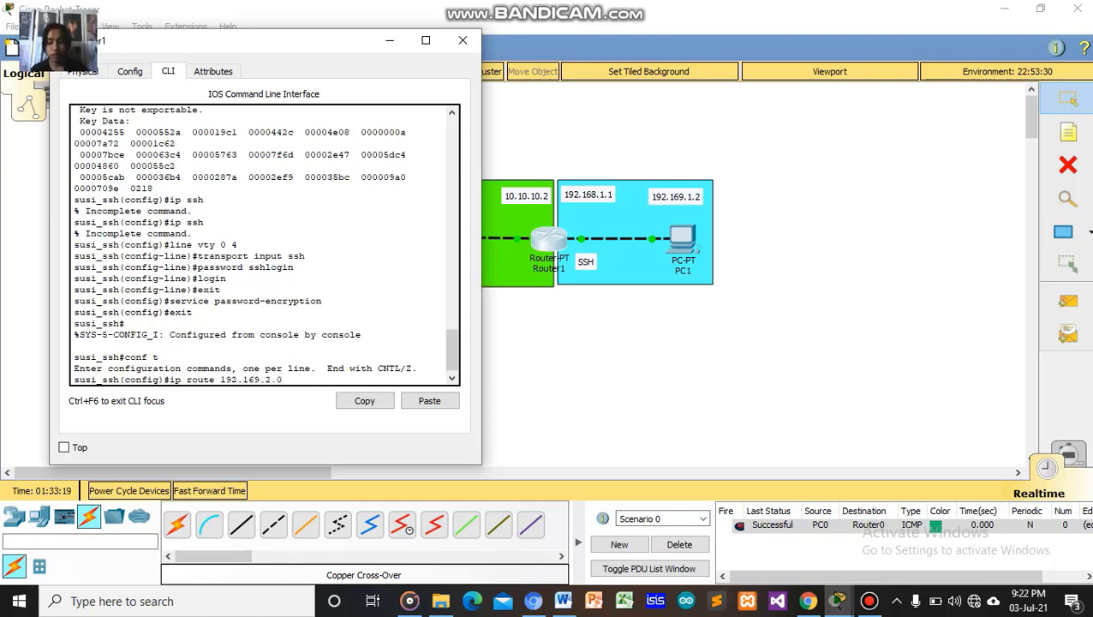
pyautogui.write(' 255.255')
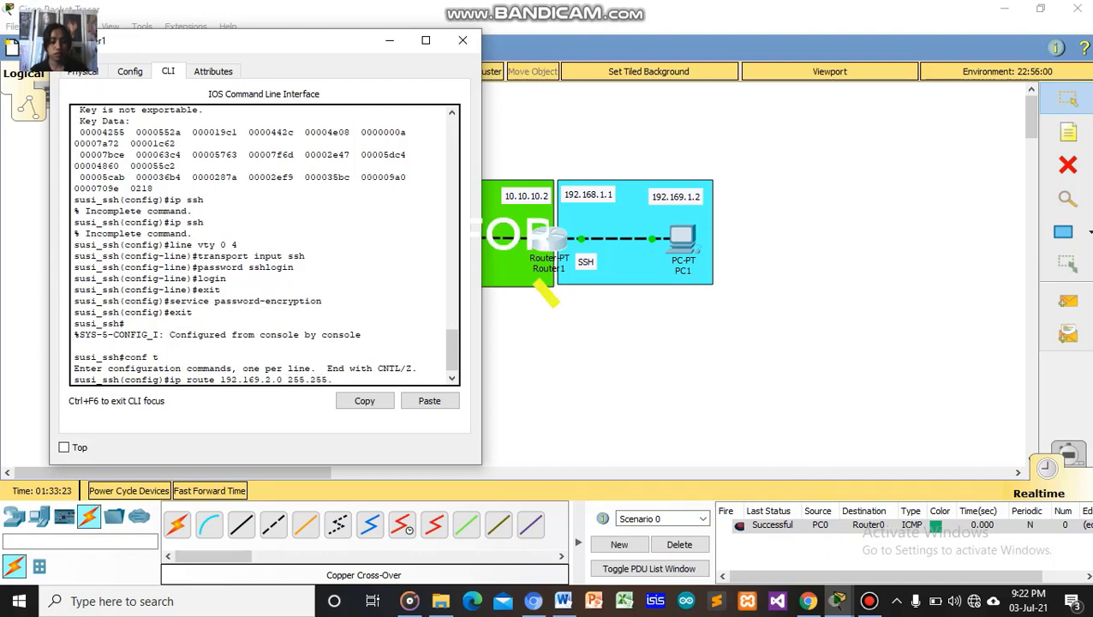
pyautogui.write('.255.')
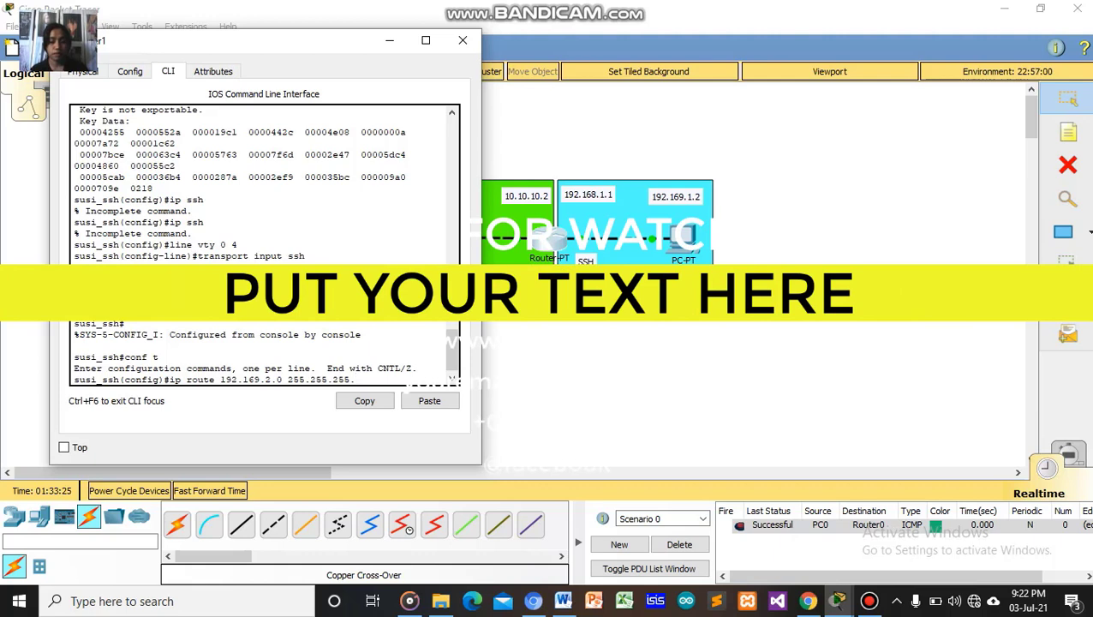
pyautogui.write('0 1')
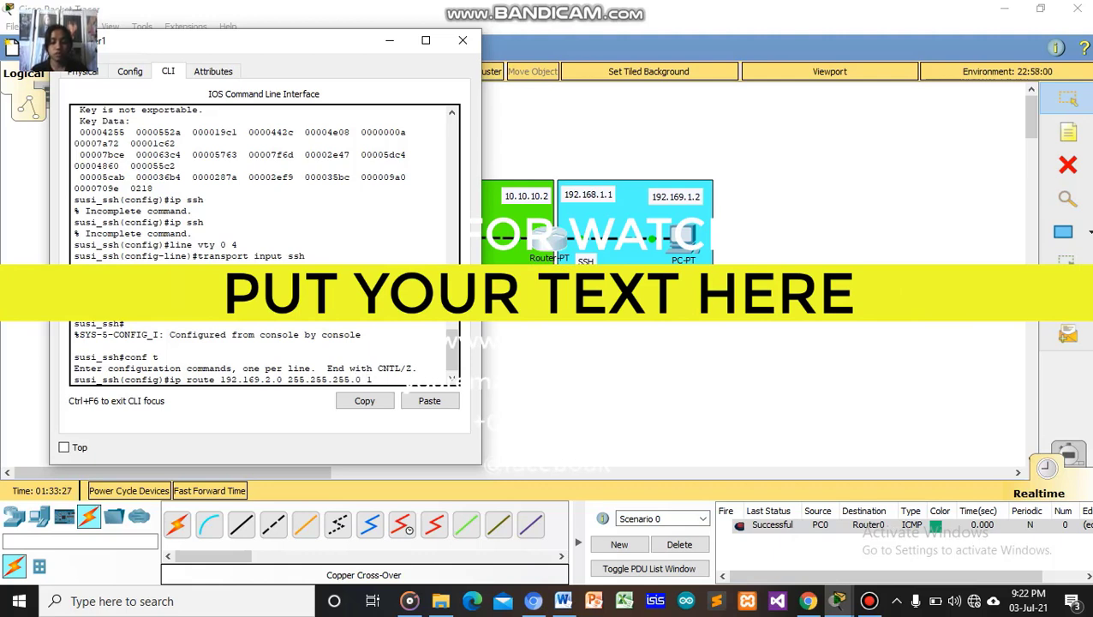
pyautogui.write('0.10.')
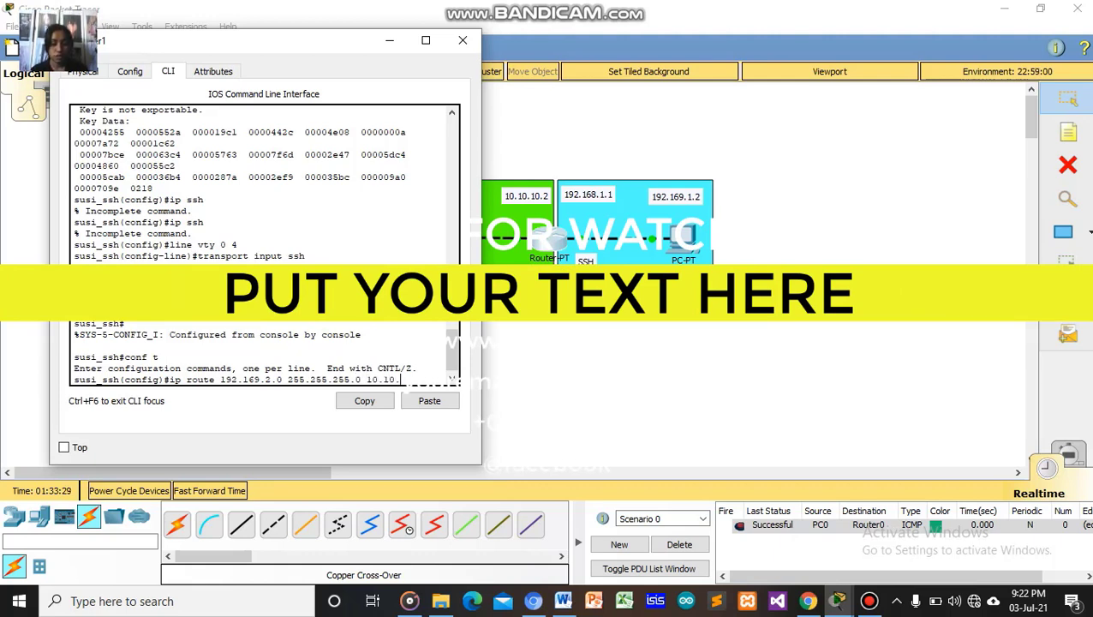
pyautogui.write('10.')
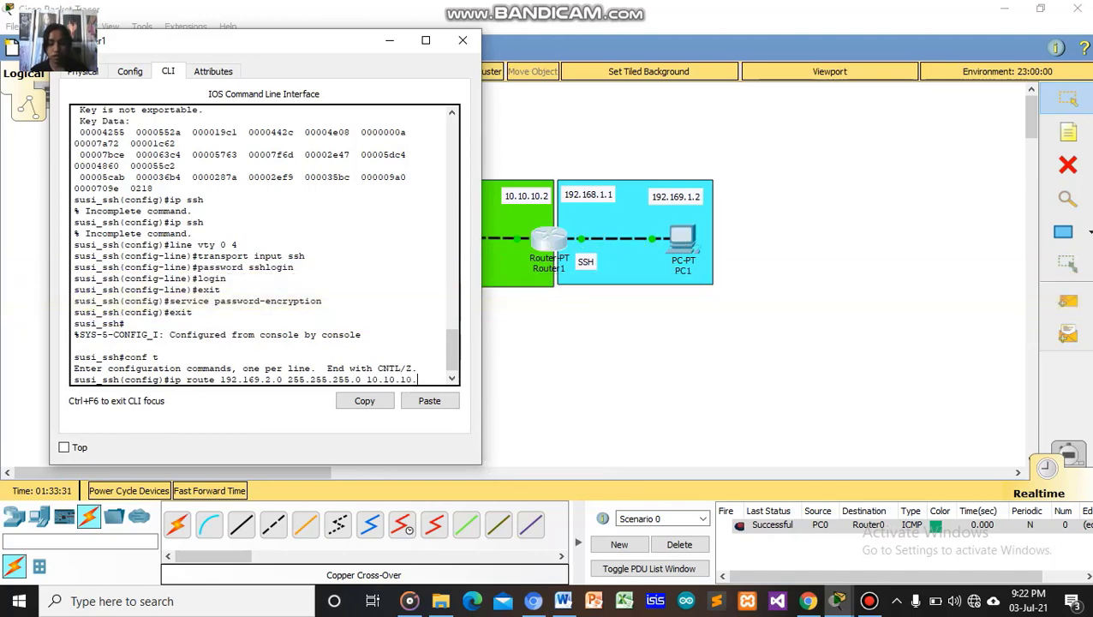
pyautogui.write('1')
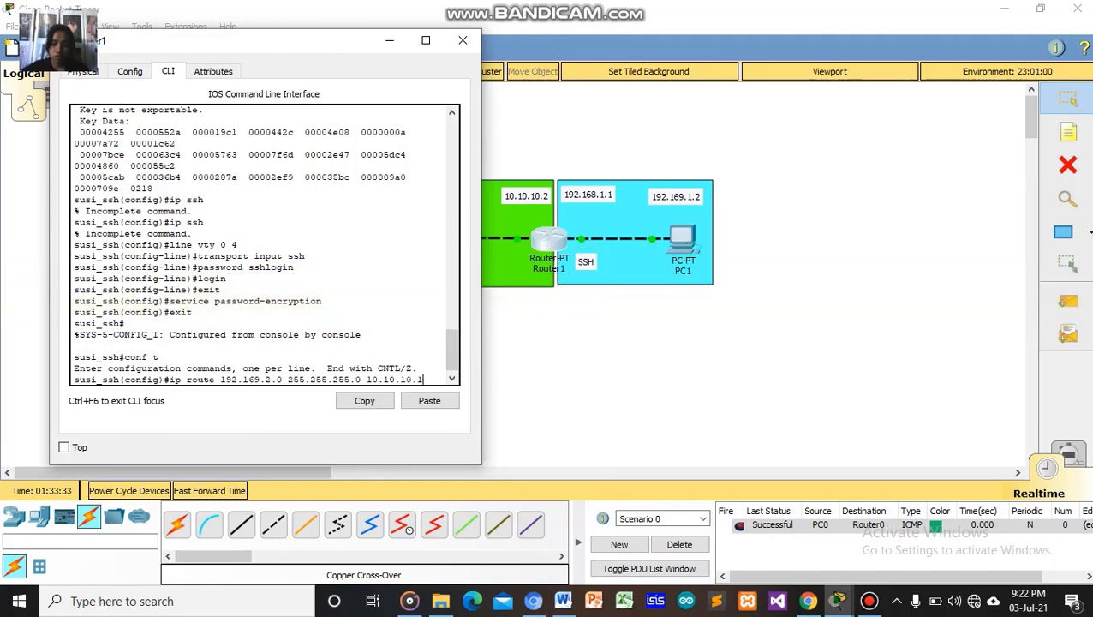
pyautogui.press('Return')
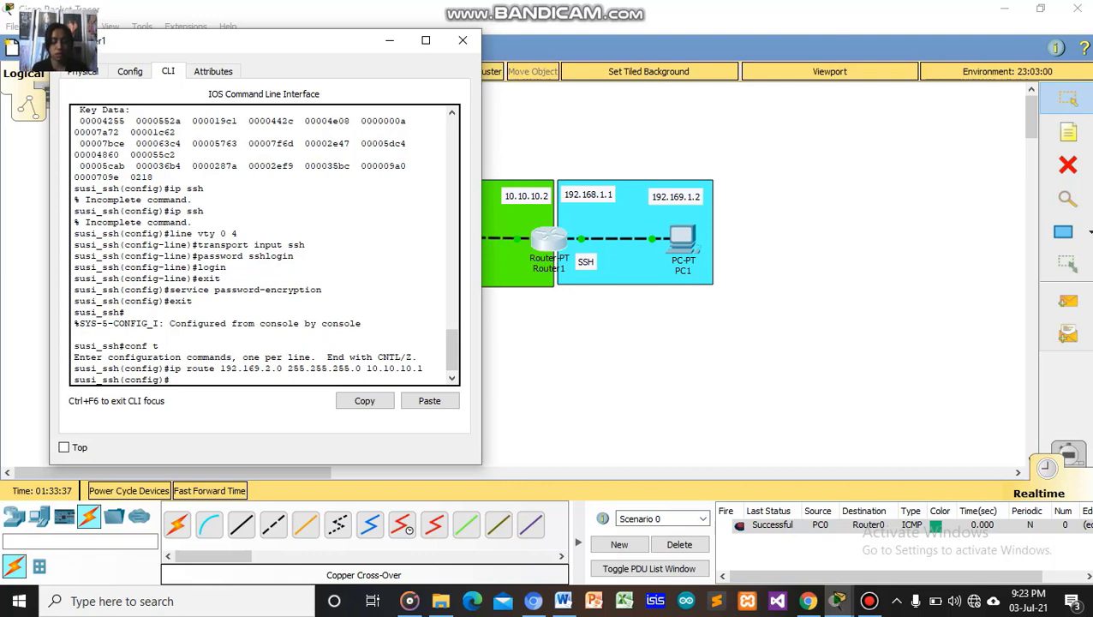
pyautogui.write('ex')
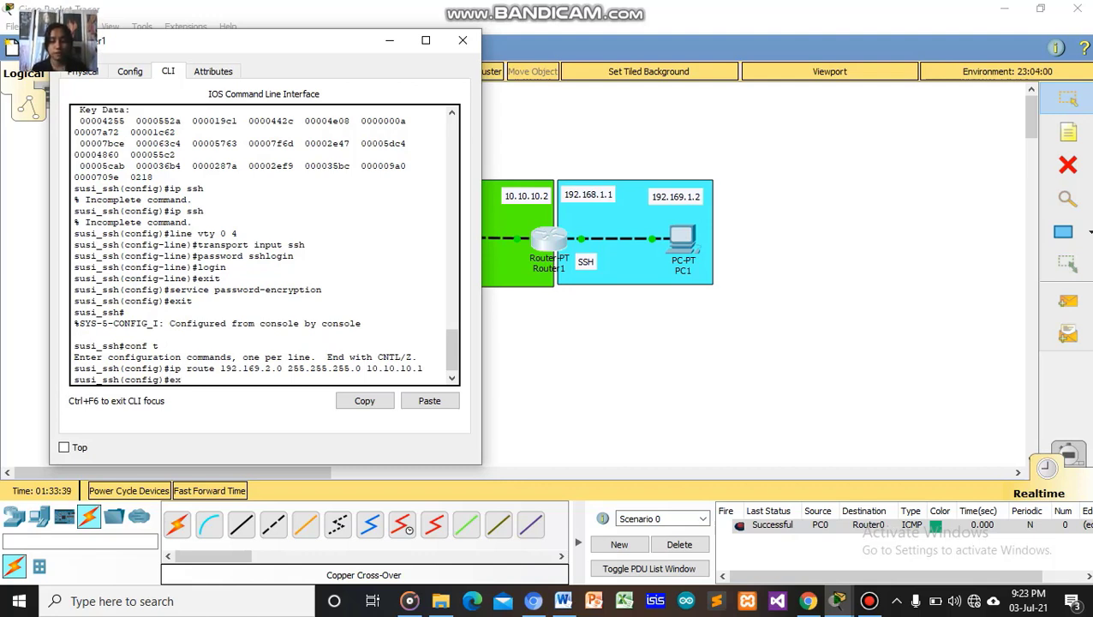
pyautogui.press('Return')
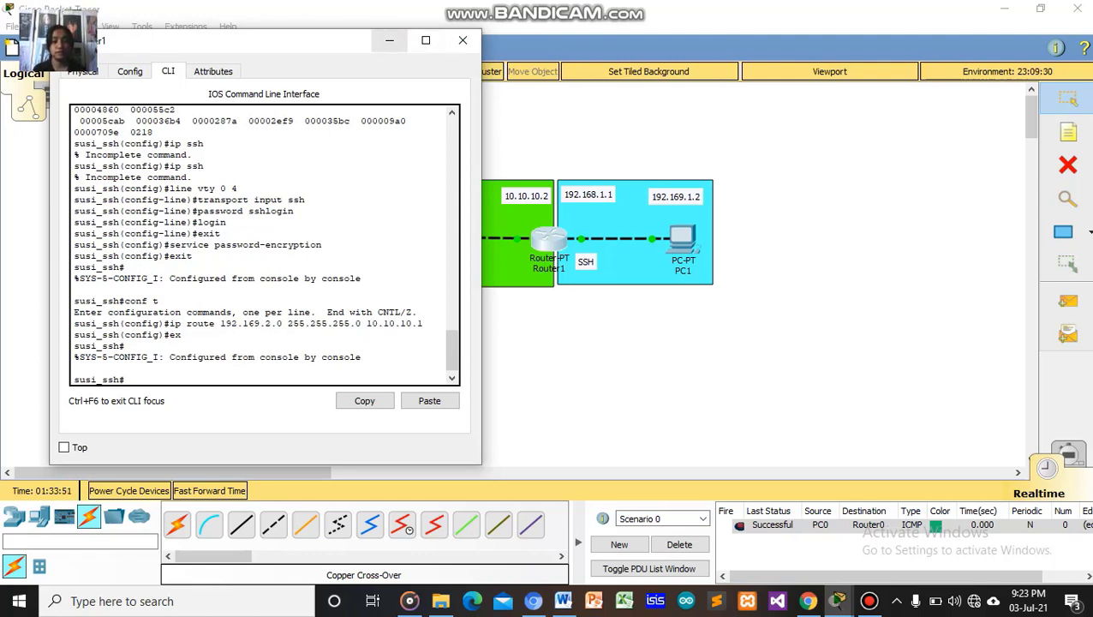
# Set PC1's address to 192.168.1.2, mask 255.255.255.0, gateway 192.168.1.1.
pyautogui.click(462, 41)
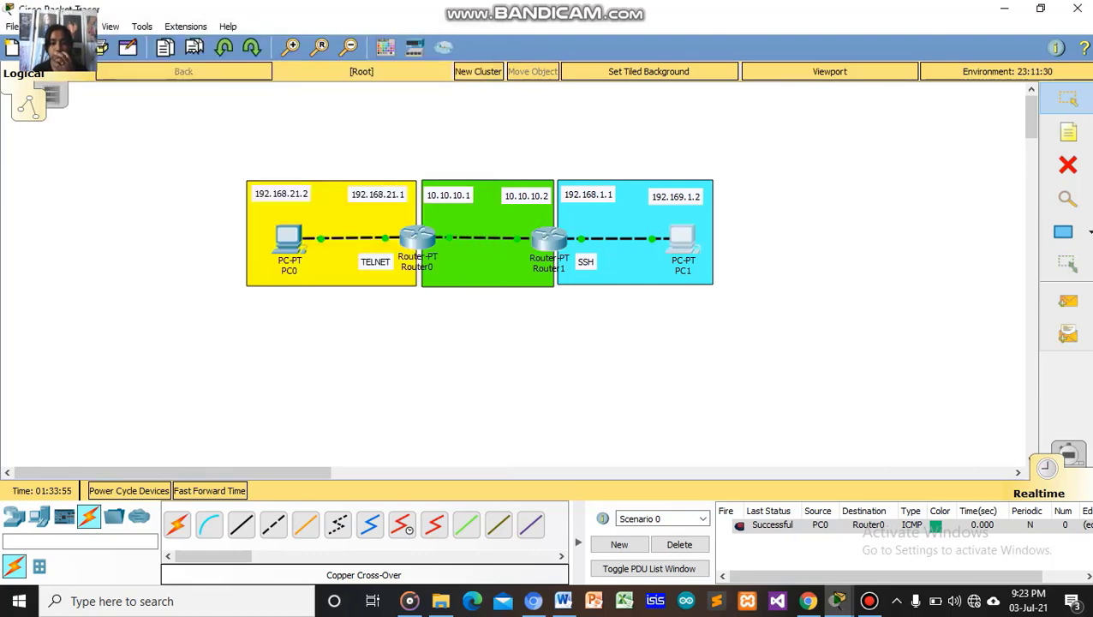
pyautogui.click(682, 238)
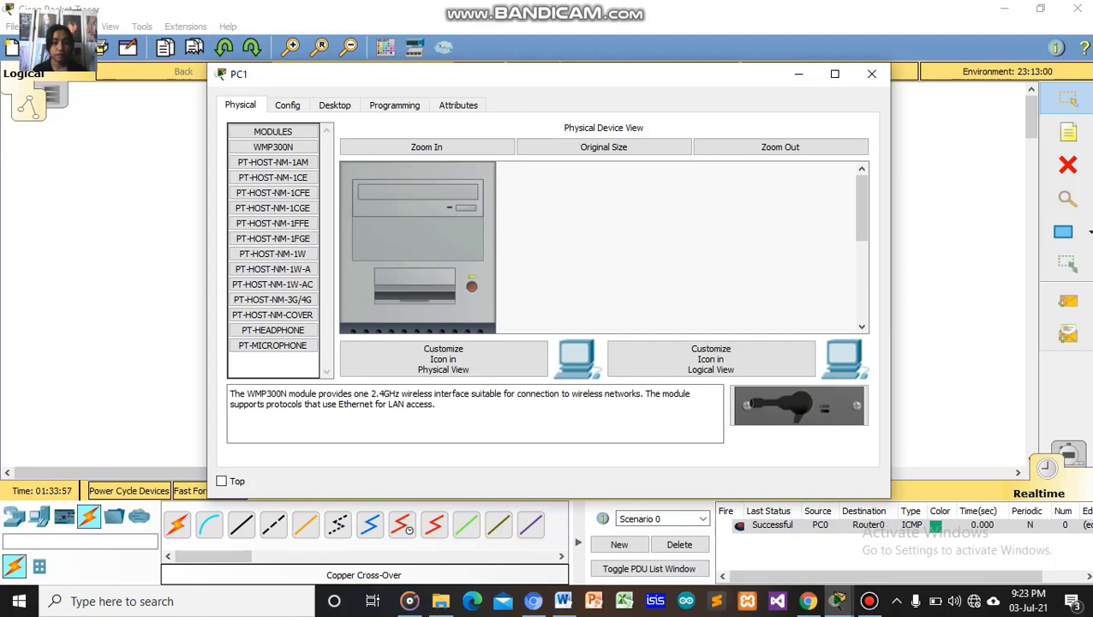
pyautogui.click(347, 106)
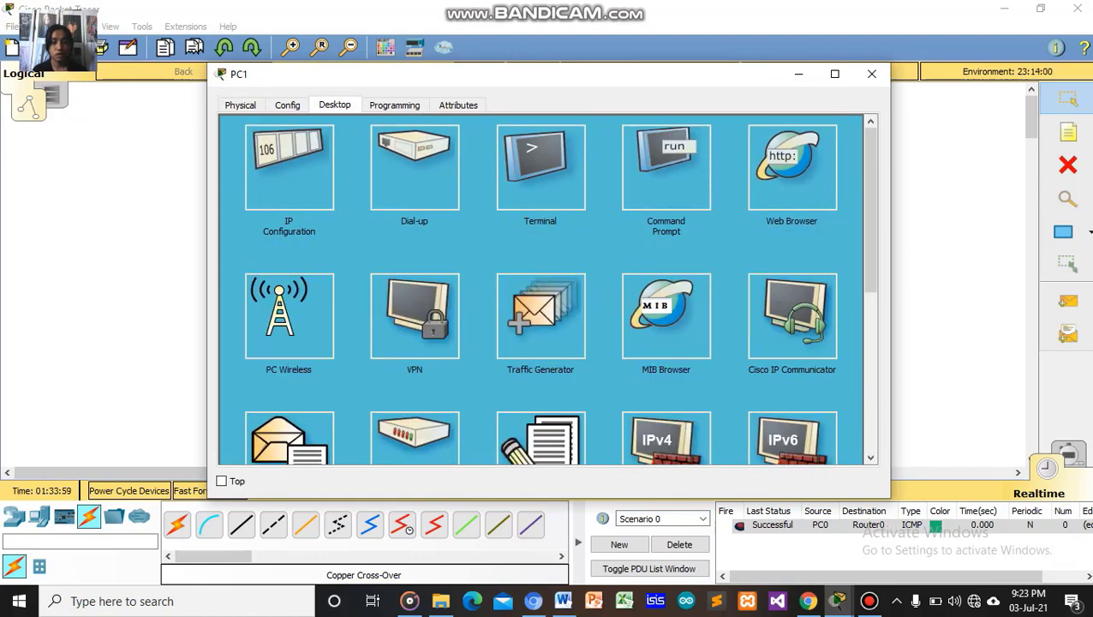
pyautogui.click(289, 168)
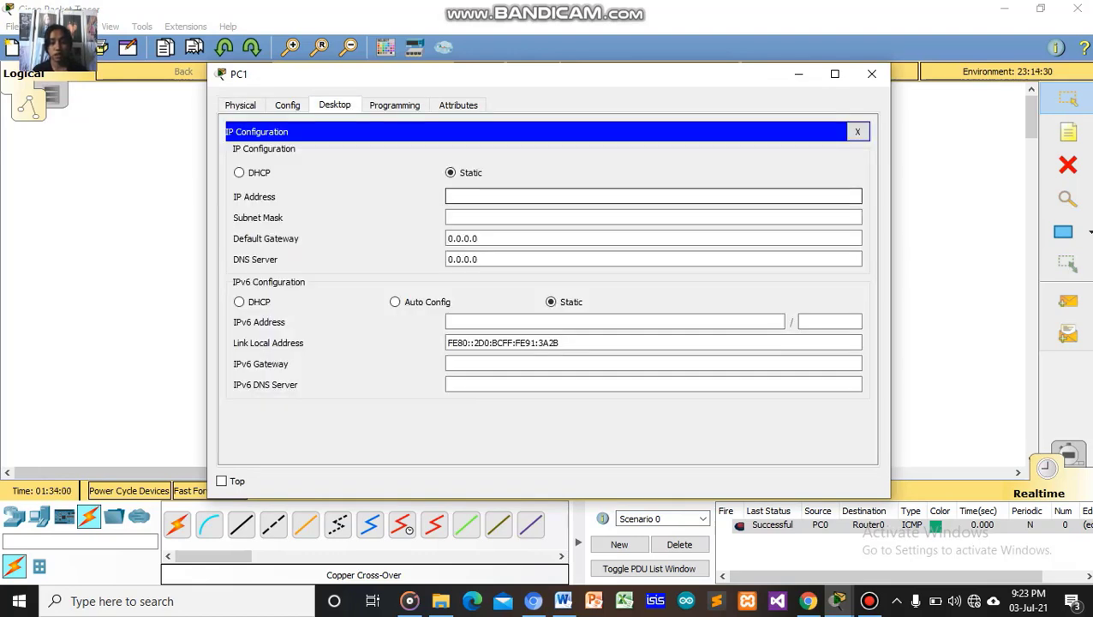
pyautogui.write('19')
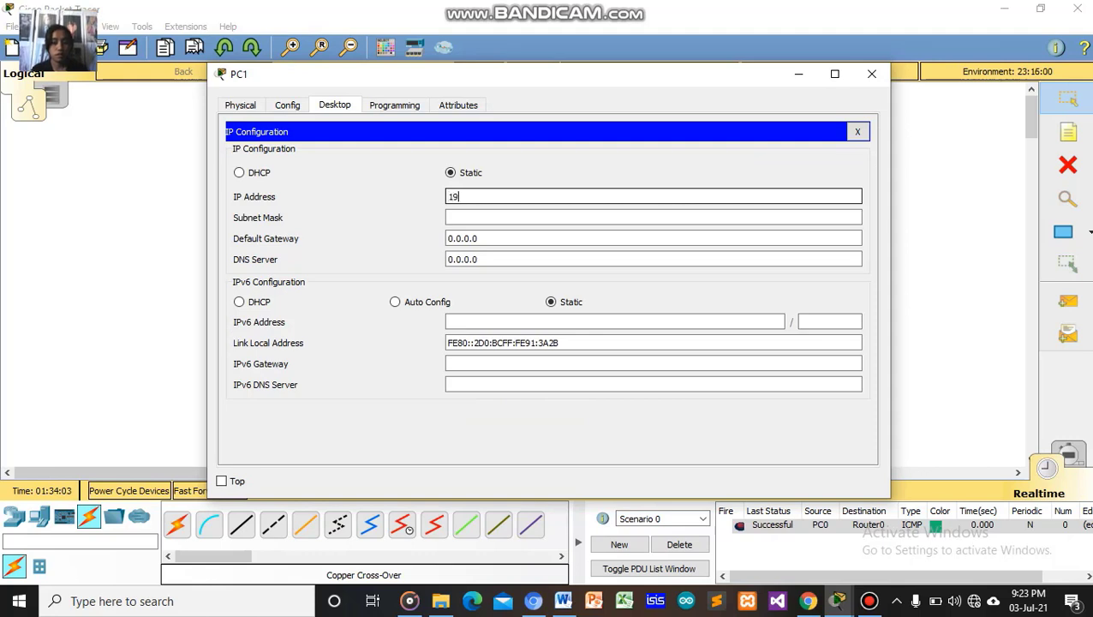
pyautogui.write('2.1')
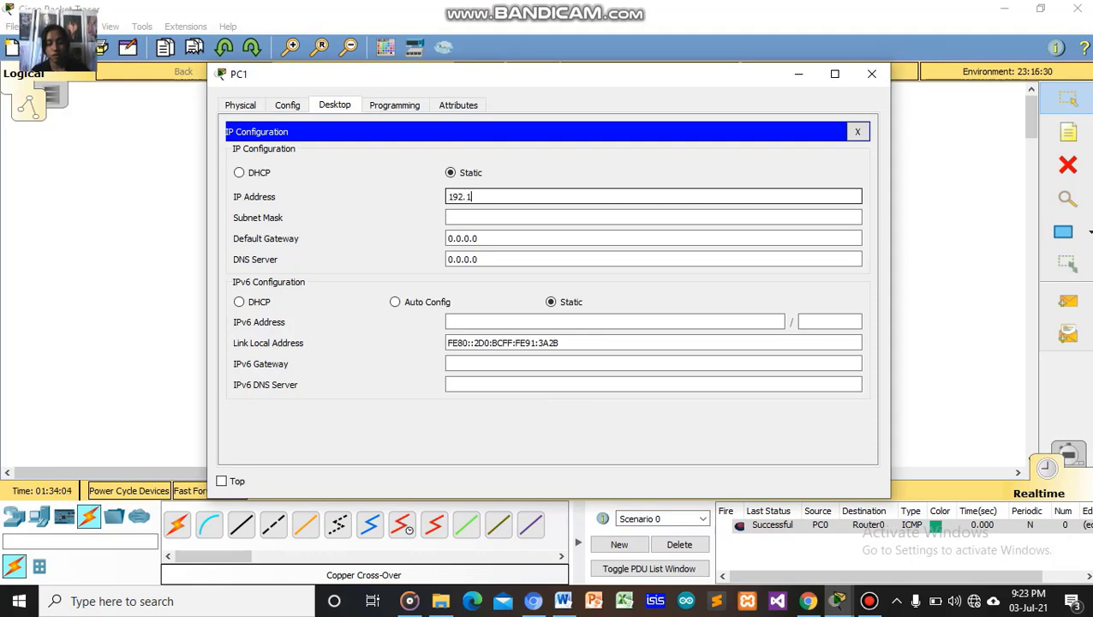
pyautogui.write('68.')
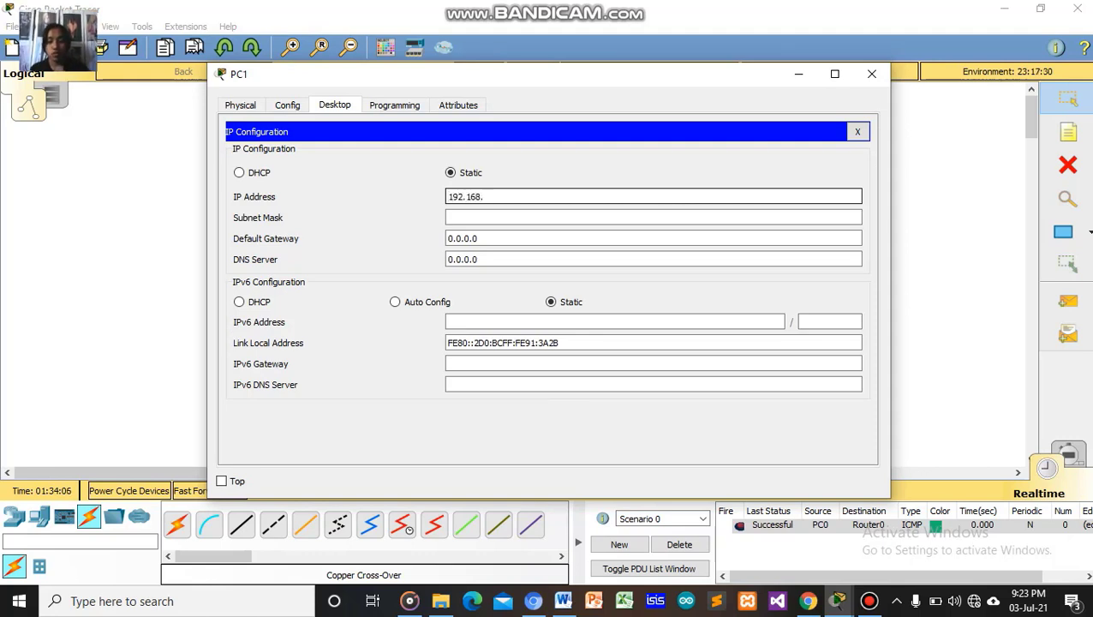
pyautogui.write('1.2')
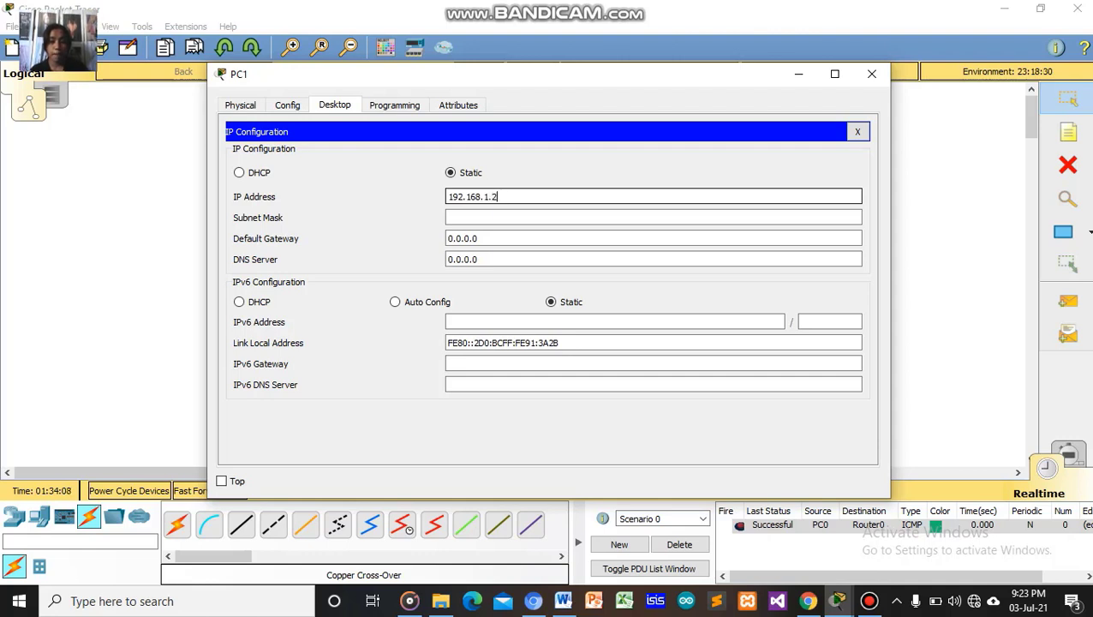
pyautogui.press('Tab')
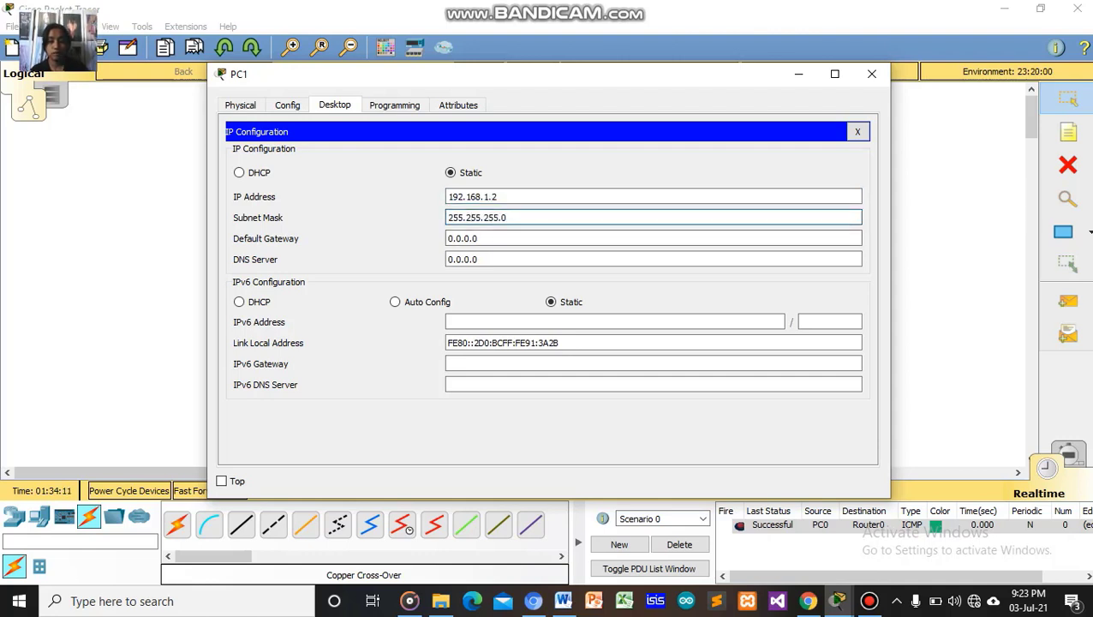
pyautogui.press('Tab')
pyautogui.press('BackSpace')
pyautogui.press('BackSpace')
pyautogui.press('BackSpace')
pyautogui.press('BackSpace')
pyautogui.press('BackSpace')
pyautogui.press('BackSpace')
pyautogui.press('BackSpace')
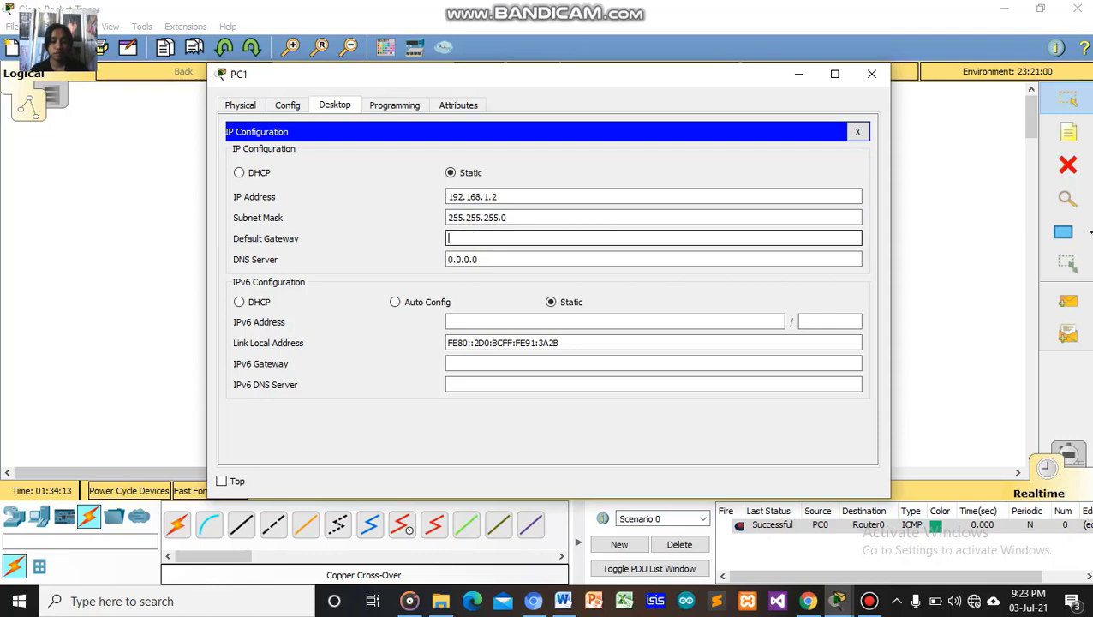
pyautogui.write('192.')
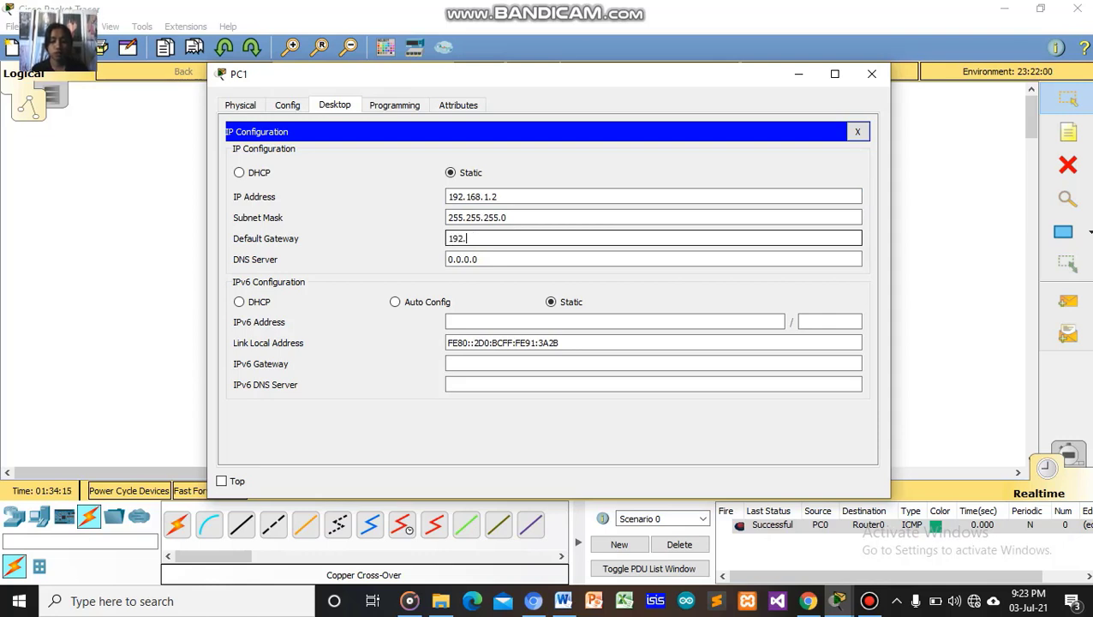
pyautogui.write('168.')
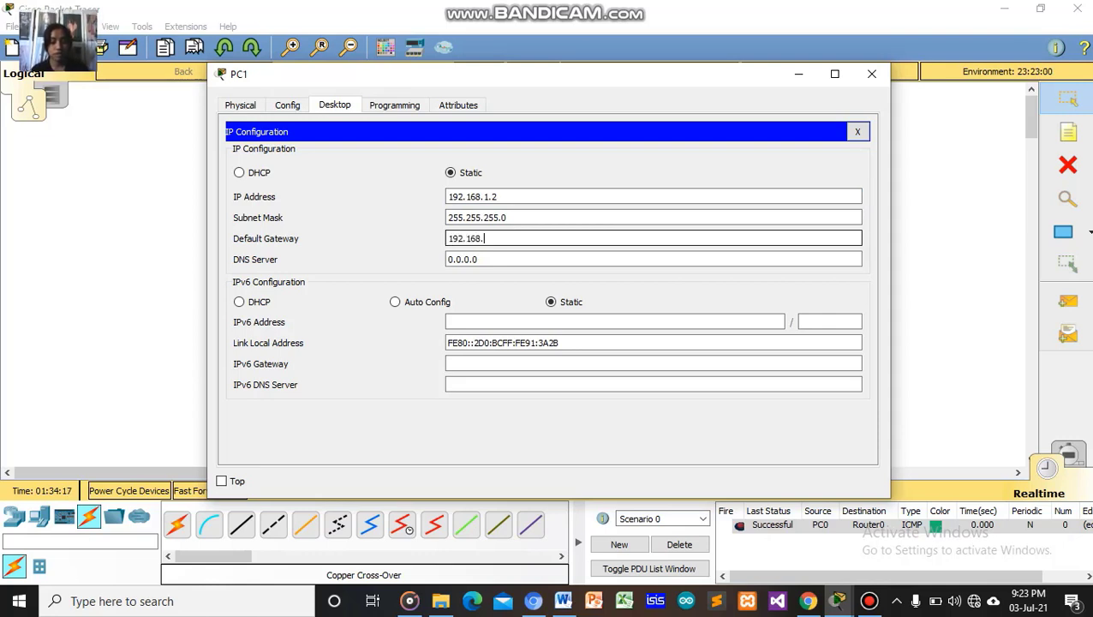
pyautogui.write('1.1')
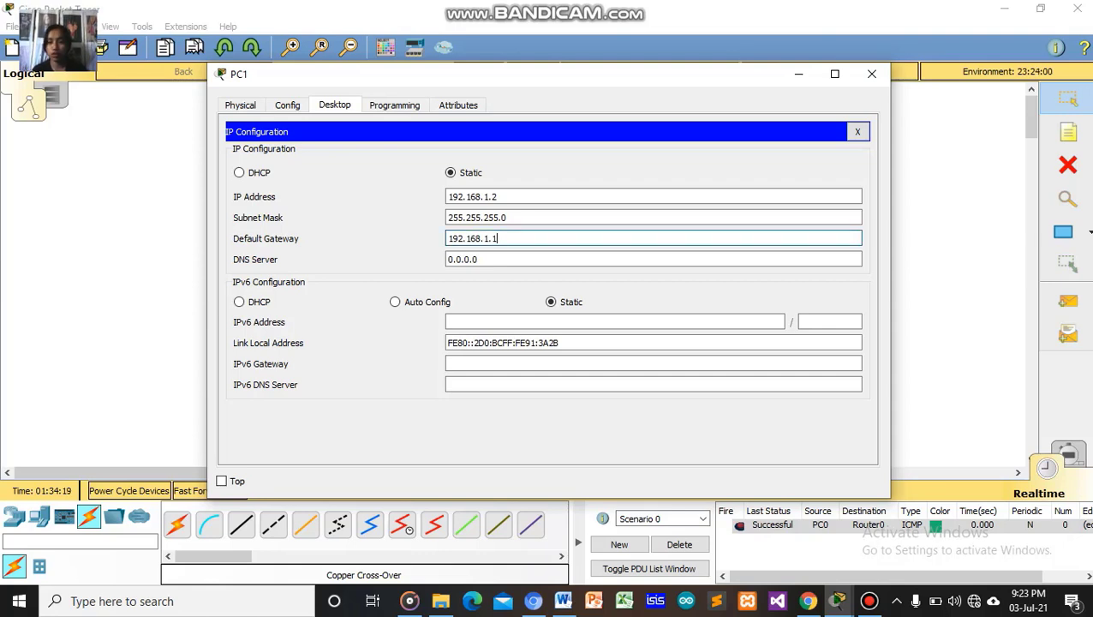
pyautogui.click(857, 131)
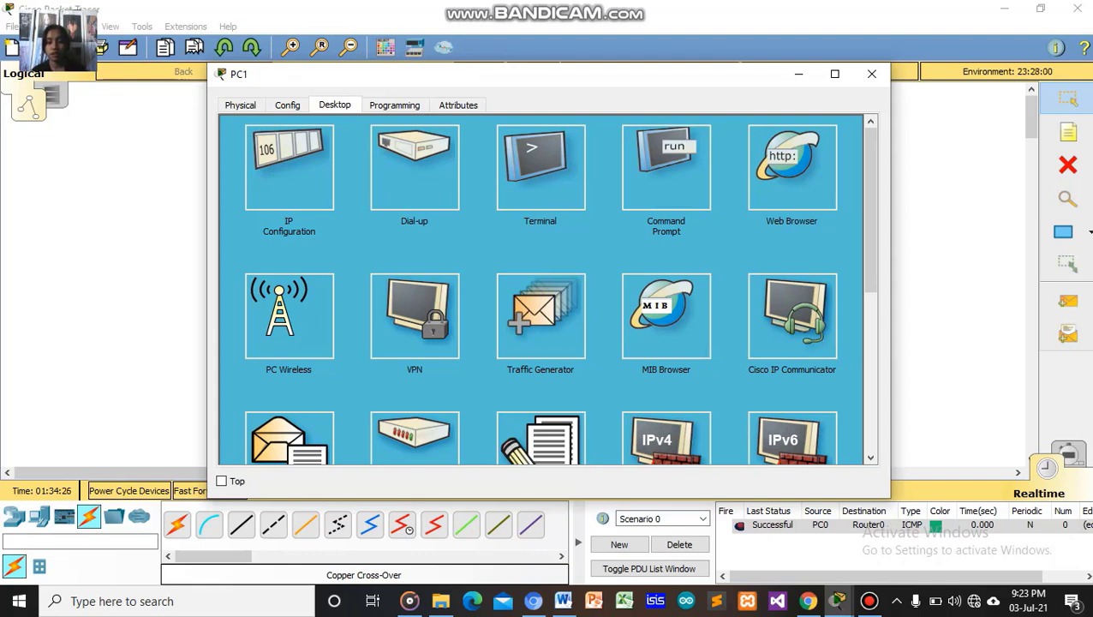
# From PC1's Command Prompt, run 'ssh -l' with the login username to 192.168.1.1 and submit three password attempts.
pyautogui.click(665, 167)
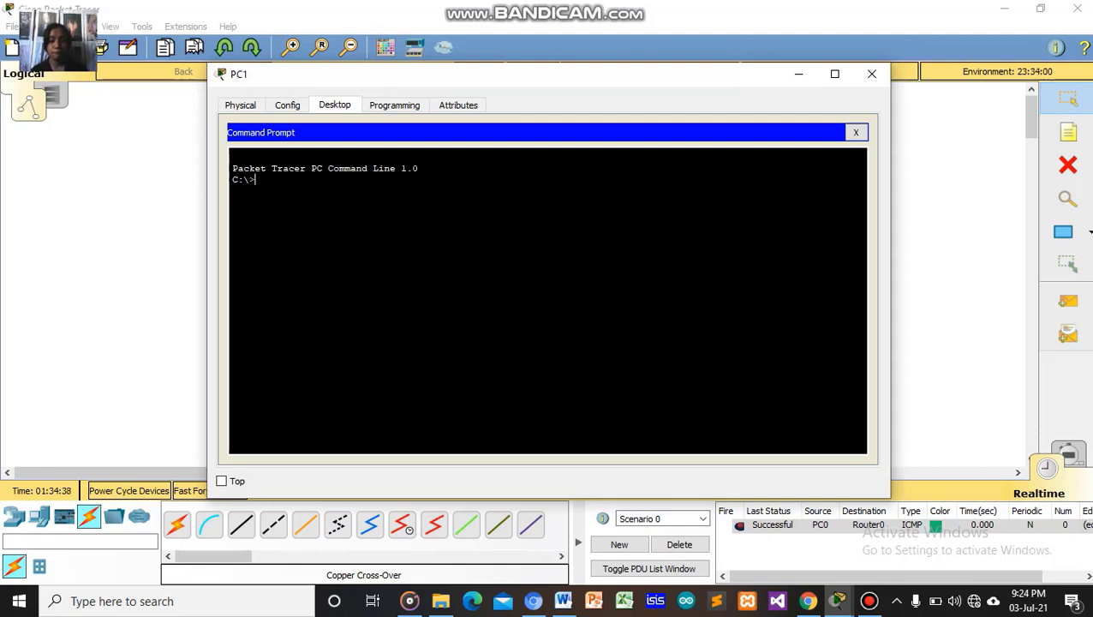
pyautogui.write('s')
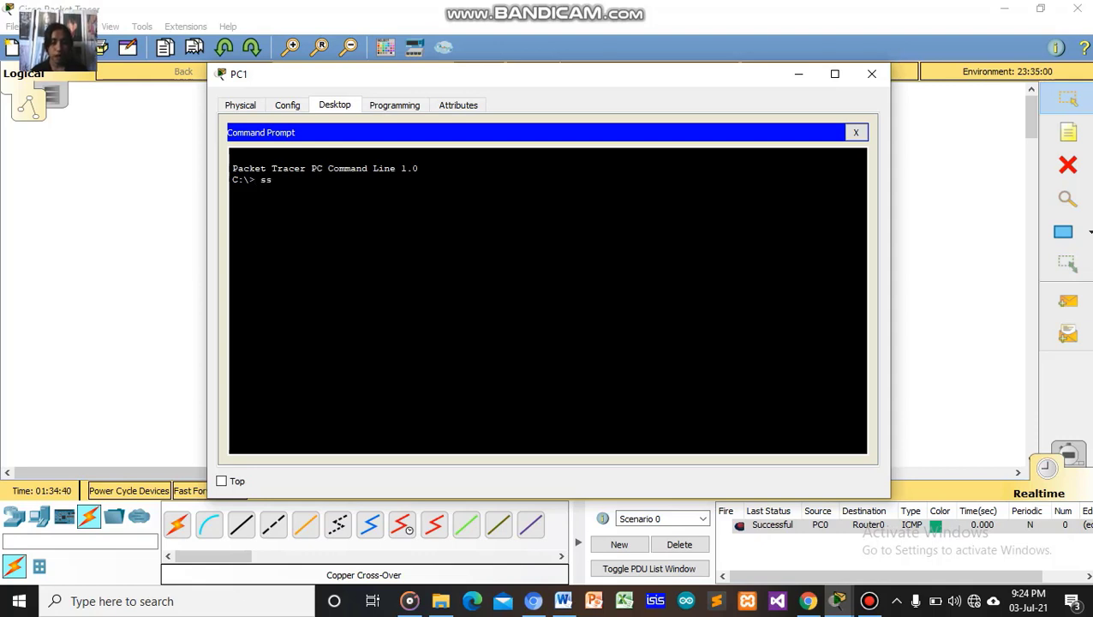
pyautogui.write('sh')
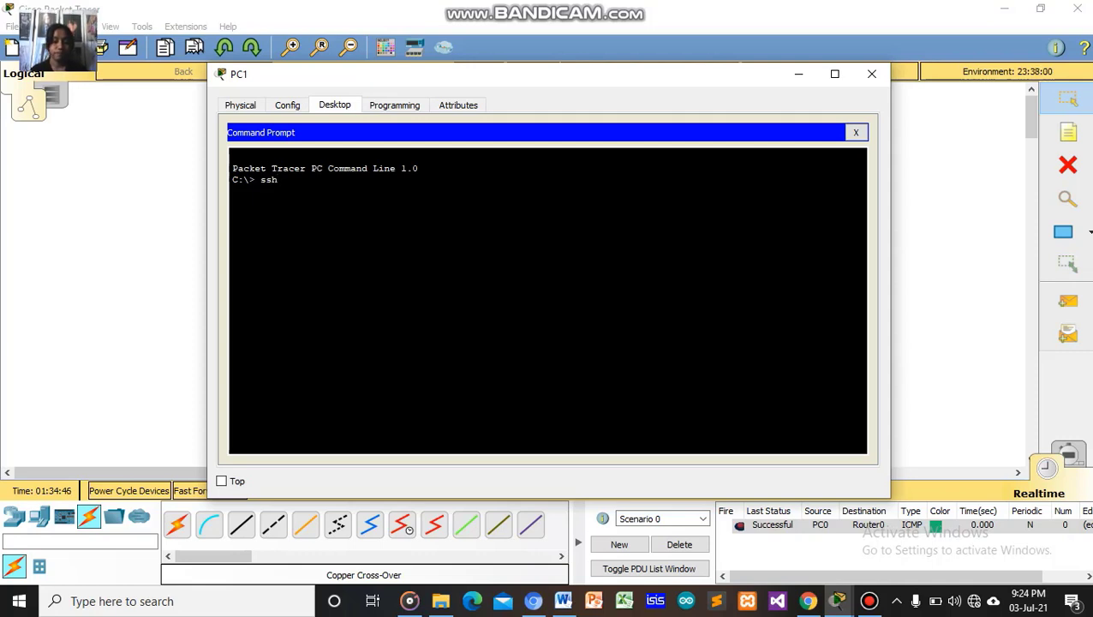
pyautogui.write('-l')
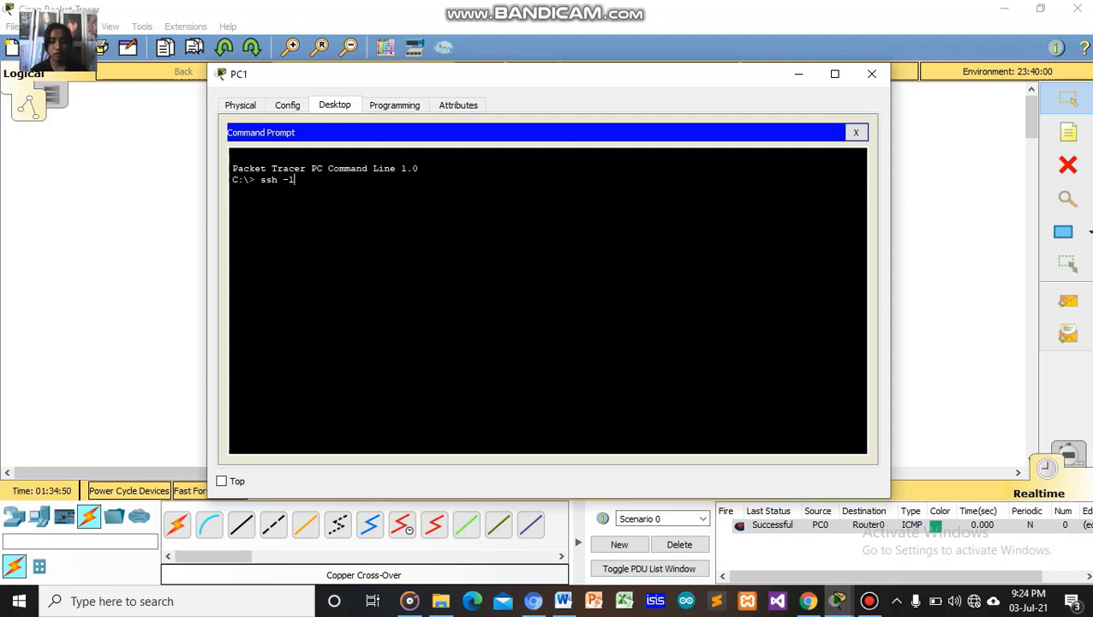
pyautogui.write(' susi')
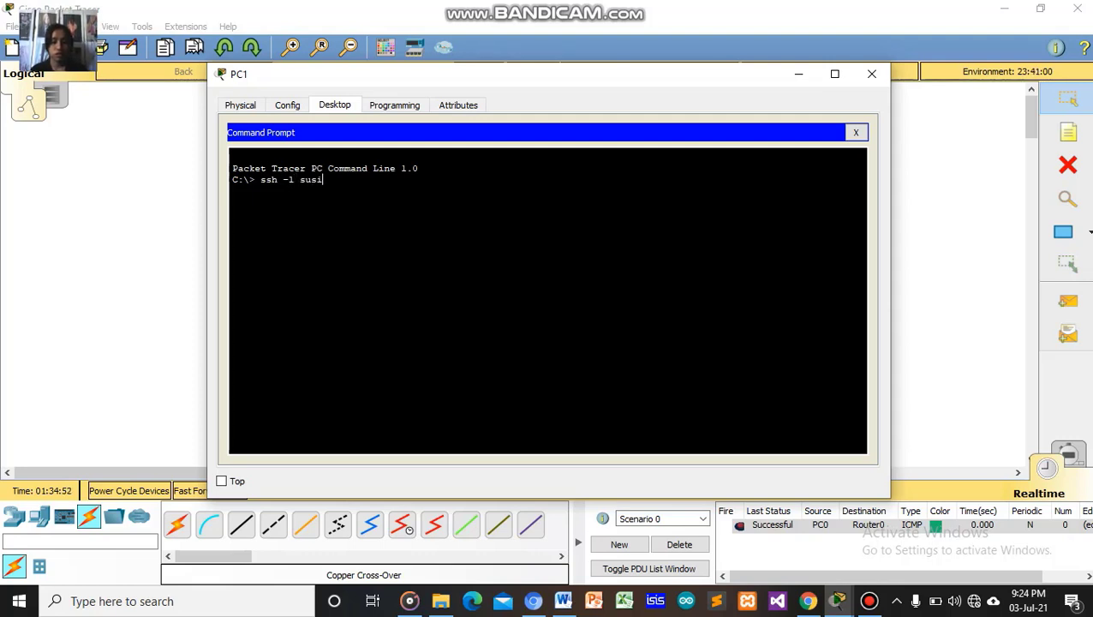
pyautogui.write('.com')
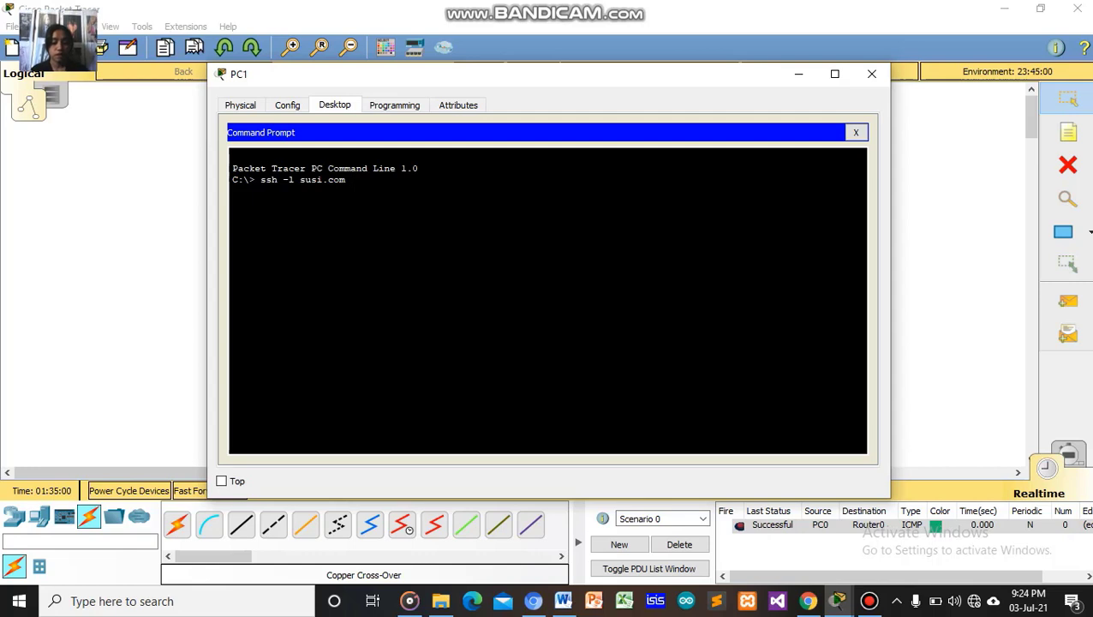
pyautogui.write(' 192.1')
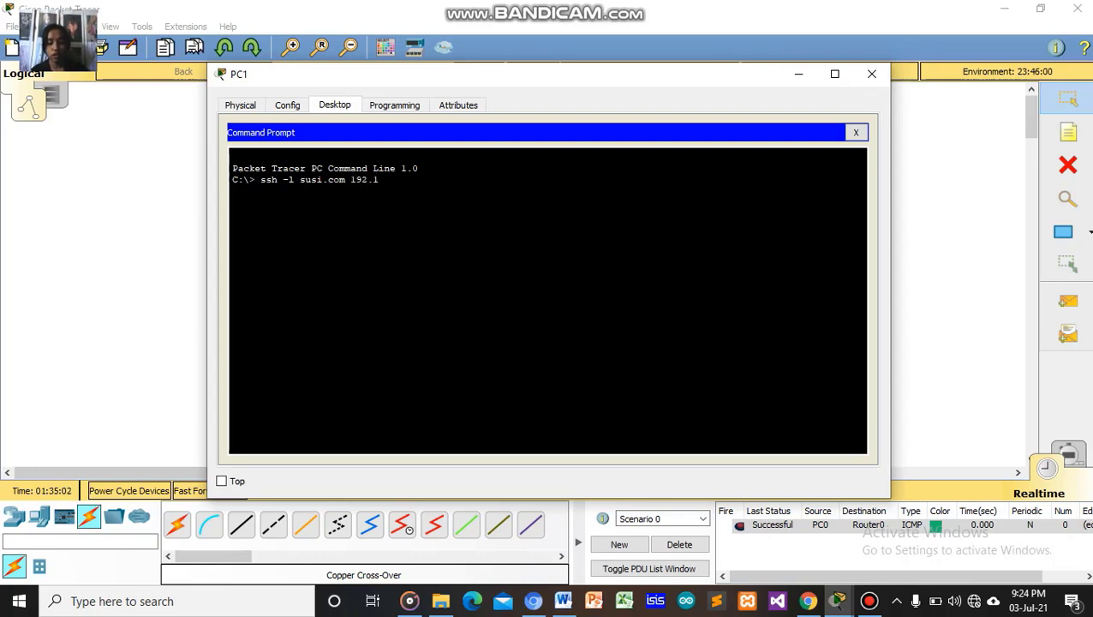
pyautogui.write('68.1.1')
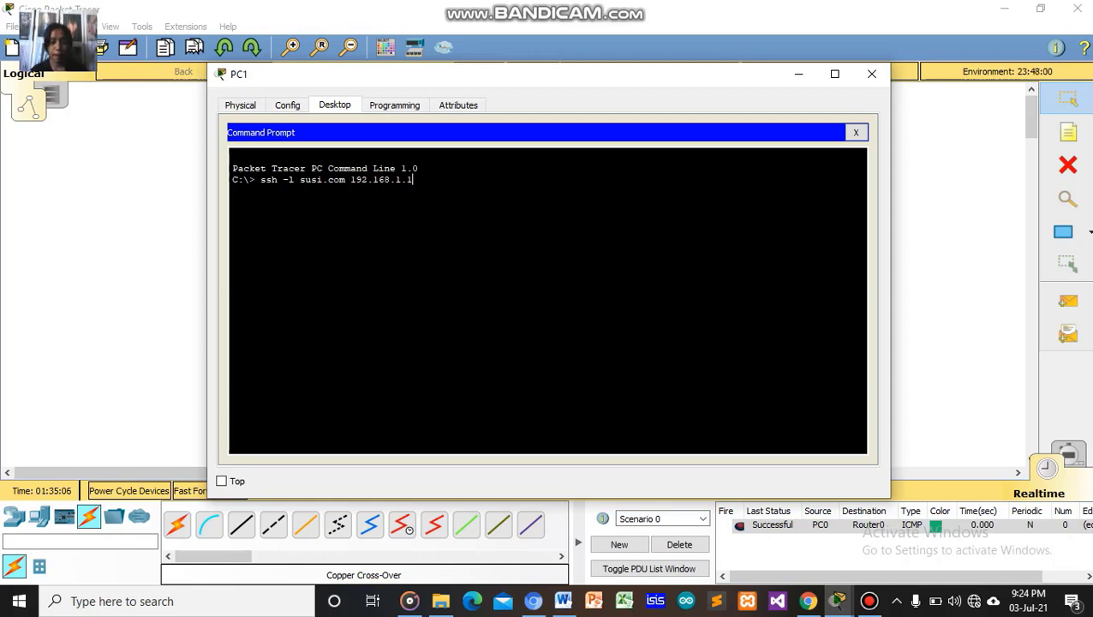
pyautogui.press('Return')
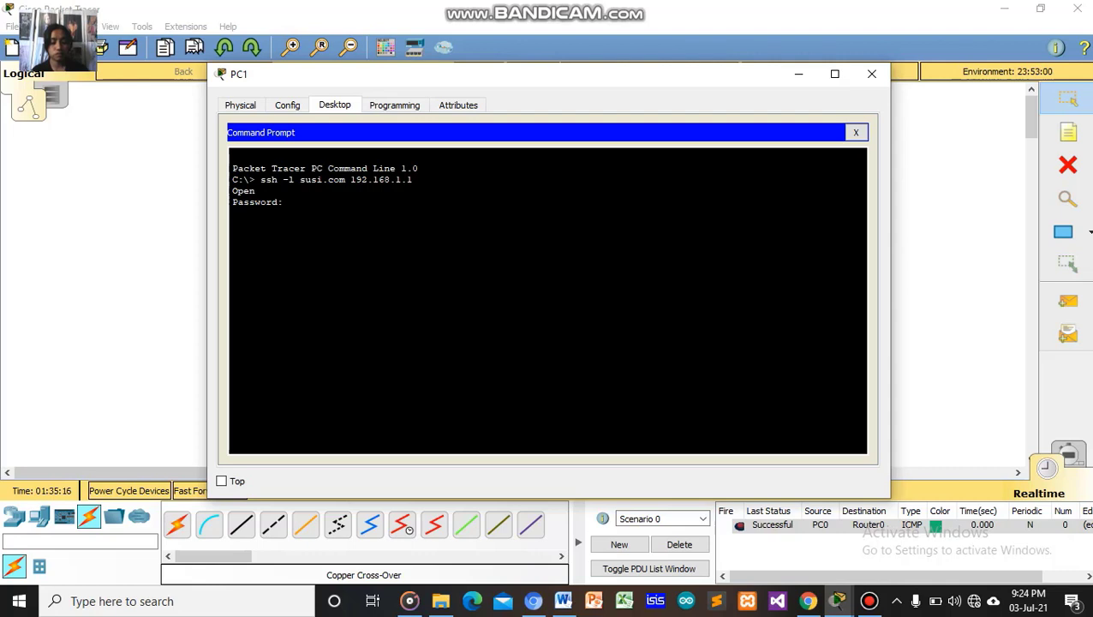
pyautogui.press('Return')
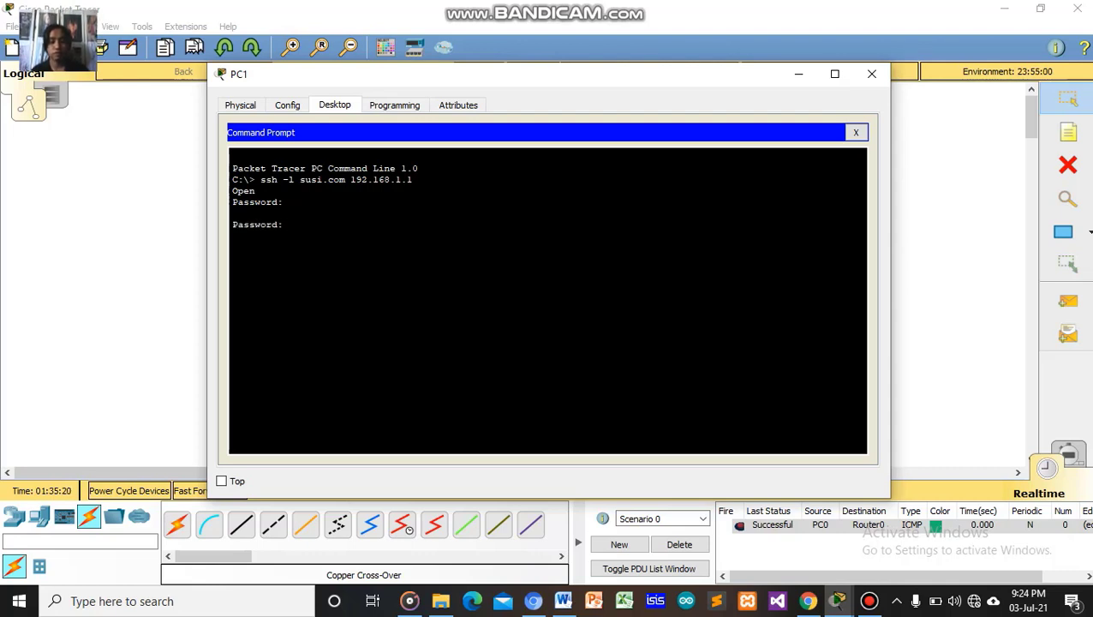
pyautogui.press('Return')
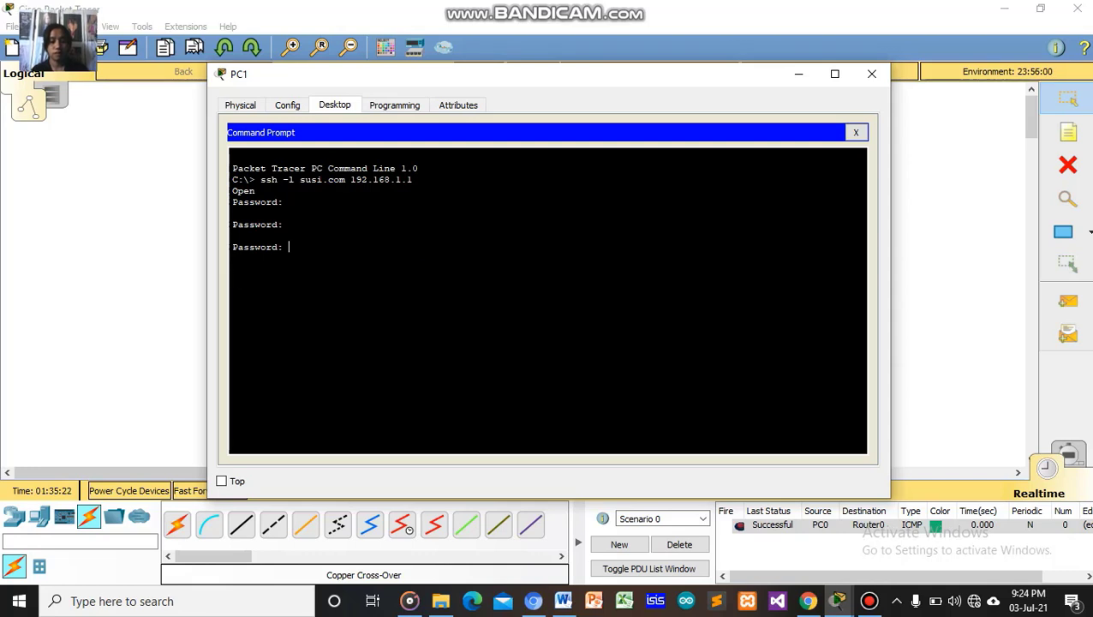
pyautogui.press('Return')
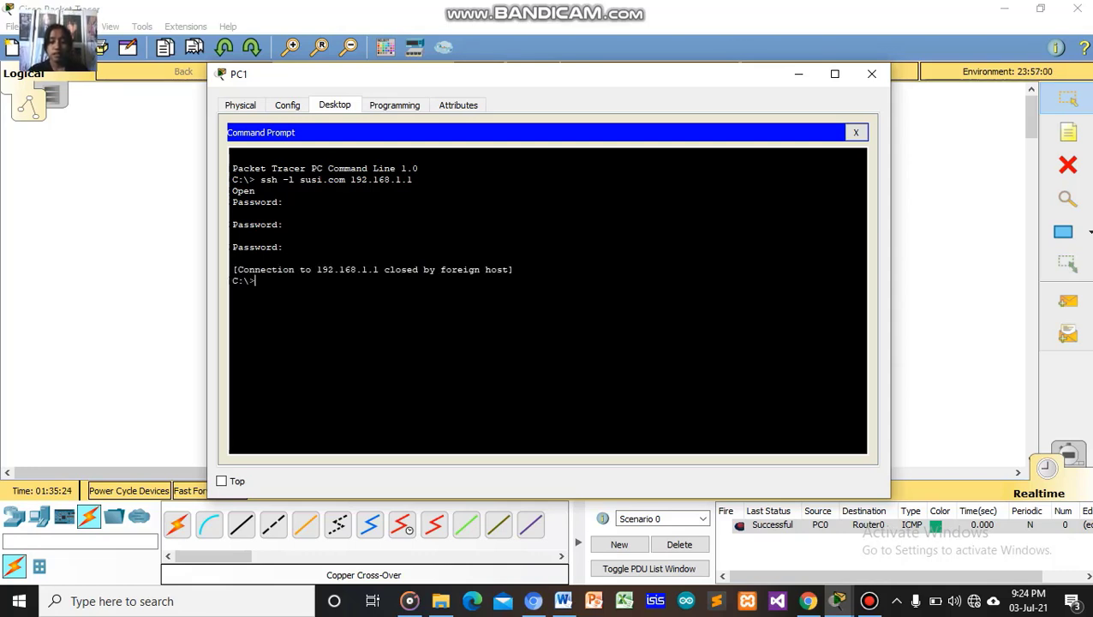